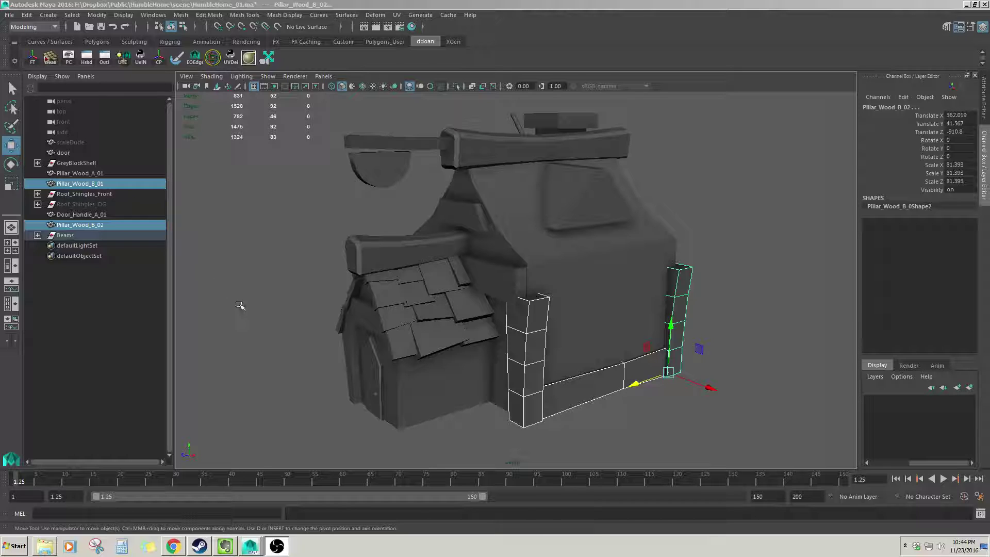
# - Examine the house model's front roof shingles and study the Humble Home concept art for reference
pyautogui.keyDown('alt'); pyautogui.moveTo(356, 332); pyautogui.dragTo(390, 317); pyautogui.keyUp('alt')
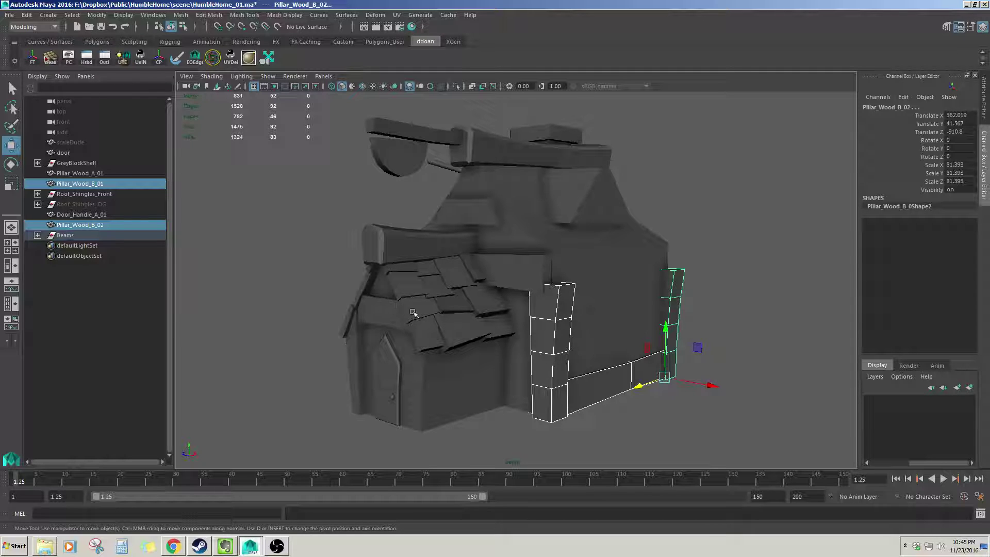
pyautogui.click(440, 331)
pyautogui.scroll(2, 469, 334)
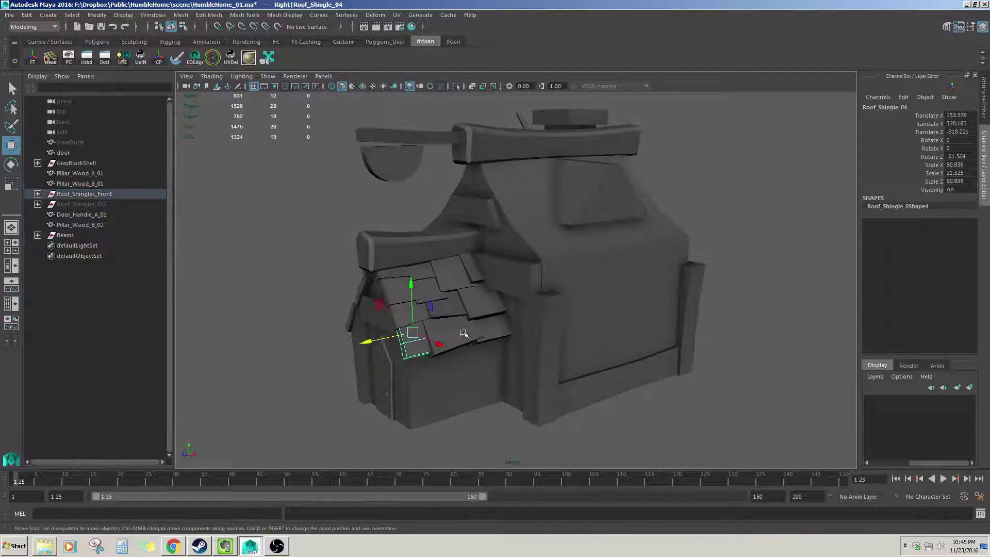
pyautogui.scroll(3, 466, 361)
pyautogui.keyDown('alt'); pyautogui.moveTo(483, 371); pyautogui.dragTo(504, 346); pyautogui.keyUp('alt')
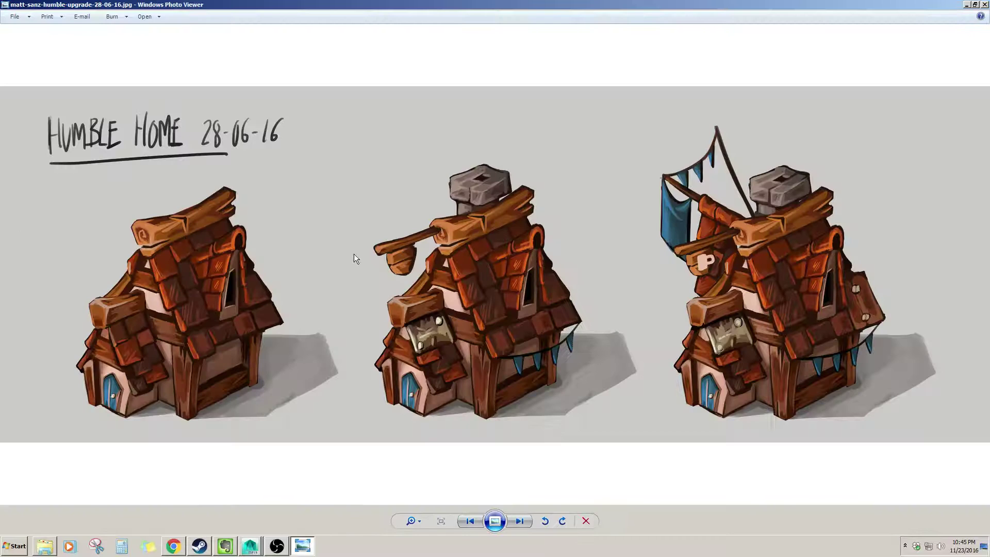
pyautogui.scroll(4, 367, 268)
pyautogui.moveTo(883, 278); pyautogui.dragTo(464, 278)
pyautogui.scroll(-2, 376, 268)
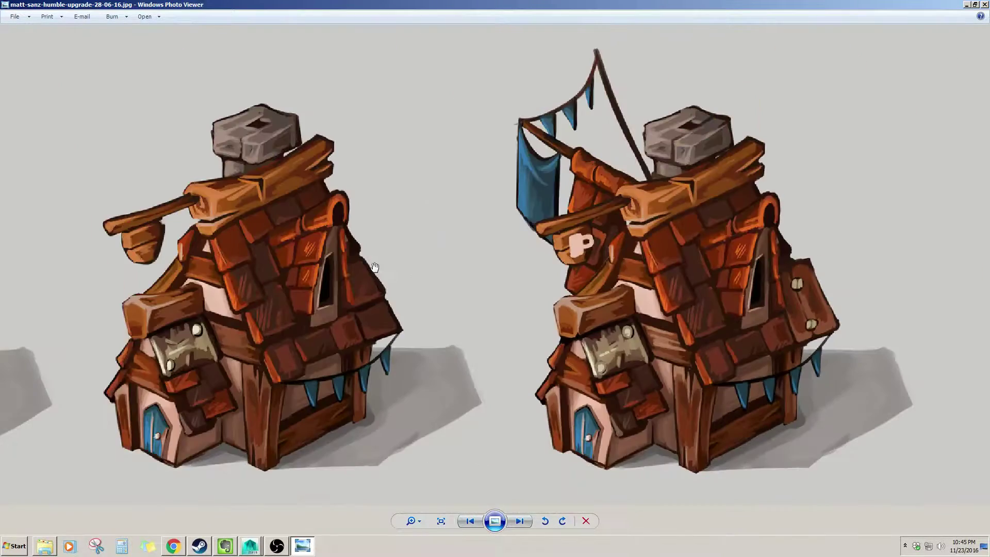
pyautogui.moveTo(651, 5); pyautogui.dragTo(454, 63)
pyautogui.moveTo(581, 64); pyautogui.dragTo(0, 69)
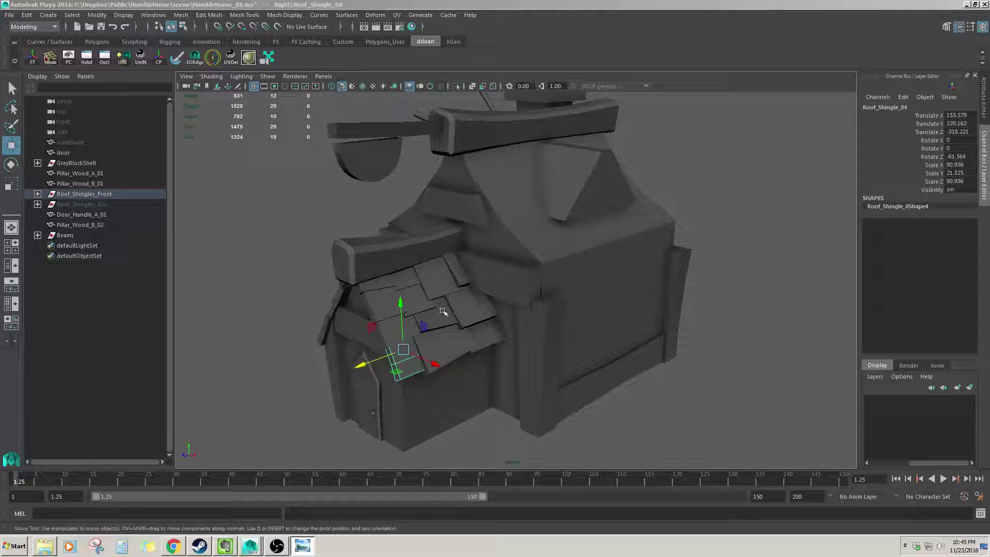
# - Inspect the house's front beam, wooden corner pillar and front roof shingles from several angles
pyautogui.keyDown('alt'); pyautogui.moveTo(459, 317); pyautogui.dragTo(457, 329); pyautogui.keyUp('alt')
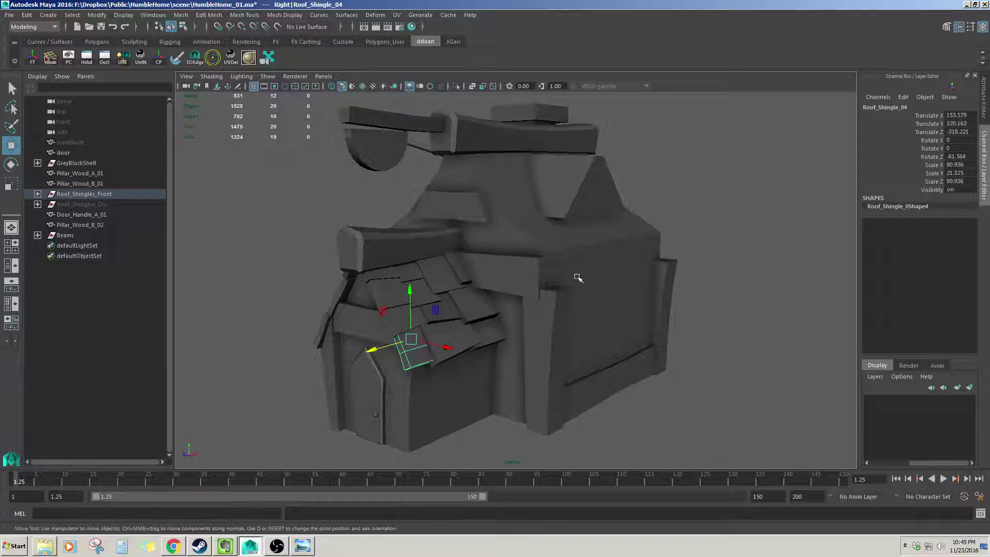
pyautogui.keyDown('alt'); pyautogui.moveTo(577, 278); pyautogui.dragTo(552, 270); pyautogui.keyUp('alt')
pyautogui.scroll(-3, 561, 272)
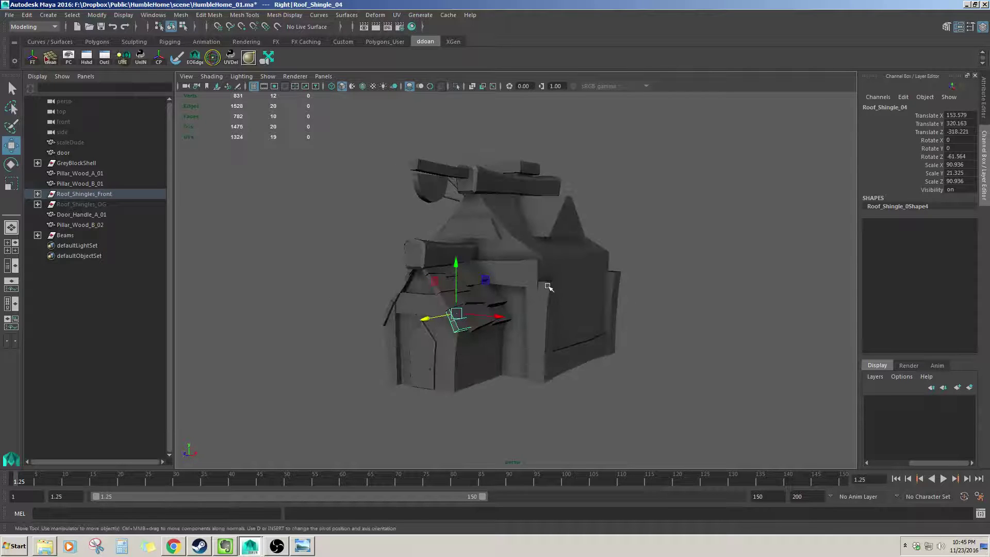
pyautogui.click(524, 276)
pyautogui.click(544, 298)
pyautogui.click(523, 276)
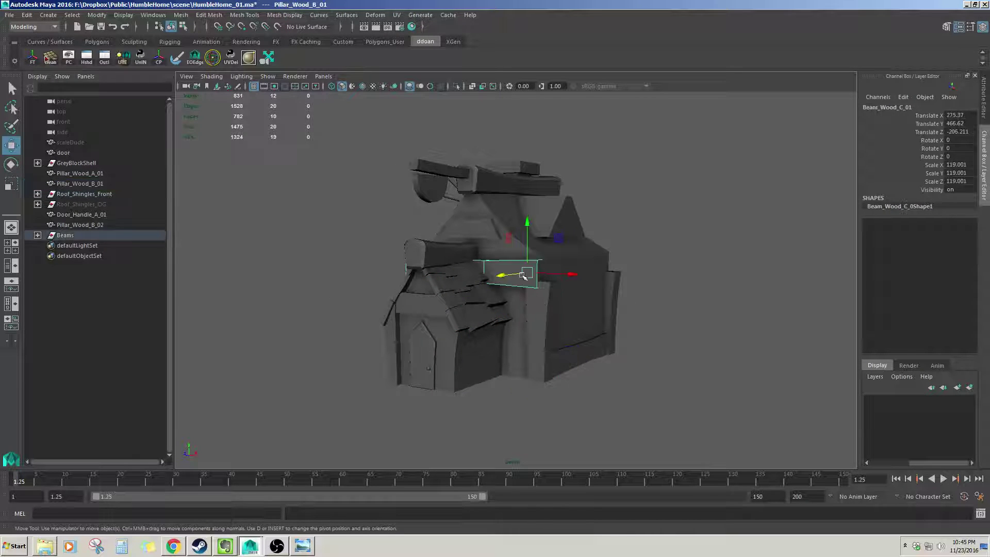
pyautogui.click(543, 301)
pyautogui.scroll(3, 546, 306)
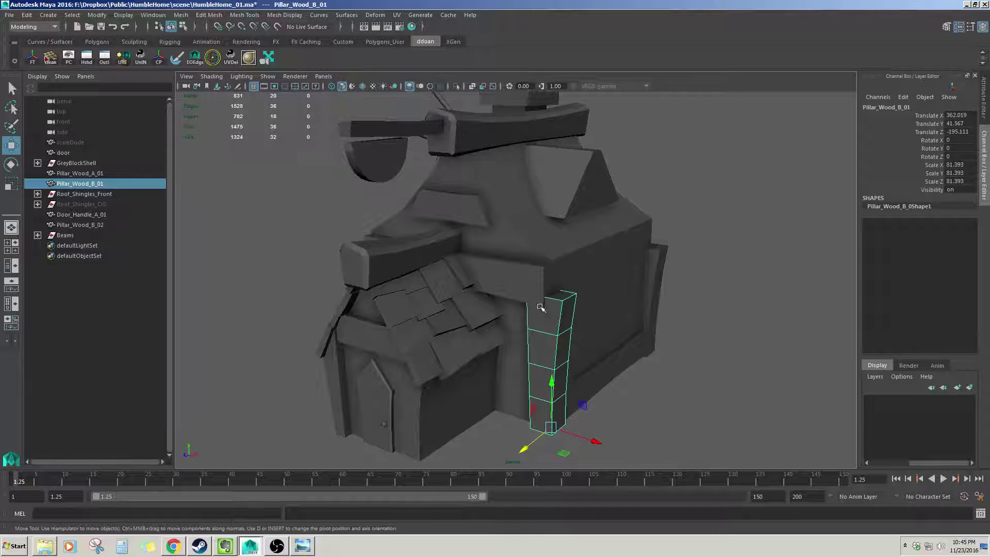
pyautogui.scroll(4, 475, 327)
pyautogui.keyDown('alt'); pyautogui.moveTo(461, 320); pyautogui.dragTo(486, 287); pyautogui.keyUp('alt')
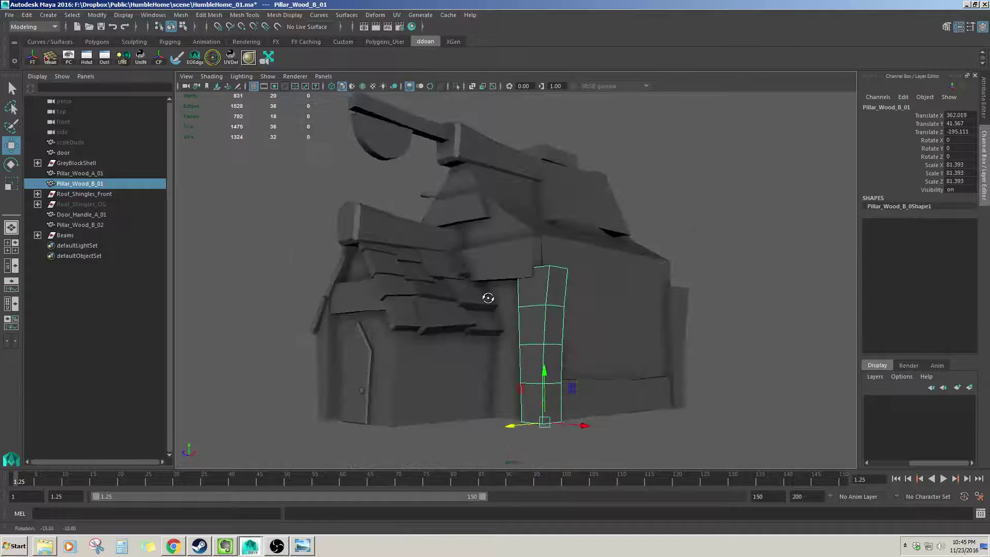
pyautogui.click(419, 369)
pyautogui.keyDown('alt'); pyautogui.moveTo(420, 369); pyautogui.dragTo(442, 378); pyautogui.keyUp('alt')
pyautogui.click(418, 316)
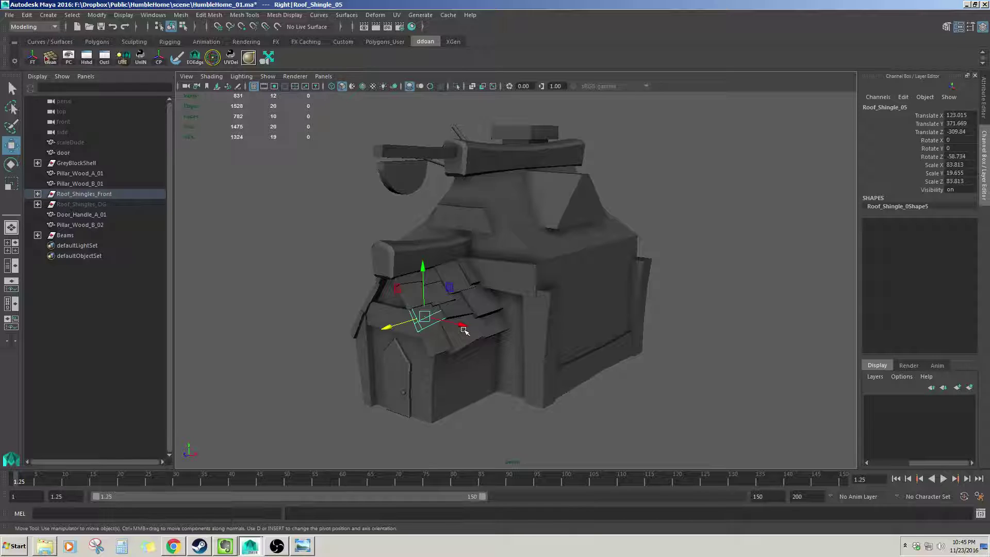
pyautogui.scroll(5, 464, 331)
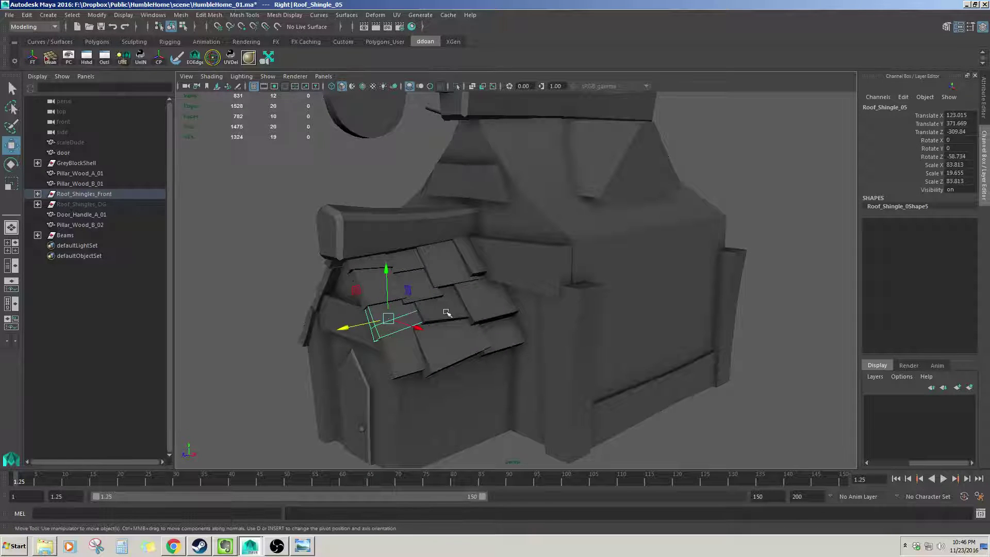
# - Duplicate the Roof_Shingles_OG group, showing the copy and keeping the original group hidden
pyautogui.click(87, 194)
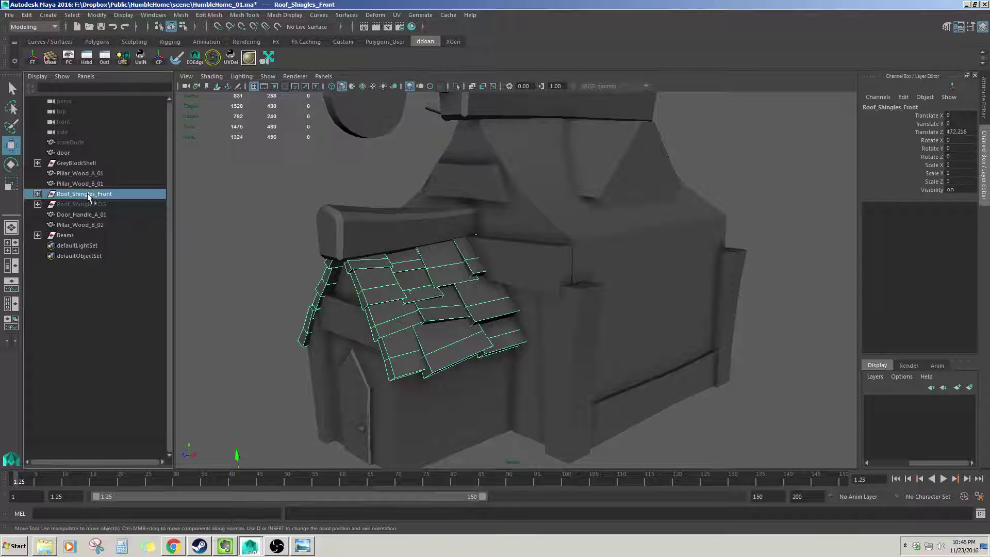
pyautogui.click(51, 206)
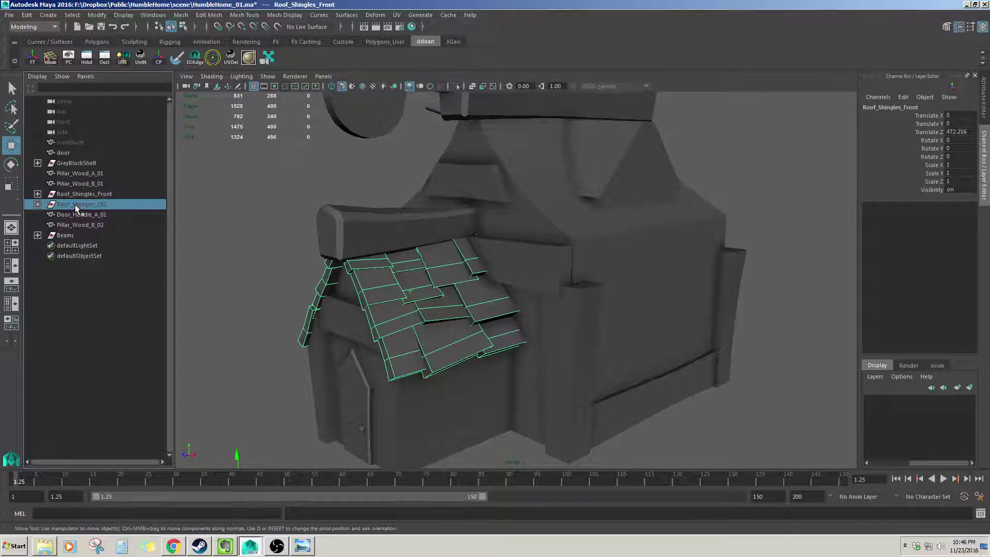
pyautogui.click(38, 204)
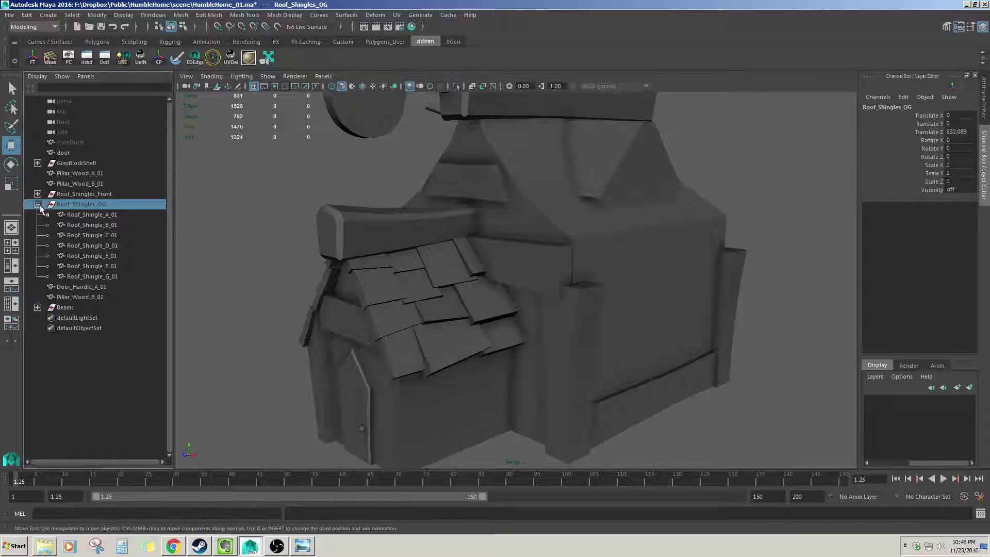
pyautogui.click(38, 204)
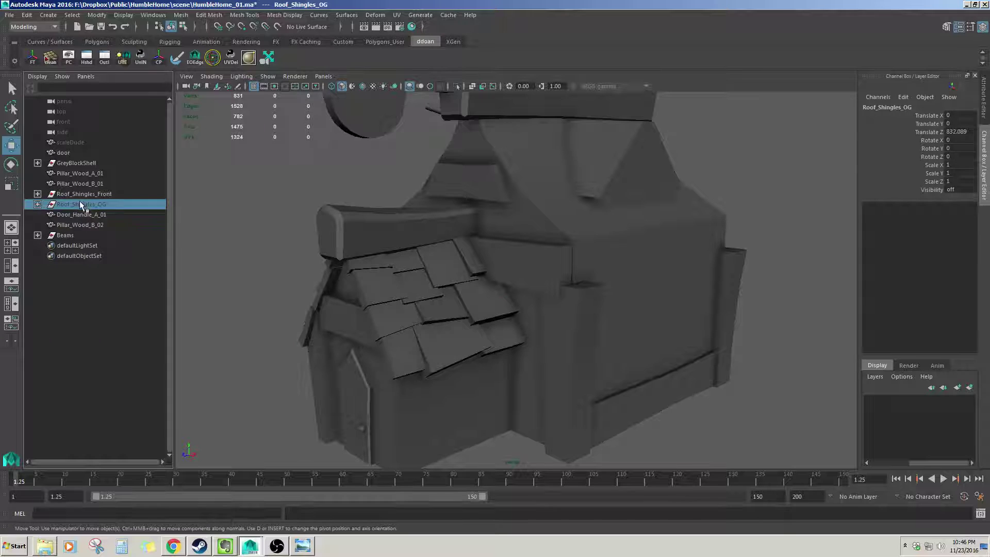
pyautogui.hotkey('ctrl', 'd')
pyautogui.hotkey('shift', 'h')
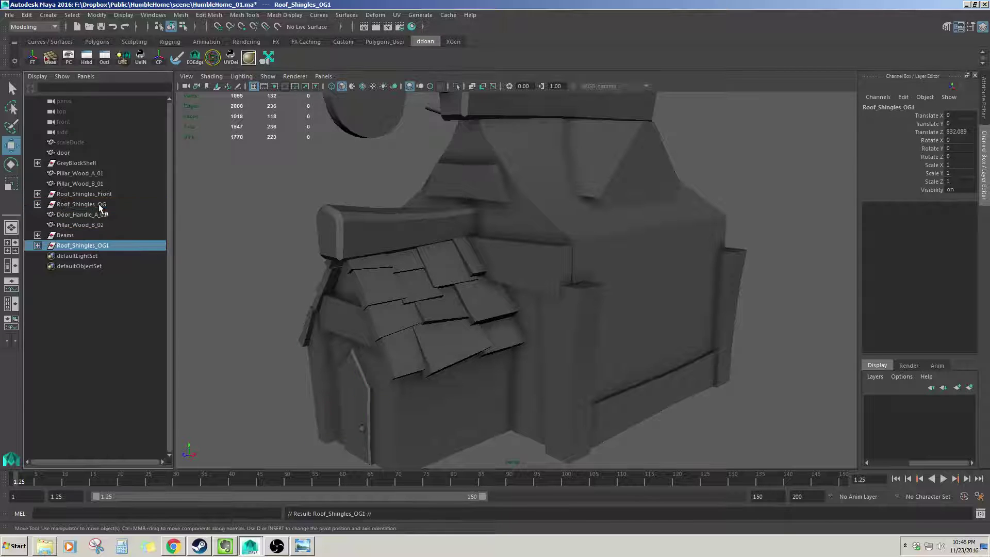
pyautogui.click(93, 204)
pyautogui.hotkey('ctrl', 'h')
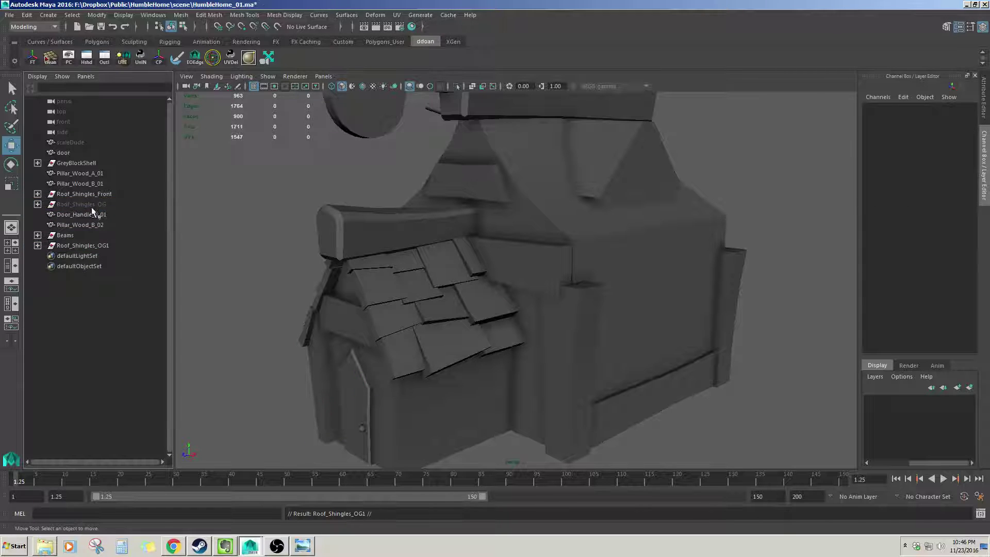
# - Reorder the original and copied shingle groups directly above Beams in the Outliner and rename the copy Roof_Shingles_Main
pyautogui.moveTo(86, 211)
pyautogui.mouseDown(button='middle')
pyautogui.moveTo(84, 235)
pyautogui.moveTo(99, 227)
pyautogui.moveTo(90, 247)
pyautogui.moveTo(98, 225)
pyautogui.mouseUp(button='middle')
pyautogui.click(88, 235)
pyautogui.click(93, 245)
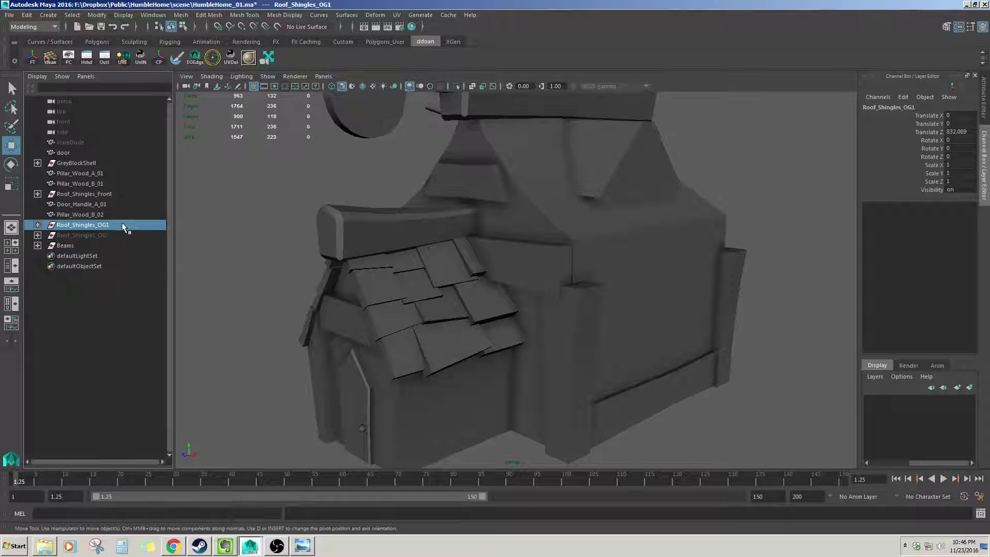
pyautogui.doubleClick(122, 225)
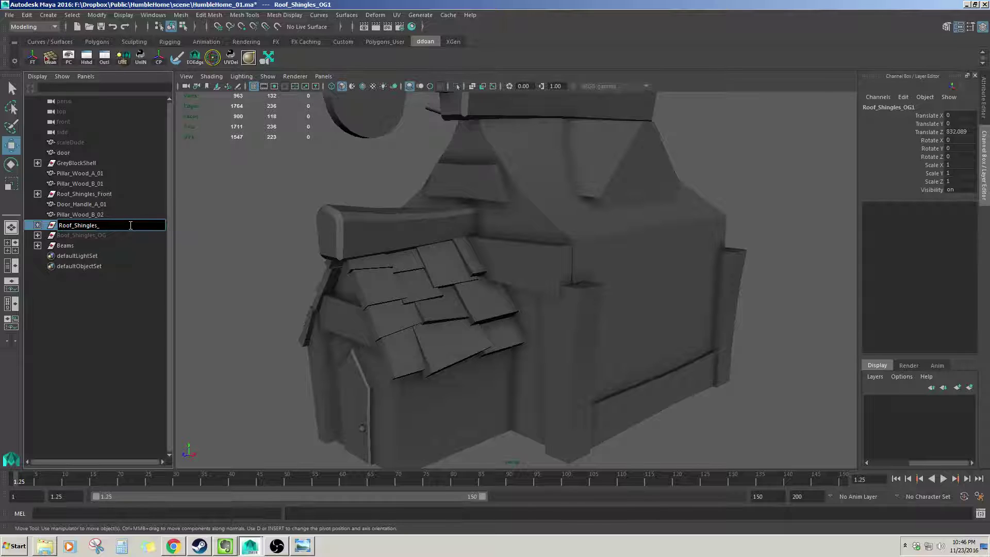
pyautogui.write('n')
pyautogui.press('Return')
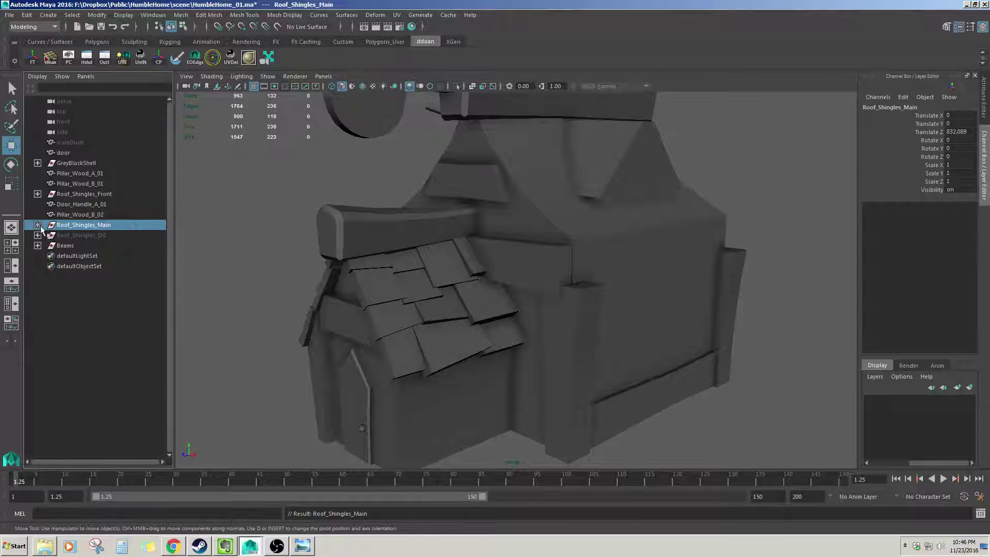
# - Compare the individual shingle pieces inside the Roof_Shingles_Main and Roof_Shingles_OG groups
pyautogui.click(37, 225)
pyautogui.click(123, 237)
pyautogui.keyDown('shift'); pyautogui.click(117, 298); pyautogui.keyUp('shift')
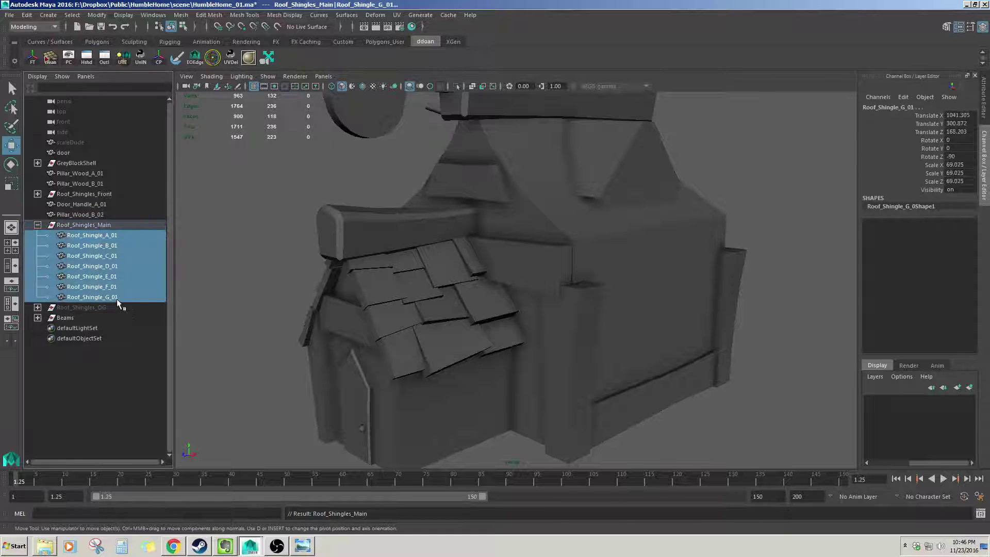
pyautogui.click(88, 306)
pyautogui.click(38, 307)
pyautogui.click(93, 318)
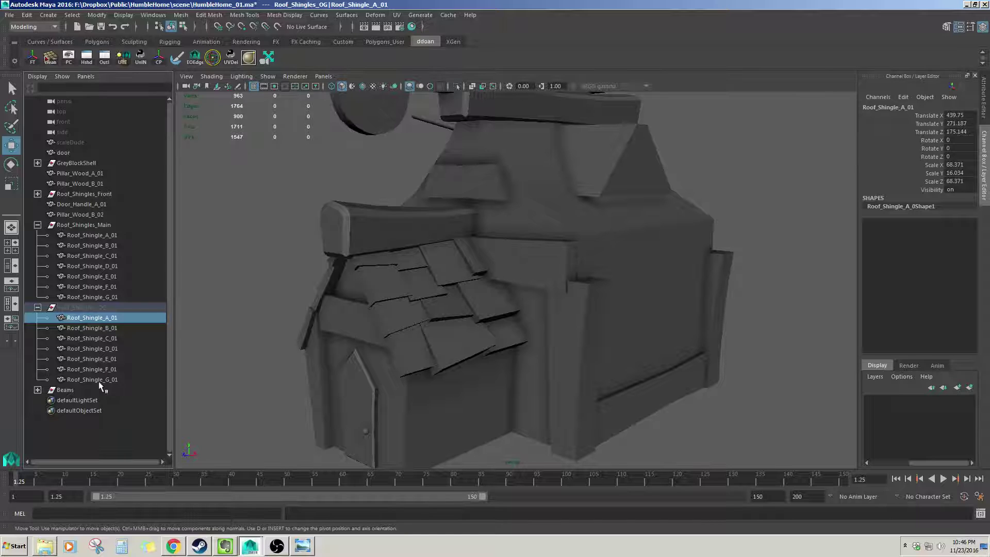
pyautogui.click(100, 380)
pyautogui.keyDown('shift'); pyautogui.click(113, 320); pyautogui.keyUp('shift')
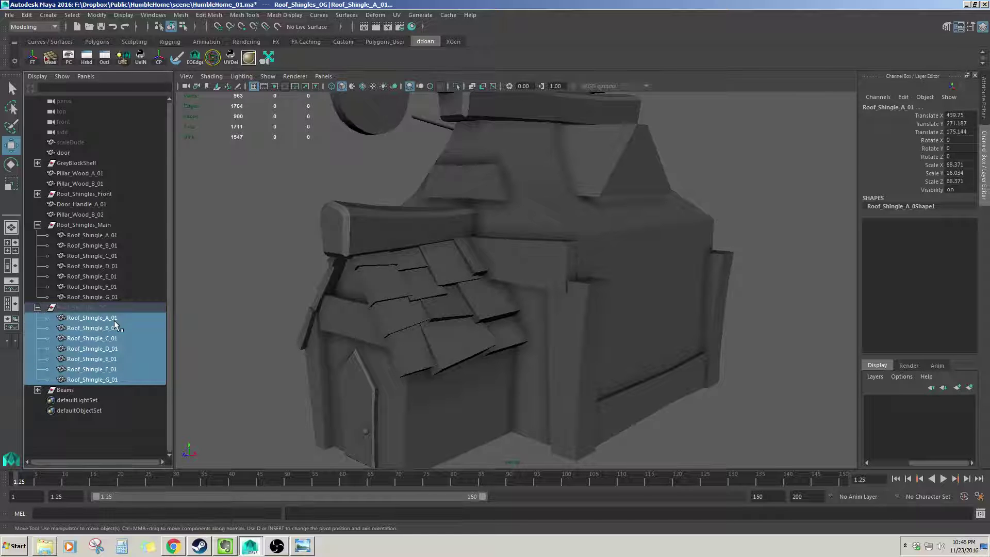
pyautogui.click(43, 308)
pyautogui.click(38, 308)
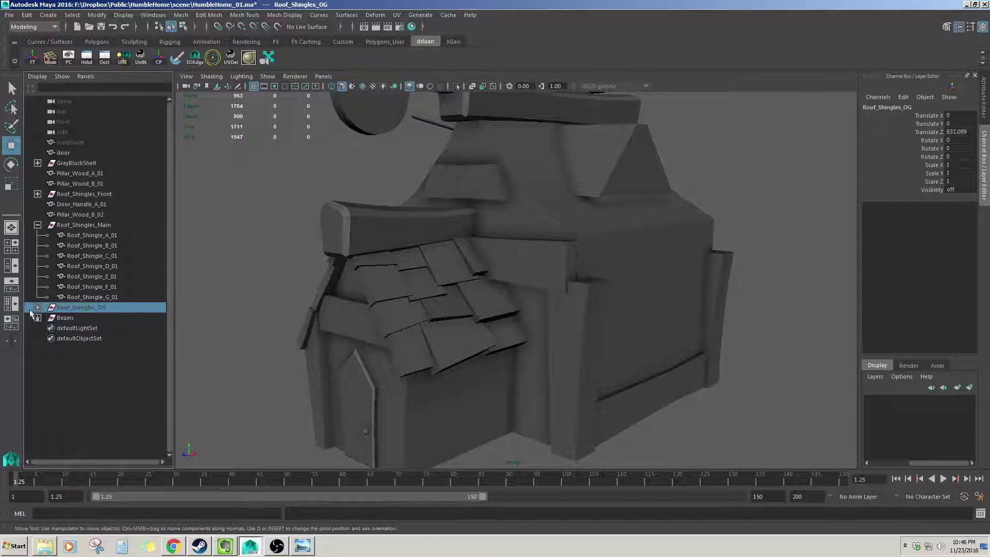
pyautogui.click(38, 308)
pyautogui.click(117, 328)
pyautogui.keyDown('shift'); pyautogui.click(114, 379); pyautogui.keyUp('shift')
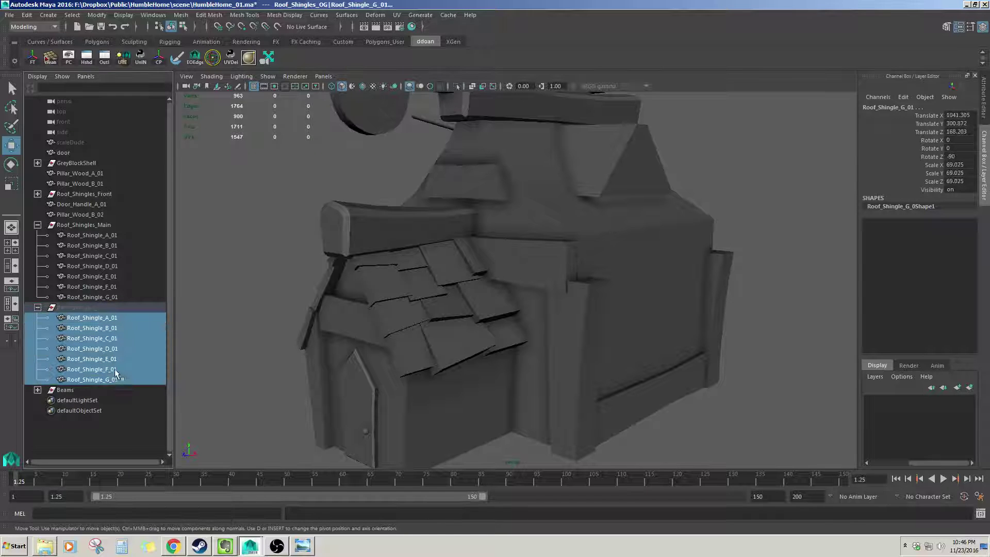
pyautogui.click(38, 307)
# - Delete the two curved ridge pieces, Roof_Shingle_F_01 and Roof_Shingle_G_01, from the Roof_Shingles_Main group
pyautogui.scroll(-5, 570, 274)
pyautogui.keyDown('alt'); pyautogui.moveTo(555, 283); pyautogui.dragTo(512, 310); pyautogui.keyUp('alt')
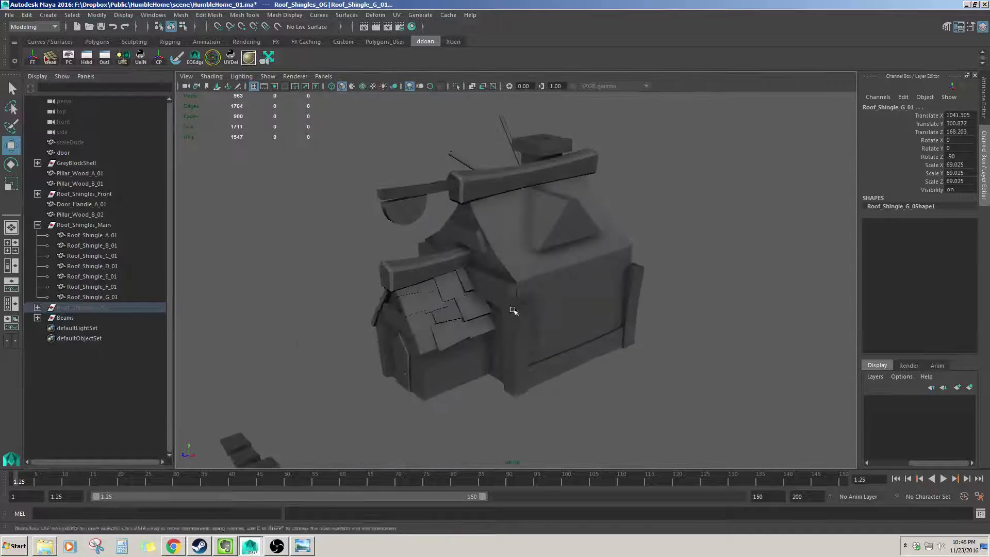
pyautogui.keyDown('alt'); pyautogui.moveTo(513, 309); pyautogui.dragTo(510, 254, button='middle'); pyautogui.keyUp('alt')
pyautogui.keyDown('alt'); pyautogui.moveTo(511, 254); pyautogui.dragTo(548, 285); pyautogui.keyUp('alt')
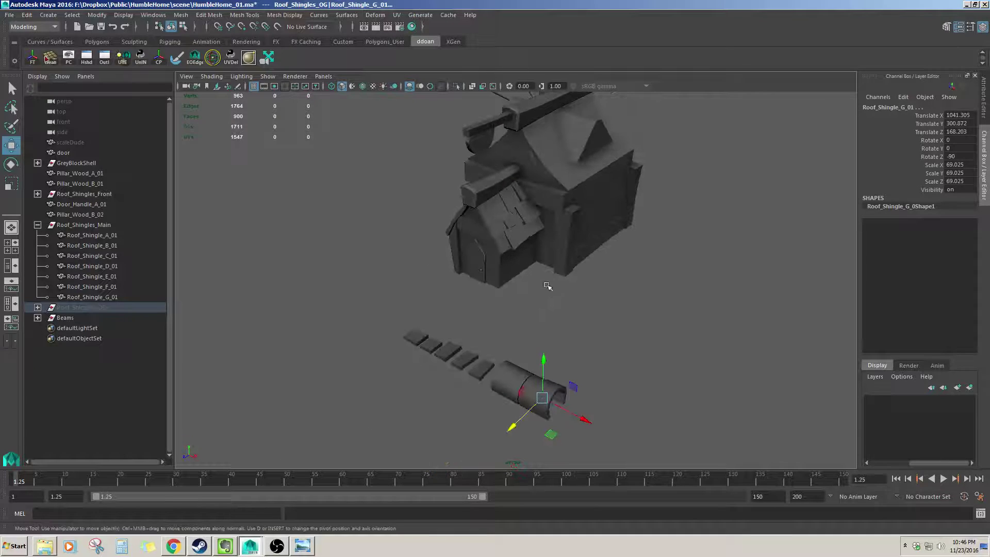
pyautogui.click(85, 225)
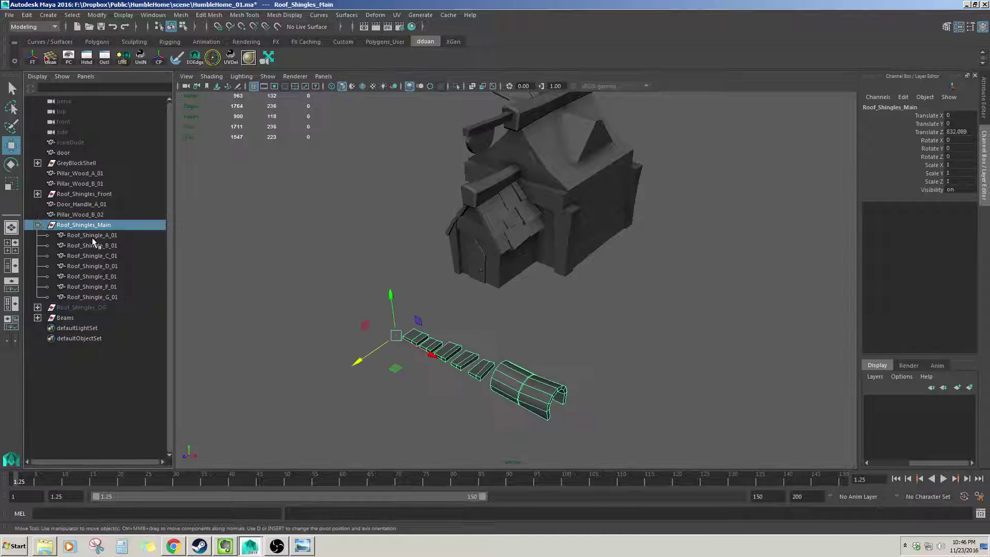
pyautogui.click(92, 236)
pyautogui.keyDown('shift'); pyautogui.click(107, 296); pyautogui.keyUp('shift')
pyautogui.keyDown('alt'); pyautogui.moveTo(314, 289); pyautogui.dragTo(340, 261); pyautogui.keyUp('alt')
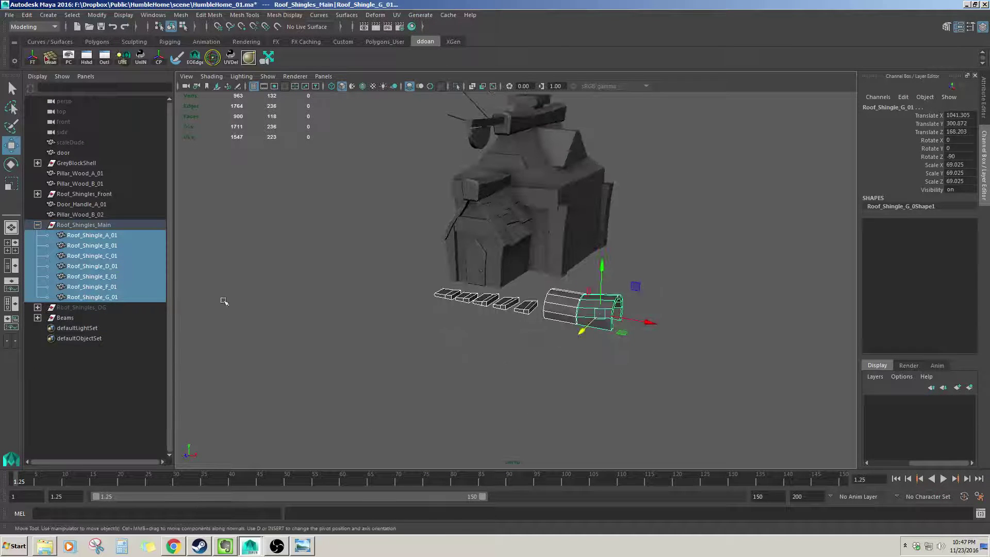
pyautogui.click(95, 236)
pyautogui.click(113, 288)
pyautogui.keyDown('alt'); pyautogui.moveTo(269, 296); pyautogui.dragTo(221, 283); pyautogui.keyUp('alt')
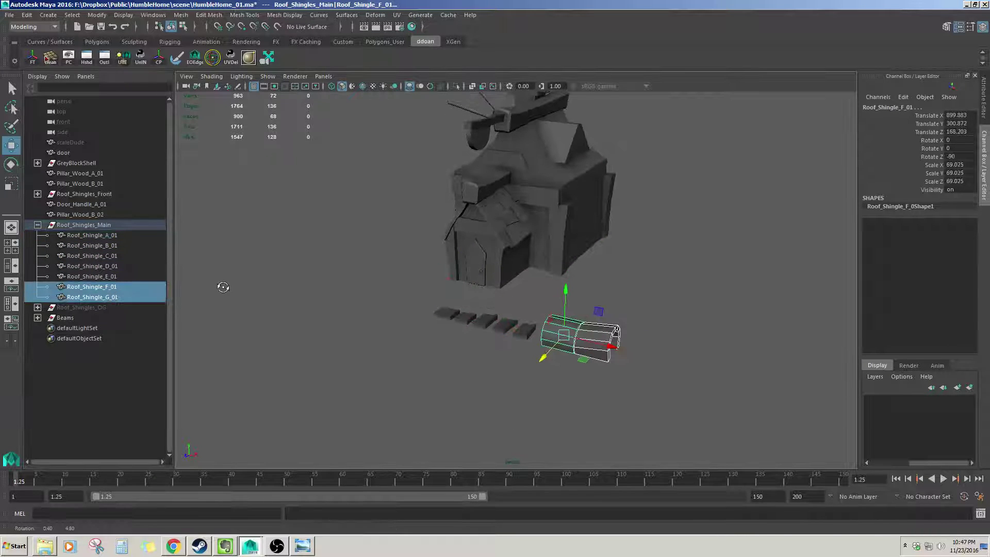
pyautogui.keyDown('shift'); pyautogui.click(115, 295); pyautogui.keyUp('shift')
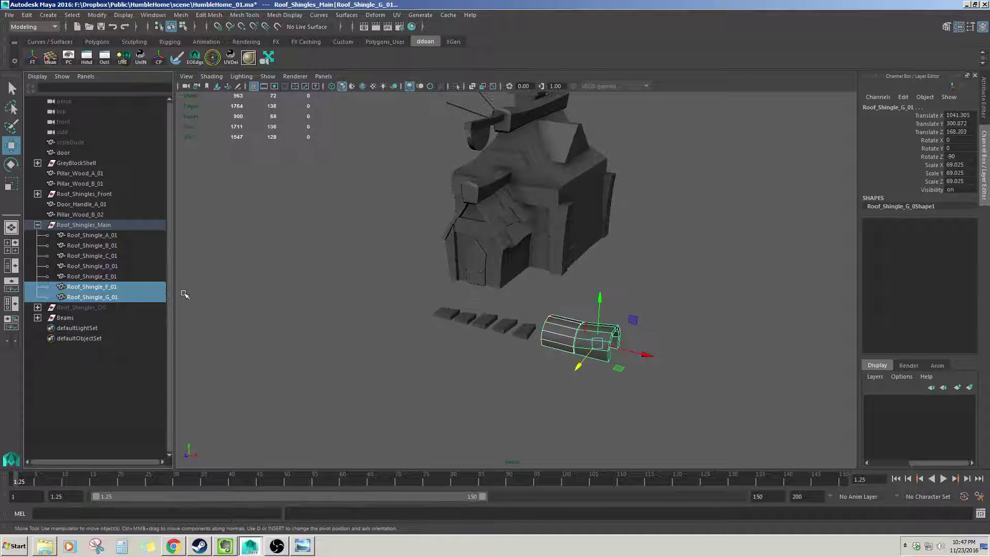
pyautogui.press('Delete')
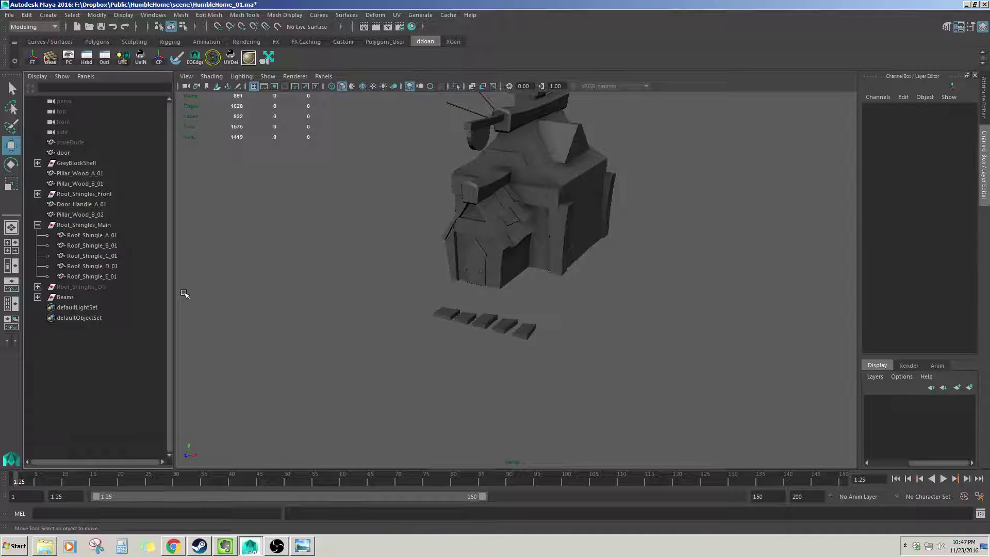
pyautogui.click(91, 226)
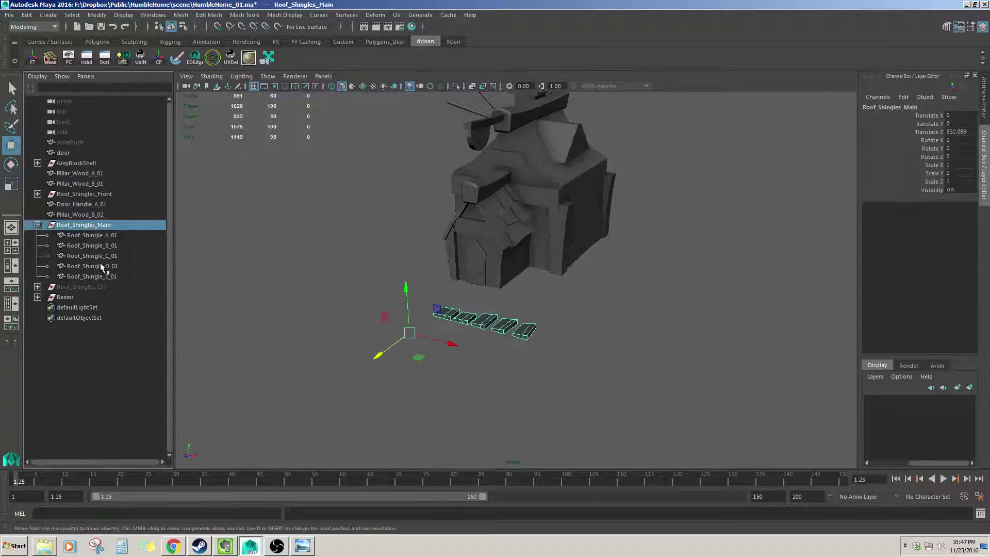
pyautogui.click(101, 195)
pyautogui.click(103, 225)
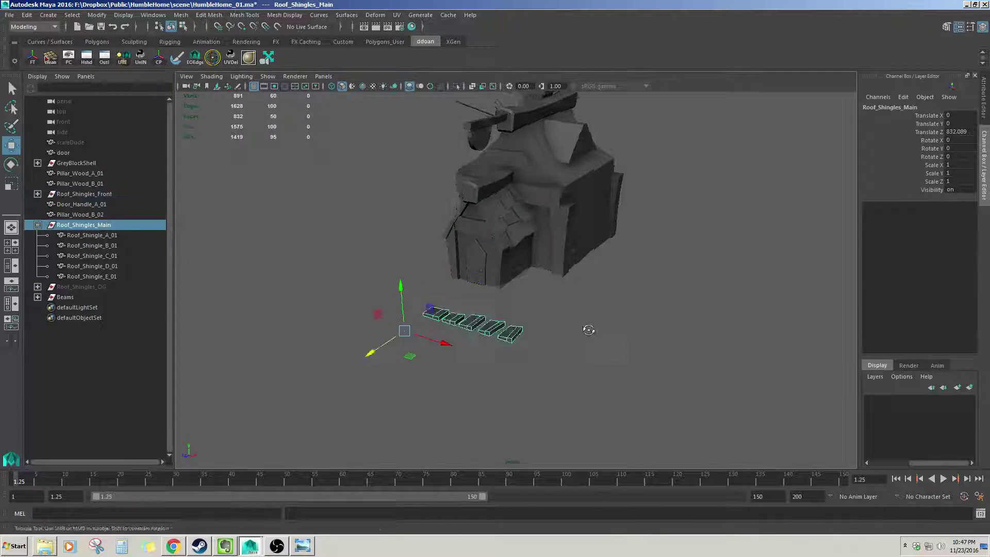
pyautogui.keyDown('alt'); pyautogui.moveTo(588, 332); pyautogui.dragTo(487, 343); pyautogui.keyUp('alt')
pyautogui.hotkey('alt', 'f')
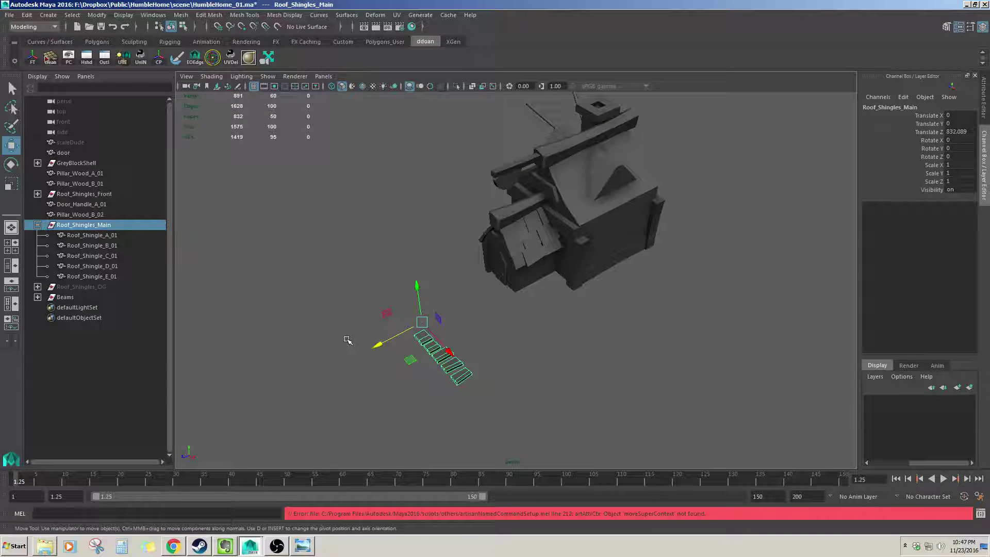
pyautogui.scroll(4, 352, 341)
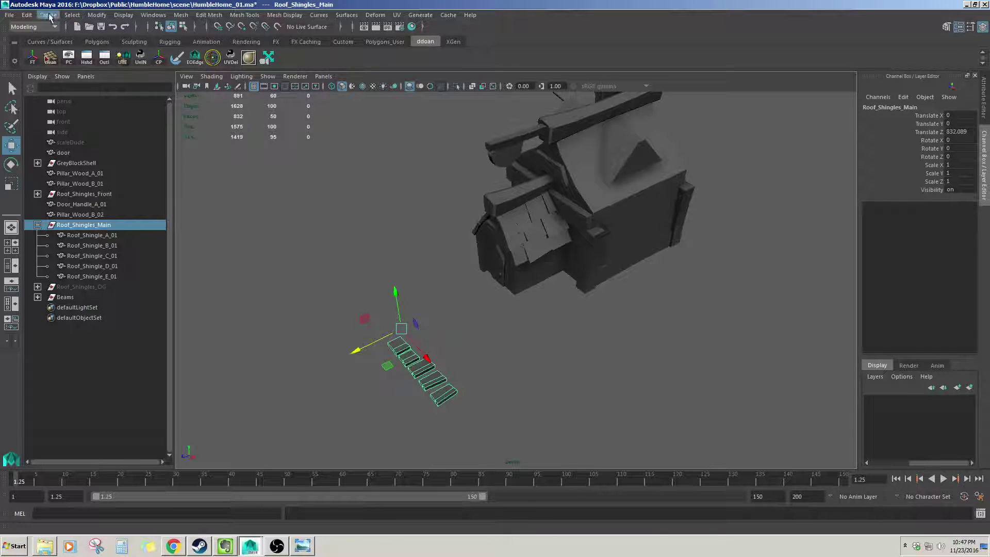
pyautogui.click(164, 15)
pyautogui.moveTo(190, 86)
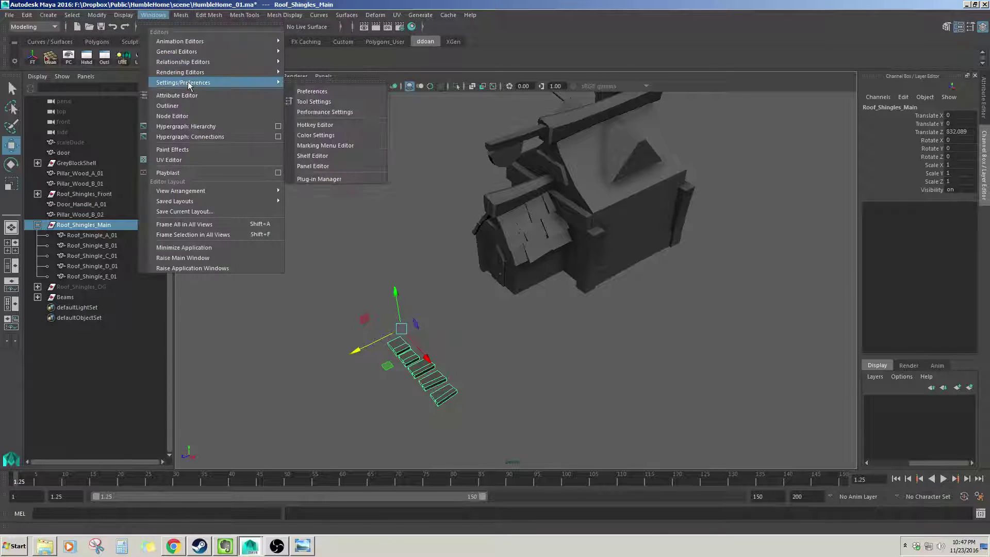
pyautogui.click(359, 221)
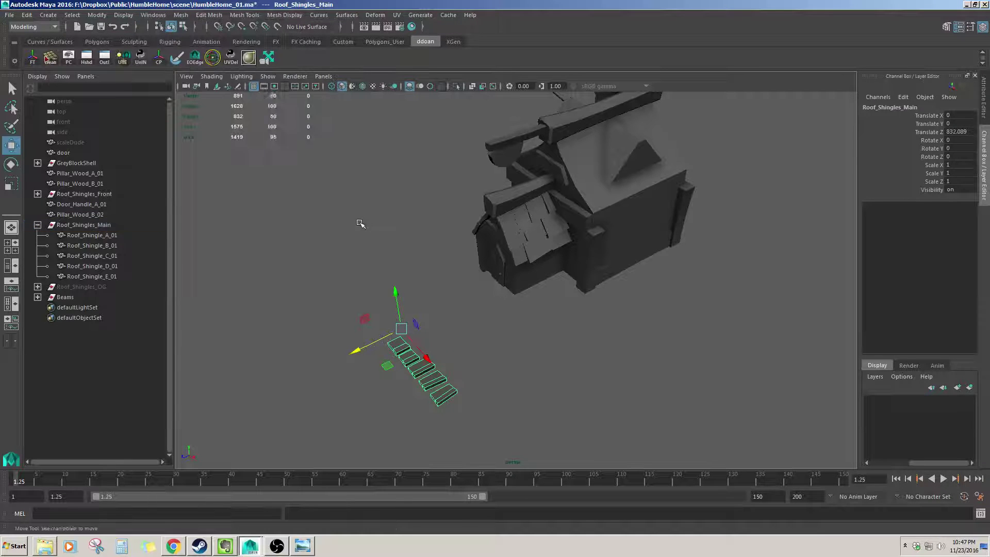
# - Center the pivots of the five individual shingles and of the Roof_Shingles_Main group
pyautogui.moveTo(290, 239); pyautogui.dragTo(429, 414)
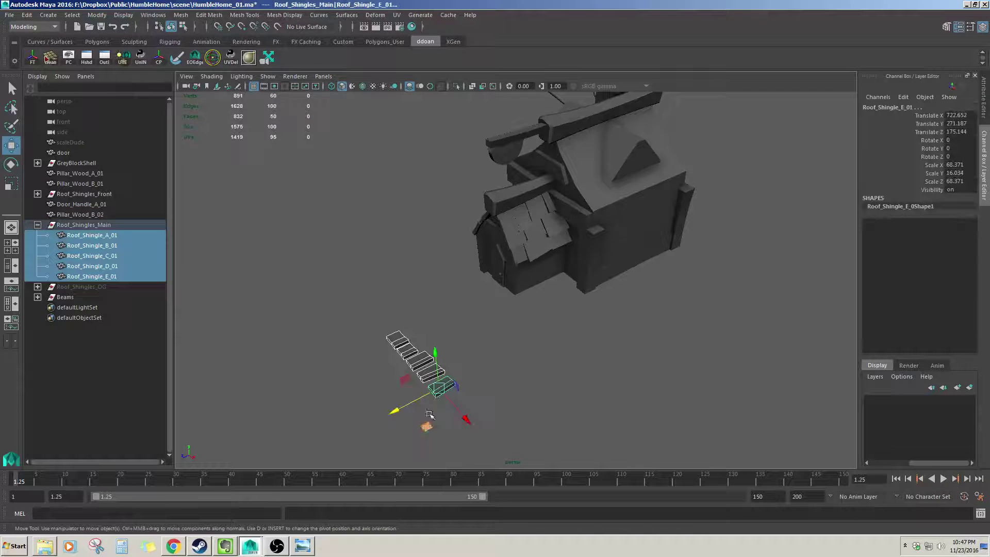
pyautogui.click(158, 62)
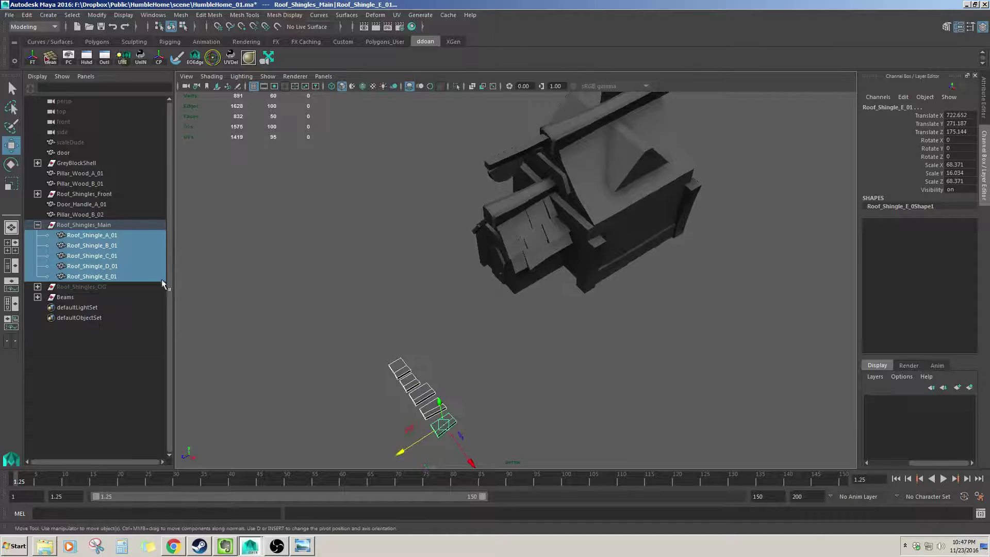
pyautogui.click(103, 225)
pyautogui.click(161, 62)
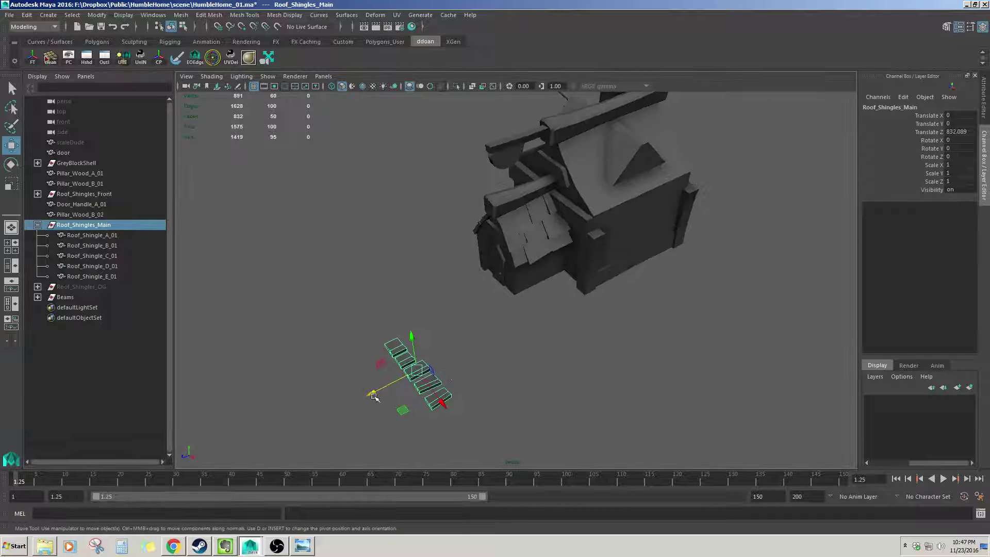
# - Move the Roof_Shingles_Main group beside the main roof's lower edge, at about 382 in Y and -616 in Z
pyautogui.moveTo(375, 394); pyautogui.dragTo(600, 238)
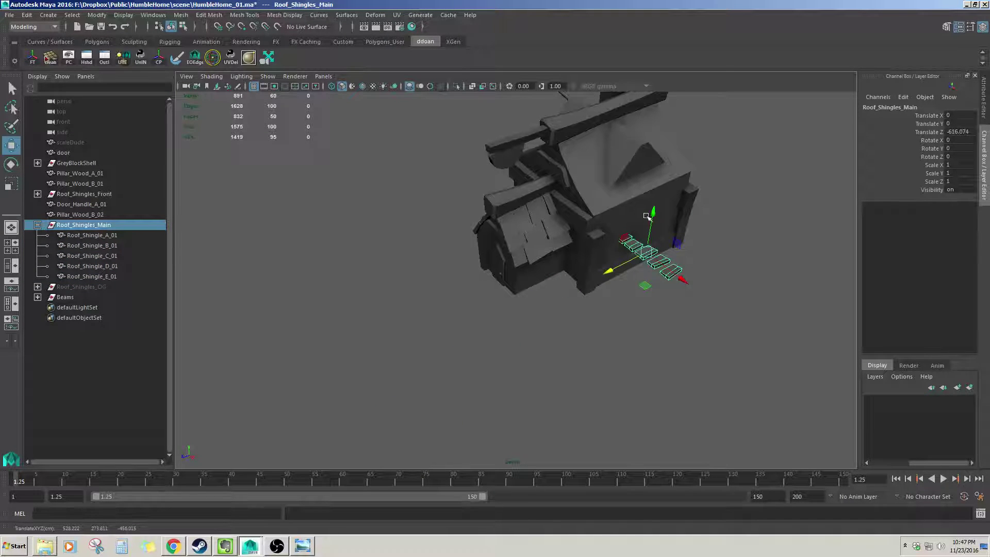
pyautogui.moveTo(648, 214); pyautogui.dragTo(656, 152)
pyautogui.press('f')
pyautogui.keyDown('alt'); pyautogui.moveTo(398, 203); pyautogui.dragTo(502, 203, button='middle'); pyautogui.keyUp('alt')
pyautogui.keyDown('alt'); pyautogui.moveTo(467, 204); pyautogui.dragTo(453, 203); pyautogui.keyUp('alt')
pyautogui.keyDown('alt'); pyautogui.moveTo(452, 203); pyautogui.dragTo(395, 205, button='right'); pyautogui.keyUp('alt')
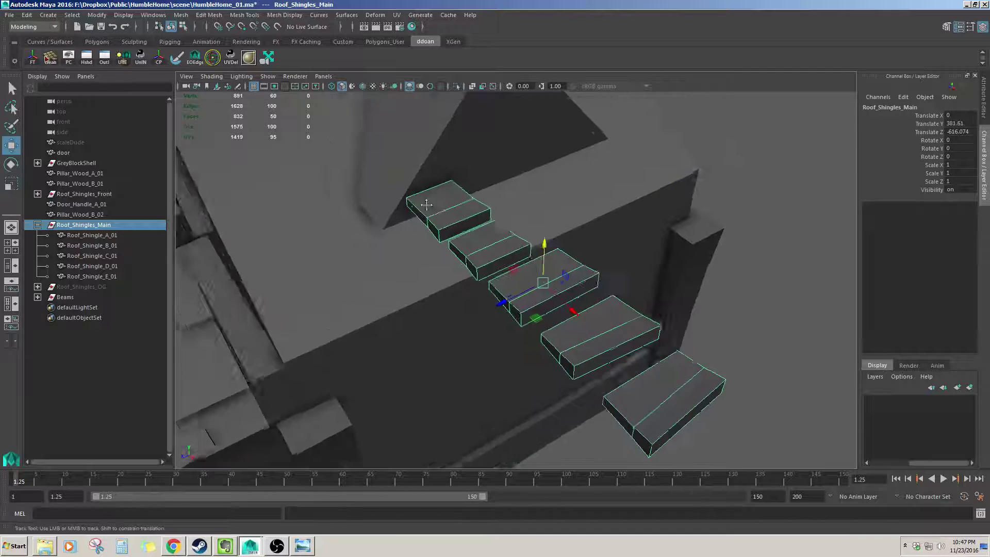
pyautogui.scroll(-3, 449, 203)
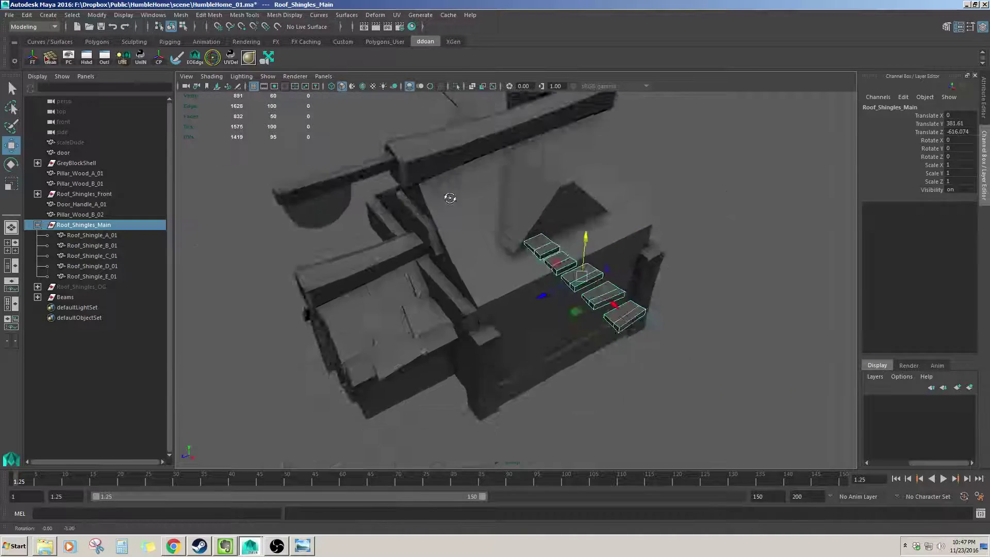
pyautogui.keyDown('alt'); pyautogui.moveTo(448, 201); pyautogui.dragTo(494, 238); pyautogui.keyUp('alt')
pyautogui.moveTo(573, 286); pyautogui.dragTo(593, 291)
# - Select Roof_Shingle_A_01, then bring up the house concept art in Windows Photo Viewer and move it clear of the Maya workspace
pyautogui.click(702, 314)
pyautogui.click(493, 281)
pyautogui.click(96, 236)
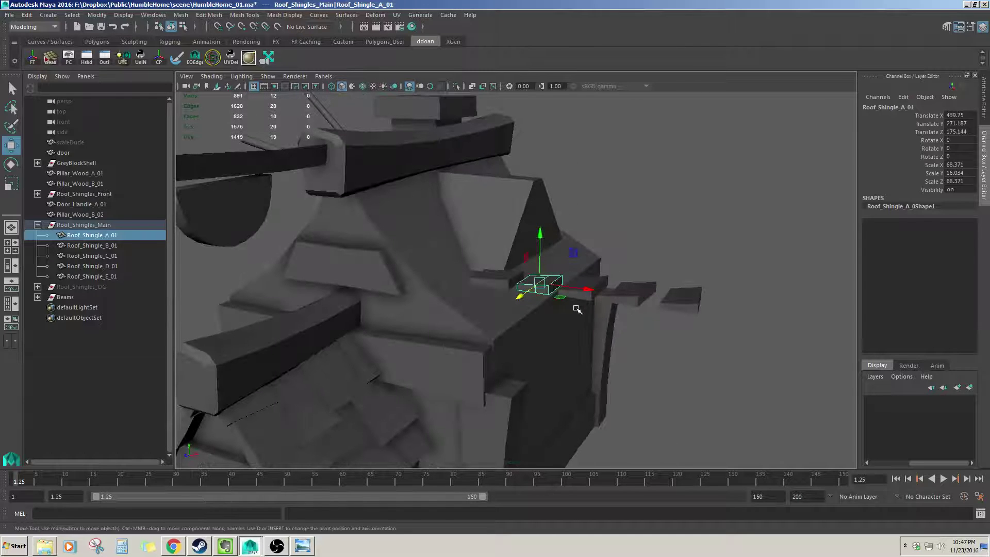
pyautogui.hotkey('alt', 'Tab')
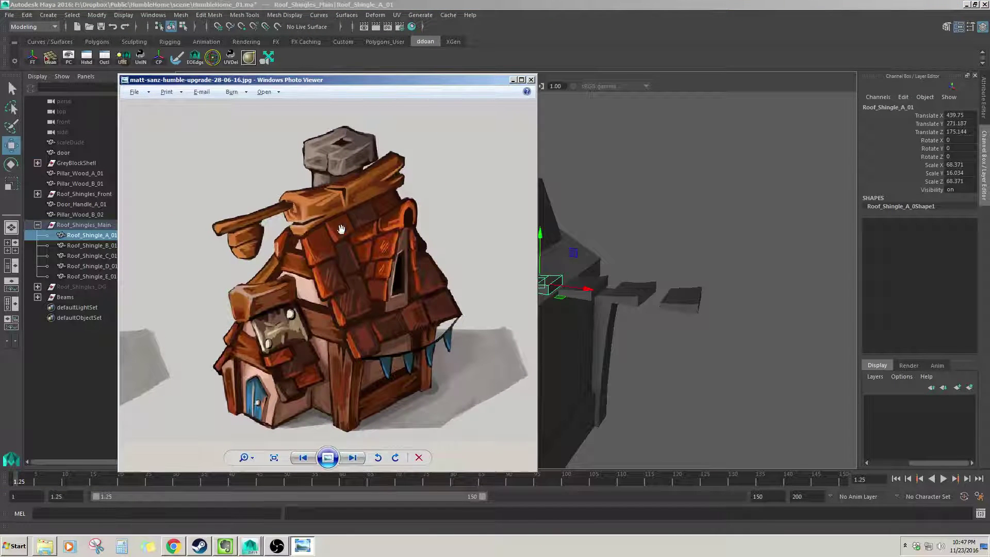
pyautogui.moveTo(388, 83); pyautogui.dragTo(0, 155)
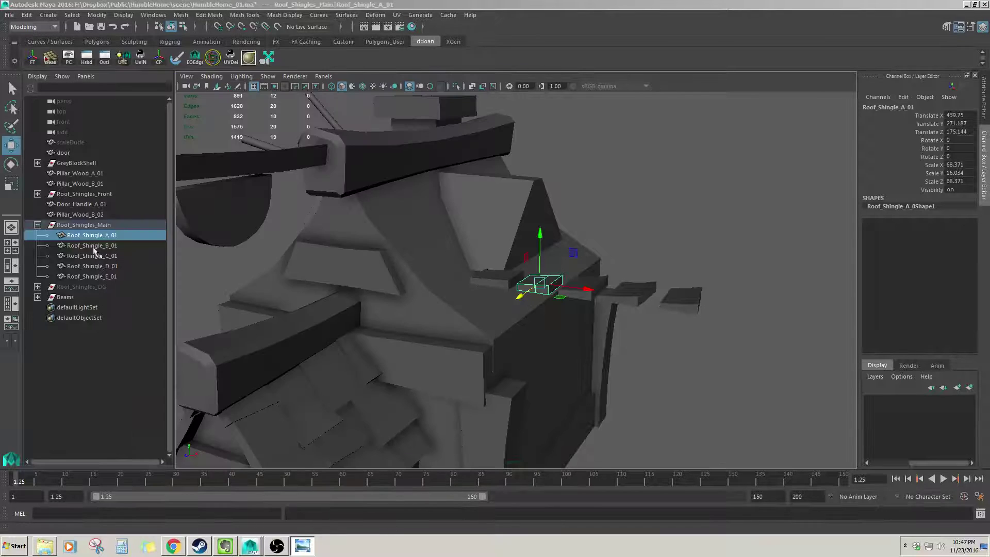
# - Move Roof_Shingle_A_01 to the front corner of the main roof's lower edge and scale it up to about 127 × 30 × 127
pyautogui.keyDown('alt'); pyautogui.moveTo(743, 346); pyautogui.dragTo(654, 344); pyautogui.keyUp('alt')
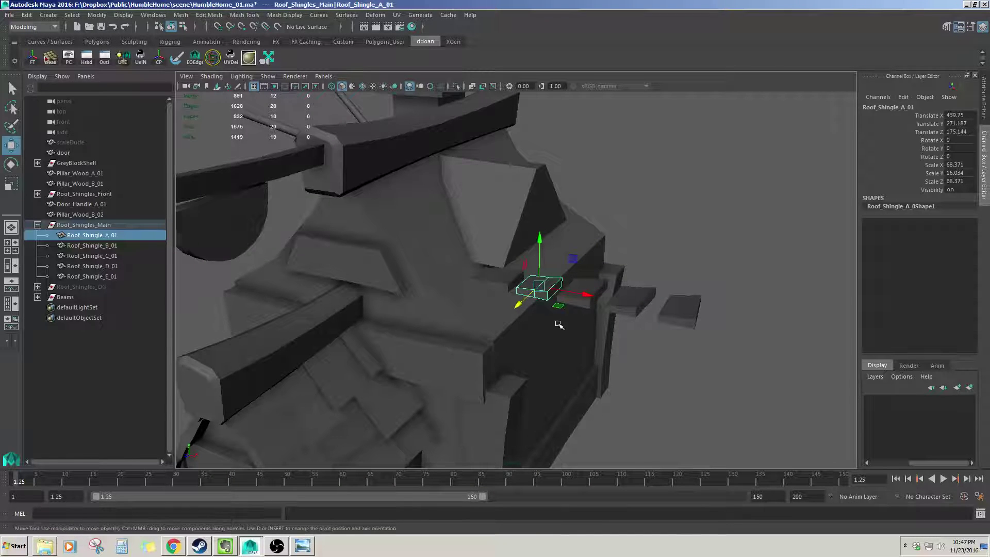
pyautogui.keyDown('alt'); pyautogui.moveTo(561, 320); pyautogui.dragTo(622, 336); pyautogui.keyUp('alt')
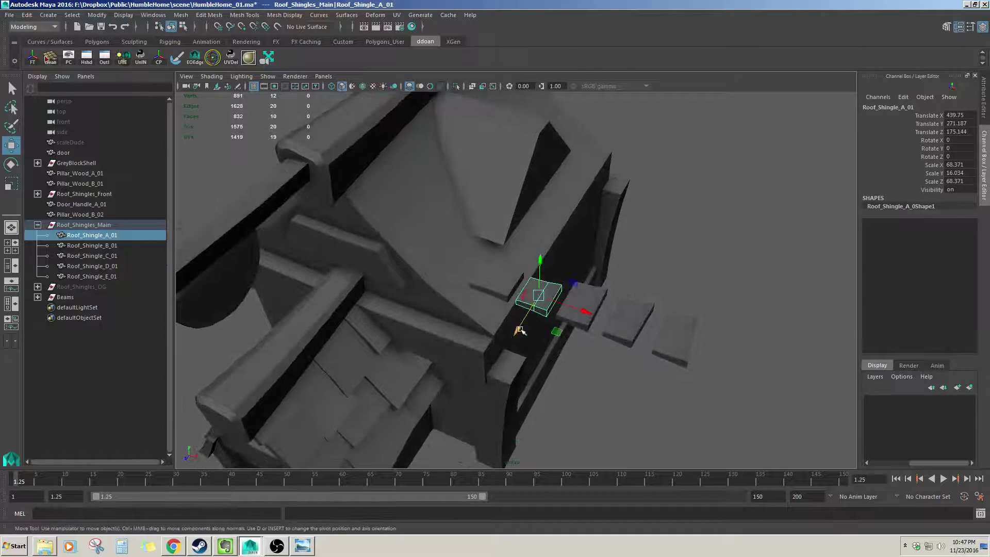
pyautogui.moveTo(520, 330); pyautogui.dragTo(504, 356)
pyautogui.keyDown('alt'); pyautogui.moveTo(504, 356); pyautogui.dragTo(525, 294); pyautogui.keyUp('alt')
pyautogui.keyDown('alt'); pyautogui.moveTo(525, 294); pyautogui.dragTo(542, 287); pyautogui.keyUp('alt')
pyautogui.moveTo(589, 328); pyautogui.dragTo(504, 333)
pyautogui.press('r')
pyautogui.press('w')
# - Rotate Roof_Shingle_A_01 to -60 degrees about Z and lower it under the roof edge, at about X 414 and Y 35
pyautogui.press('e')
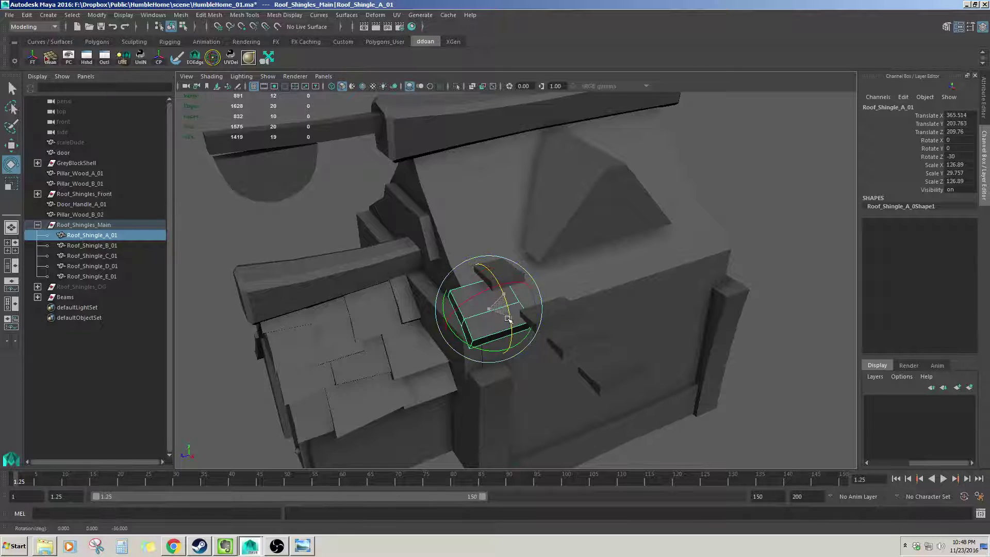
pyautogui.keyDown('alt'); pyautogui.moveTo(504, 320); pyautogui.dragTo(505, 277); pyautogui.keyUp('alt')
pyautogui.press('w')
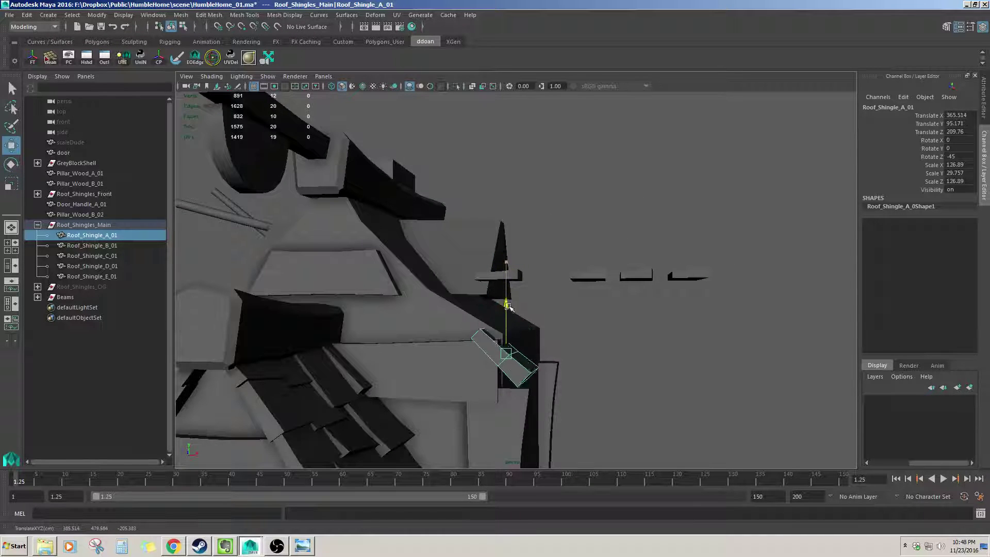
pyautogui.keyDown('alt'); pyautogui.moveTo(583, 382); pyautogui.dragTo(554, 330); pyautogui.keyUp('alt')
pyautogui.press('e')
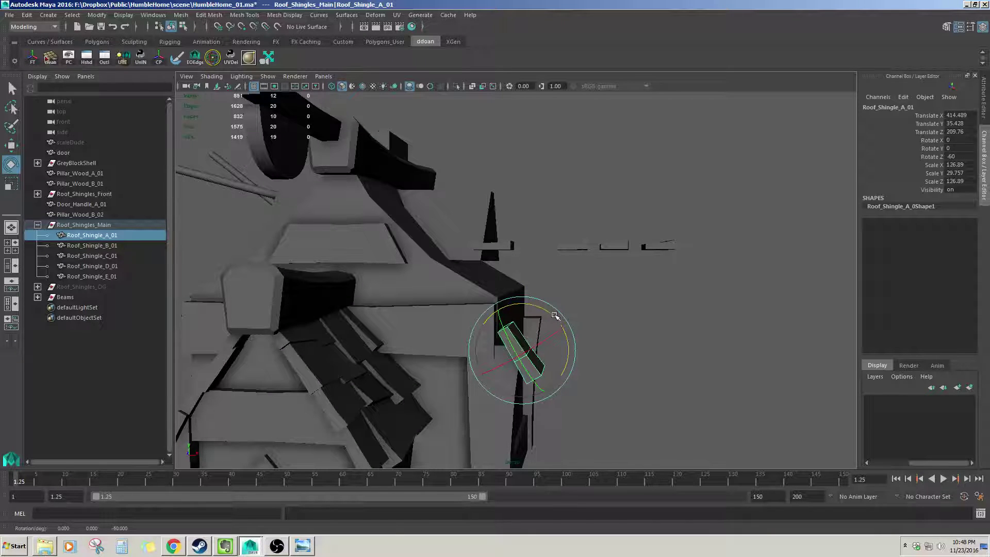
pyautogui.press('w')
pyautogui.keyDown('alt'); pyautogui.moveTo(555, 316); pyautogui.dragTo(559, 344); pyautogui.keyUp('alt')
pyautogui.moveTo(559, 345)
pyautogui.keyDown('alt'); pyautogui.mouseDown(button='right')
pyautogui.moveTo(605, 347)
pyautogui.moveTo(555, 342)
pyautogui.mouseUp(button='right'); pyautogui.keyUp('alt')
pyautogui.keyDown('alt'); pyautogui.moveTo(555, 343); pyautogui.dragTo(533, 334); pyautogui.keyUp('alt')
pyautogui.keyDown('alt'); pyautogui.moveTo(533, 334); pyautogui.dragTo(584, 350, button='right'); pyautogui.keyUp('alt')
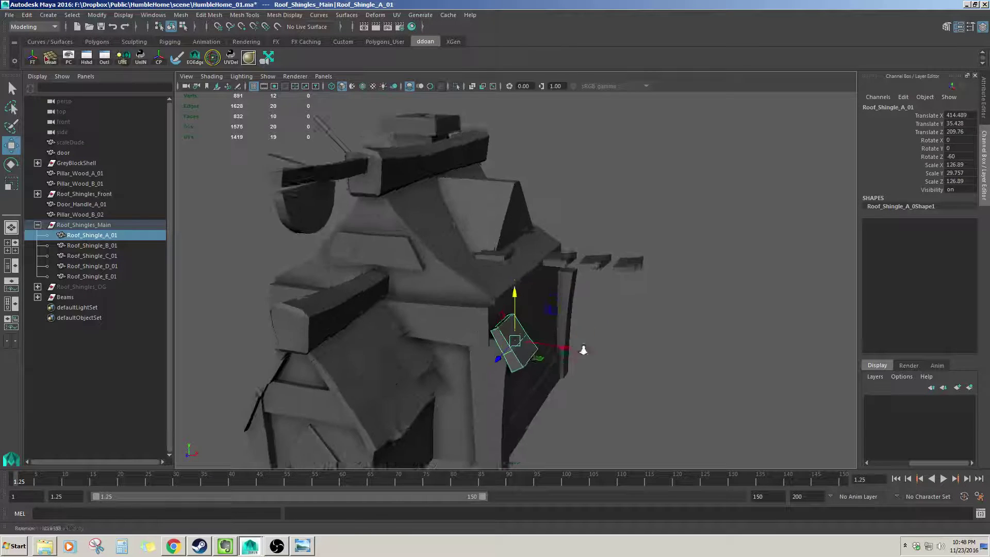
# - Shift Roof_Shingle_A_01 toward the house front and against the roof corner, at about X 419, Y 38 and Z 242
pyautogui.keyDown('alt'); pyautogui.moveTo(583, 350); pyautogui.dragTo(472, 318); pyautogui.keyUp('alt')
pyautogui.press('w')
pyautogui.moveTo(561, 312); pyautogui.dragTo(508, 346)
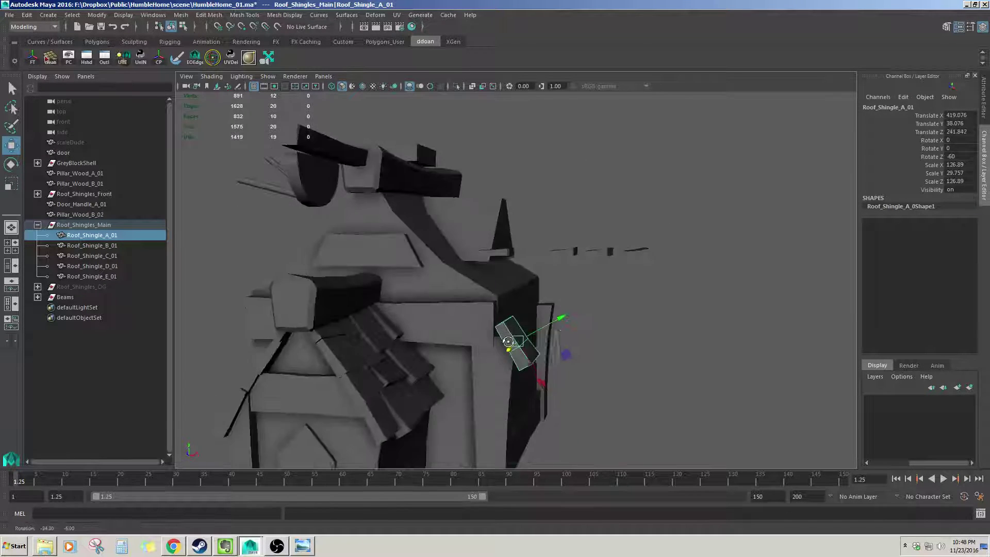
pyautogui.moveTo(562, 317); pyautogui.dragTo(485, 278)
# - Taper both ends of the front beam Beam_Wood_C_01 by moving its upper corner vertices inward to follow the roof slope
pyautogui.click(509, 315)
pyautogui.press('F9')
pyautogui.moveTo(546, 291)
pyautogui.mouseDown()
pyautogui.moveTo(530, 294)
pyautogui.moveTo(534, 286)
pyautogui.mouseUp()
pyautogui.keyDown('alt'); pyautogui.moveTo(267, 296); pyautogui.dragTo(291, 296); pyautogui.keyUp('alt')
pyautogui.moveTo(215, 244); pyautogui.dragTo(531, 298)
pyautogui.moveTo(527, 324); pyautogui.dragTo(572, 294, button='right')
pyautogui.keyDown('alt'); pyautogui.moveTo(583, 304); pyautogui.dragTo(562, 325); pyautogui.keyUp('alt')
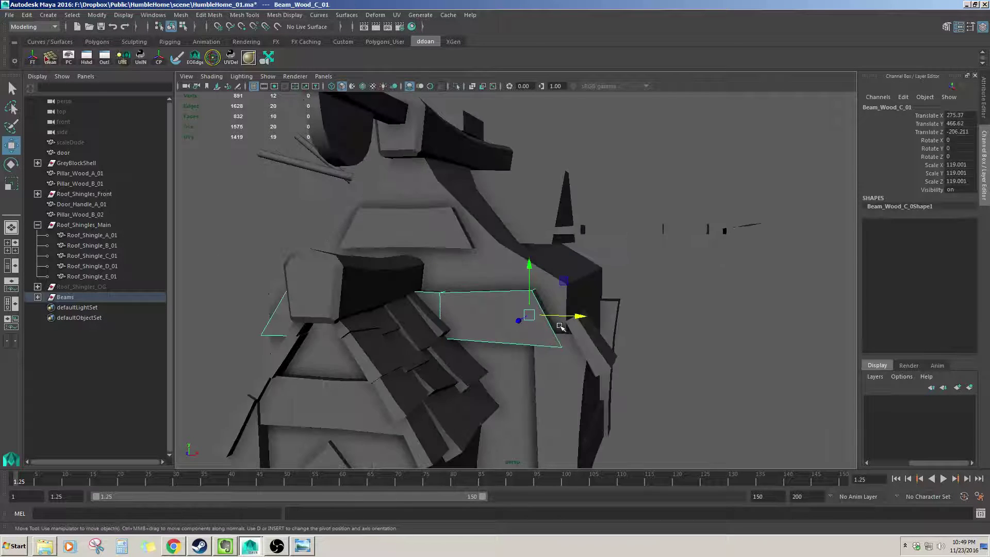
# - Nudge Roof_Shingle_A_01 along its normal and extend both end vertex groups of Beam_Wood_C_01 outward toward the shingle's underside
pyautogui.click(587, 339)
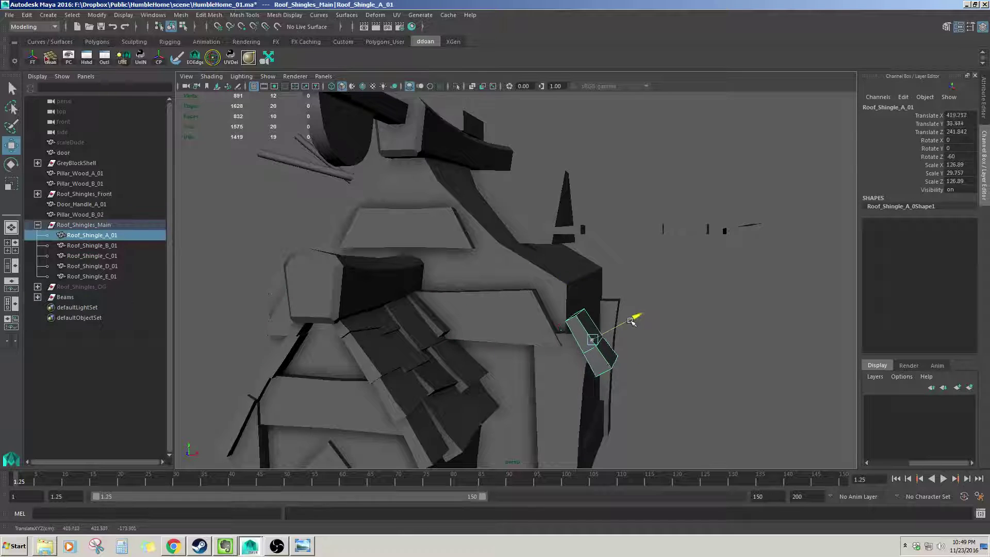
pyautogui.click(527, 303)
pyautogui.moveTo(483, 272); pyautogui.dragTo(477, 262, button='right')
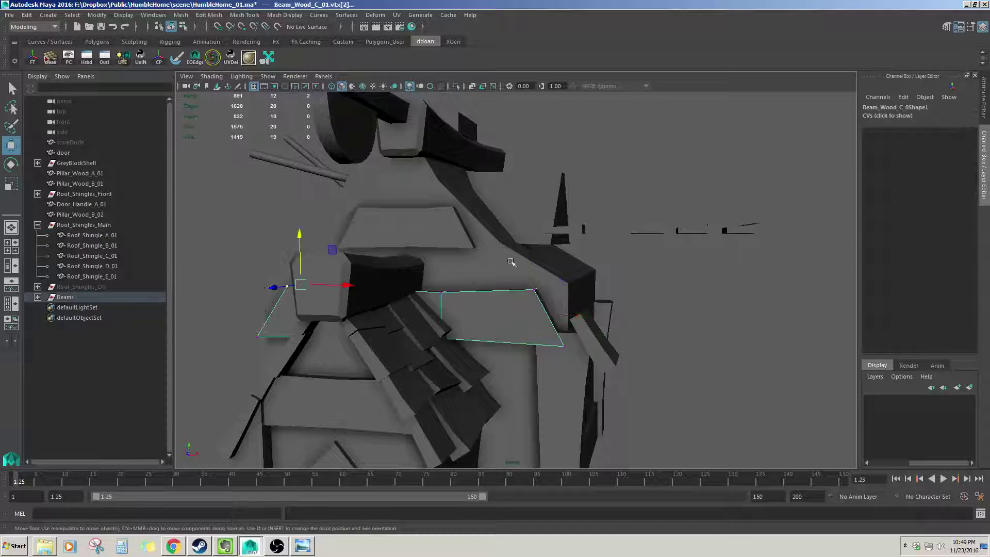
pyautogui.moveTo(510, 259); pyautogui.dragTo(642, 415)
pyautogui.moveTo(601, 316); pyautogui.dragTo(624, 303)
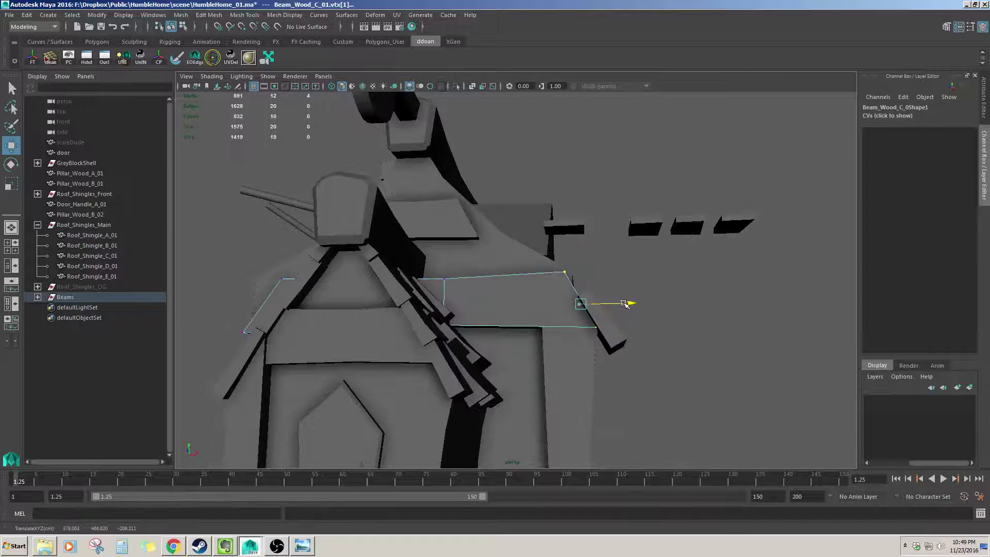
pyautogui.keyDown('alt'); pyautogui.moveTo(536, 314); pyautogui.dragTo(516, 307, button='right'); pyautogui.keyUp('alt')
pyautogui.keyDown('alt'); pyautogui.moveTo(515, 306); pyautogui.dragTo(550, 321); pyautogui.keyUp('alt')
pyautogui.moveTo(225, 250); pyautogui.dragTo(394, 354)
pyautogui.moveTo(408, 301); pyautogui.dragTo(400, 301)
# - Scale Roof_Shingle_B_01 up to about 173 × 40.5 × 173 and rotate it to -60 degrees about Z
pyautogui.keyDown('alt'); pyautogui.moveTo(619, 312); pyautogui.dragTo(546, 316); pyautogui.keyUp('alt')
pyautogui.click(630, 321)
pyautogui.keyDown('alt'); pyautogui.moveTo(630, 321); pyautogui.dragTo(656, 328, button='right'); pyautogui.keyUp('alt')
pyautogui.keyDown('alt'); pyautogui.moveTo(656, 328); pyautogui.dragTo(632, 320, button='middle'); pyautogui.keyUp('alt')
pyautogui.moveTo(632, 320)
pyautogui.keyDown('alt'); pyautogui.mouseDown()
pyautogui.moveTo(462, 299)
pyautogui.moveTo(459, 263)
pyautogui.moveTo(513, 321)
pyautogui.moveTo(505, 255)
pyautogui.moveTo(524, 294)
pyautogui.moveTo(570, 278)
pyautogui.moveTo(531, 290)
pyautogui.moveTo(534, 269)
pyautogui.moveTo(590, 300)
pyautogui.mouseUp(); pyautogui.keyUp('alt')
pyautogui.click(505, 255)
pyautogui.click(578, 286)
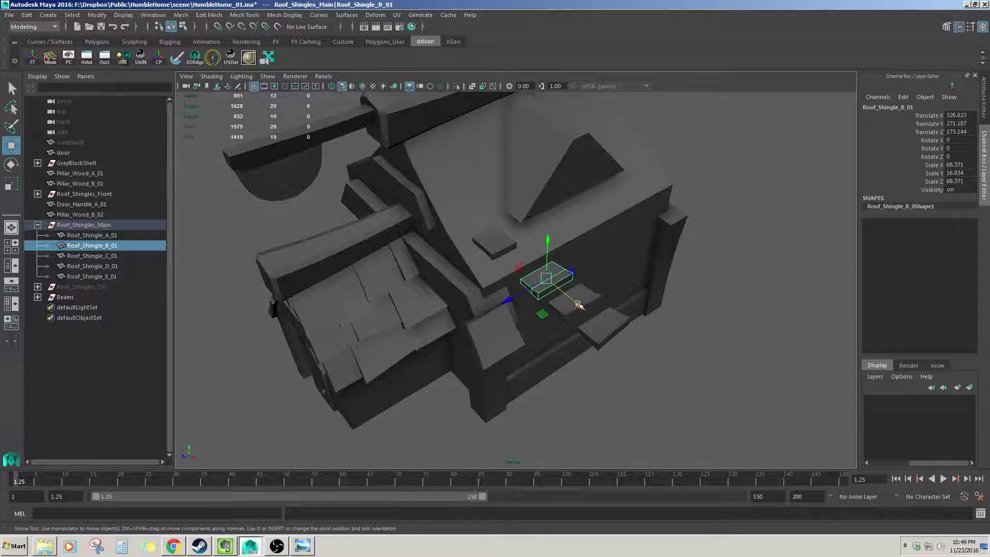
pyautogui.press('r')
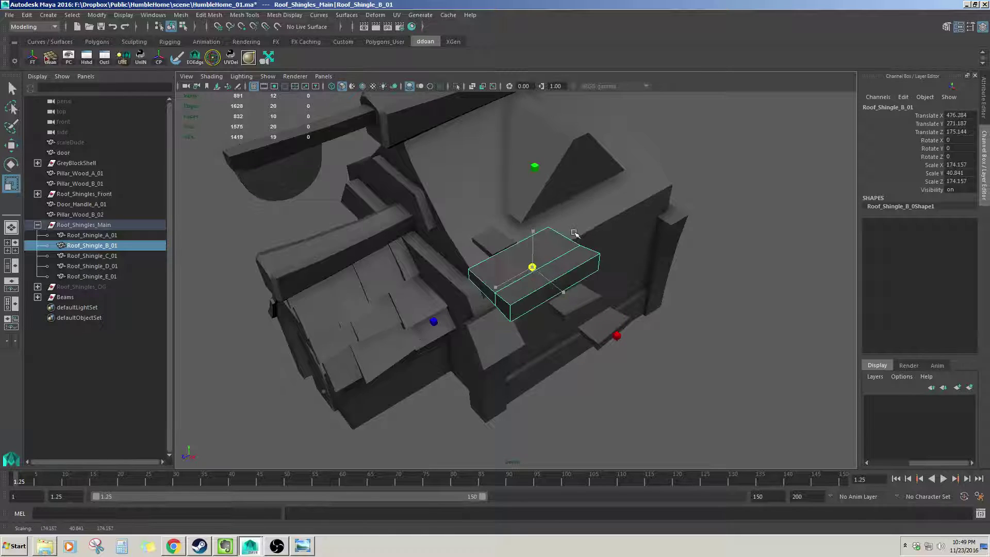
pyautogui.press('e')
pyautogui.moveTo(574, 233)
pyautogui.keyDown('alt'); pyautogui.mouseDown()
pyautogui.moveTo(563, 274)
pyautogui.moveTo(596, 225)
pyautogui.moveTo(588, 233)
pyautogui.mouseUp(); pyautogui.keyUp('alt')
pyautogui.press('w')
# - Place Roof_Shingle_B_01 on the front of the roof slope just above Roof_Shingle_A_01, at about X 359 and Y 160
pyautogui.press('f')
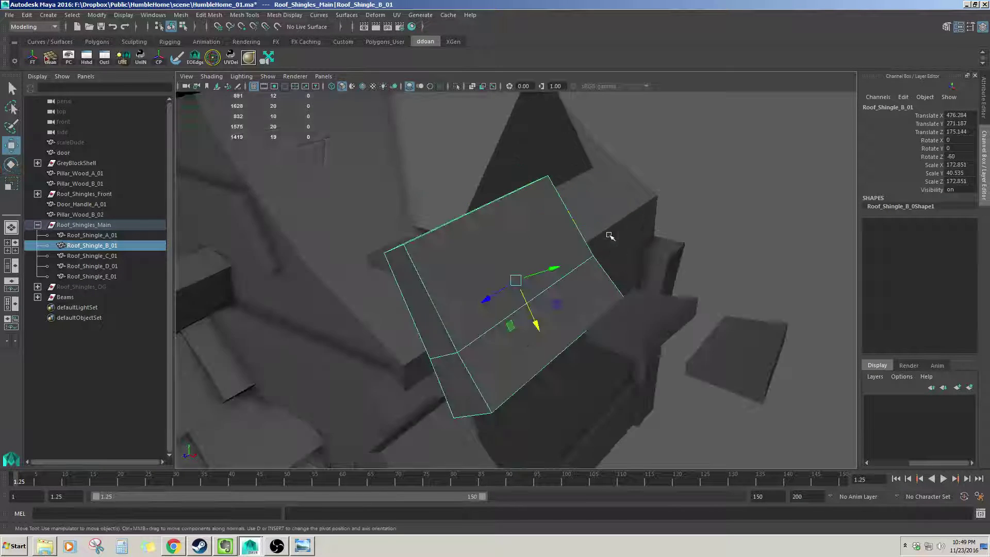
pyautogui.keyDown('alt'); pyautogui.moveTo(610, 237); pyautogui.dragTo(557, 258, button='right'); pyautogui.keyUp('alt')
pyautogui.keyDown('alt'); pyautogui.moveTo(557, 259); pyautogui.dragTo(587, 228); pyautogui.keyUp('alt')
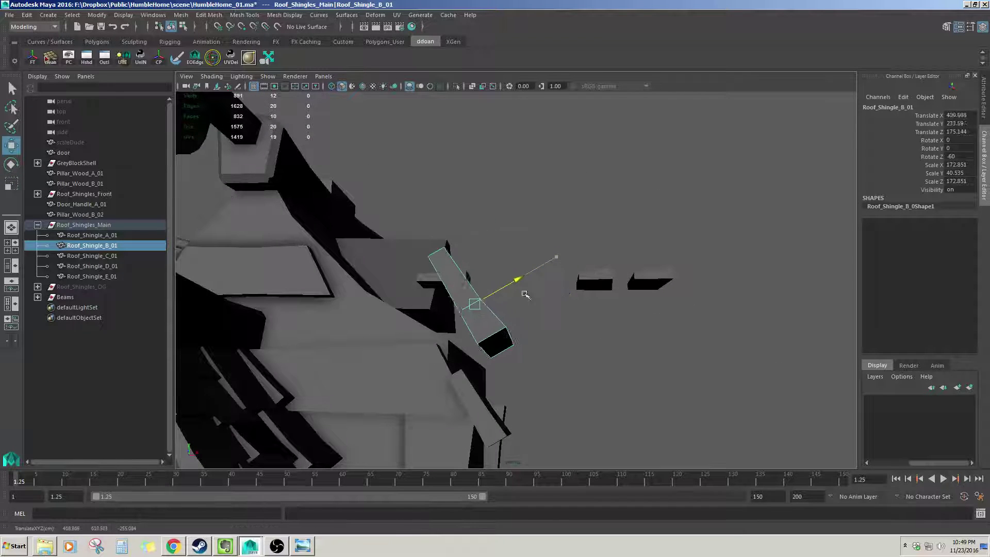
pyautogui.keyDown('alt'); pyautogui.moveTo(504, 327); pyautogui.dragTo(525, 330); pyautogui.keyUp('alt')
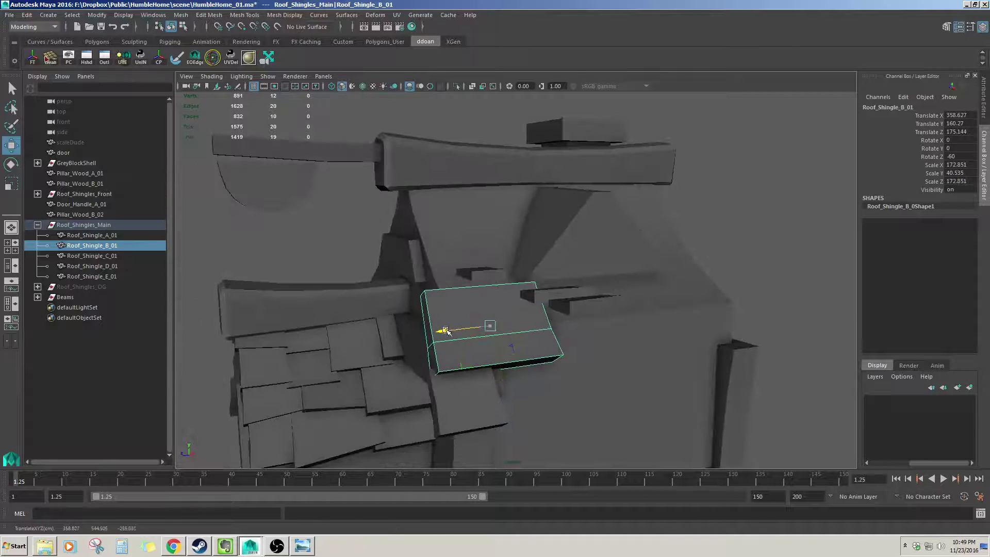
pyautogui.keyDown('alt'); pyautogui.moveTo(436, 334); pyautogui.dragTo(515, 298); pyautogui.keyUp('alt')
# - Delete the seven faces of the main roof slope behind the shingles from the grey-block mesh pCube2
pyautogui.click(550, 300)
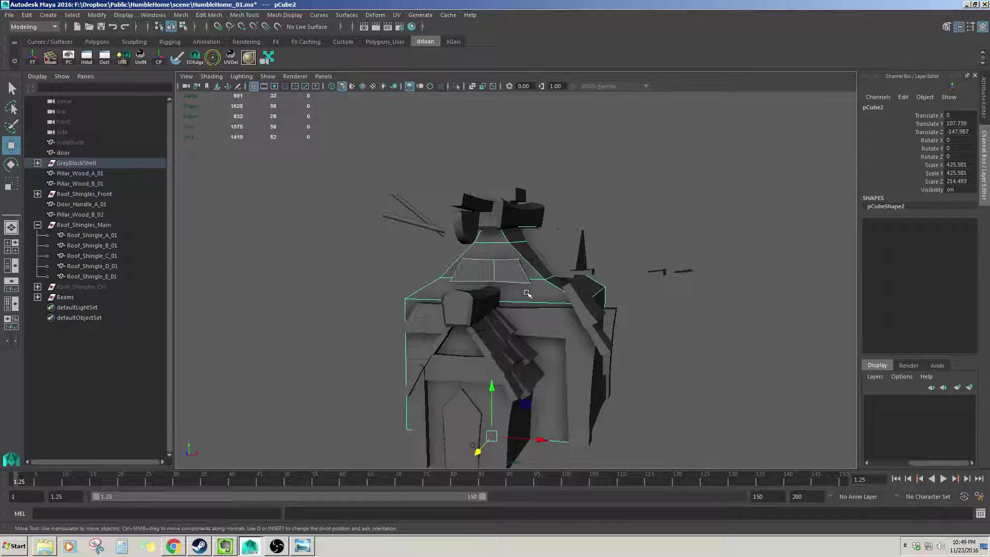
pyautogui.moveTo(358, 175); pyautogui.dragTo(538, 283)
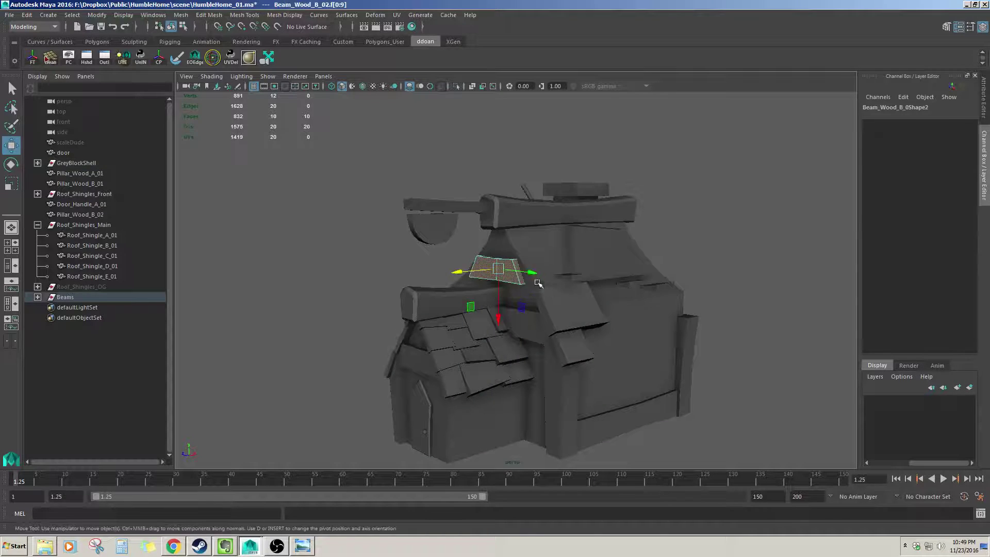
pyautogui.click(538, 250)
pyautogui.moveTo(536, 258); pyautogui.dragTo(536, 291, button='right')
pyautogui.keyDown('alt'); pyautogui.moveTo(518, 273); pyautogui.dragTo(588, 258); pyautogui.keyUp('alt')
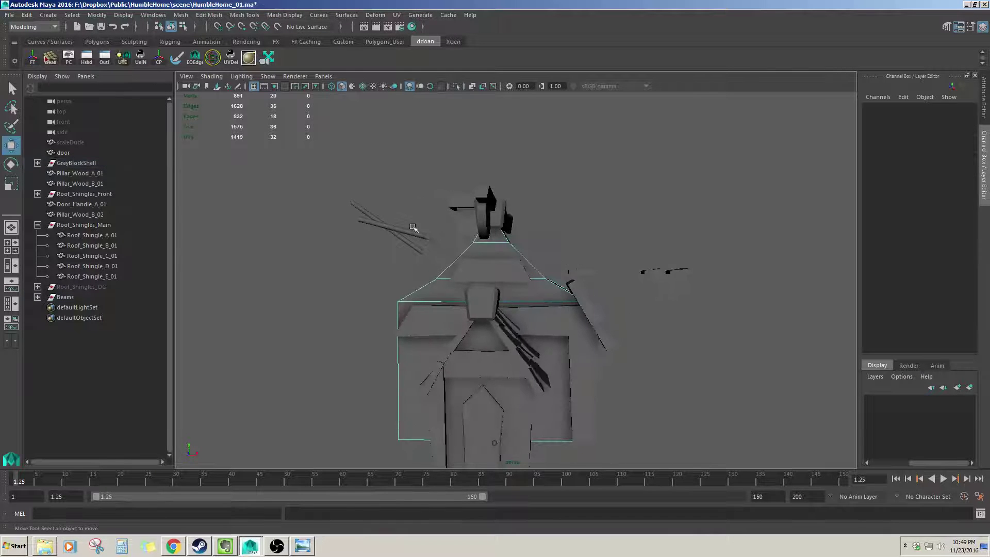
pyautogui.moveTo(609, 298); pyautogui.dragTo(583, 285)
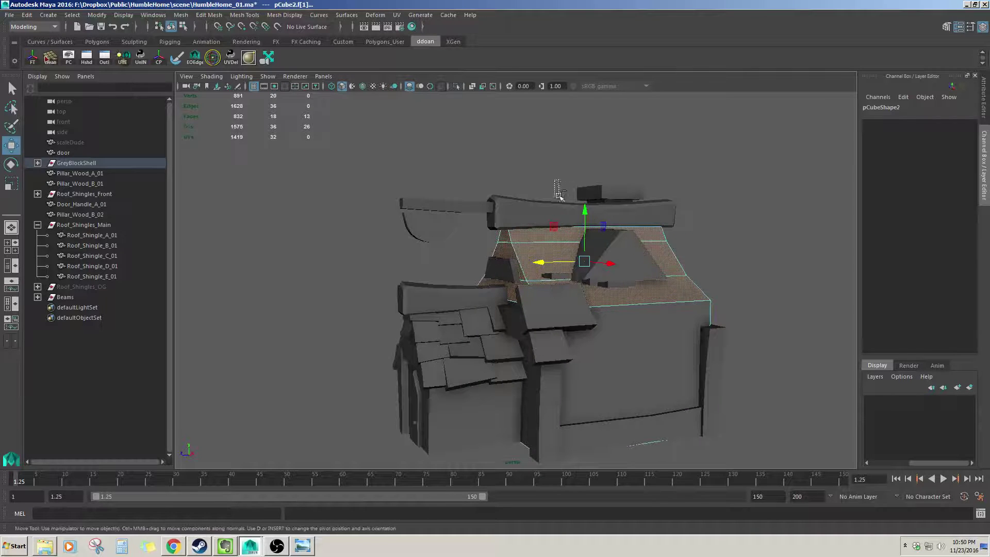
pyautogui.keyDown('alt'); pyautogui.moveTo(561, 175); pyautogui.dragTo(570, 177); pyautogui.keyUp('alt')
pyautogui.moveTo(615, 422); pyautogui.dragTo(615, 421)
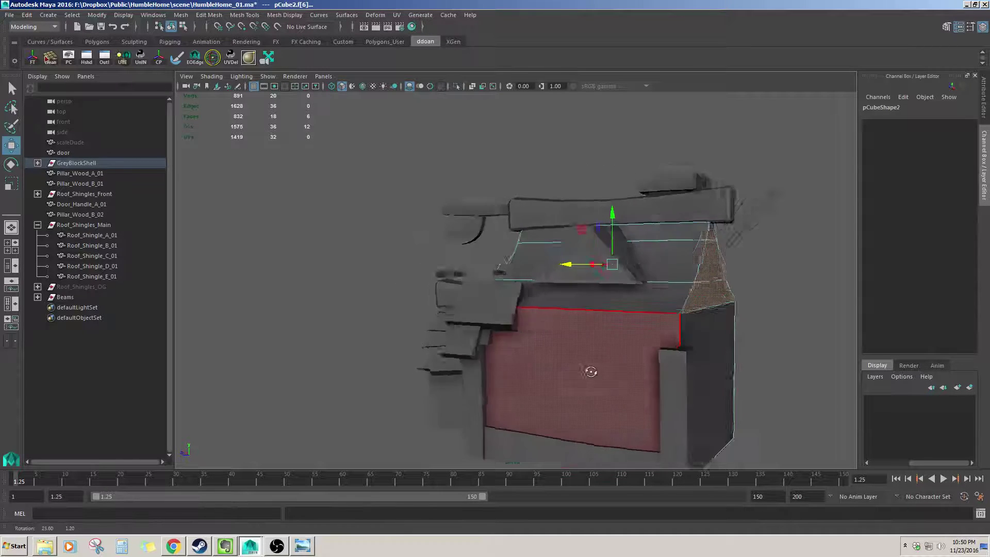
pyautogui.keyDown('alt'); pyautogui.moveTo(592, 369); pyautogui.dragTo(728, 374); pyautogui.keyUp('alt')
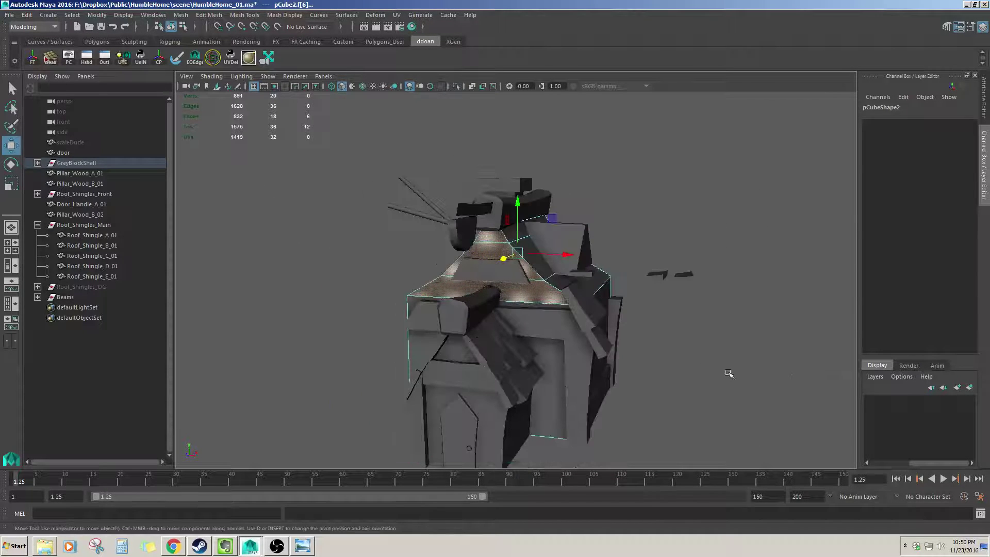
pyautogui.hotkey('ctrl', 'z')
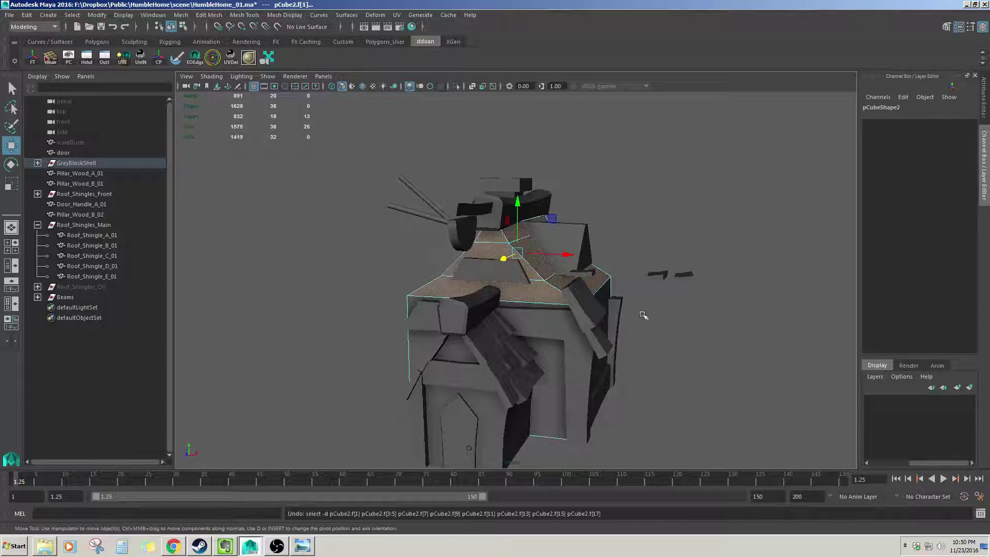
pyautogui.keyDown('ctrl'); pyautogui.click(510, 289); pyautogui.keyUp('ctrl')
pyautogui.keyDown('alt'); pyautogui.moveTo(654, 266); pyautogui.dragTo(516, 268); pyautogui.keyUp('alt')
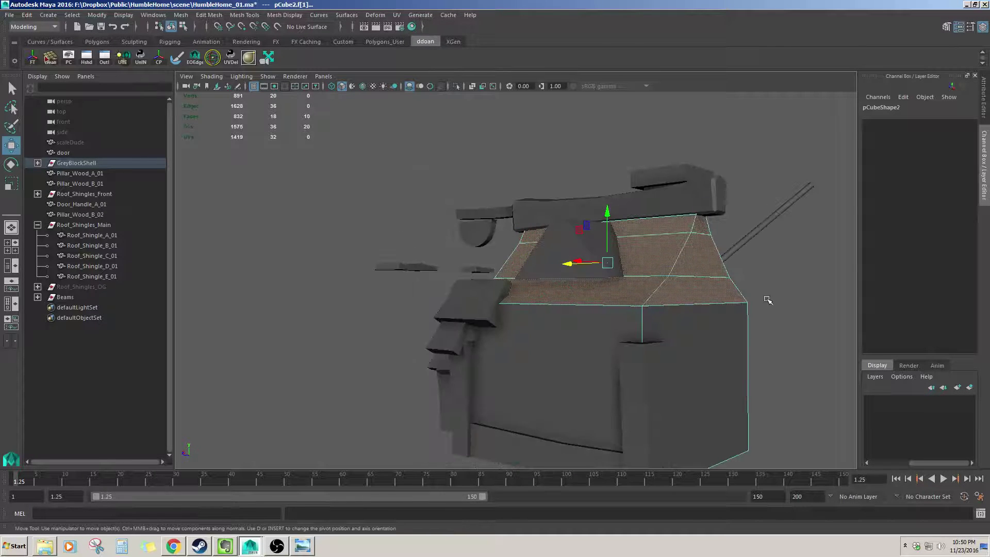
pyautogui.keyDown('ctrl'); pyautogui.click(717, 290); pyautogui.keyUp('ctrl')
pyautogui.keyDown('ctrl'); pyautogui.click(709, 261); pyautogui.keyUp('ctrl')
pyautogui.keyDown('ctrl'); pyautogui.click(705, 228); pyautogui.keyUp('ctrl')
pyautogui.keyDown('alt'); pyautogui.moveTo(705, 228); pyautogui.dragTo(781, 300); pyautogui.keyUp('alt')
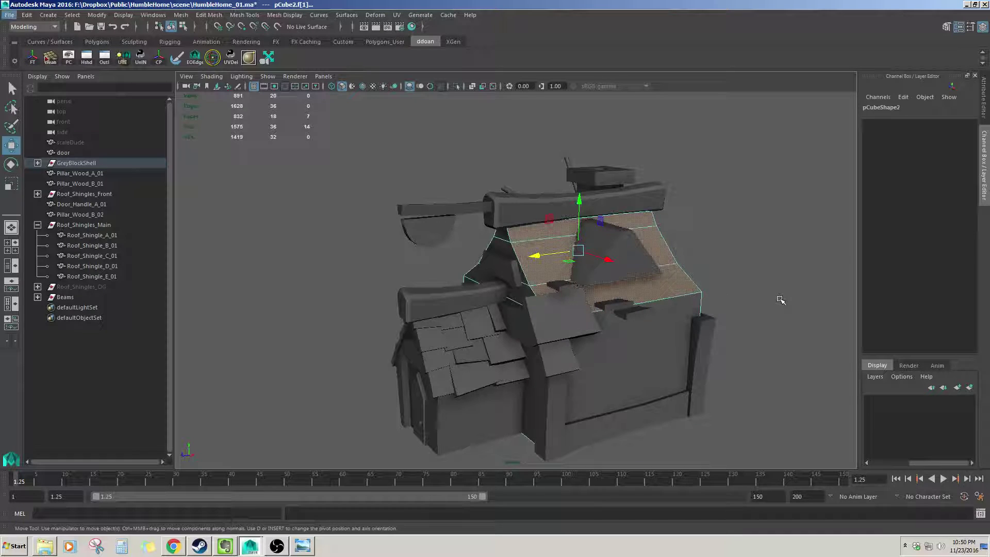
pyautogui.press('Delete')
pyautogui.scroll(3, 614, 342)
pyautogui.keyDown('alt'); pyautogui.moveTo(614, 342); pyautogui.dragTo(758, 326); pyautogui.keyUp('alt')
pyautogui.press('F8')
pyautogui.click(759, 326)
# - Rotate Roof_Shingle_D_01 to -60 degrees about Z to match the slope of the placed shingles
pyautogui.click(588, 331)
pyautogui.keyDown('alt'); pyautogui.moveTo(587, 332); pyautogui.dragTo(599, 362); pyautogui.keyUp('alt')
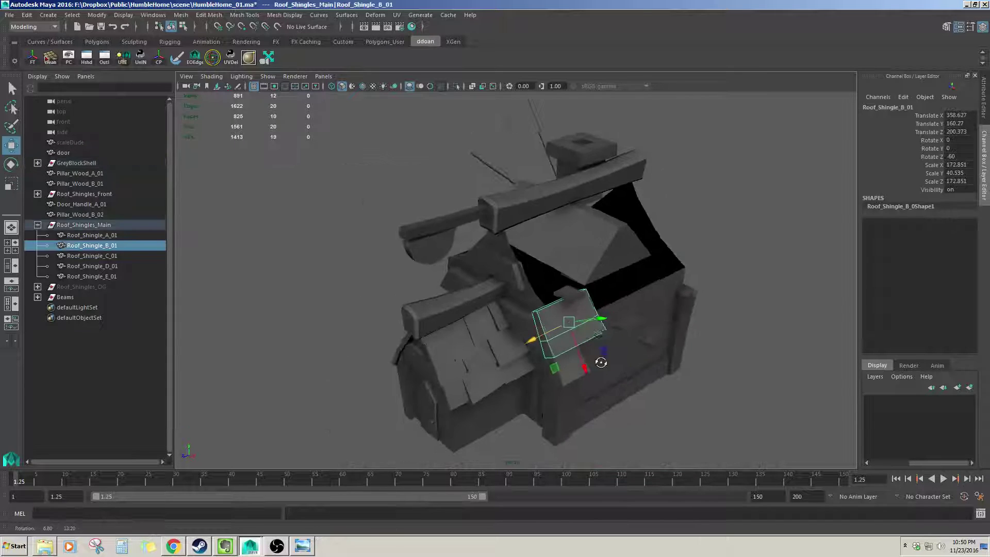
pyautogui.click(582, 295)
pyautogui.scroll(3, 582, 296)
pyautogui.keyDown('alt'); pyautogui.moveTo(582, 295); pyautogui.dragTo(597, 314); pyautogui.keyUp('alt')
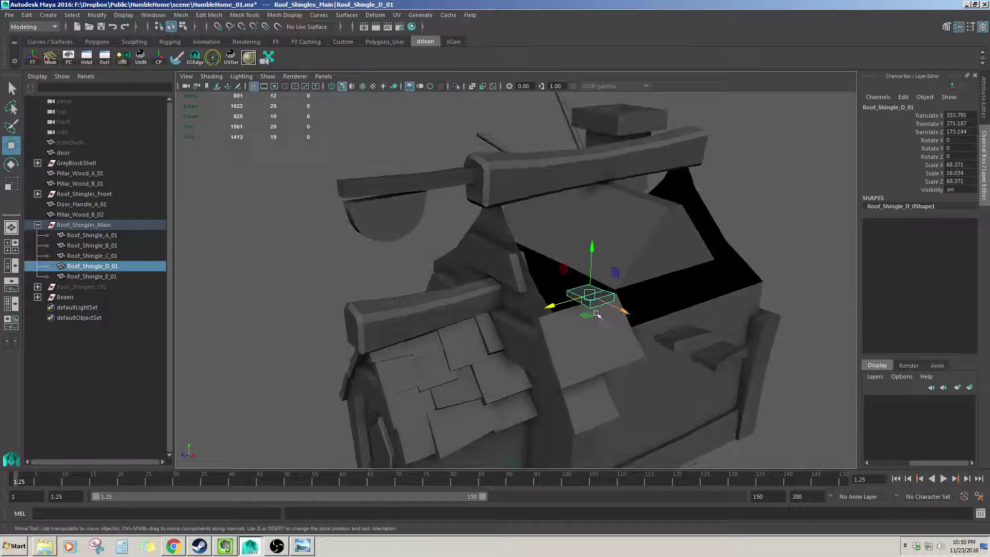
pyautogui.press('e')
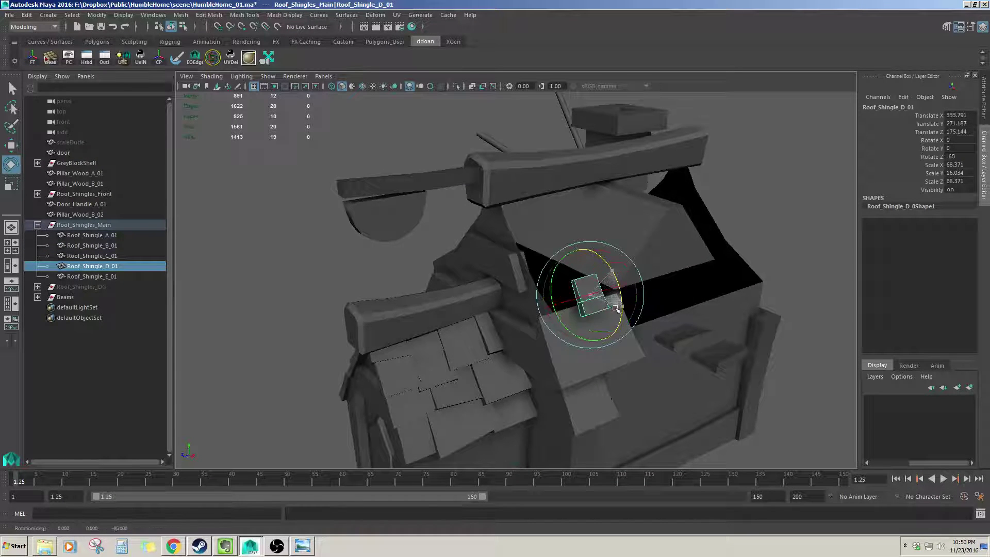
pyautogui.keyDown('alt'); pyautogui.moveTo(618, 310); pyautogui.dragTo(660, 336); pyautogui.keyUp('alt')
# - Scale Roof_Shingle_D_01 to about 131.7 × 30.9 × 131.7 and place it above Roof_Shingle_B_01, at about X 308, Y 256 and Z 225
pyautogui.press('r')
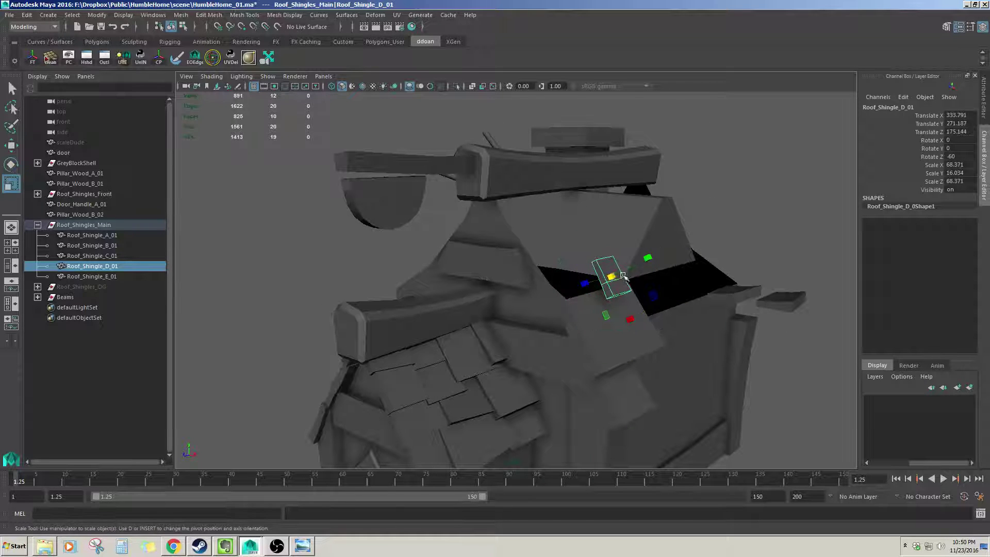
pyautogui.keyDown('alt'); pyautogui.moveTo(640, 265); pyautogui.dragTo(655, 336); pyautogui.keyUp('alt')
pyautogui.press('w')
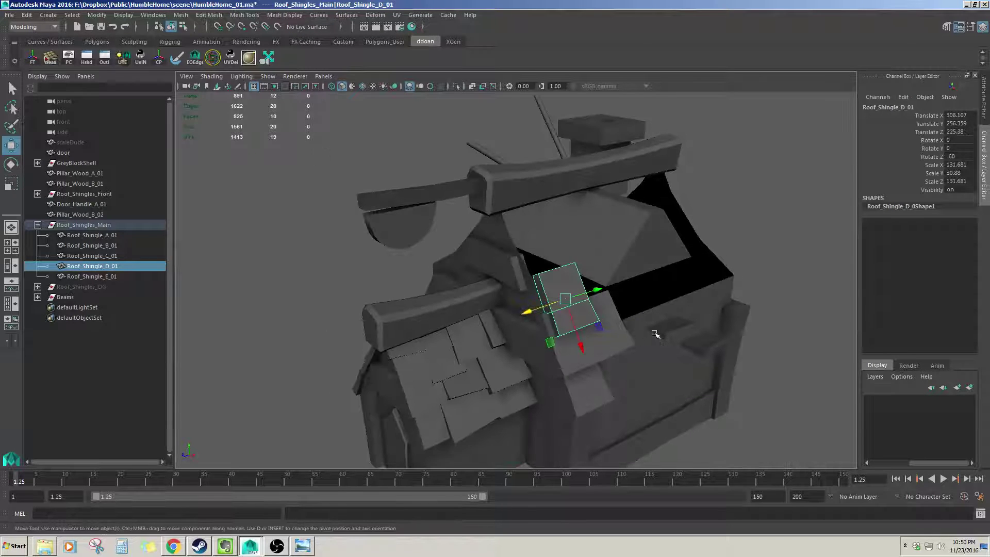
# - Rotate Roof_Shingle_C_01 to -60 degrees about Z
pyautogui.click(658, 333)
pyautogui.press('f')
pyautogui.scroll(-6, 562, 345)
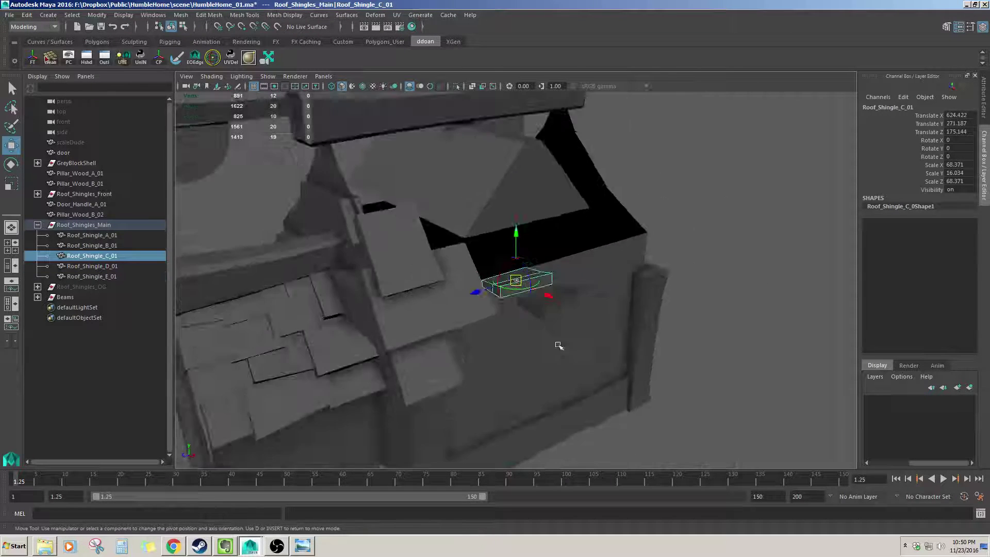
pyautogui.moveTo(508, 344)
pyautogui.keyDown('alt'); pyautogui.mouseDown()
pyautogui.moveTo(568, 344)
pyautogui.moveTo(509, 344)
pyautogui.mouseUp(); pyautogui.keyUp('alt')
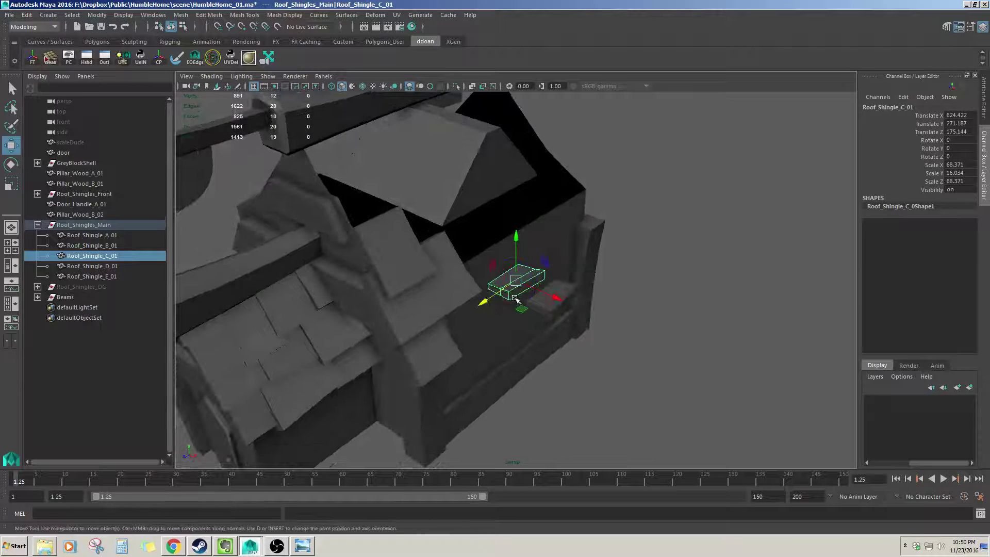
pyautogui.press('e')
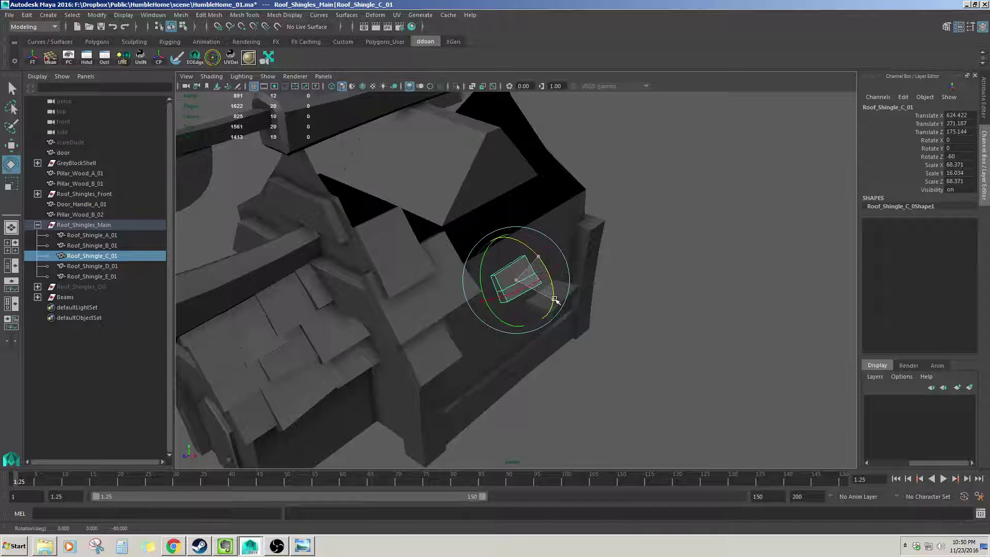
# - Scale Roof_Shingle_C_01 to about 96.9 × 22.7 × 96.9 and place it above Roof_Shingle_D_01, at about X 268 and Y 351
pyautogui.press('r')
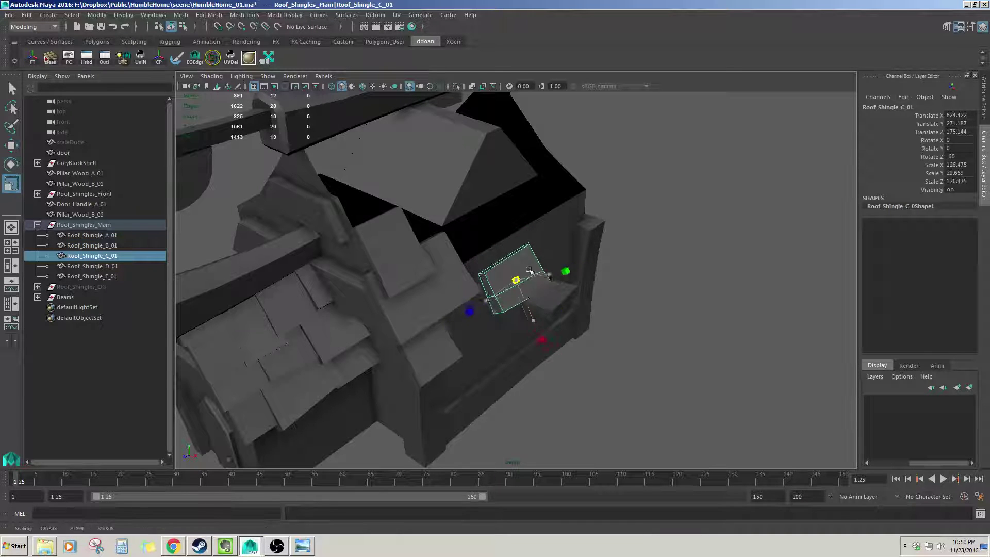
pyautogui.moveTo(525, 265); pyautogui.dragTo(527, 267)
pyautogui.keyDown('alt'); pyautogui.moveTo(527, 267); pyautogui.dragTo(495, 238); pyautogui.keyUp('alt')
pyautogui.press('w')
pyautogui.keyDown('alt'); pyautogui.moveTo(495, 242); pyautogui.dragTo(434, 235); pyautogui.keyUp('alt')
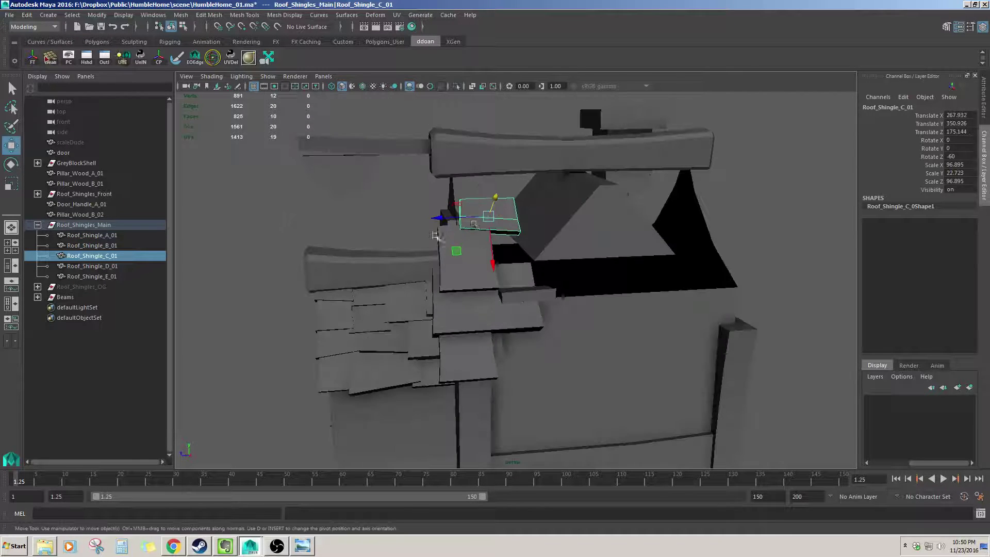
# - Enlarge Roof_Shingle_C_01 to about 147.7 × 34.6 × 147.7 and shift it to about Z 210
pyautogui.press('r')
pyautogui.moveTo(489, 216); pyautogui.dragTo(411, 330)
pyautogui.press('w')
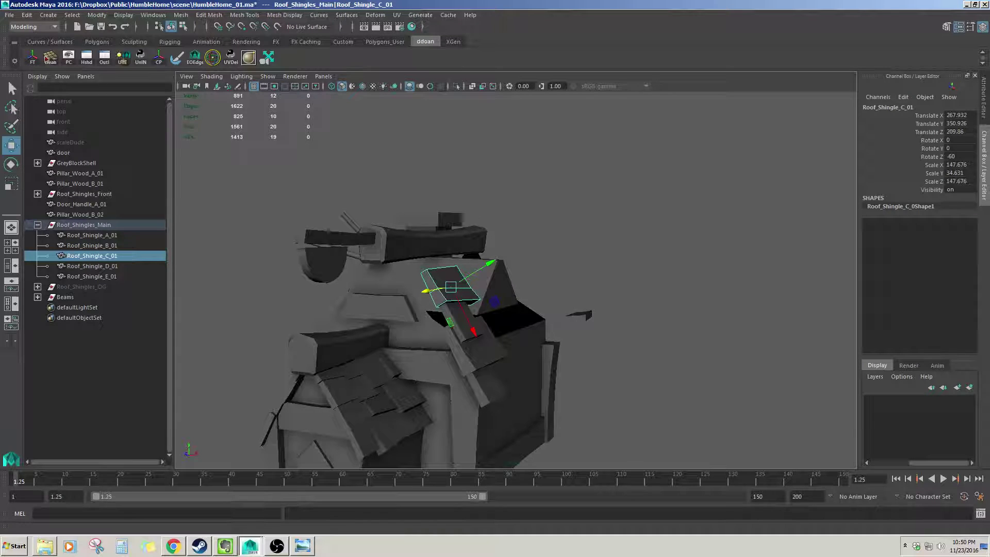
# - Rotate Roof_Shingle_A_01, Roof_Shingle_B_01, Roof_Shingle_D_01 and Roof_Shingle_C_01 each to a shallower -45 degrees about Z
pyautogui.keyDown('alt'); pyautogui.moveTo(404, 336); pyautogui.dragTo(521, 357); pyautogui.keyUp('alt')
pyautogui.click(515, 364)
pyautogui.press('e')
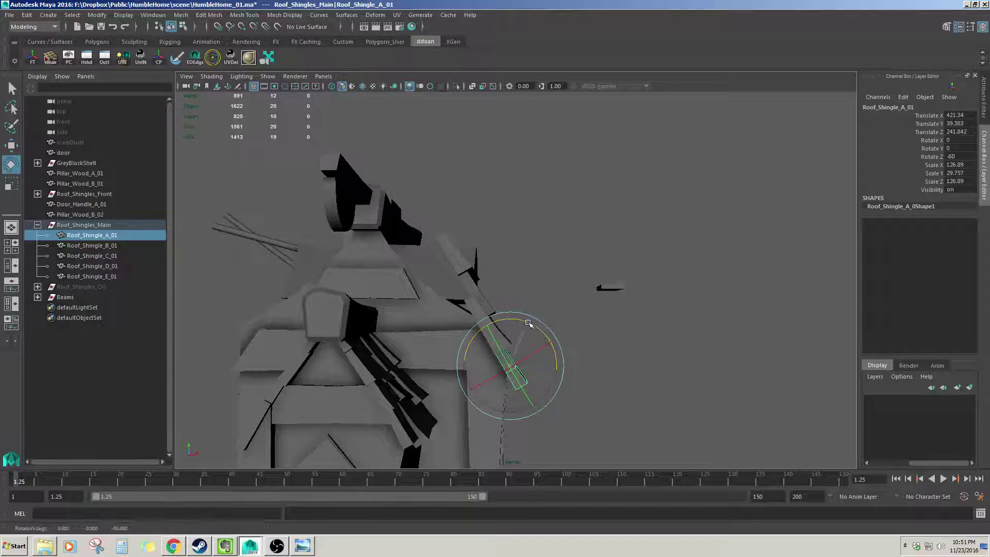
pyautogui.moveTo(529, 323); pyautogui.dragTo(516, 319)
pyautogui.press('w')
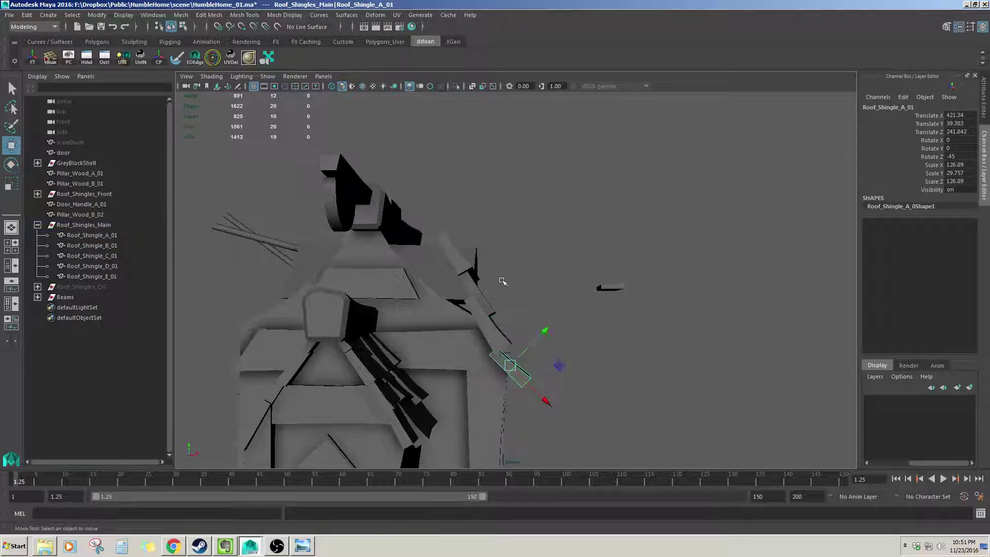
pyautogui.click(480, 317)
pyautogui.press('e')
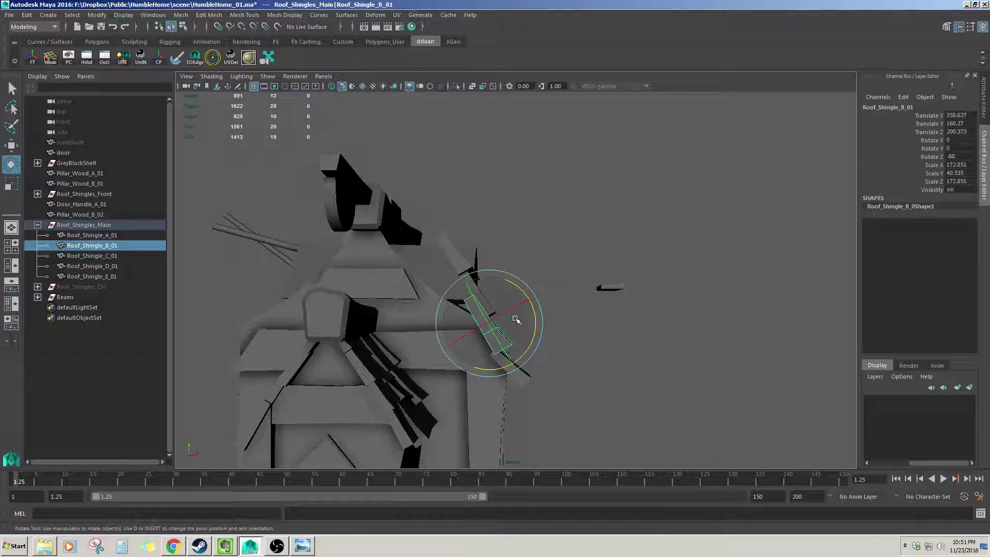
pyautogui.click(495, 264)
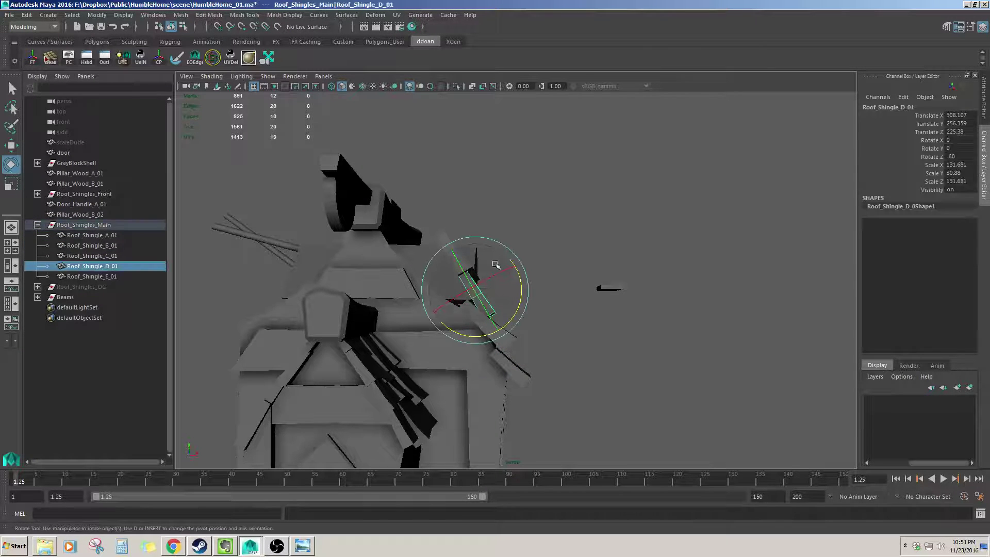
pyautogui.click(446, 237)
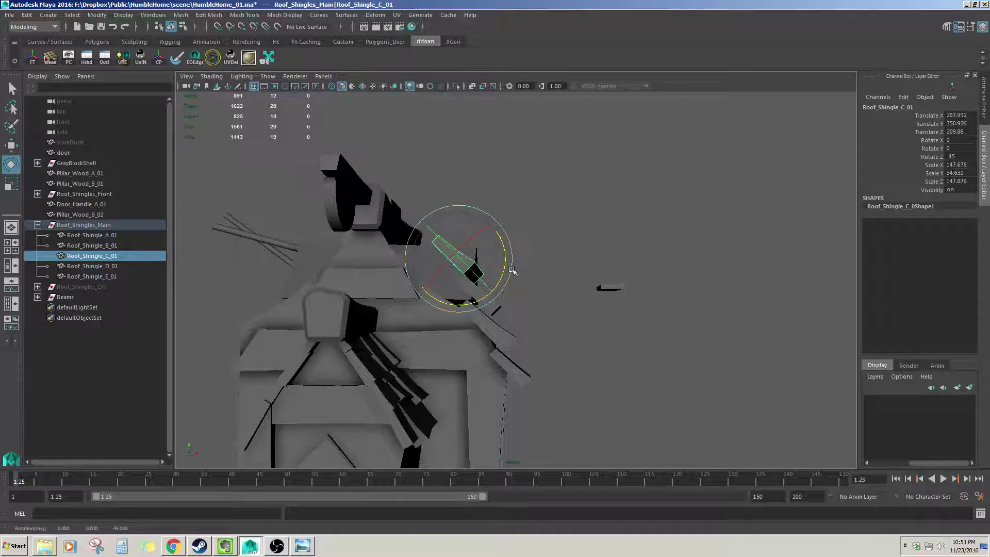
pyautogui.press('w')
# - Move Roof_Shingle_C_01 and Roof_Shingle_D_01 inward to line up with the shallower slope, with Roof_Shingle_C_01 at about X 195 and Y 366
pyautogui.keyDown('shift'); pyautogui.click(490, 304); pyautogui.keyUp('shift')
pyautogui.moveTo(505, 257); pyautogui.dragTo(540, 287)
pyautogui.click(540, 286)
pyautogui.click(434, 248)
pyautogui.moveTo(468, 212); pyautogui.dragTo(466, 215)
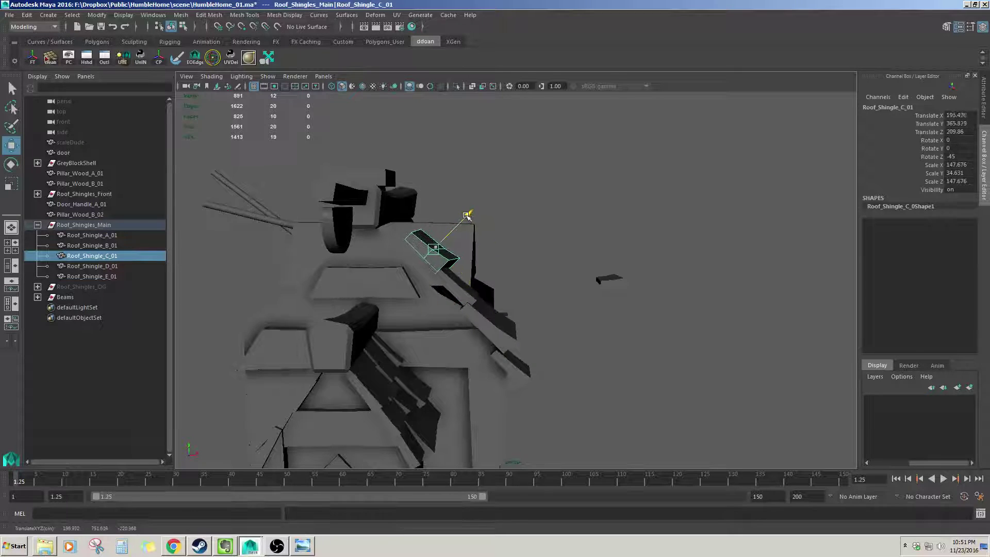
# - Realign the lower shingles along the shallower slope, placing Roof_Shingle_B_01 at about X 331 and Y 169
pyautogui.click(480, 258)
pyautogui.keyDown('alt'); pyautogui.moveTo(516, 268); pyautogui.dragTo(495, 281, button='right'); pyautogui.keyUp('alt')
pyautogui.keyDown('alt'); pyautogui.moveTo(508, 283); pyautogui.dragTo(626, 279); pyautogui.keyUp('alt')
pyautogui.click(529, 363)
pyautogui.press('r')
pyautogui.press('w')
pyautogui.moveTo(552, 245); pyautogui.dragTo(551, 244)
pyautogui.keyDown('alt'); pyautogui.moveTo(551, 243); pyautogui.dragTo(547, 256); pyautogui.keyUp('alt')
pyautogui.click(508, 223)
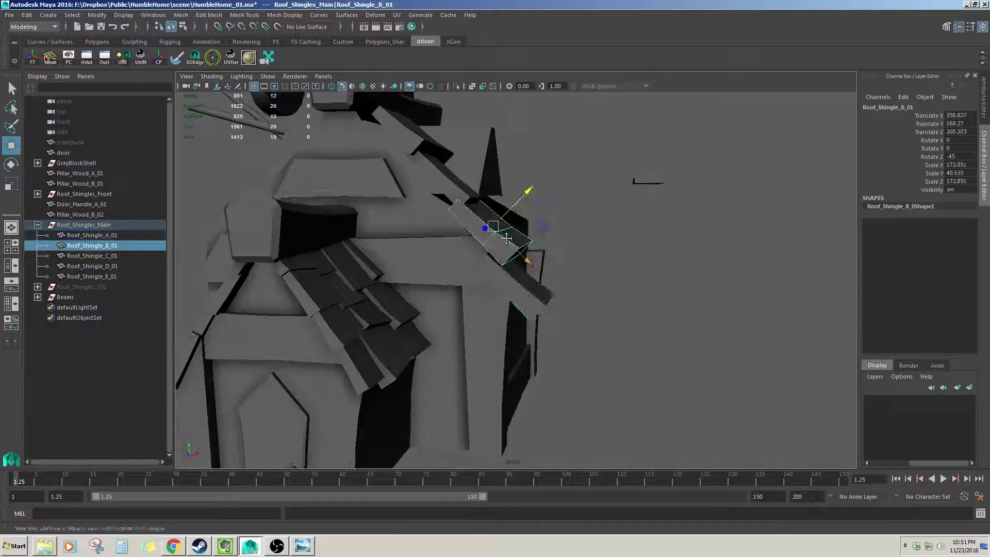
pyautogui.keyDown('alt'); pyautogui.moveTo(511, 214); pyautogui.dragTo(498, 268); pyautogui.keyUp('alt')
# - Slide Roof_Shingle_C_01 along the slope below the ridge beam, to about X 150 and Y 400
pyautogui.click(503, 257)
pyautogui.click(499, 268)
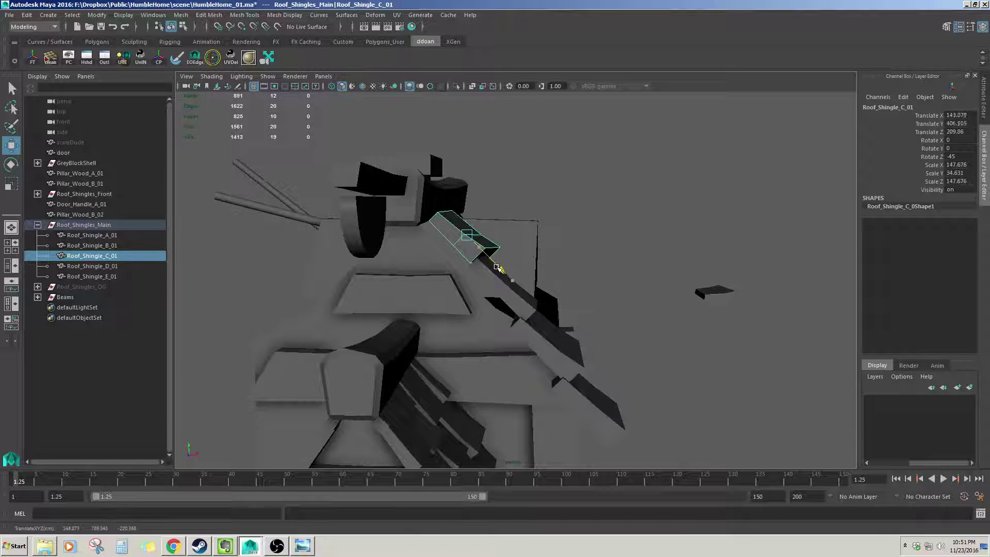
pyautogui.moveTo(500, 270); pyautogui.dragTo(498, 269)
pyautogui.moveTo(501, 271)
pyautogui.keyDown('alt'); pyautogui.mouseDown()
pyautogui.moveTo(512, 287)
pyautogui.moveTo(486, 285)
pyautogui.moveTo(503, 269)
pyautogui.moveTo(523, 281)
pyautogui.moveTo(465, 285)
pyautogui.moveTo(459, 304)
pyautogui.moveTo(481, 273)
pyautogui.moveTo(496, 314)
pyautogui.moveTo(508, 281)
pyautogui.mouseUp(); pyautogui.keyUp('alt')
# - Enlarge Roof_Shingle_B_01 to about 220 × 51.7 × 220 and shift it along the roof to about Z 184
pyautogui.click(504, 291)
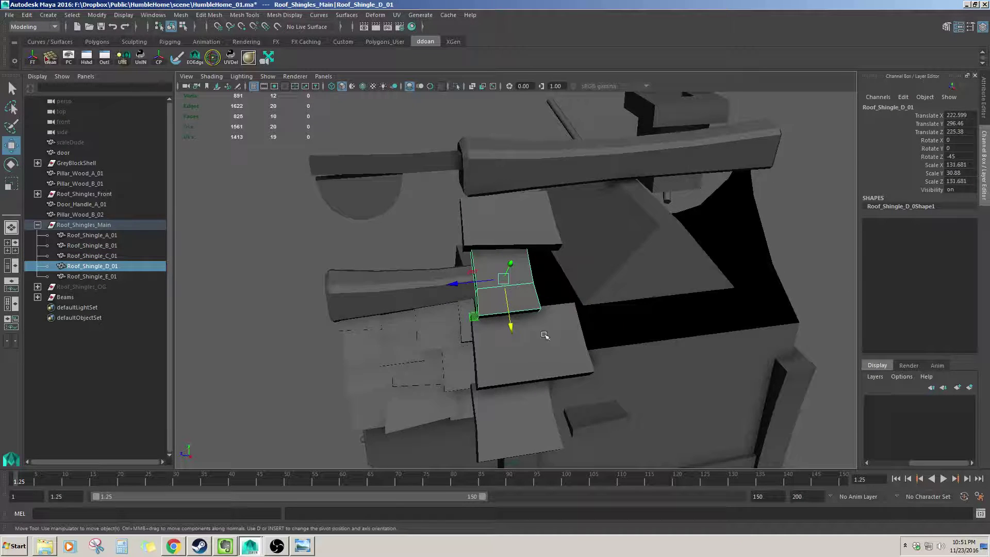
pyautogui.click(543, 336)
pyautogui.keyDown('alt'); pyautogui.moveTo(542, 337); pyautogui.dragTo(548, 342); pyautogui.keyUp('alt')
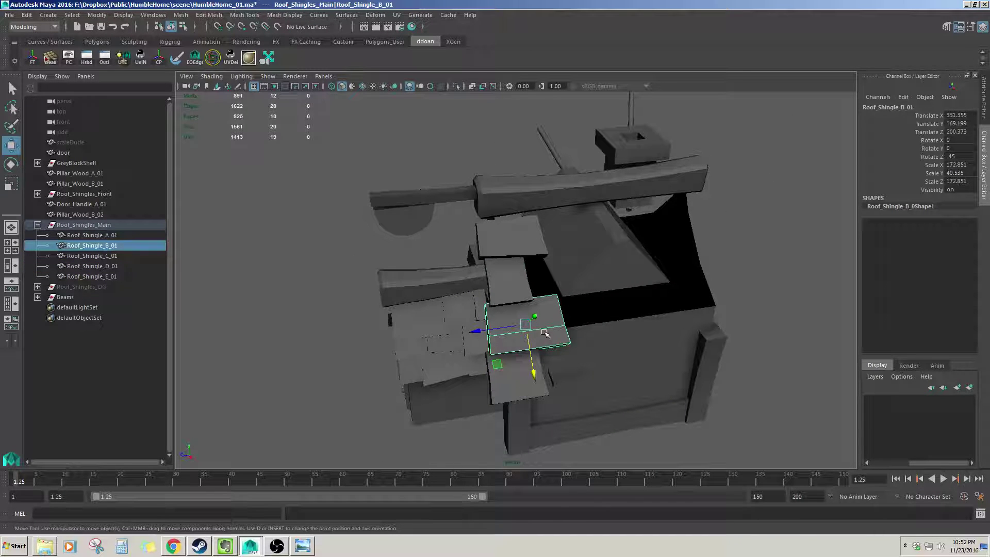
pyautogui.press('r')
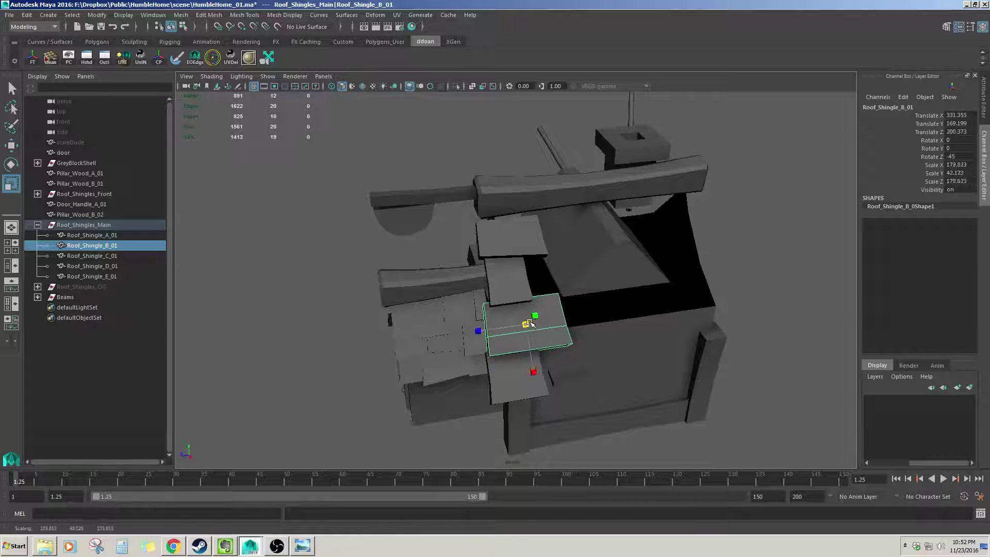
pyautogui.press('w')
pyautogui.keyDown('alt'); pyautogui.moveTo(563, 349); pyautogui.dragTo(562, 341); pyautogui.keyUp('alt')
pyautogui.scroll(3, 562, 342)
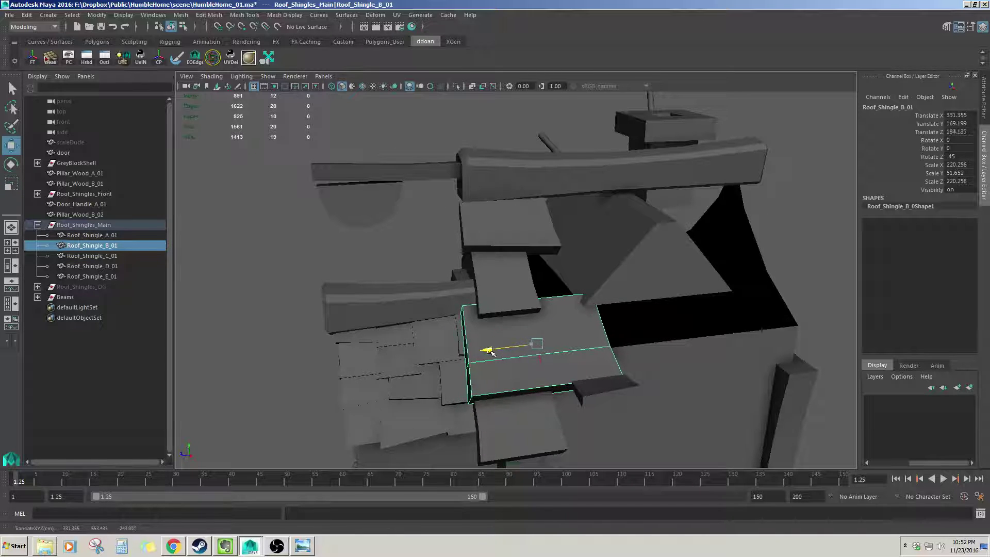
pyautogui.moveTo(490, 351); pyautogui.dragTo(490, 351)
pyautogui.keyDown('alt'); pyautogui.moveTo(538, 388); pyautogui.dragTo(555, 376); pyautogui.keyUp('alt')
pyautogui.keyDown('alt'); pyautogui.moveTo(556, 376); pyautogui.dragTo(573, 388); pyautogui.keyUp('alt')
# - Examine from several angles how Roof_Shingle_D_01 and Roof_Shingle_C_01 fit beneath the ridge beam
pyautogui.click(502, 295)
pyautogui.keyDown('alt'); pyautogui.moveTo(510, 304); pyautogui.dragTo(536, 329); pyautogui.keyUp('alt')
pyautogui.keyDown('alt'); pyautogui.moveTo(539, 333); pyautogui.dragTo(570, 346); pyautogui.keyUp('alt')
pyautogui.click(536, 268)
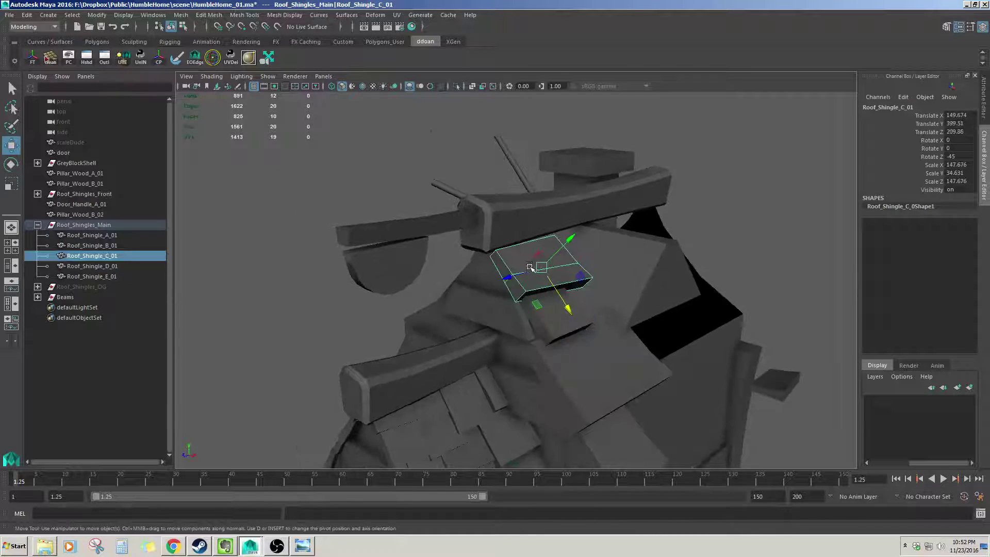
pyautogui.keyDown('alt'); pyautogui.moveTo(537, 267); pyautogui.dragTo(554, 343); pyautogui.keyUp('alt')
pyautogui.click(570, 327)
pyautogui.click(487, 256)
pyautogui.keyDown('alt'); pyautogui.moveTo(490, 258); pyautogui.dragTo(467, 202); pyautogui.keyUp('alt')
# - Select the ridge beam, the sign's horizontal bar and the hanging half-round sign together
pyautogui.click(467, 202)
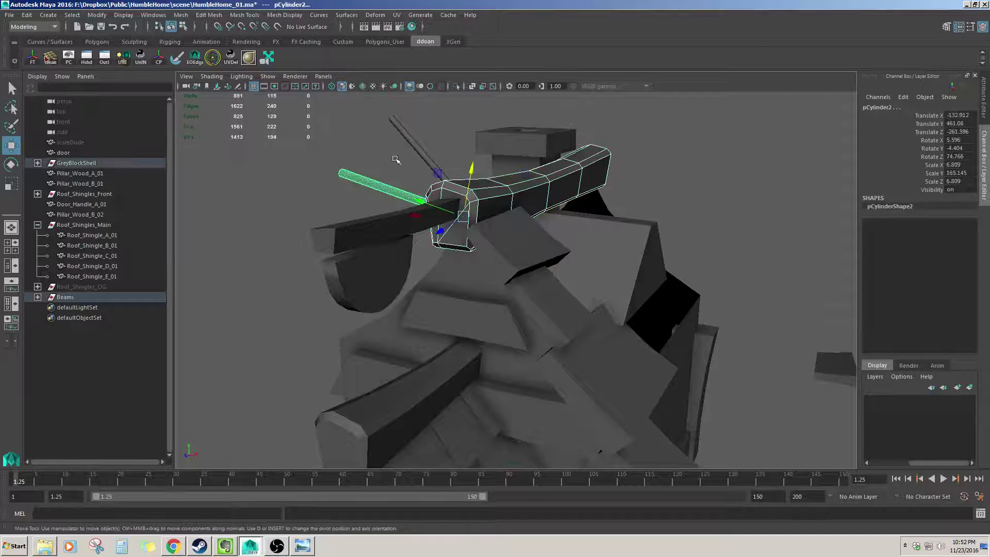
pyautogui.click(395, 159)
pyautogui.click(467, 205)
pyautogui.keyDown('shift'); pyautogui.click(412, 226); pyautogui.keyUp('shift')
pyautogui.keyDown('shift'); pyautogui.click(393, 262); pyautogui.keyUp('shift')
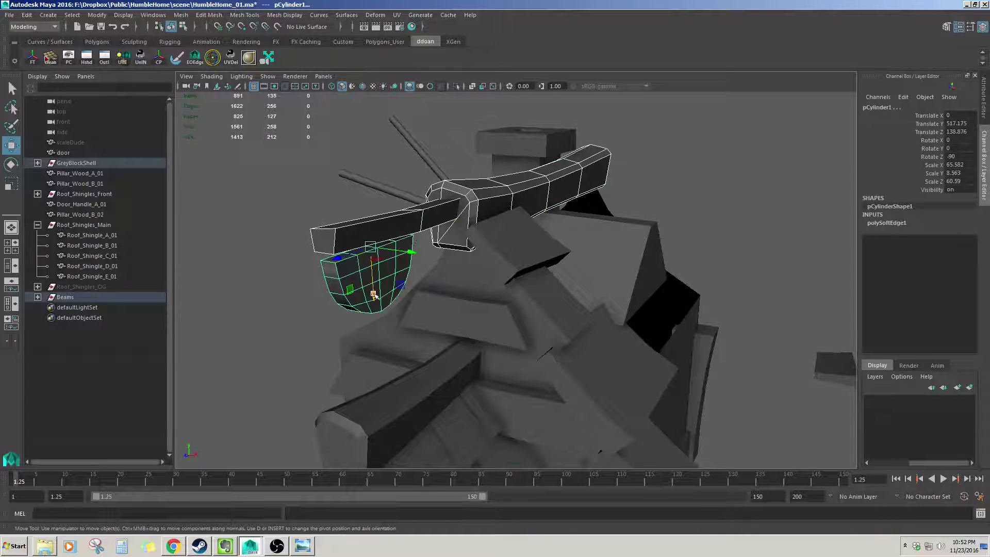
# - Try to raise ridge beam Beam_Wood_D_01 on its own to about Y 910, and undo back to the three-object selection
pyautogui.click(472, 214)
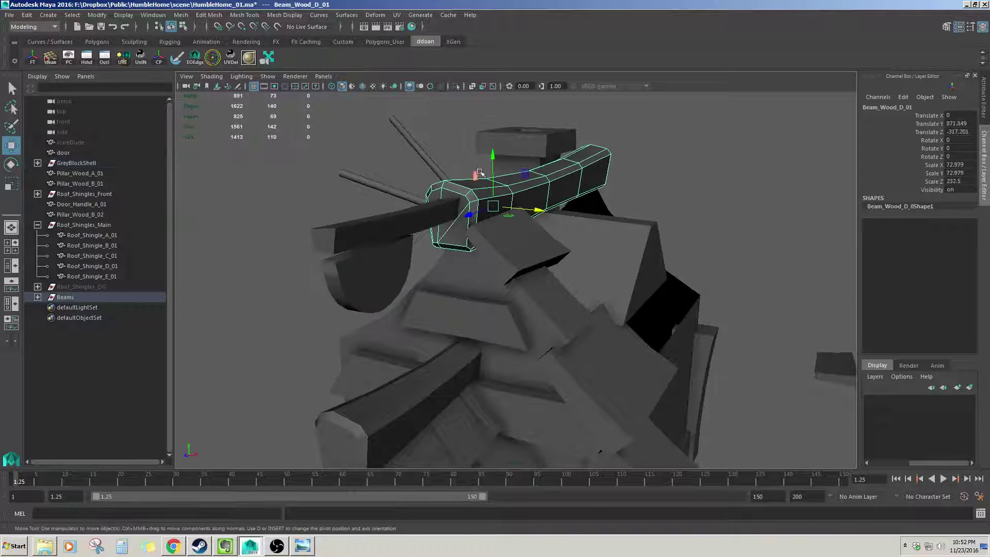
pyautogui.moveTo(496, 155); pyautogui.dragTo(496, 133)
pyautogui.keyDown('alt'); pyautogui.moveTo(487, 171); pyautogui.dragTo(528, 161); pyautogui.keyUp('alt')
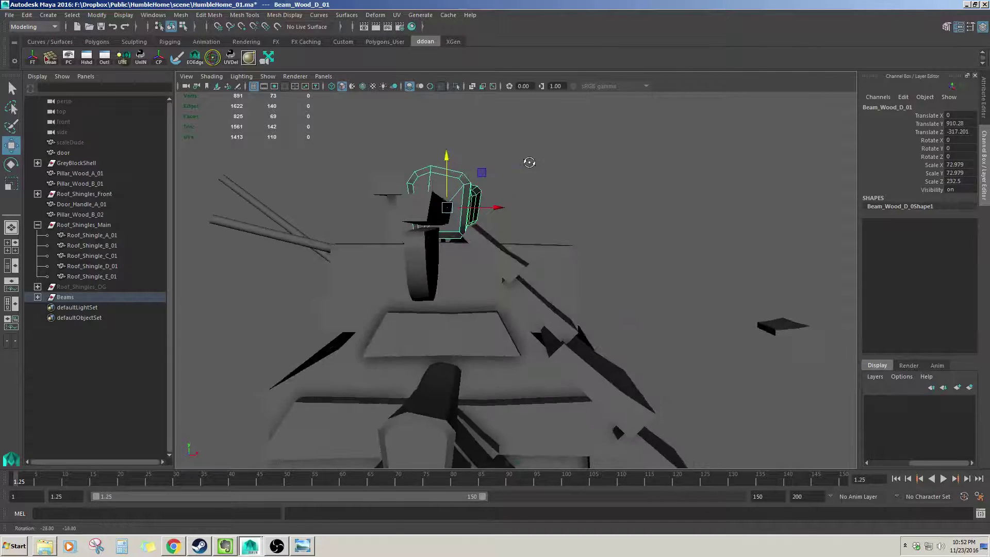
pyautogui.click(417, 212)
pyautogui.hotkey('ctrl', 'z')
pyautogui.hotkey('ctrl', 'z')
pyautogui.hotkey('ctrl', 'z')
pyautogui.hotkey('ctrl', 'z')
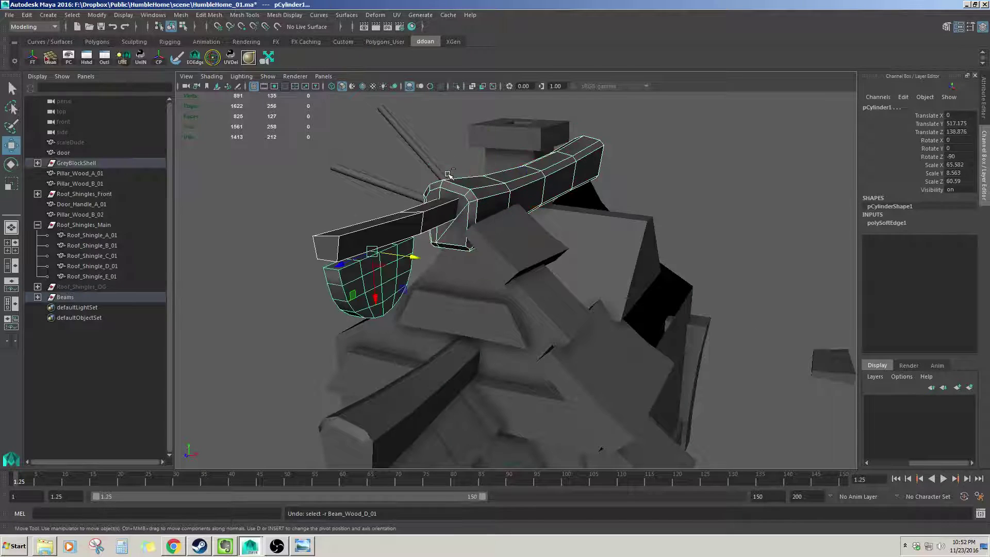
# - Group the ridge beam, sign bar and sign, center the group's pivot, and raise the group to about Y 36
pyautogui.hotkey('ctrl', 'g')
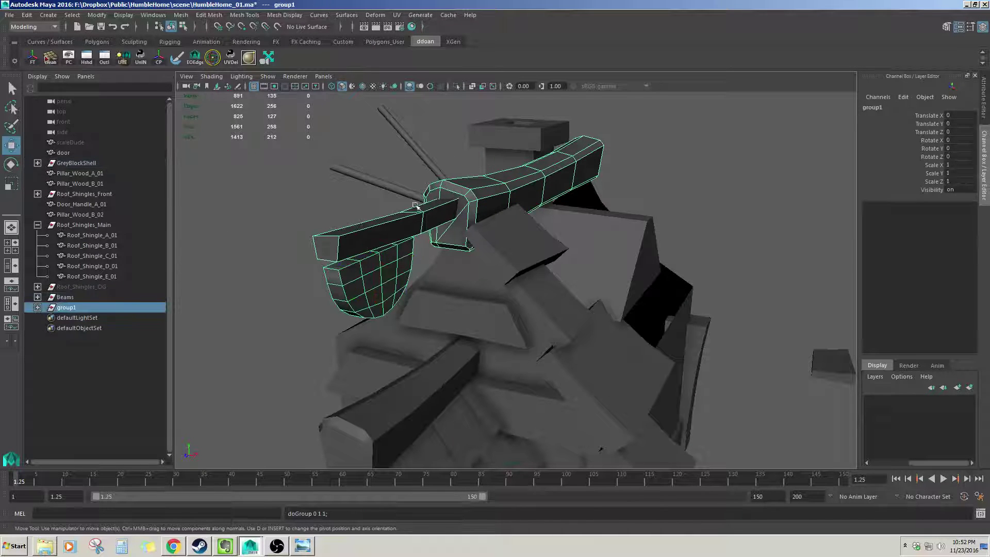
pyautogui.hotkey('alt', 'f')
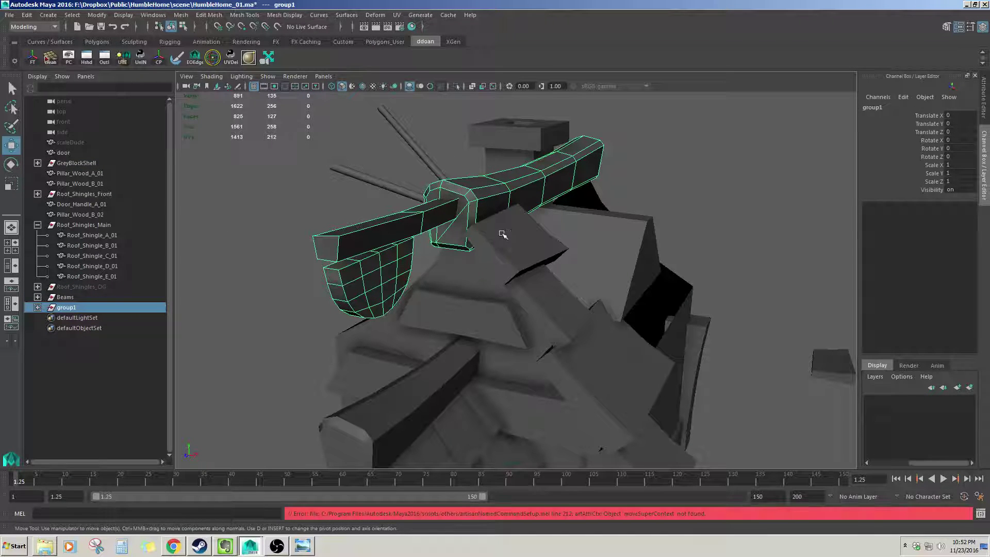
pyautogui.click(158, 54)
pyautogui.keyDown('alt'); pyautogui.moveTo(454, 227); pyautogui.dragTo(413, 246); pyautogui.keyUp('alt')
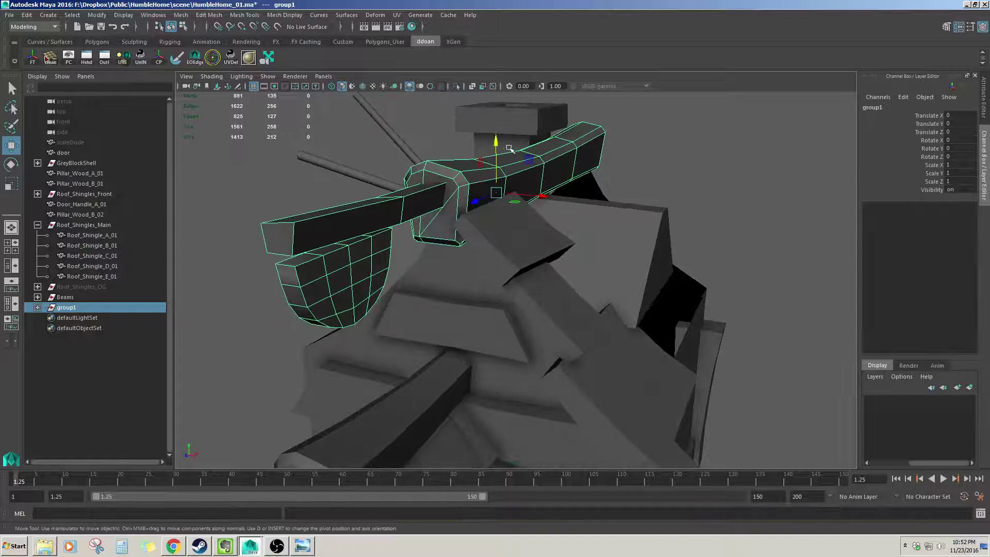
pyautogui.moveTo(497, 149); pyautogui.dragTo(447, 144)
pyautogui.keyDown('alt'); pyautogui.moveTo(441, 155); pyautogui.dragTo(454, 176); pyautogui.keyUp('alt')
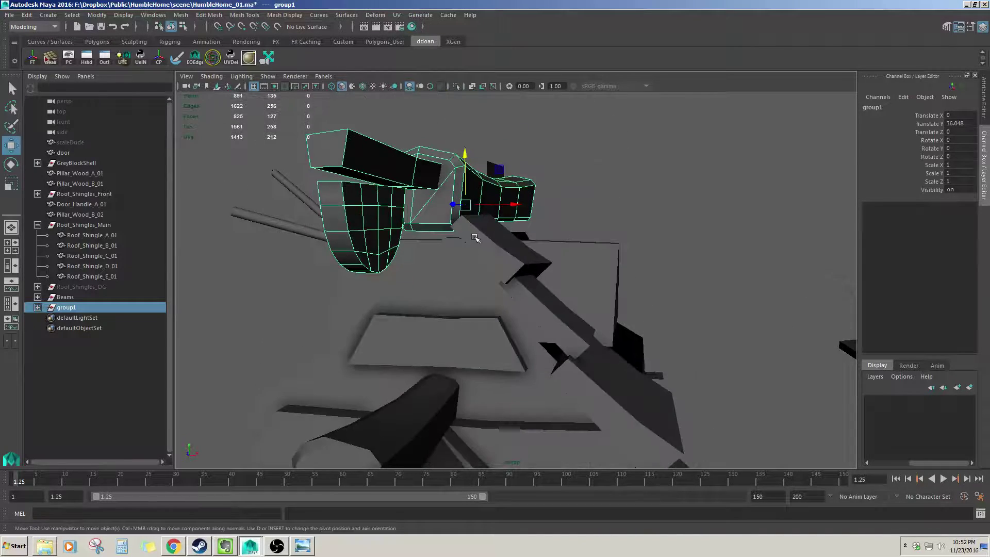
# - Enlarge Roof_Shingle_C_01 to about 172.4 × 40.4 × 172.4 and fit it beneath the ridge beam at about X 88, Y 425
pyautogui.click(477, 239)
pyautogui.keyDown('alt'); pyautogui.moveTo(484, 242); pyautogui.dragTo(573, 261); pyautogui.keyUp('alt')
pyautogui.press('r')
pyautogui.moveTo(527, 226); pyautogui.dragTo(507, 252)
pyautogui.press('w')
pyautogui.keyDown('alt'); pyautogui.moveTo(507, 252); pyautogui.dragTo(475, 266); pyautogui.keyUp('alt')
pyautogui.scroll(3, 559, 273)
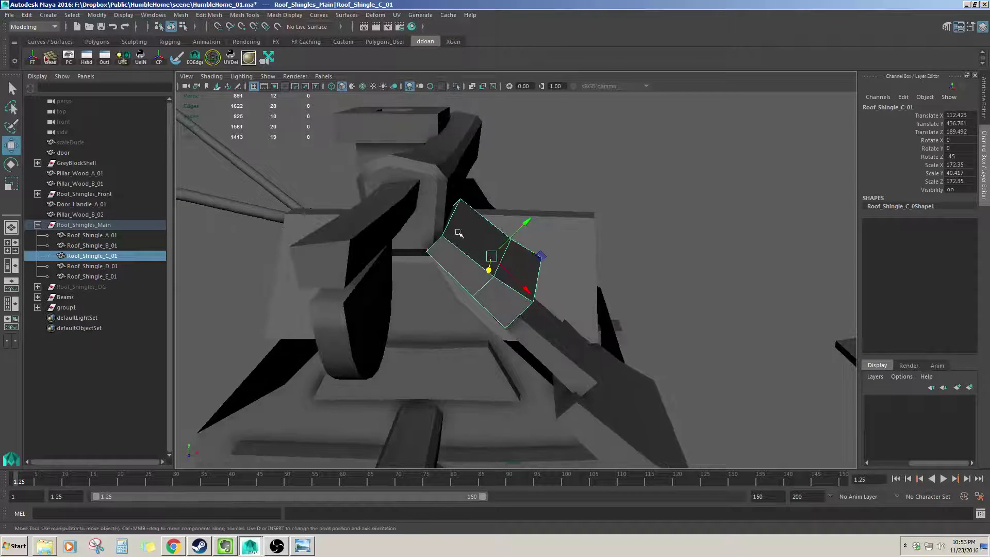
pyautogui.keyDown('alt'); pyautogui.moveTo(458, 233); pyautogui.dragTo(515, 268); pyautogui.keyUp('alt')
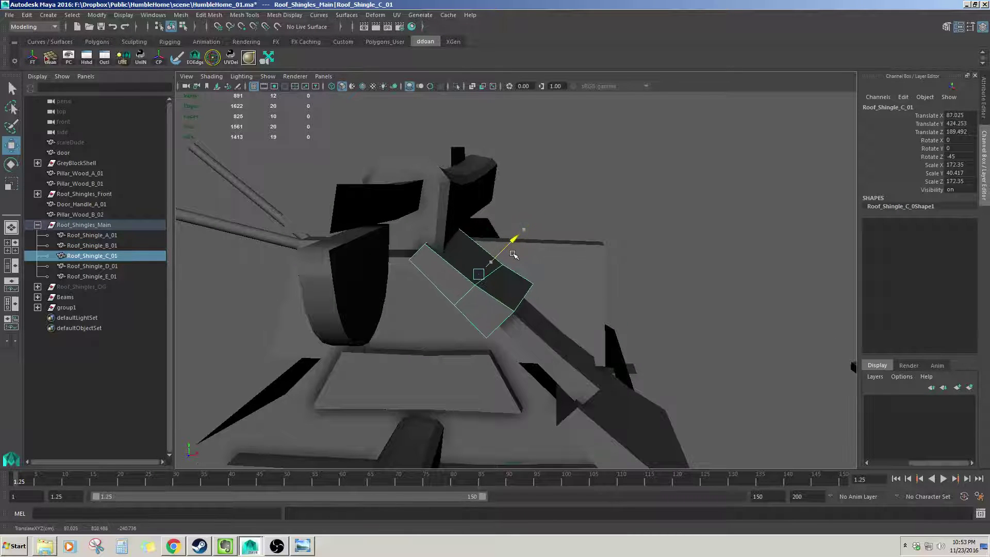
pyautogui.keyDown('alt'); pyautogui.moveTo(515, 255); pyautogui.dragTo(500, 309); pyautogui.keyUp('alt')
pyautogui.scroll(-3, 504, 281)
pyautogui.click(413, 181)
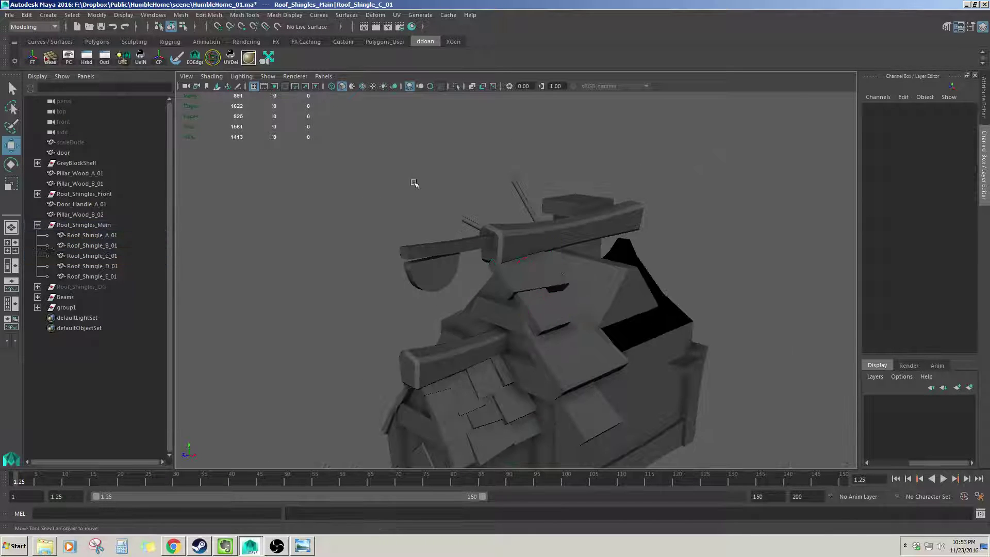
# - Shift Roof_Shingle_D_01 perpendicular to the roof slope to about X 170, Y 321, between the shingles above and below it
pyautogui.scroll(-3, 413, 181)
pyautogui.keyDown('alt'); pyautogui.moveTo(452, 272); pyautogui.dragTo(432, 236, button='middle'); pyautogui.keyUp('alt')
pyautogui.scroll(4, 412, 246)
pyautogui.keyDown('alt'); pyautogui.moveTo(402, 252); pyautogui.dragTo(462, 219); pyautogui.keyUp('alt')
pyautogui.scroll(4, 512, 276)
pyautogui.click(513, 277)
pyautogui.scroll(-3, 512, 275)
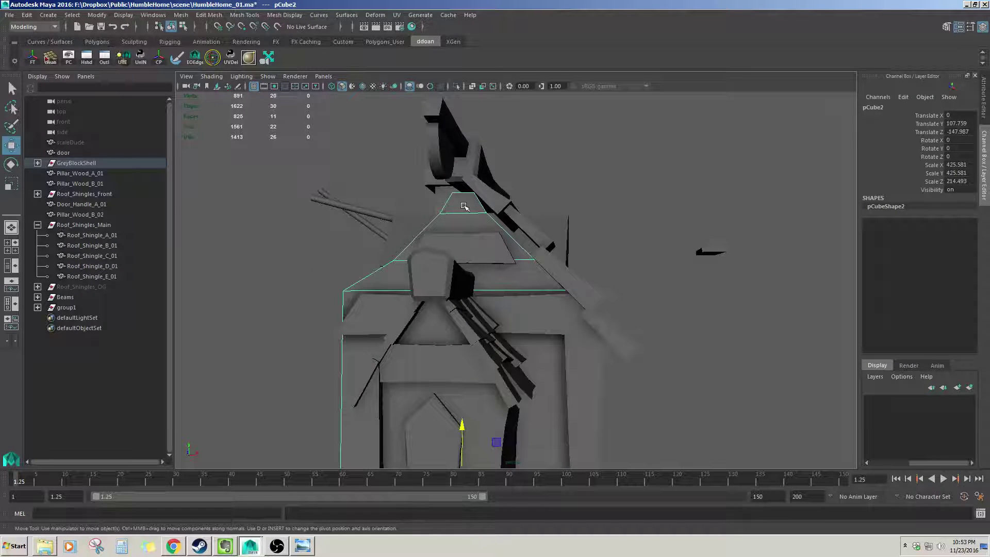
pyautogui.keyDown('alt'); pyautogui.moveTo(514, 260); pyautogui.dragTo(519, 226); pyautogui.keyUp('alt')
pyautogui.click(513, 216)
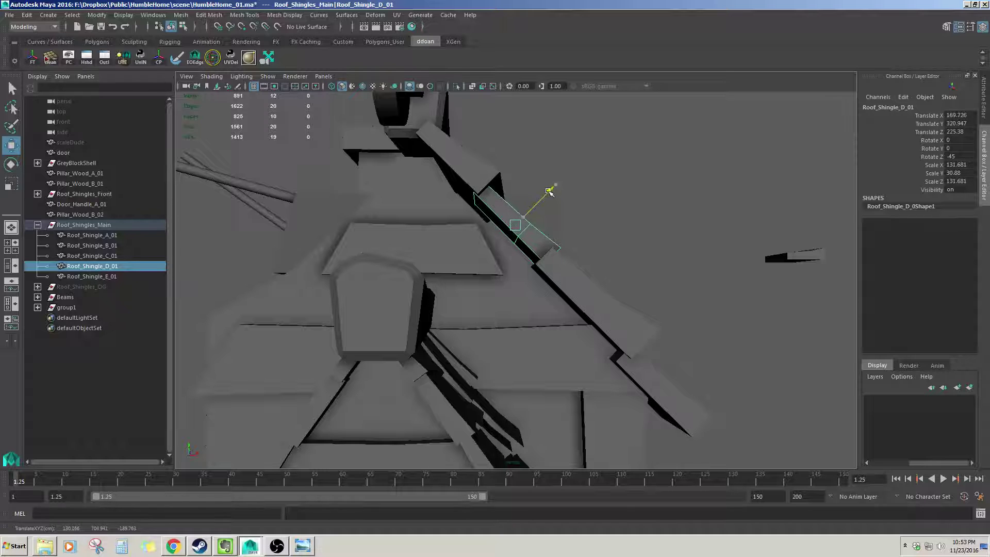
pyautogui.moveTo(547, 193)
pyautogui.keyDown('alt'); pyautogui.mouseDown()
pyautogui.moveTo(536, 186)
pyautogui.moveTo(540, 202)
pyautogui.mouseUp(); pyautogui.keyUp('alt')
pyautogui.click(619, 188)
# - Enlarge the loose flat shingle Roof_Shingle_E_01 to about 148.2 × 34.8 × 148.2
pyautogui.keyDown('alt'); pyautogui.moveTo(618, 188); pyautogui.dragTo(660, 302); pyautogui.keyUp('alt')
pyautogui.click(641, 328)
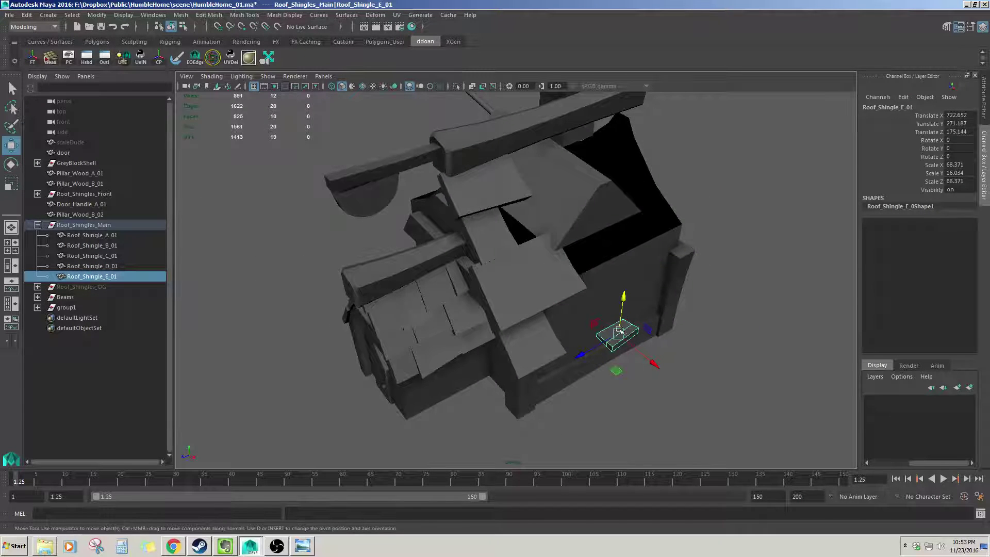
pyautogui.press('r')
pyautogui.moveTo(619, 334); pyautogui.dragTo(643, 319)
pyautogui.press('w')
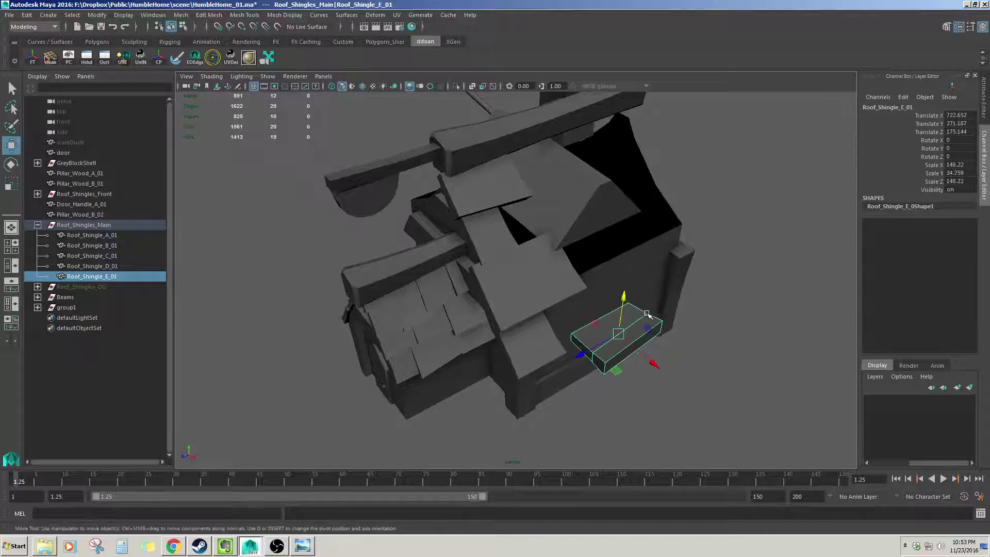
# - Move Roof_Shingle_E_01 over the main roof to about X 459, Y 132 and rotate it -45° about Z
pyautogui.press('f')
pyautogui.keyDown('alt'); pyautogui.moveTo(559, 311); pyautogui.dragTo(569, 287, button='right'); pyautogui.keyUp('alt')
pyautogui.keyDown('alt'); pyautogui.moveTo(569, 288); pyautogui.dragTo(388, 258); pyautogui.keyUp('alt')
pyautogui.press('f')
pyautogui.keyDown('alt'); pyautogui.moveTo(454, 279); pyautogui.dragTo(403, 258, button='right'); pyautogui.keyUp('alt')
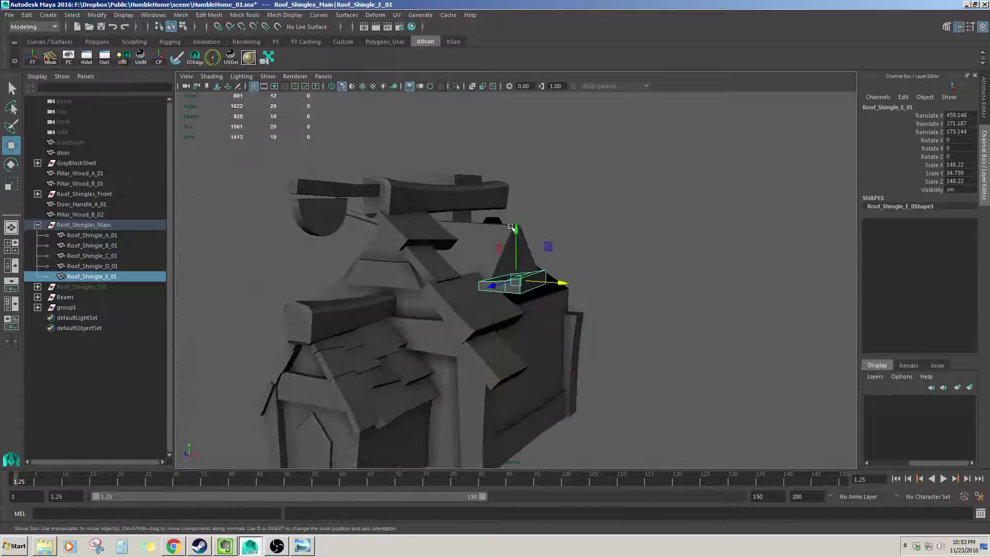
pyautogui.press('e')
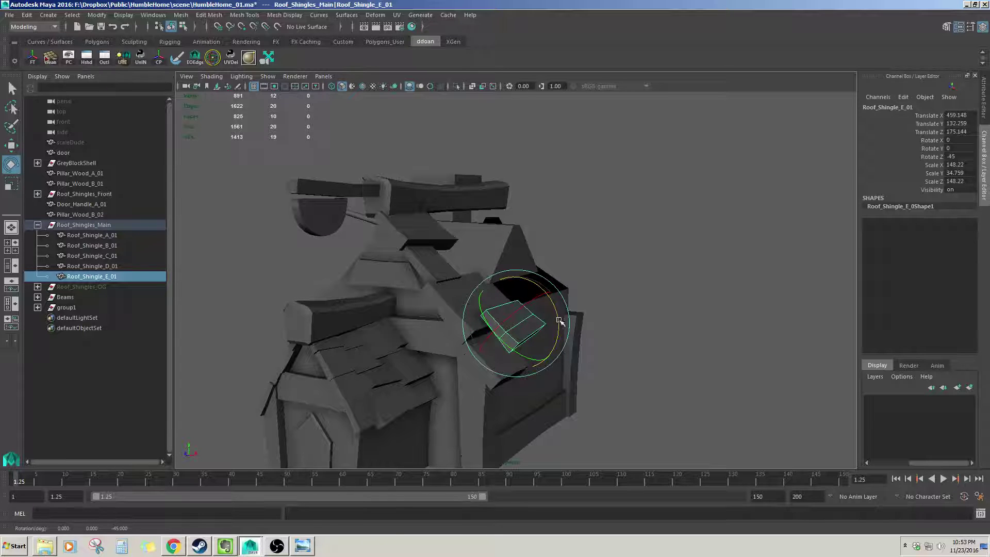
pyautogui.press('w')
# - Tuck Roof_Shingle_E_01 under Roof_Shingle_B_01 on the lower slope, at about X 434, Y 69, Z 76
pyautogui.press('f')
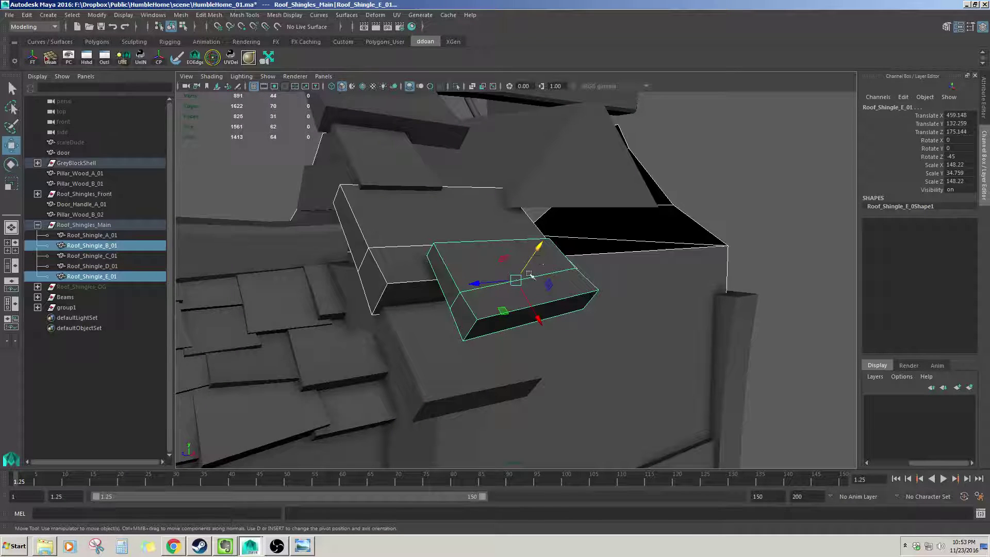
pyautogui.moveTo(540, 253); pyautogui.dragTo(564, 305)
pyautogui.click(679, 270)
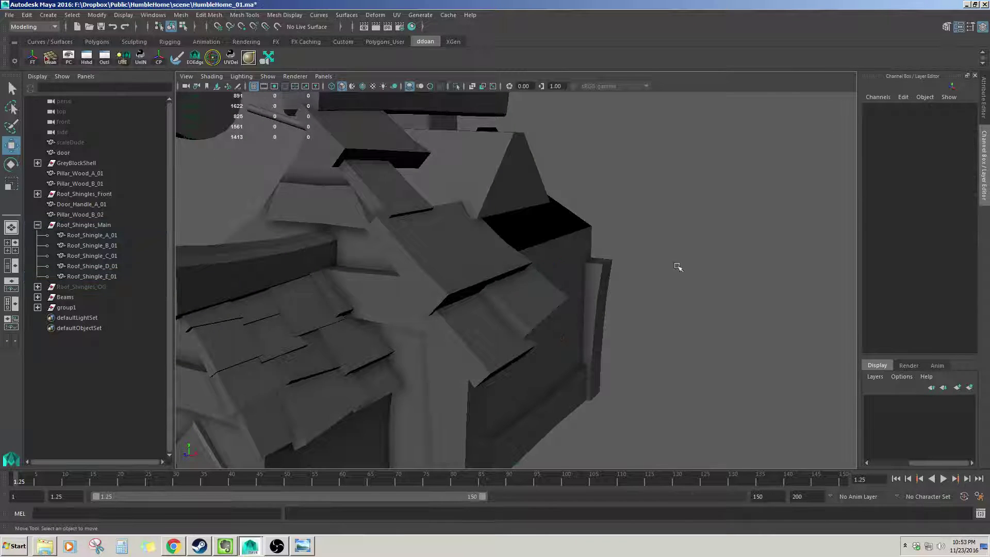
# - Duplicate the five main roof shingles and move the copies to the far end of the roof, with Roof_Shingle_E_02 at about Z -583
pyautogui.keyDown('alt'); pyautogui.moveTo(678, 269); pyautogui.dragTo(499, 285); pyautogui.keyUp('alt')
pyautogui.scroll(-5, 510, 279)
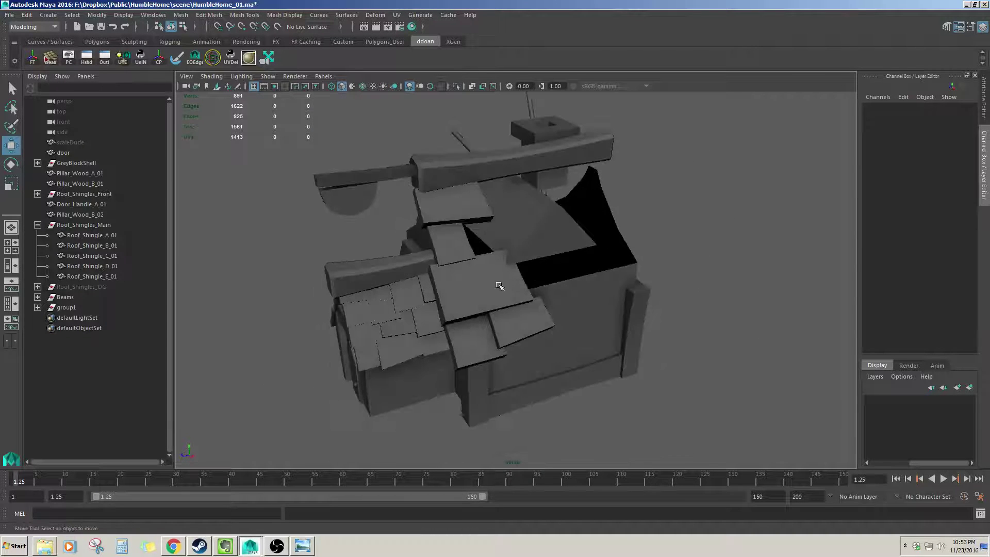
pyautogui.click(434, 222)
pyautogui.keyDown('shift'); pyautogui.click(447, 247); pyautogui.keyUp('shift')
pyautogui.keyDown('shift'); pyautogui.click(464, 302); pyautogui.keyUp('shift')
pyautogui.keyDown('shift'); pyautogui.click(478, 344); pyautogui.keyUp('shift')
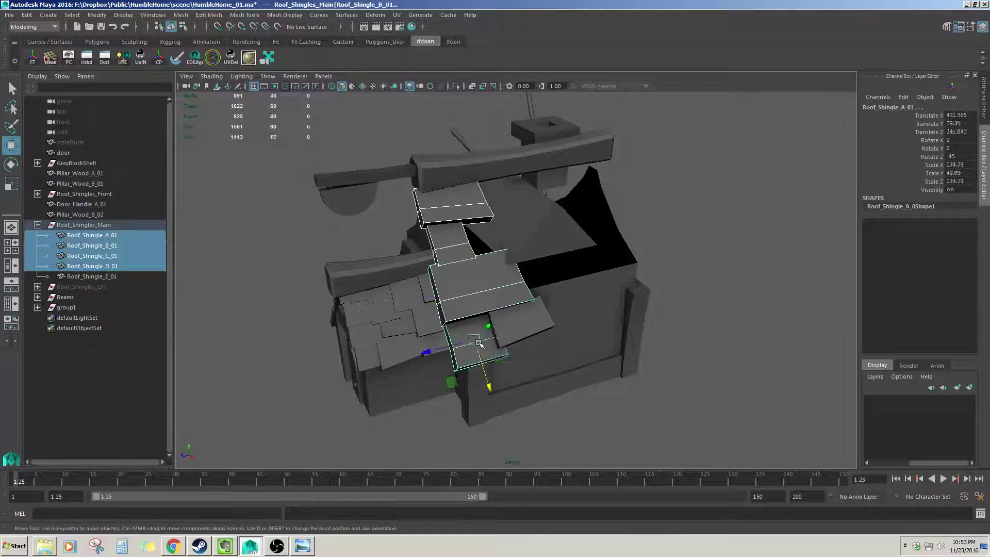
pyautogui.keyDown('shift'); pyautogui.click(523, 322); pyautogui.keyUp('shift')
pyautogui.hotkey('ctrl', 'd')
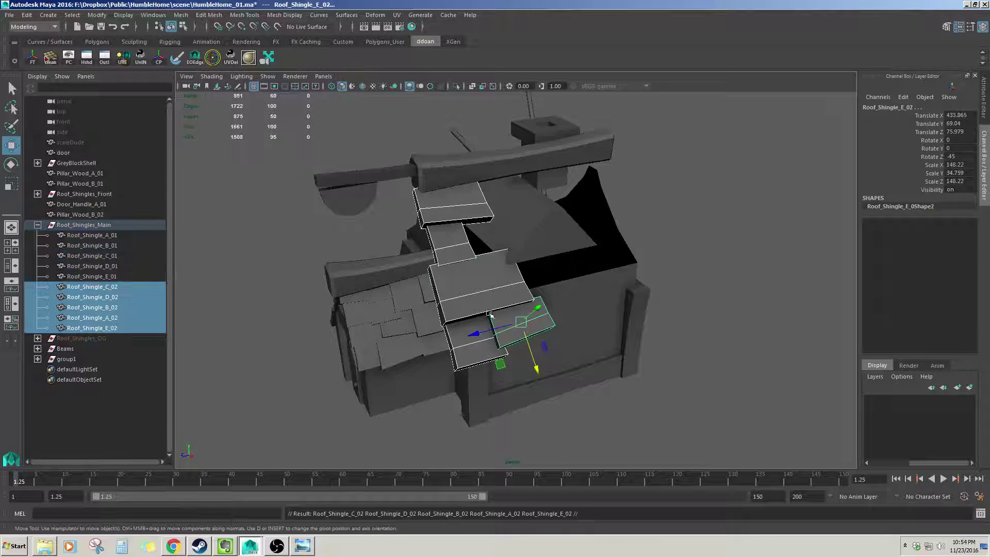
pyautogui.moveTo(480, 330); pyautogui.dragTo(666, 295)
pyautogui.click(688, 242)
# - Slide Roof_Shingle_B_02 up the slope to just below the ridge beam, at about X 99.5, Y 401
pyautogui.keyDown('alt'); pyautogui.moveTo(671, 243); pyautogui.dragTo(621, 271); pyautogui.keyUp('alt')
pyautogui.click(614, 299)
pyautogui.moveTo(652, 357); pyautogui.dragTo(632, 307)
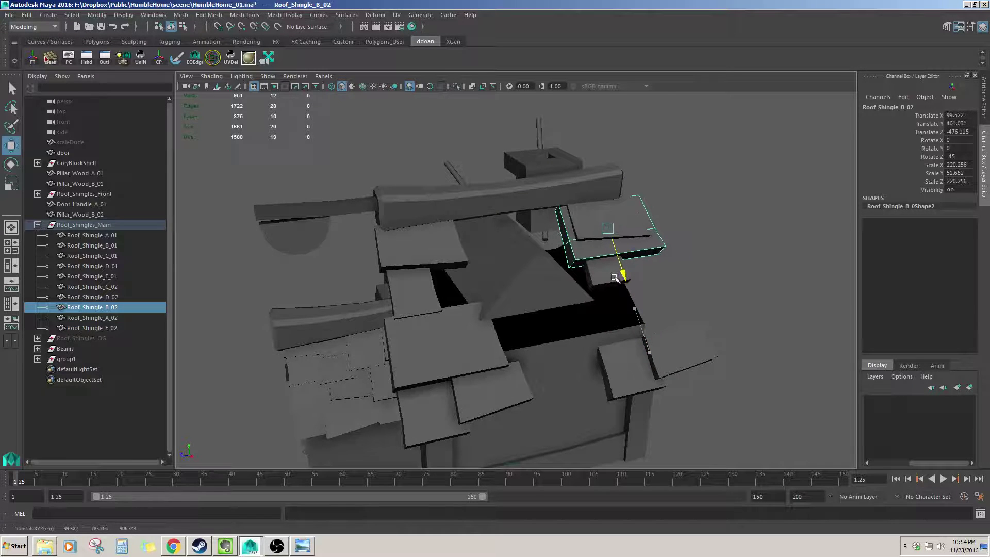
pyautogui.scroll(-3, 630, 287)
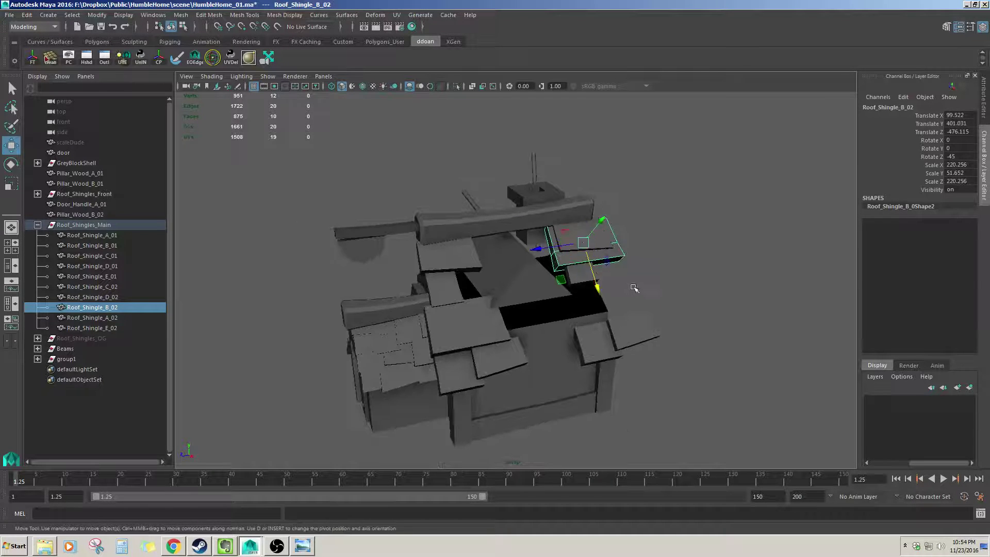
pyautogui.click(658, 272)
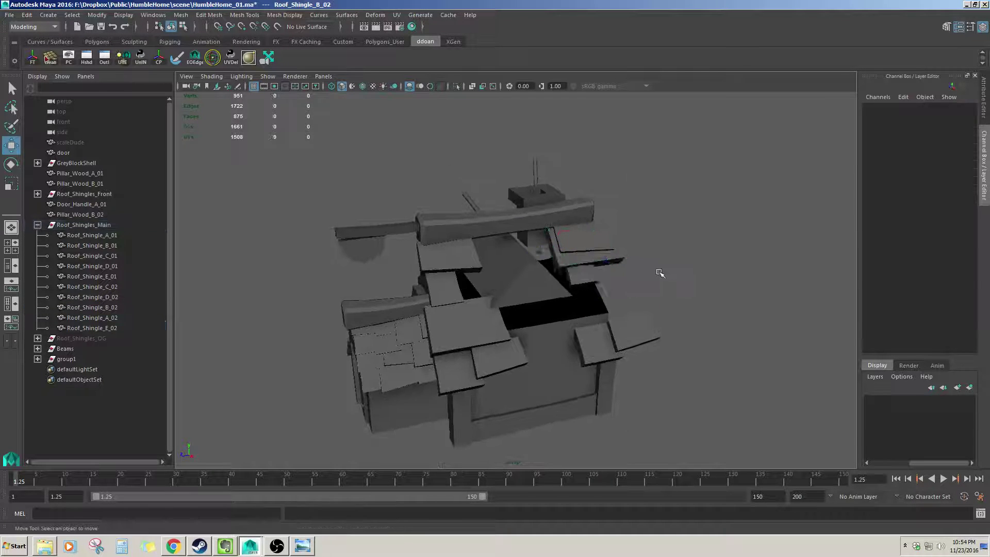
# - Slide Roof_Shingle_D_02 down to just above Roof_Shingle_A_02 and move Roof_Shingle_E_02 up the slope beneath Roof_Shingle_B_02
pyautogui.scroll(3, 656, 273)
pyautogui.keyDown('alt'); pyautogui.moveTo(656, 273); pyautogui.dragTo(644, 366); pyautogui.keyUp('alt')
pyautogui.click(637, 278)
pyautogui.click(704, 354)
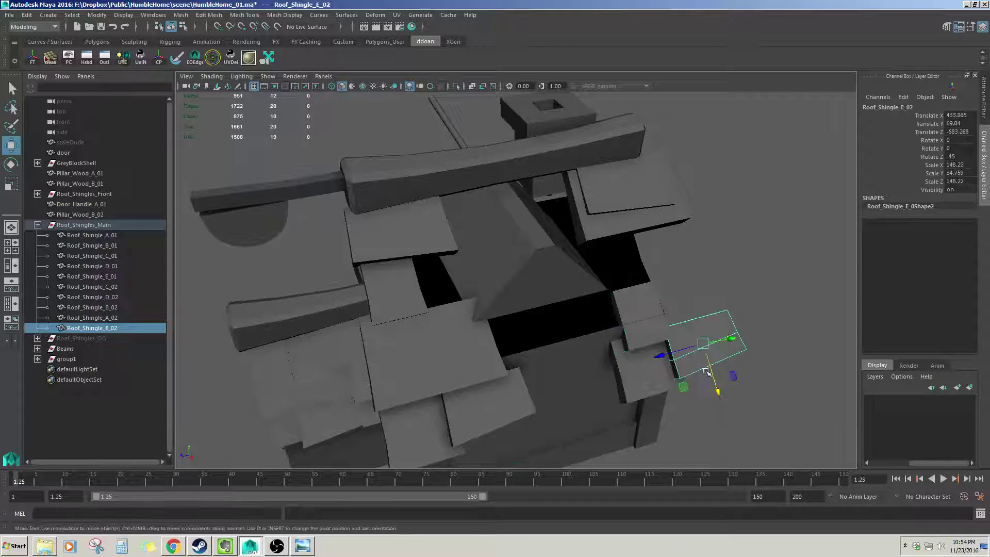
pyautogui.moveTo(716, 387); pyautogui.dragTo(670, 300)
pyautogui.keyDown('alt'); pyautogui.moveTo(679, 297); pyautogui.dragTo(517, 278); pyautogui.keyUp('alt')
pyautogui.click(635, 290)
# - Select the five original main roof shingles and shift them together along the roof, placing Roof_Shingle_E_01 at about Z 35
pyautogui.click(494, 273)
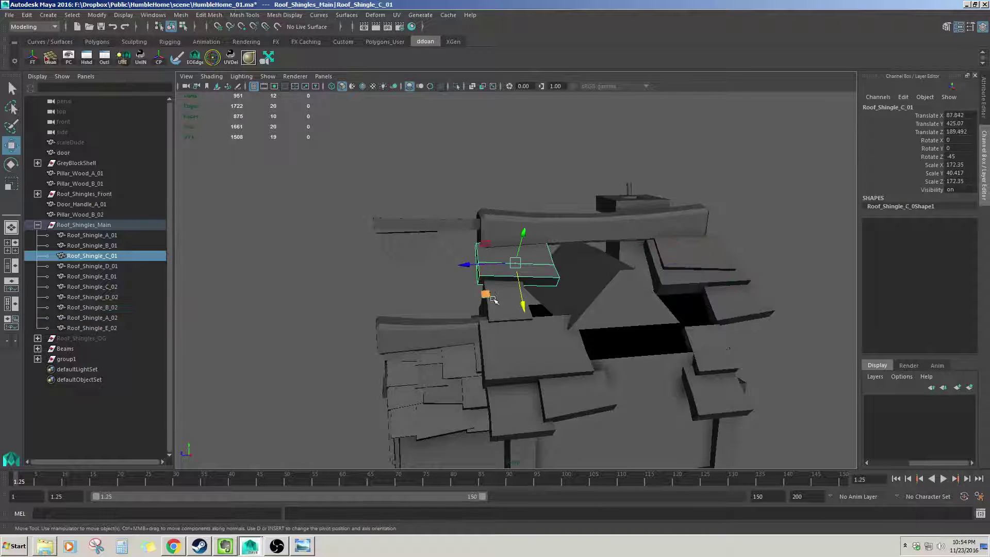
pyautogui.keyDown('shift'); pyautogui.click(502, 306); pyautogui.keyUp('shift')
pyautogui.keyDown('shift'); pyautogui.click(509, 358); pyautogui.keyUp('shift')
pyautogui.keyDown('shift'); pyautogui.click(513, 415); pyautogui.keyUp('shift')
pyautogui.keyDown('shift'); pyautogui.click(586, 402); pyautogui.keyUp('shift')
pyautogui.keyDown('alt'); pyautogui.moveTo(586, 401); pyautogui.dragTo(534, 343); pyautogui.keyUp('alt')
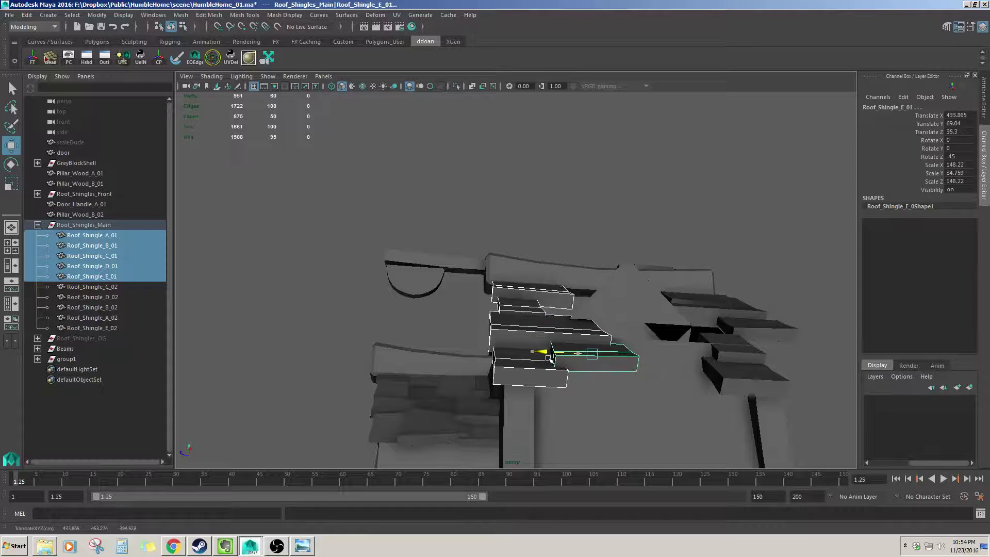
pyautogui.click(499, 215)
# - Slide Roof_Shingle_B_01 along the roof, away from the front edge, to about Z 99
pyautogui.keyDown('alt'); pyautogui.moveTo(499, 217); pyautogui.dragTo(497, 270); pyautogui.keyUp('alt')
pyautogui.keyDown('alt'); pyautogui.moveTo(500, 265); pyautogui.dragTo(498, 248, button='middle'); pyautogui.keyUp('alt')
pyautogui.keyDown('alt'); pyautogui.moveTo(497, 247); pyautogui.dragTo(485, 272); pyautogui.keyUp('alt')
pyautogui.scroll(-4, 495, 267)
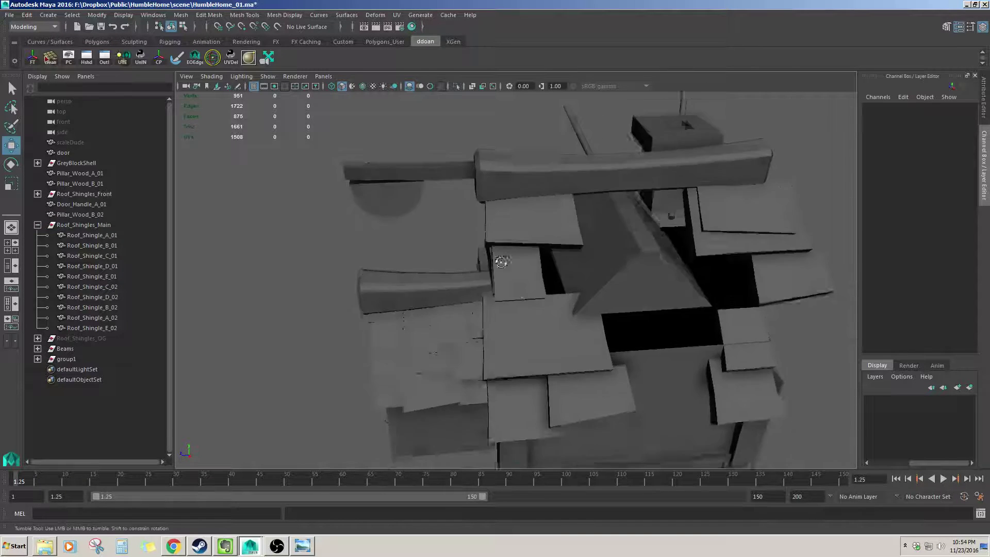
pyautogui.keyDown('alt'); pyautogui.moveTo(501, 263); pyautogui.dragTo(512, 248, button='middle'); pyautogui.keyUp('alt')
pyautogui.click(499, 289)
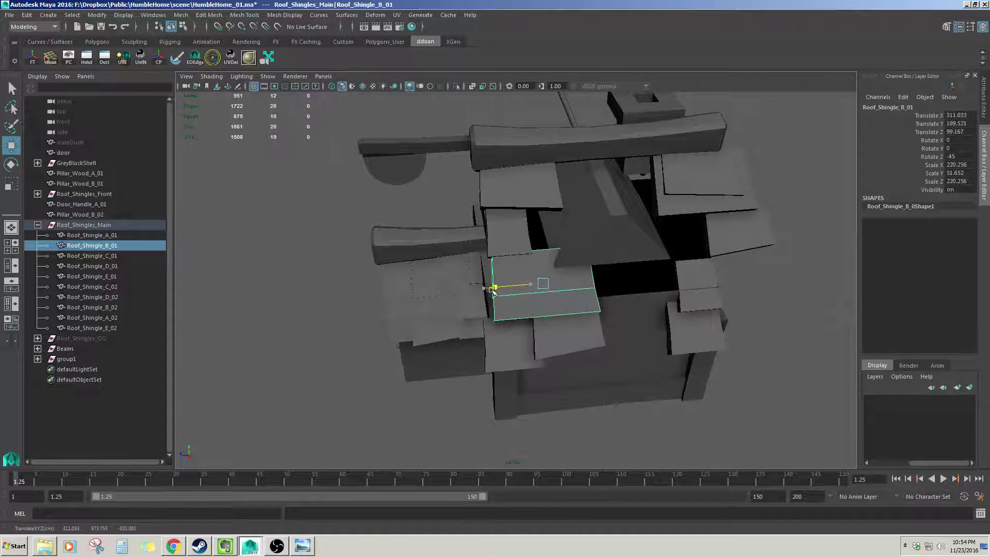
pyautogui.moveTo(492, 290); pyautogui.dragTo(493, 290)
# - Slide the lowest front shingle, Roof_Shingle_A_01, along the roof to about Z 159
pyautogui.keyDown('alt'); pyautogui.moveTo(493, 290); pyautogui.dragTo(497, 250); pyautogui.keyUp('alt')
pyautogui.click(508, 343)
pyautogui.keyDown('alt'); pyautogui.moveTo(508, 344); pyautogui.dragTo(487, 178); pyautogui.keyUp('alt')
pyautogui.scroll(-3, 497, 195)
# - Select the front end vertices of Beam_Wood_D_01 and move them along the ridge to extend the beam toward the sign
pyautogui.click(515, 165)
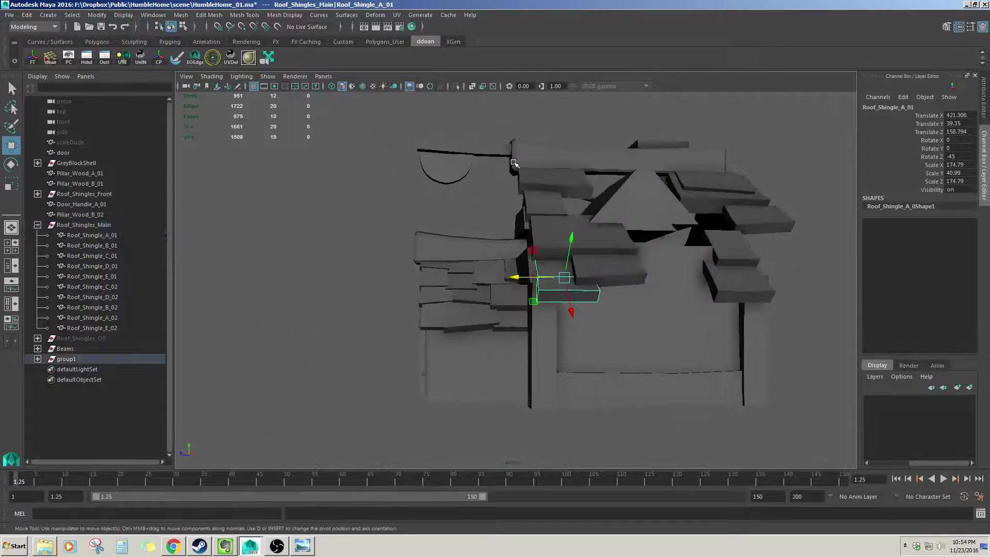
pyautogui.moveTo(508, 154); pyautogui.dragTo(485, 149, button='right')
pyautogui.moveTo(447, 103); pyautogui.dragTo(523, 183)
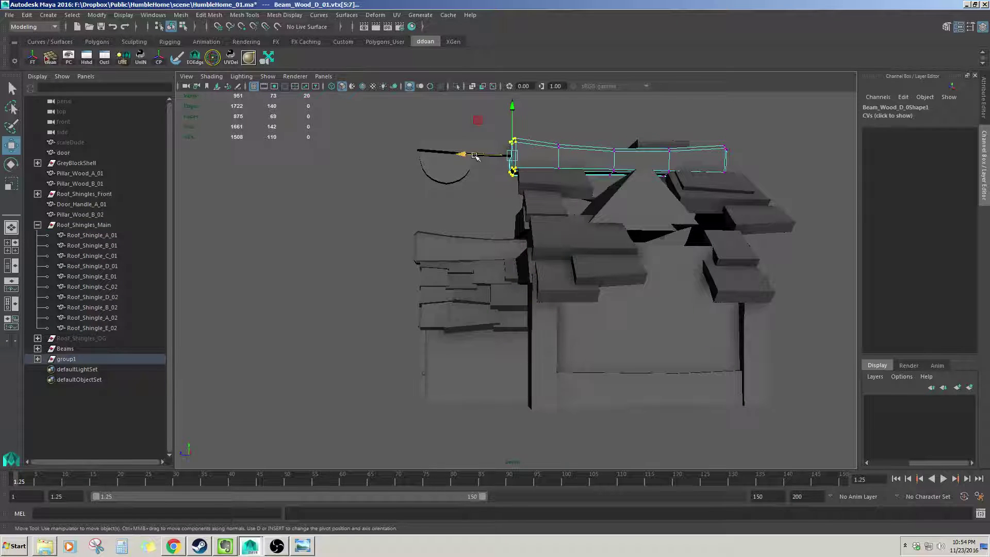
pyautogui.moveTo(475, 156); pyautogui.dragTo(525, 235)
# - Select Roof_Shingle_C_01, D_01 and B_01 and slide them together toward the front edge, placing Roof_Shingle_C_01 at about Z 166
pyautogui.click(529, 176)
pyautogui.scroll(4, 518, 227)
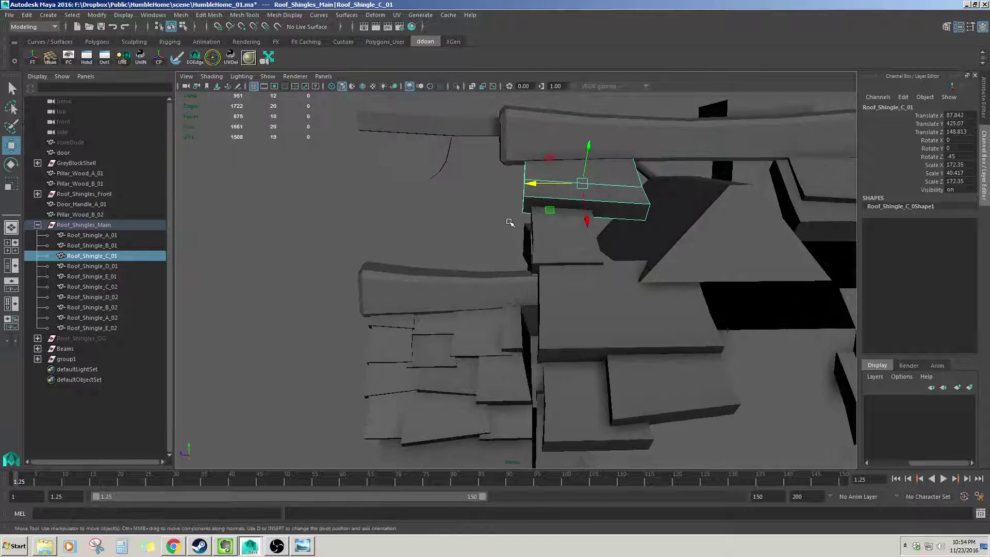
pyautogui.keyDown('alt'); pyautogui.moveTo(516, 195); pyautogui.dragTo(515, 189); pyautogui.keyUp('alt')
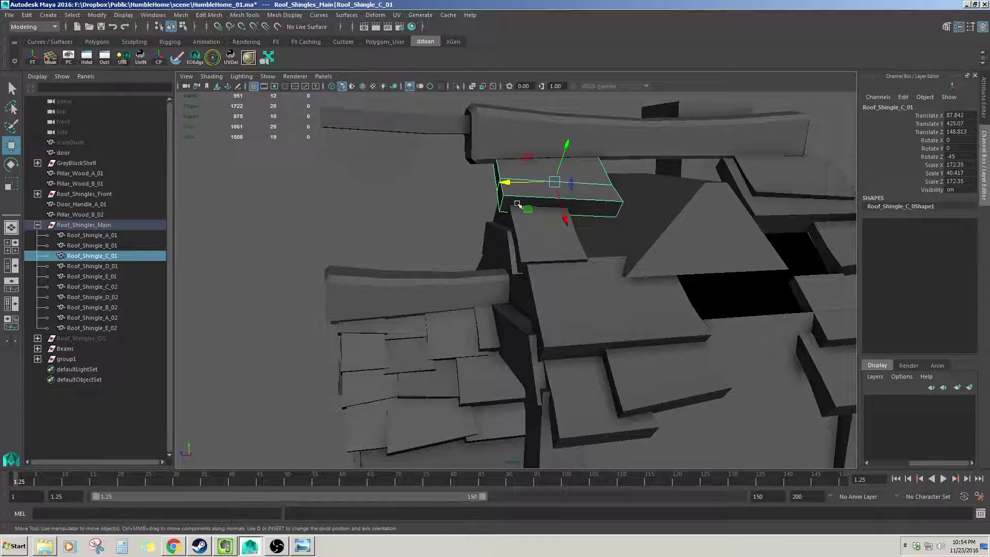
pyautogui.click(541, 237)
pyautogui.click(573, 317)
pyautogui.click(589, 381)
pyautogui.keyDown('alt'); pyautogui.moveTo(589, 377); pyautogui.dragTo(567, 310); pyautogui.keyUp('alt')
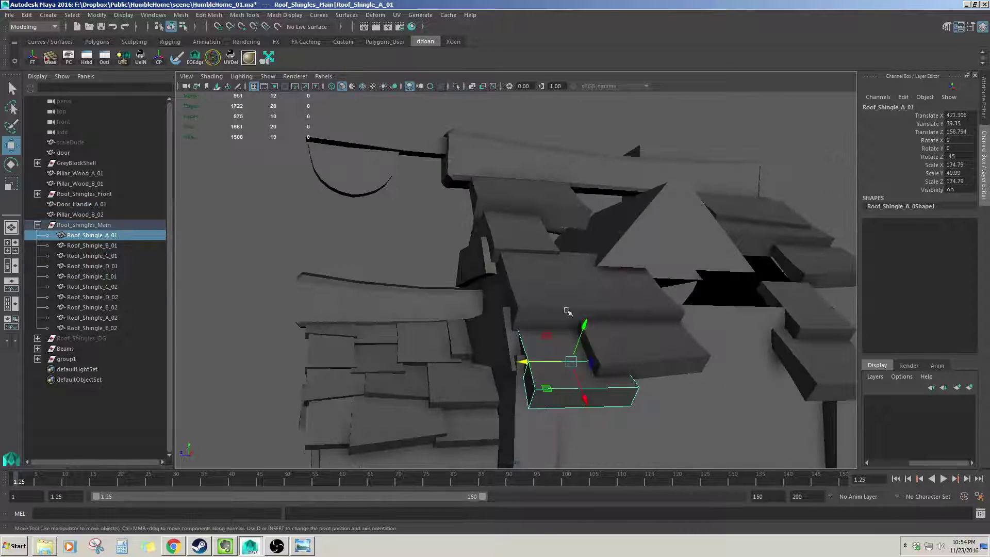
pyautogui.click(559, 302)
pyautogui.keyDown('alt'); pyautogui.moveTo(515, 253); pyautogui.dragTo(501, 261); pyautogui.keyUp('alt')
pyautogui.click(510, 193)
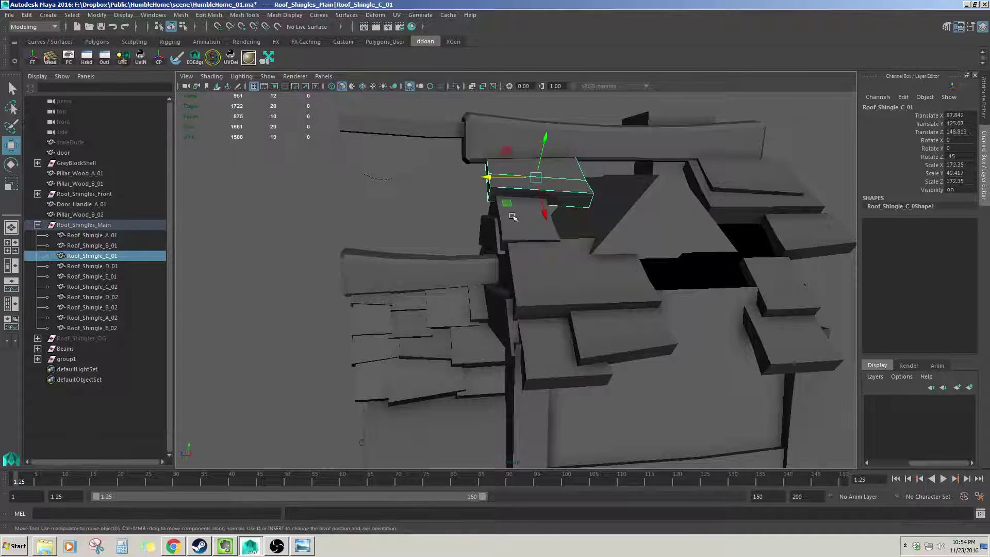
pyautogui.keyDown('shift'); pyautogui.click(514, 213); pyautogui.keyUp('shift')
pyautogui.keyDown('shift'); pyautogui.click(517, 285); pyautogui.keyUp('shift')
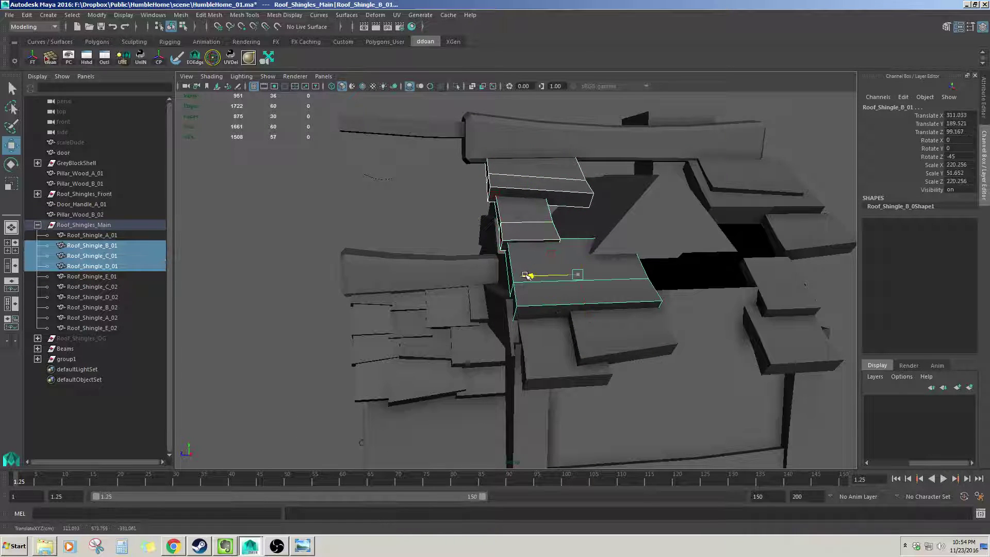
pyautogui.click(466, 294)
# - Nudge the lowest front shingle, Roof_Shingle_A_01, along the roof to line up with the shingles above it
pyautogui.click(545, 350)
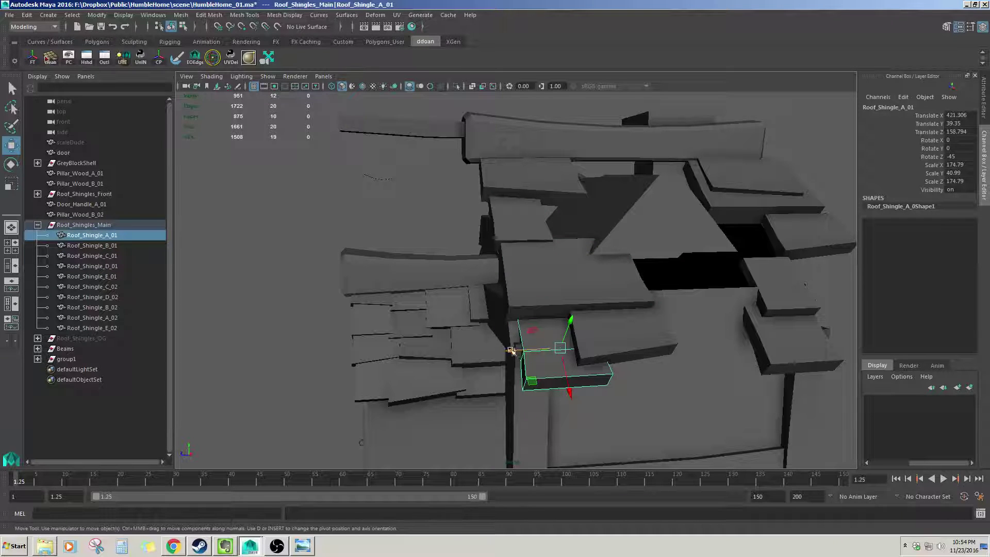
pyautogui.moveTo(496, 352); pyautogui.dragTo(502, 352)
pyautogui.keyDown('alt'); pyautogui.moveTo(511, 346); pyautogui.dragTo(553, 299); pyautogui.keyUp('alt')
pyautogui.click(550, 333)
pyautogui.keyDown('alt'); pyautogui.moveTo(550, 333); pyautogui.dragTo(490, 196); pyautogui.keyUp('alt')
pyautogui.click(542, 290)
pyautogui.scroll(-3, 541, 289)
pyautogui.scroll(5, 548, 310)
# - Select the front end vertices of Beam_Wood_D_01 and pull them forward past the shingles
pyautogui.click(470, 152)
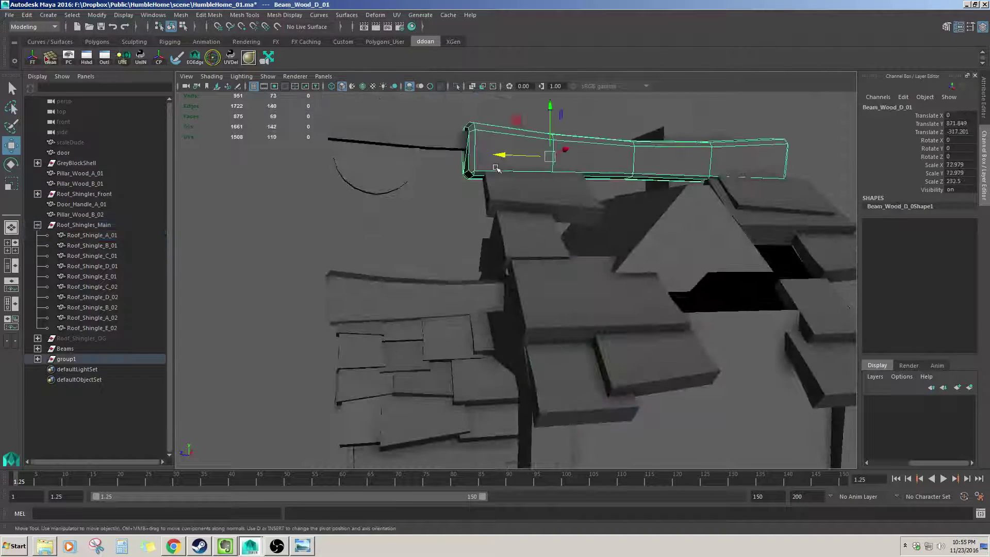
pyautogui.moveTo(469, 152); pyautogui.dragTo(433, 152, button='right')
pyautogui.moveTo(433, 99); pyautogui.dragTo(513, 223)
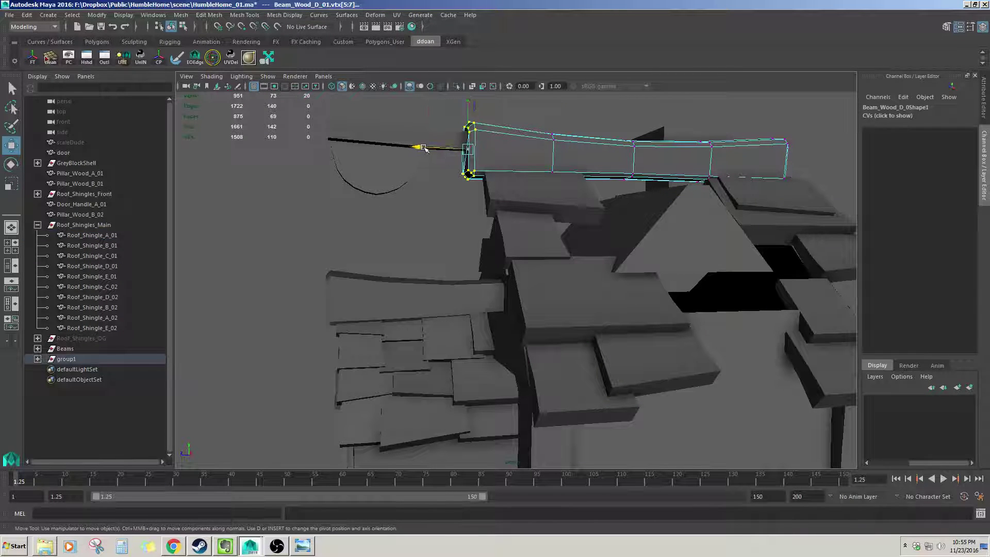
pyautogui.keyDown('alt'); pyautogui.moveTo(418, 148); pyautogui.dragTo(409, 181); pyautogui.keyUp('alt')
# - Move the sign's support bar, pCube6, and its hanging sign forward to follow the lengthened ridge beam
pyautogui.click(459, 154)
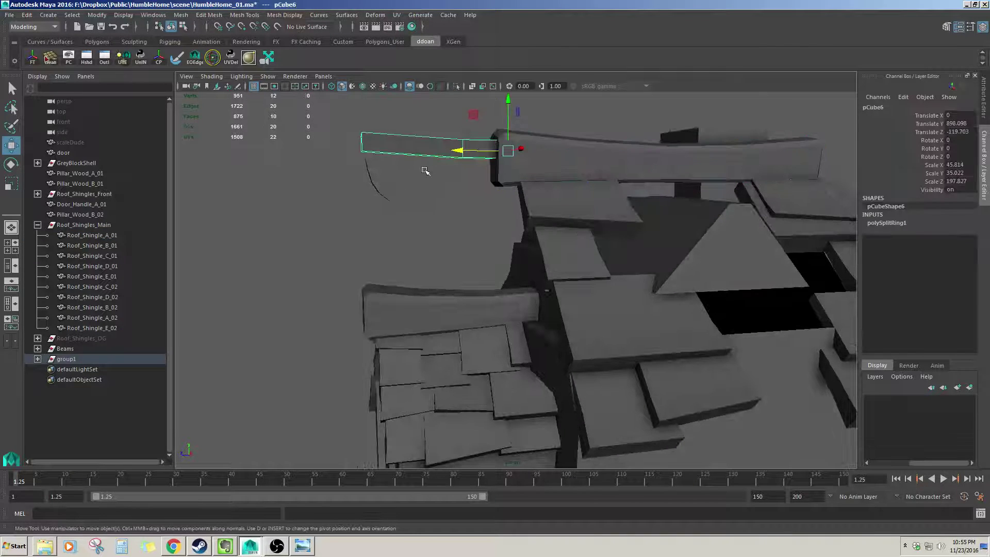
pyautogui.click(439, 170)
pyautogui.moveTo(359, 160); pyautogui.dragTo(333, 159)
pyautogui.click(466, 235)
pyautogui.keyDown('alt'); pyautogui.moveTo(466, 234); pyautogui.dragTo(490, 241); pyautogui.keyUp('alt')
# - Select front shingles D_01, C_01, B_01 and A_01 and shift them together toward the front, placing Roof_Shingle_B_01 at about Z 137
pyautogui.click(508, 214)
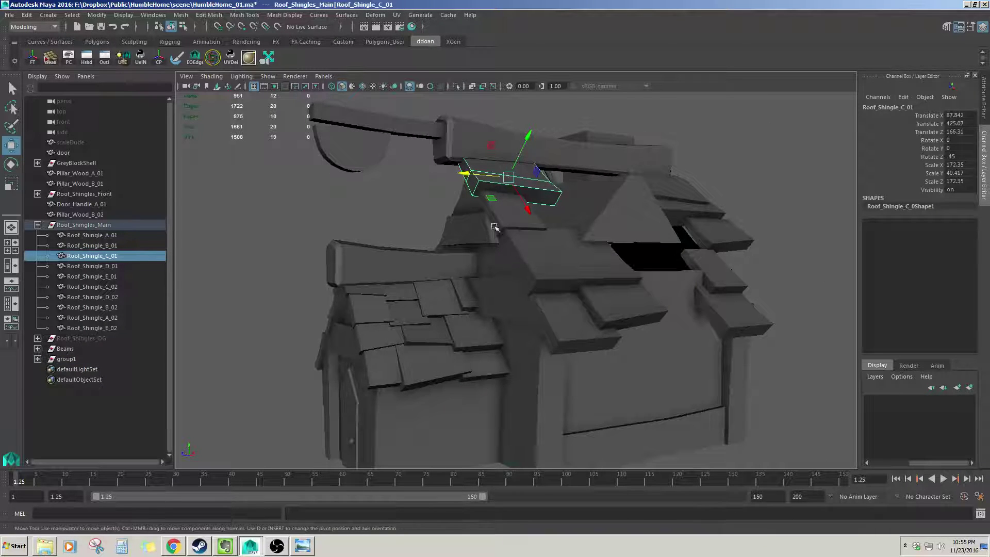
pyautogui.click(503, 225)
pyautogui.click(520, 259)
pyautogui.keyDown('alt'); pyautogui.moveTo(526, 280); pyautogui.dragTo(497, 241); pyautogui.keyUp('alt')
pyautogui.click(493, 201)
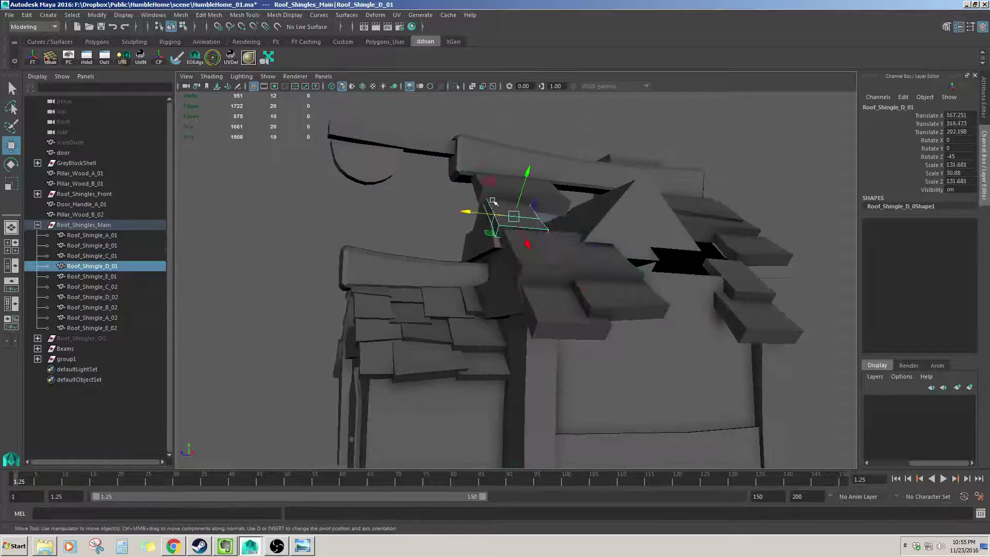
pyautogui.keyDown('shift'); pyautogui.click(483, 193); pyautogui.keyUp('shift')
pyautogui.keyDown('shift'); pyautogui.click(519, 265); pyautogui.keyUp('shift')
pyautogui.keyDown('shift'); pyautogui.click(541, 317); pyautogui.keyUp('shift')
pyautogui.keyDown('alt'); pyautogui.moveTo(541, 317); pyautogui.dragTo(491, 291); pyautogui.keyUp('alt')
pyautogui.click(415, 252)
# - Examine the shingle layout around the dormer and the back part of the main roof from several angles
pyautogui.keyDown('alt'); pyautogui.moveTo(415, 252); pyautogui.dragTo(534, 280); pyautogui.keyUp('alt')
pyautogui.scroll(3, 529, 264)
pyautogui.click(548, 209)
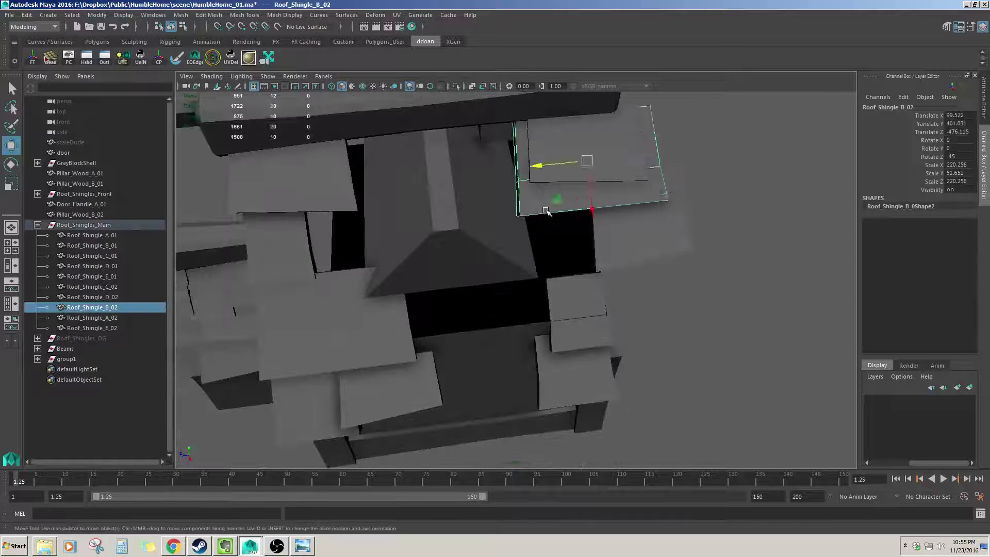
pyautogui.scroll(-2, 548, 210)
pyautogui.keyDown('alt'); pyautogui.moveTo(546, 243); pyautogui.dragTo(540, 302); pyautogui.keyUp('alt')
pyautogui.scroll(2, 516, 304)
pyautogui.click(469, 314)
pyautogui.keyDown('alt'); pyautogui.moveTo(469, 314); pyautogui.dragTo(501, 279, button='middle'); pyautogui.keyUp('alt')
pyautogui.scroll(1, 501, 278)
pyautogui.keyDown('alt'); pyautogui.moveTo(492, 290); pyautogui.dragTo(522, 236); pyautogui.keyUp('alt')
pyautogui.scroll(-1, 523, 235)
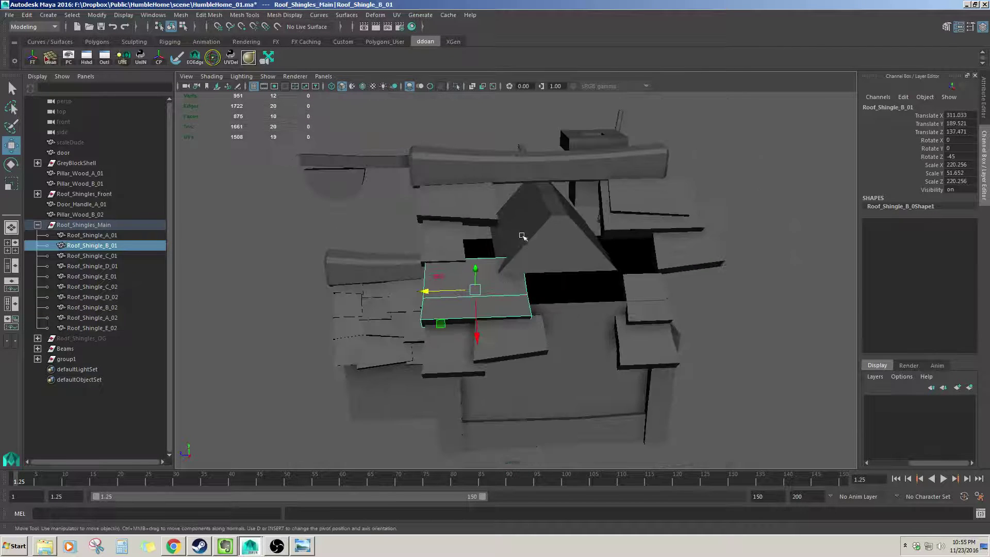
pyautogui.keyDown('alt'); pyautogui.moveTo(529, 178); pyautogui.dragTo(574, 339); pyautogui.keyUp('alt')
pyautogui.scroll(-1, 573, 339)
pyautogui.scroll(-3, 549, 182)
pyautogui.keyDown('alt'); pyautogui.moveTo(539, 297); pyautogui.dragTo(572, 316); pyautogui.keyUp('alt')
pyautogui.scroll(3, 598, 288)
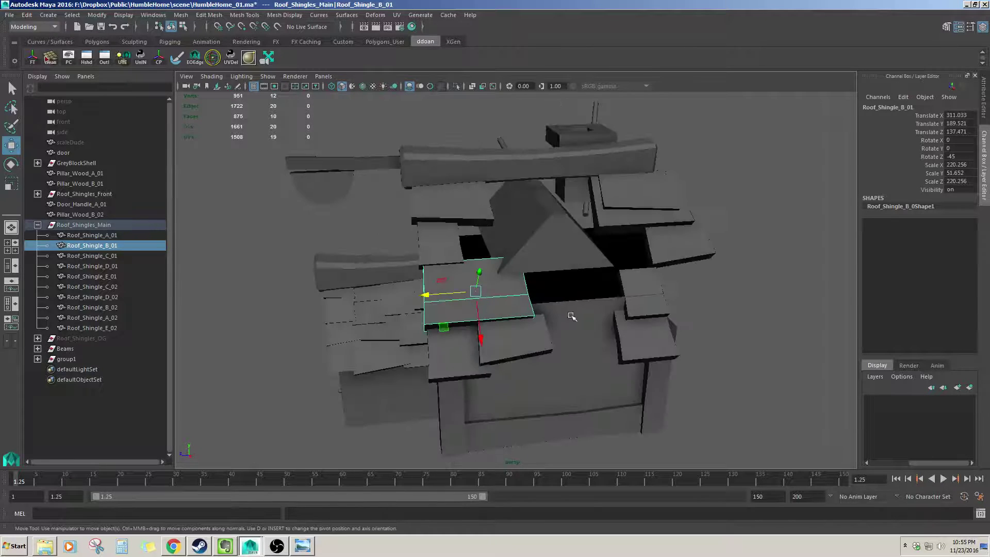
# - Slide Roof_Shingle_C_02 down the roof slope and move Roof_Shingle_B_02 toward the dormer to about Z -360
pyautogui.click(637, 333)
pyautogui.keyDown('alt'); pyautogui.moveTo(637, 333); pyautogui.dragTo(579, 239); pyautogui.keyUp('alt')
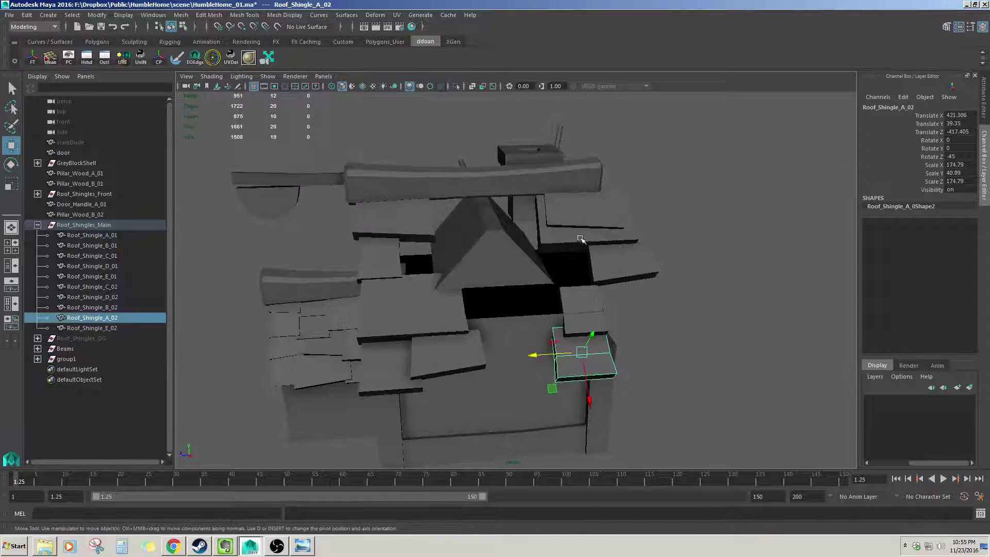
pyautogui.click(578, 243)
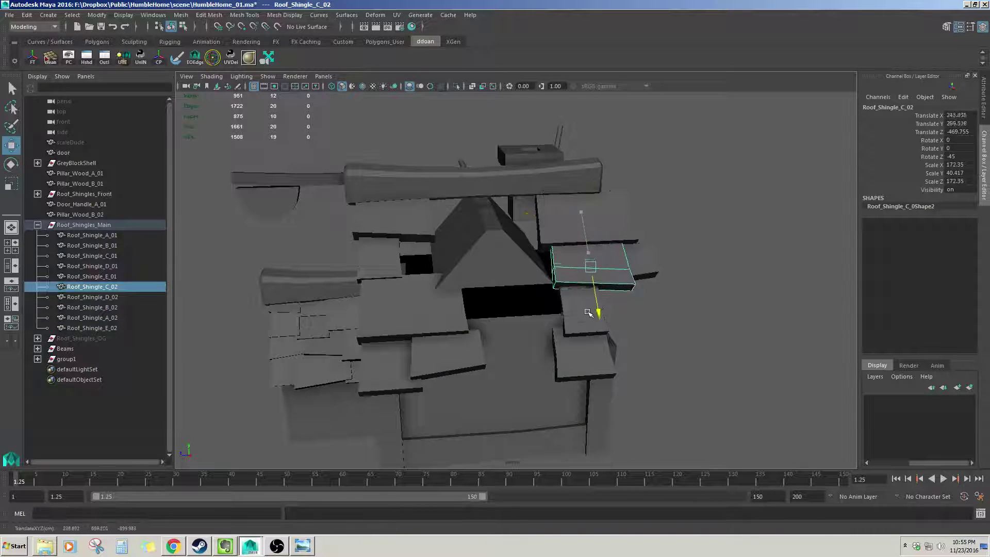
pyautogui.click(597, 207)
pyautogui.keyDown('alt'); pyautogui.moveTo(597, 207); pyautogui.dragTo(543, 223); pyautogui.keyUp('alt')
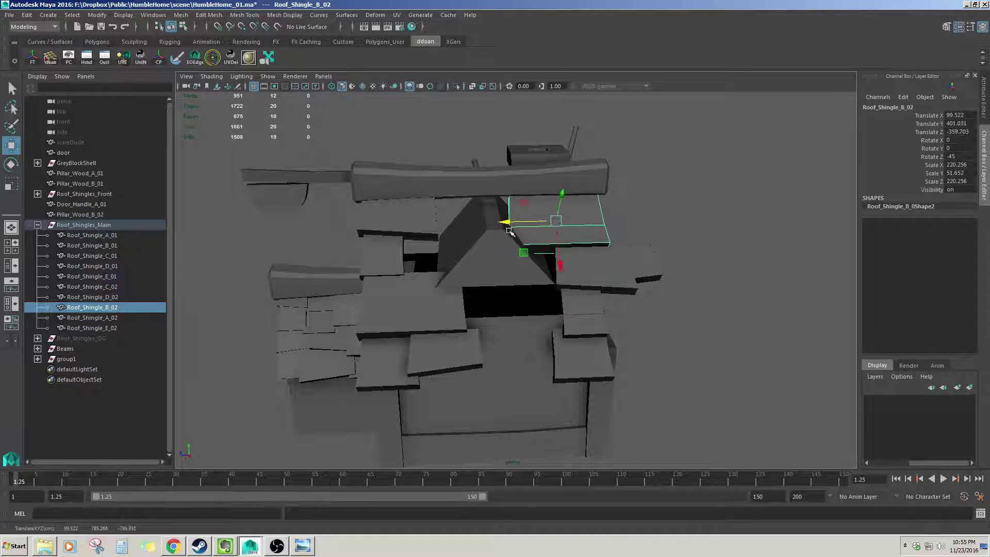
# - Lower Roof_Shingle_C_02 over the bottom back shingles and slide Roof_Shingle_E_02 under Roof_Shingle_B_02 at about Z -414
pyautogui.click(614, 280)
pyautogui.keyDown('alt'); pyautogui.moveTo(614, 280); pyautogui.dragTo(664, 262, button='right'); pyautogui.keyUp('alt')
pyautogui.click(665, 262)
pyautogui.keyDown('alt'); pyautogui.moveTo(584, 262); pyautogui.dragTo(585, 299); pyautogui.keyUp('alt')
pyautogui.click(584, 299)
pyautogui.click(619, 244)
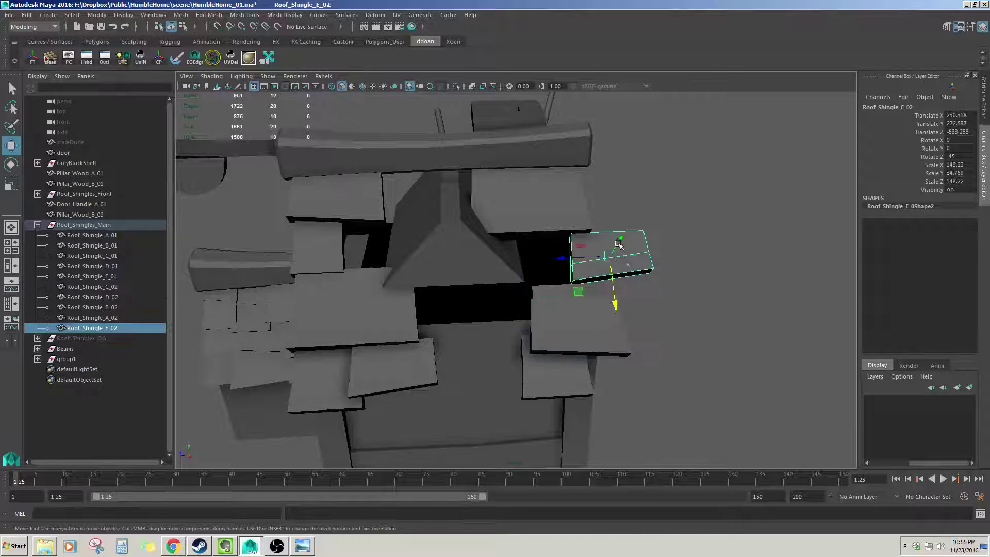
pyautogui.moveTo(570, 258); pyautogui.dragTo(436, 268)
# - Slide Roof_Shingle_D_02 into the gap below the dormer at about Z -167 and raise Roof_Shingle_C_02 to about X 309, Y 177
pyautogui.click(587, 311)
pyautogui.click(566, 303)
pyautogui.keyDown('alt'); pyautogui.moveTo(436, 268); pyautogui.dragTo(518, 329); pyautogui.keyUp('alt')
pyautogui.click(613, 308)
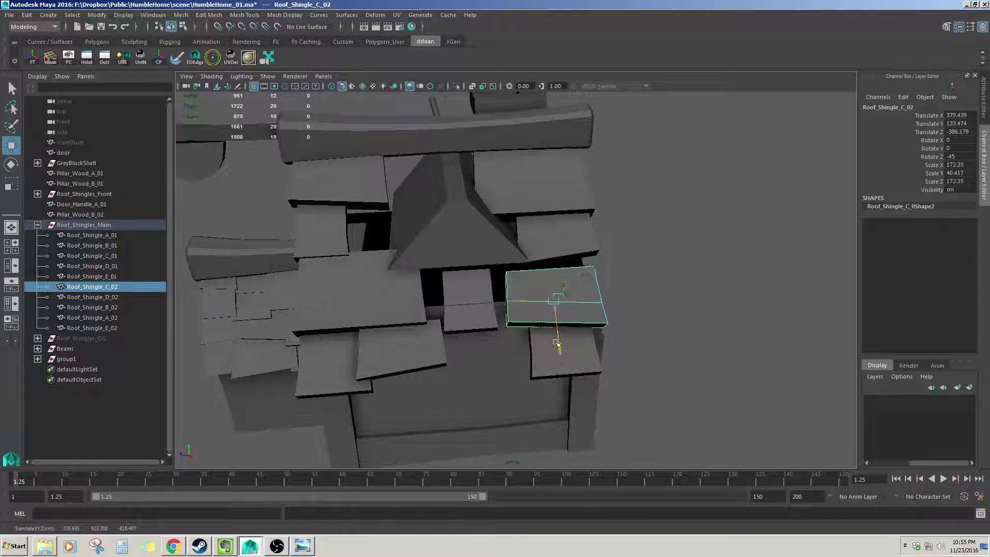
pyautogui.moveTo(551, 323)
pyautogui.keyDown('alt'); pyautogui.mouseDown()
pyautogui.moveTo(526, 287)
pyautogui.moveTo(570, 335)
pyautogui.moveTo(533, 316)
pyautogui.mouseUp(); pyautogui.keyUp('alt')
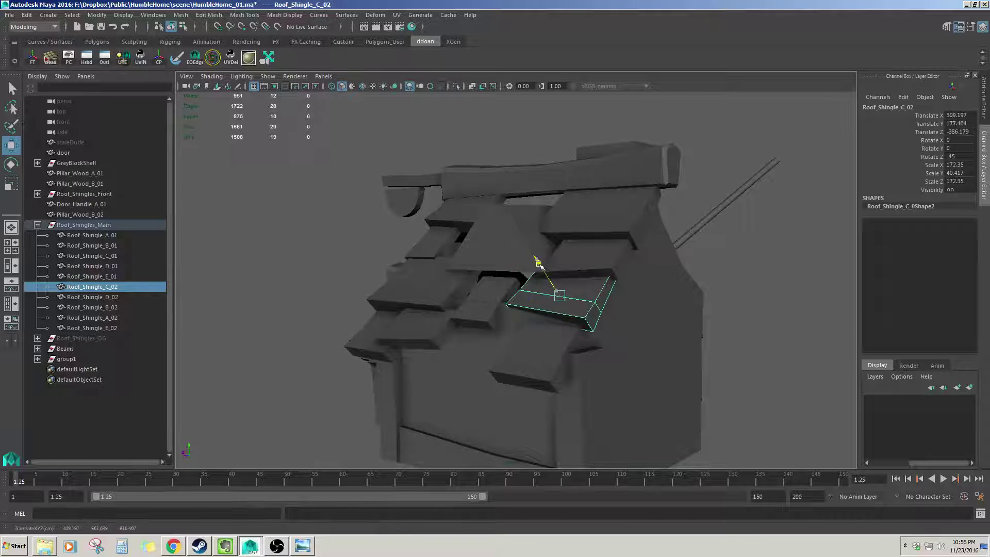
pyautogui.keyDown('alt'); pyautogui.moveTo(539, 265); pyautogui.dragTo(581, 317); pyautogui.keyUp('alt')
# - Slide Roof_Shingle_A_02 along the lower roof edge toward the front shingles, to about Z -198
pyautogui.click(583, 356)
pyautogui.moveTo(583, 356)
pyautogui.keyDown('alt'); pyautogui.mouseDown()
pyautogui.moveTo(586, 339)
pyautogui.moveTo(577, 354)
pyautogui.mouseUp(); pyautogui.keyUp('alt')
pyautogui.moveTo(513, 350); pyautogui.dragTo(387, 360, button='middle')
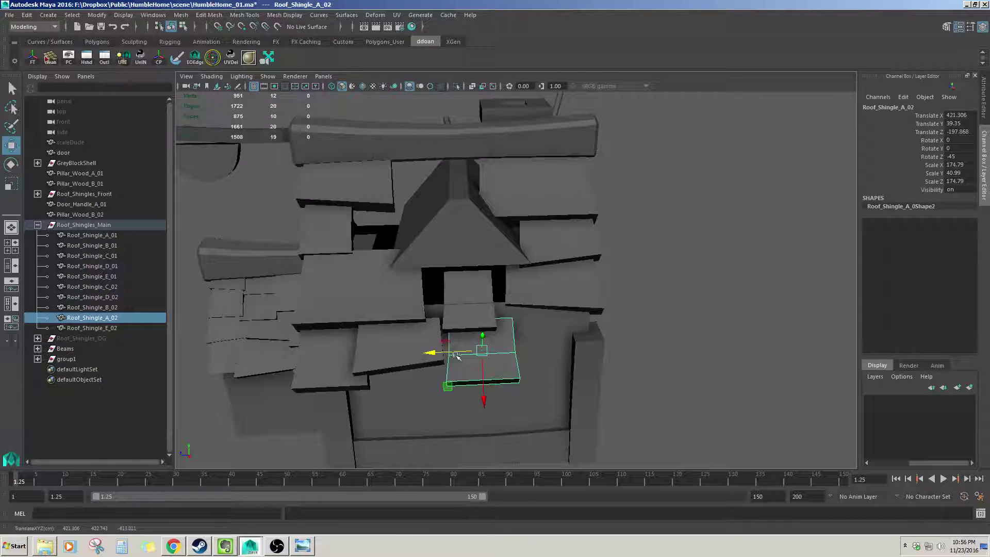
pyautogui.click(319, 384)
pyautogui.click(458, 368)
# - Move Roof_Shingle_D_02 to the back edge at about Z -491, then down the slope so it overhangs the corner pillar
pyautogui.click(468, 310)
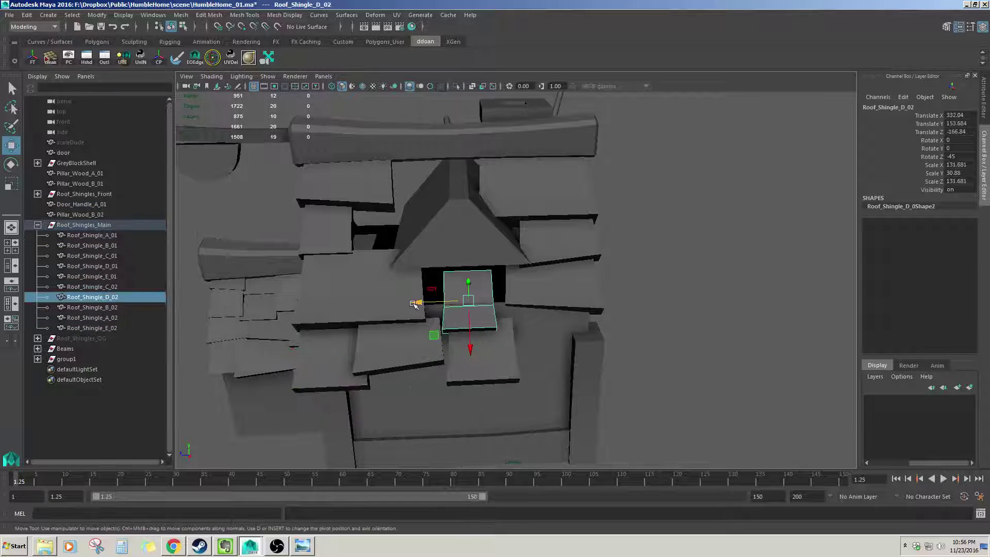
pyautogui.moveTo(414, 304); pyautogui.dragTo(524, 300)
pyautogui.click(535, 306)
pyautogui.hotkey('ctrl', 'z')
pyautogui.keyDown('alt'); pyautogui.moveTo(538, 303); pyautogui.dragTo(499, 311, button='middle'); pyautogui.keyUp('alt')
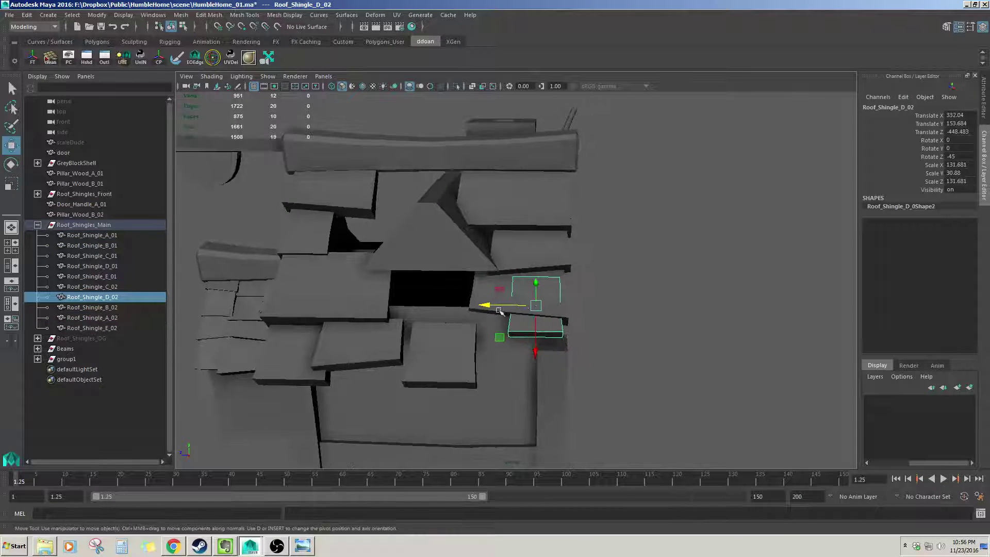
pyautogui.moveTo(501, 308); pyautogui.dragTo(504, 308)
pyautogui.keyDown('alt'); pyautogui.moveTo(504, 308); pyautogui.dragTo(533, 306); pyautogui.keyUp('alt')
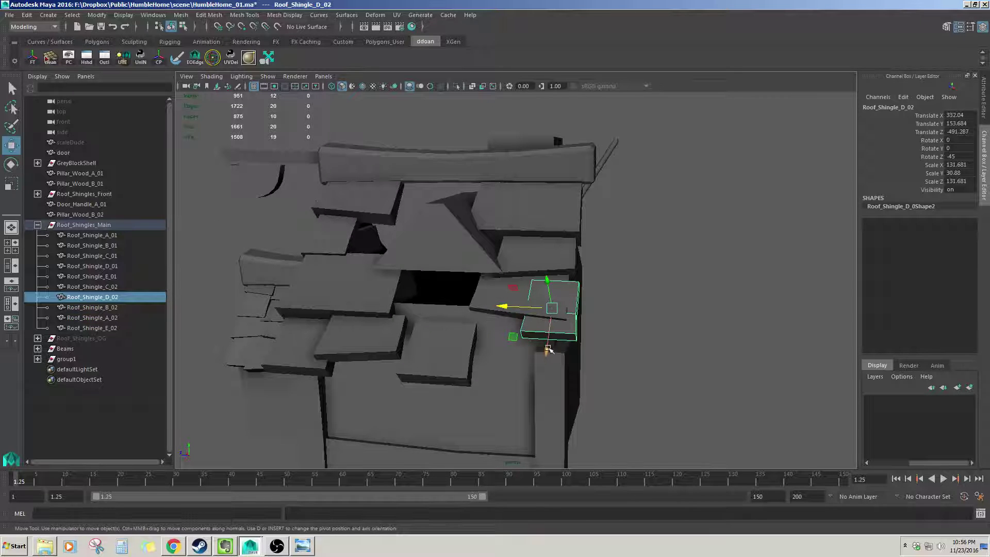
pyautogui.moveTo(547, 349); pyautogui.dragTo(474, 342)
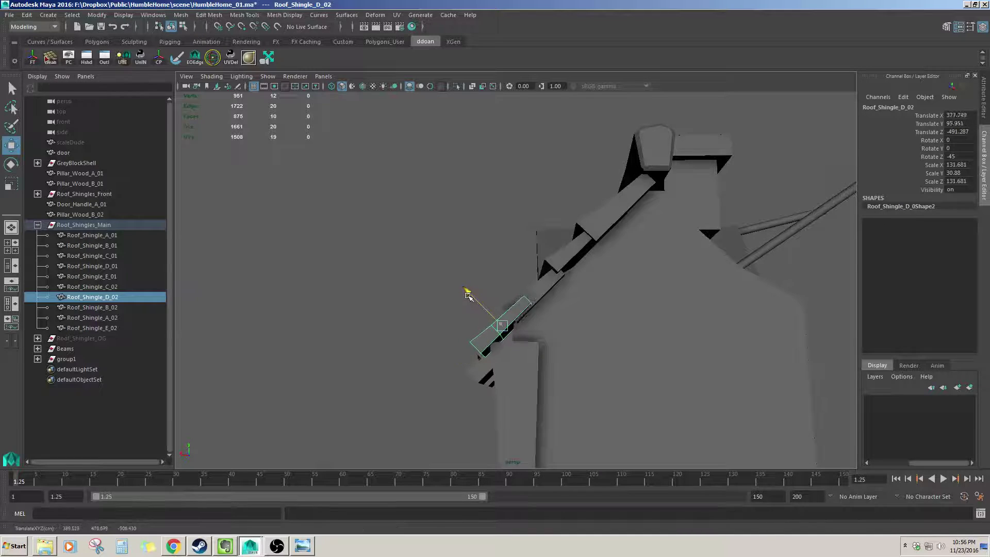
# - Select the back end vertices of Beam_Wood_D_01 and move them backward to extend the ridge beam past the shingles
pyautogui.keyDown('alt'); pyautogui.moveTo(472, 298); pyautogui.dragTo(573, 305); pyautogui.keyUp('alt')
pyautogui.click(542, 197)
pyautogui.moveTo(543, 183); pyautogui.dragTo(509, 179, button='right')
pyautogui.moveTo(537, 155); pyautogui.dragTo(628, 263)
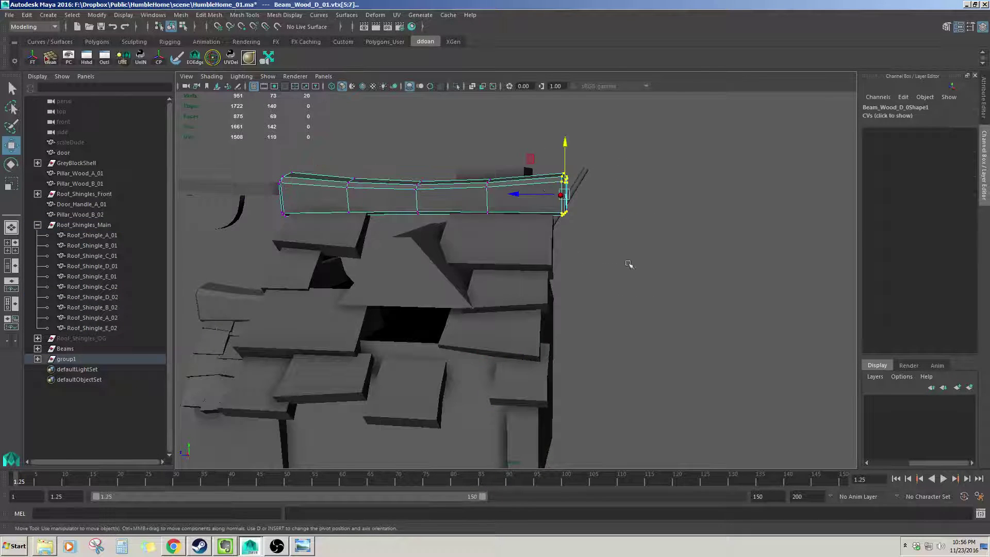
pyautogui.moveTo(517, 192); pyautogui.dragTo(536, 250)
pyautogui.press('F8')
# - Shift back shingles C_02, E_02 and B_02 slightly toward the back edge, placing Roof_Shingle_C_02 at about Z -419
pyautogui.click(536, 249)
pyautogui.click(534, 320)
pyautogui.moveTo(466, 328); pyautogui.dragTo(467, 335)
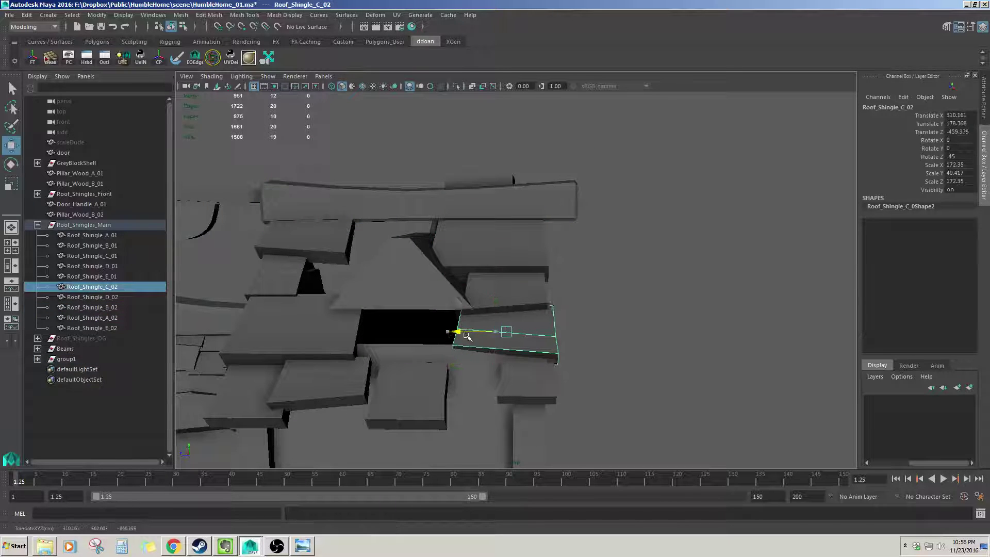
pyautogui.click(487, 300)
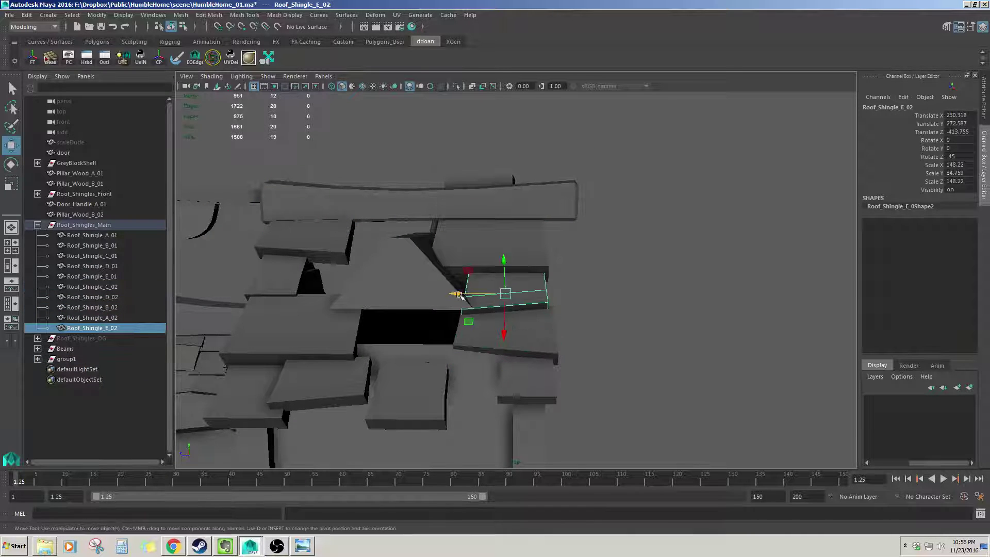
pyautogui.moveTo(459, 294); pyautogui.dragTo(468, 295)
pyautogui.click(497, 243)
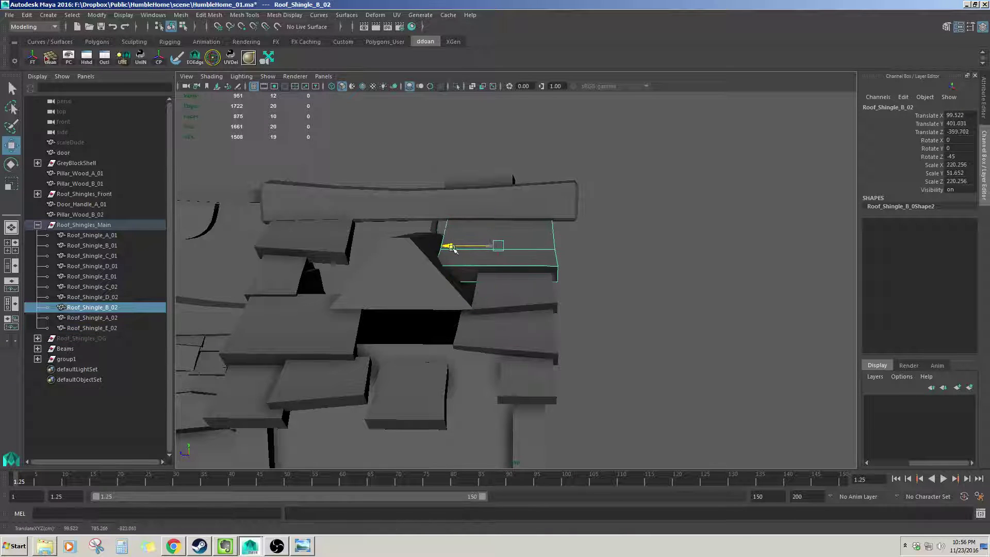
# - Readjust the back end vertices of Beam_Wood_D_01 along the ridge to fit the shifted shingles
pyautogui.click(569, 205)
pyautogui.keyDown('alt'); pyautogui.moveTo(570, 206); pyautogui.dragTo(599, 240); pyautogui.keyUp('alt')
pyautogui.press('F9')
pyautogui.moveTo(524, 216); pyautogui.dragTo(525, 216)
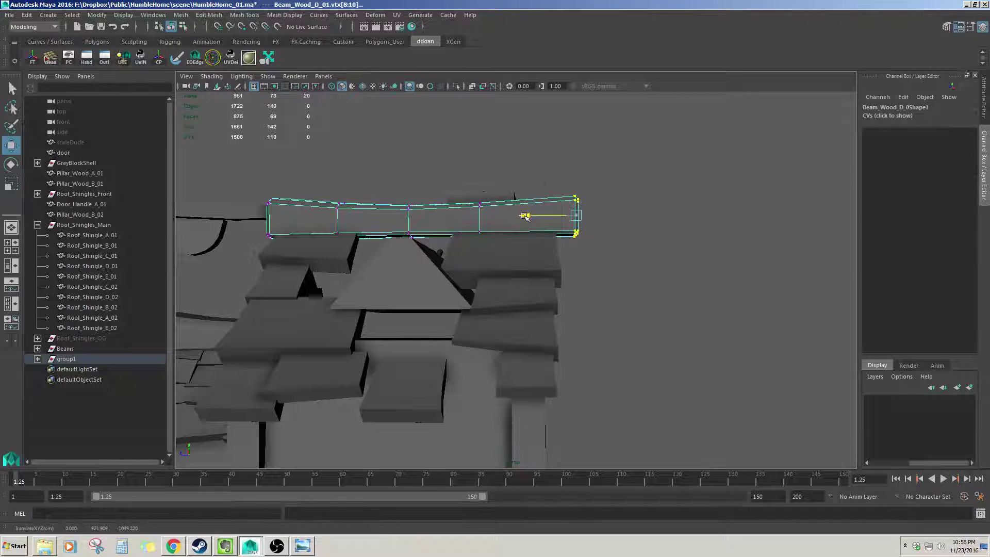
pyautogui.press('F8')
# - Select the house shell, pCube2, and move its back roof-slope vertex horizontally to follow the underside of the shingles
pyautogui.keyDown('alt'); pyautogui.moveTo(500, 277); pyautogui.dragTo(547, 292); pyautogui.keyUp('alt')
pyautogui.click(599, 299)
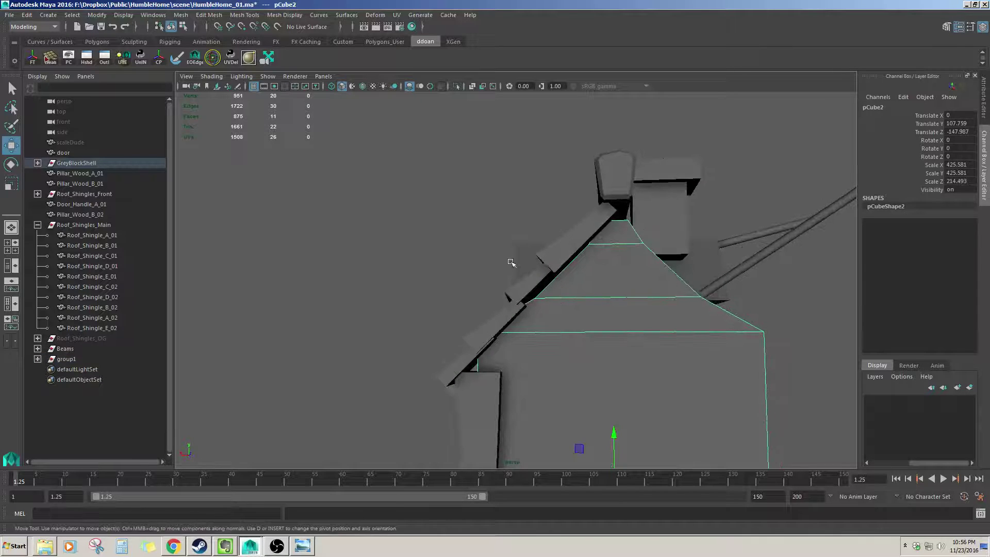
pyautogui.press('F9')
pyautogui.keyDown('alt'); pyautogui.moveTo(511, 263); pyautogui.dragTo(537, 291); pyautogui.keyUp('alt')
pyautogui.click(532, 291)
pyautogui.click(563, 295)
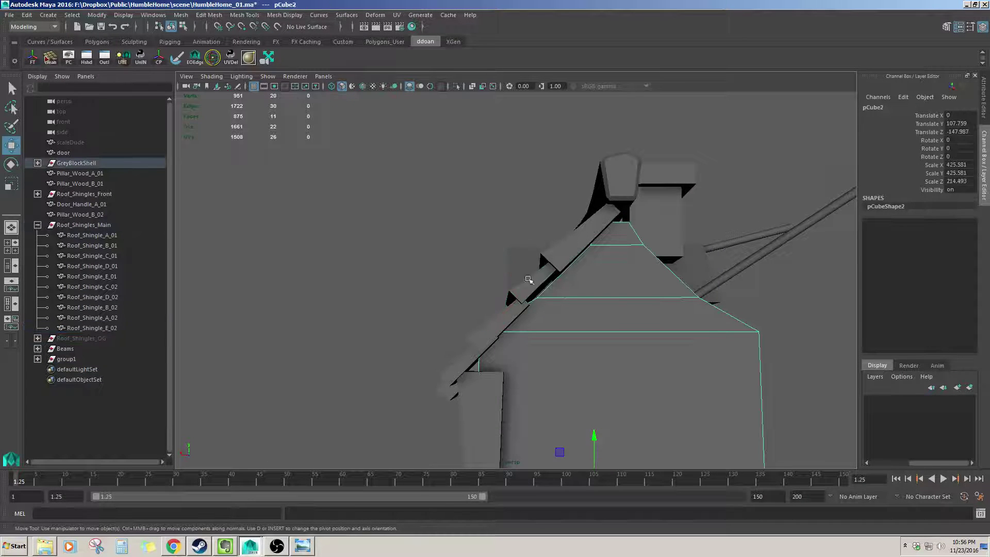
pyautogui.press('F8')
pyautogui.click(529, 298)
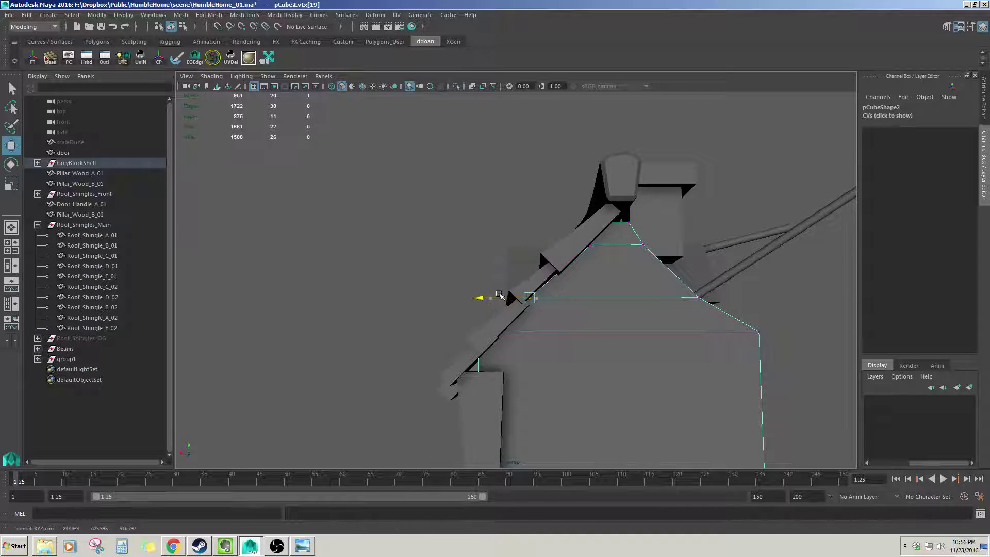
# - Adjust the upper back and the front roof-slope vertices of pCube2 horizontally to match the shingle slope
pyautogui.keyDown('alt'); pyautogui.moveTo(530, 250); pyautogui.dragTo(648, 309); pyautogui.keyUp('alt')
pyautogui.click(535, 267)
pyautogui.scroll(3, 577, 335)
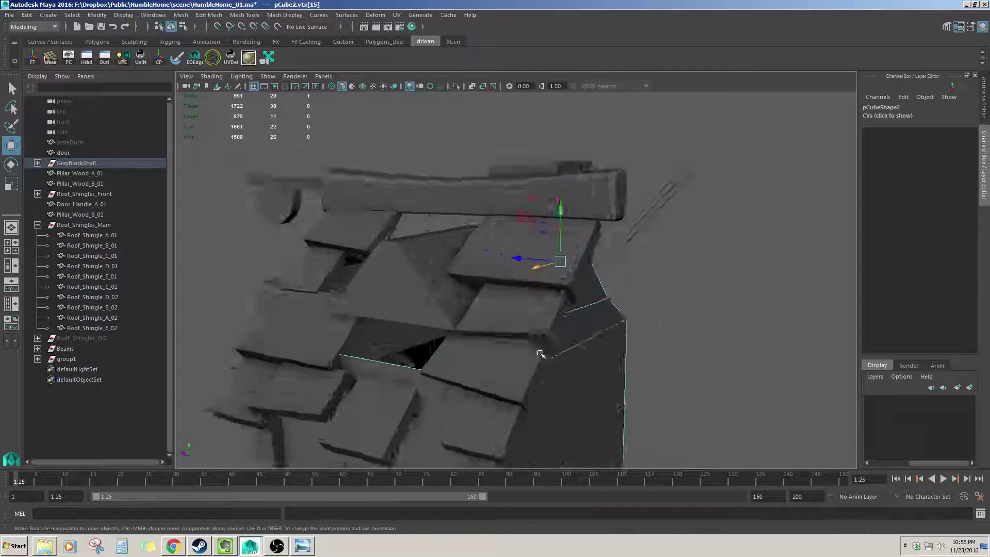
pyautogui.keyDown('alt'); pyautogui.moveTo(541, 354); pyautogui.dragTo(567, 320); pyautogui.keyUp('alt')
pyautogui.click(484, 376)
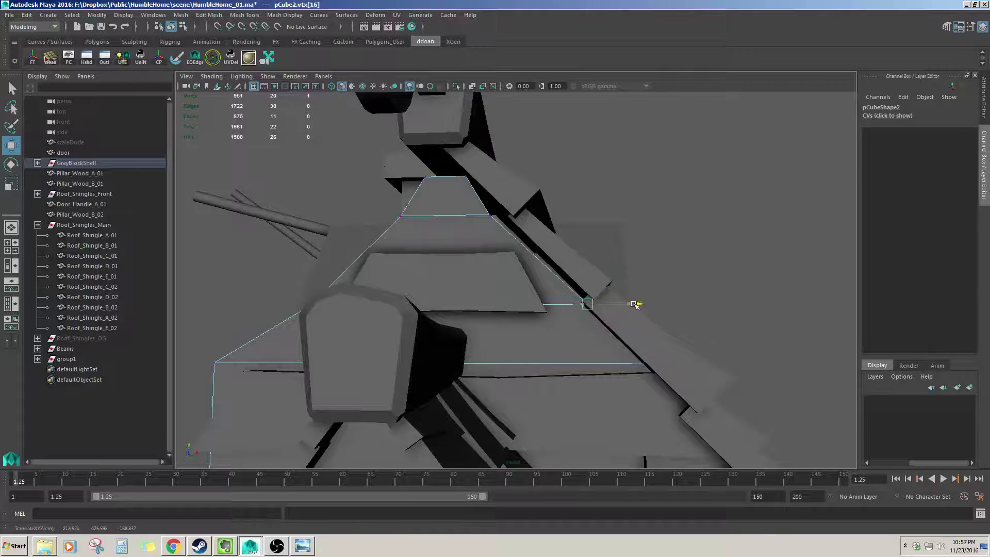
# - Move the upper and middle front roof-slope vertices of pCube2 on the shingled side to meet the shingles' underside
pyautogui.keyDown('alt'); pyautogui.moveTo(638, 306); pyautogui.dragTo(564, 284); pyautogui.keyUp('alt')
pyautogui.keyDown('alt'); pyautogui.moveTo(512, 255); pyautogui.dragTo(580, 254); pyautogui.keyUp('alt')
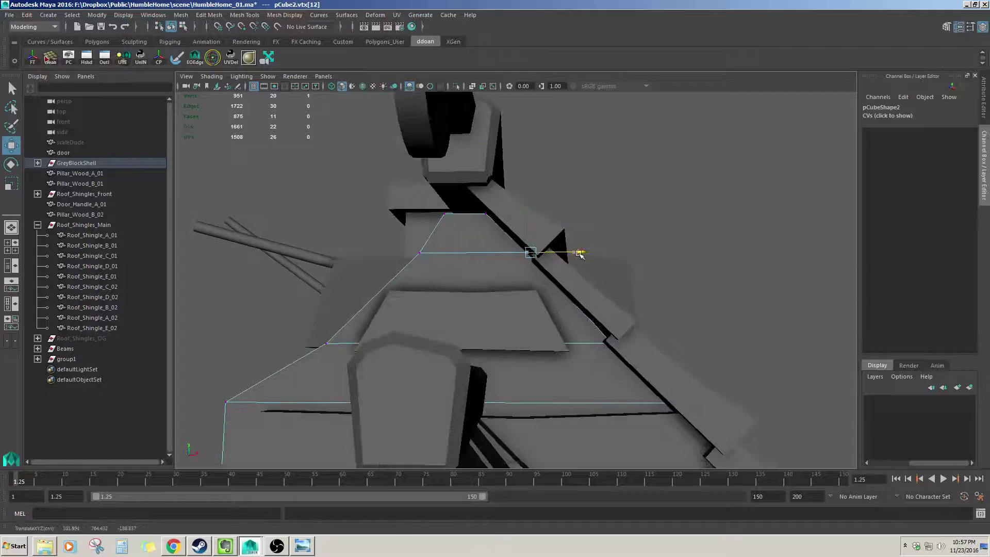
pyautogui.click(609, 343)
pyautogui.moveTo(611, 296); pyautogui.dragTo(612, 293)
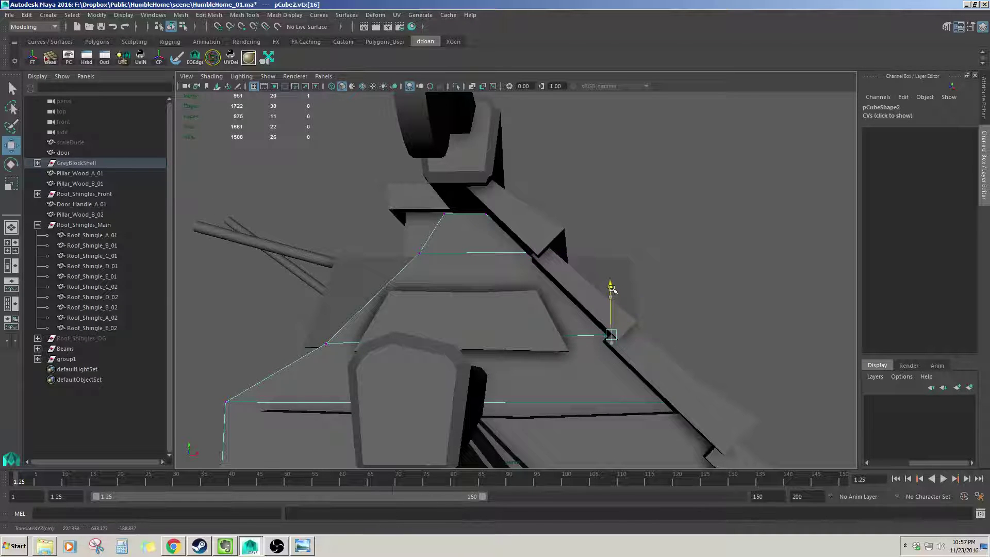
pyautogui.moveTo(657, 334); pyautogui.dragTo(659, 334)
# - Raise the front and back pairs of ridge vertices on pCube2 up toward the ridge beam
pyautogui.keyDown('alt'); pyautogui.moveTo(465, 220); pyautogui.dragTo(464, 244, button='middle'); pyautogui.keyUp('alt')
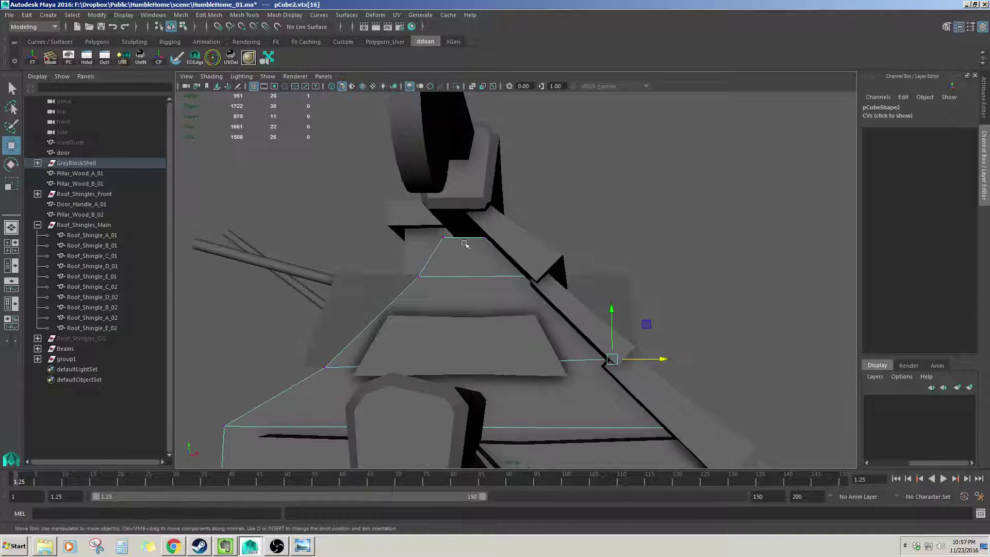
pyautogui.keyDown('alt'); pyautogui.moveTo(512, 246); pyautogui.dragTo(525, 258); pyautogui.keyUp('alt')
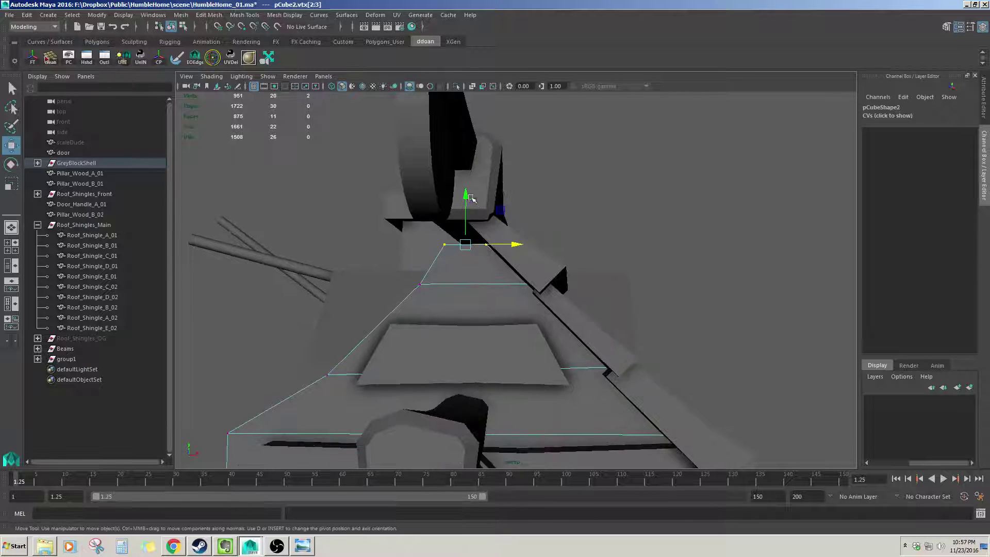
pyautogui.moveTo(466, 196); pyautogui.dragTo(489, 200)
pyautogui.keyDown('alt'); pyautogui.moveTo(603, 227); pyautogui.dragTo(554, 233); pyautogui.keyUp('alt')
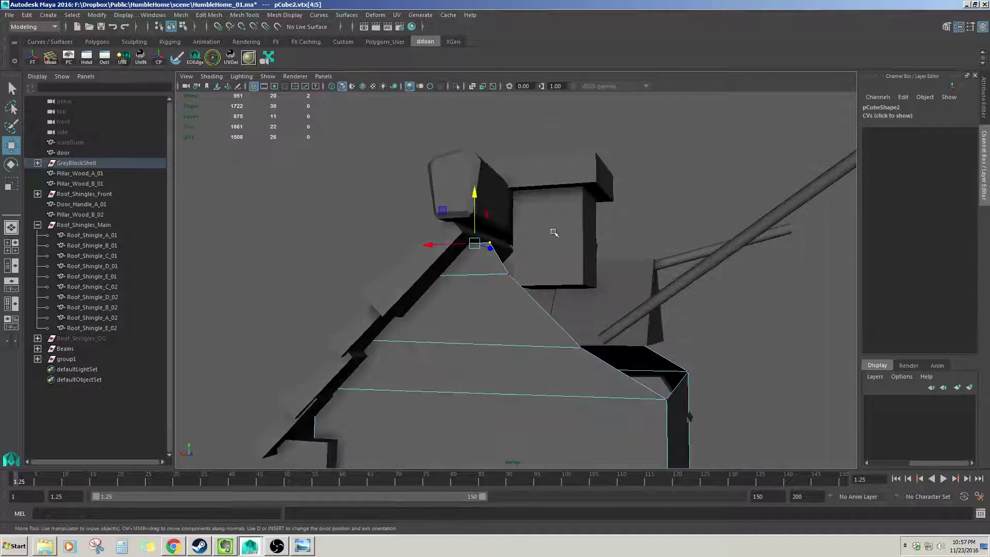
pyautogui.moveTo(474, 194); pyautogui.dragTo(475, 180)
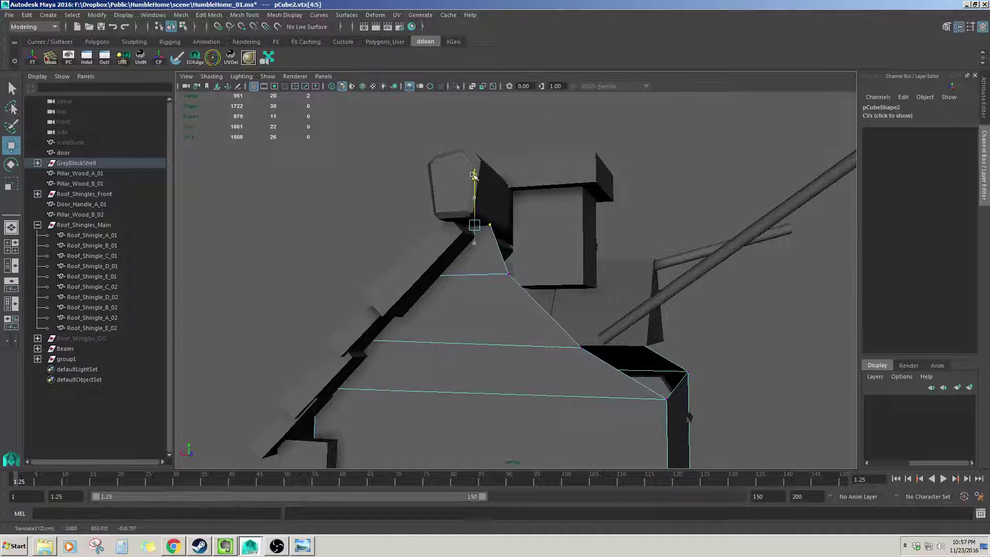
# - Shift the individual back ridge vertices of pCube2 horizontally to fit beneath the beam and shingles, and return to object mode
pyautogui.moveTo(490, 220); pyautogui.dragTo(446, 225)
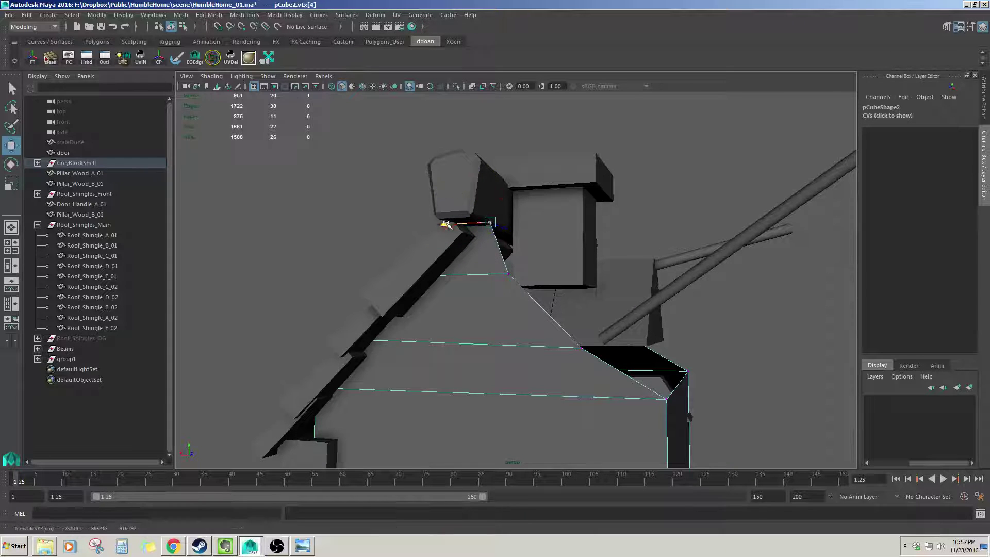
pyautogui.keyDown('alt'); pyautogui.moveTo(467, 306); pyautogui.dragTo(541, 280); pyautogui.keyUp('alt')
pyautogui.click(532, 290)
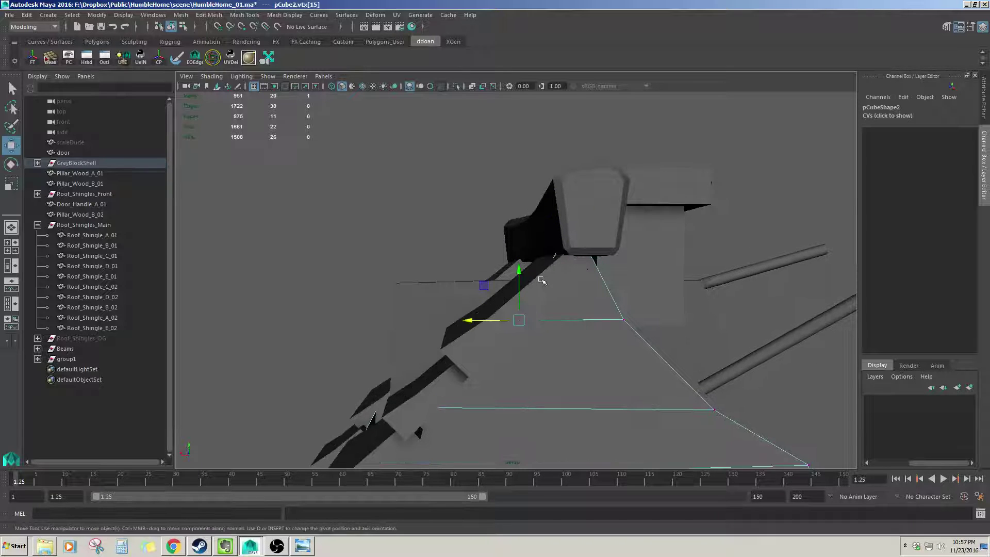
pyautogui.click(517, 293)
pyautogui.click(597, 297)
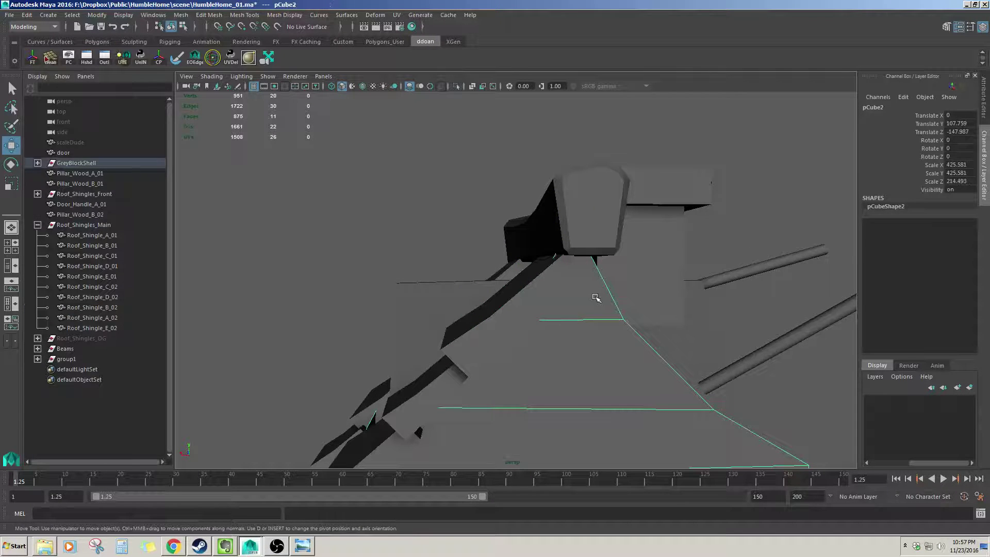
pyautogui.moveTo(596, 297); pyautogui.dragTo(546, 289, button='right')
pyautogui.moveTo(522, 229); pyautogui.dragTo(578, 286)
pyautogui.press('[')
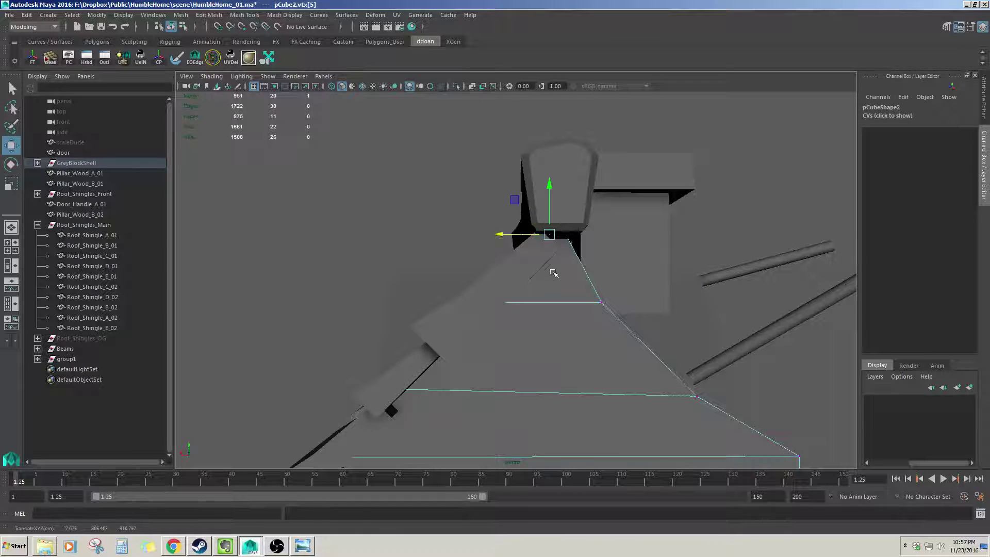
pyautogui.press('F8')
# - Try deleting the placeholder block pCube3 from the shingled roof slope
pyautogui.keyDown('alt'); pyautogui.moveTo(550, 325); pyautogui.dragTo(610, 332); pyautogui.keyUp('alt')
pyautogui.click(707, 320)
pyautogui.scroll(4, 665, 340)
pyautogui.click(585, 289)
pyautogui.keyDown('alt'); pyautogui.moveTo(586, 289); pyautogui.dragTo(618, 335); pyautogui.keyUp('alt')
pyautogui.scroll(3, 566, 300)
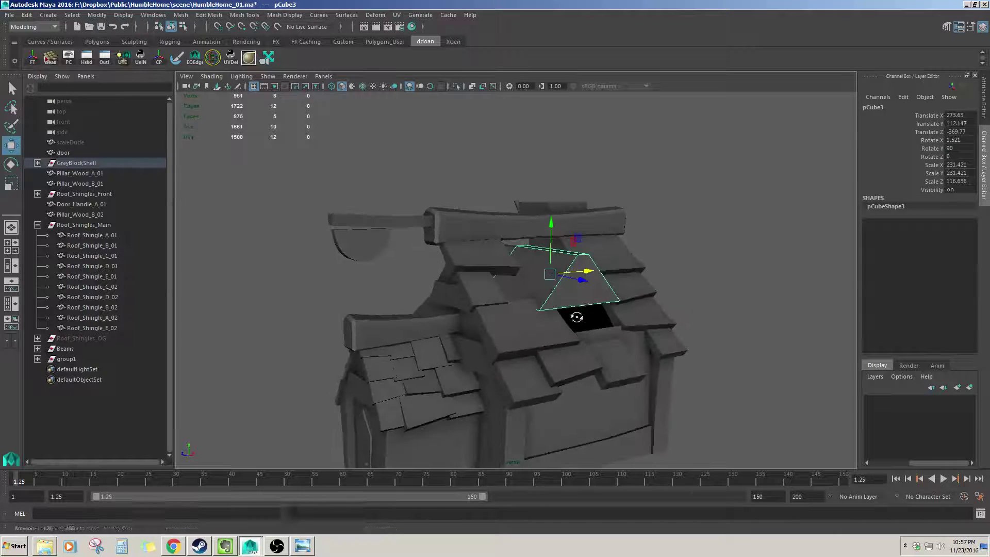
pyautogui.scroll(3, 561, 309)
pyautogui.scroll(-4, 568, 320)
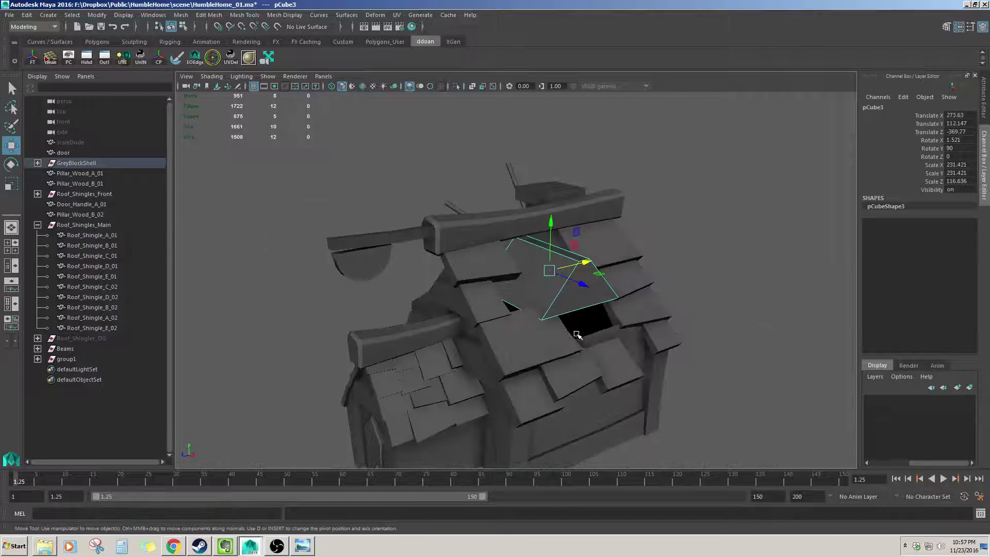
pyautogui.scroll(4, 582, 330)
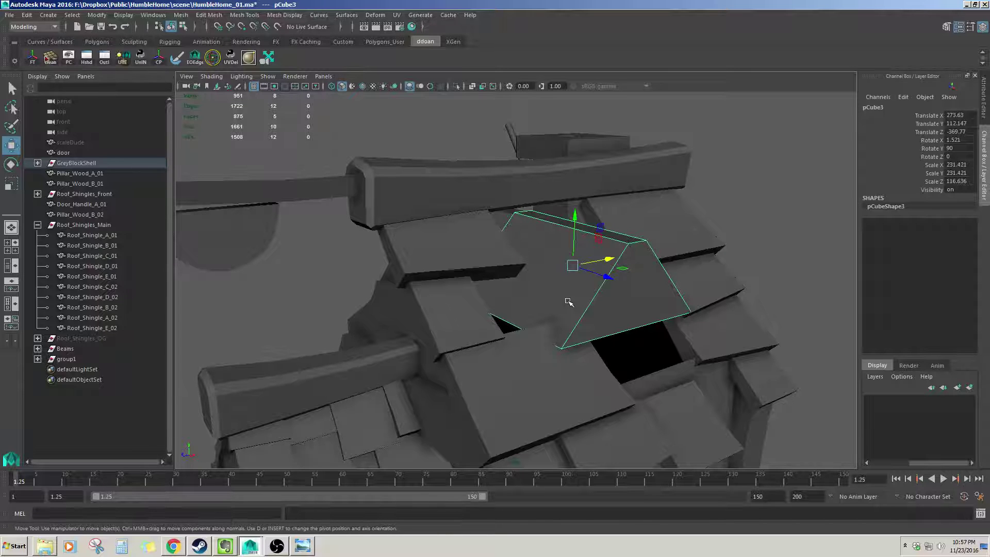
pyautogui.press('Delete')
pyautogui.scroll(-4, 601, 347)
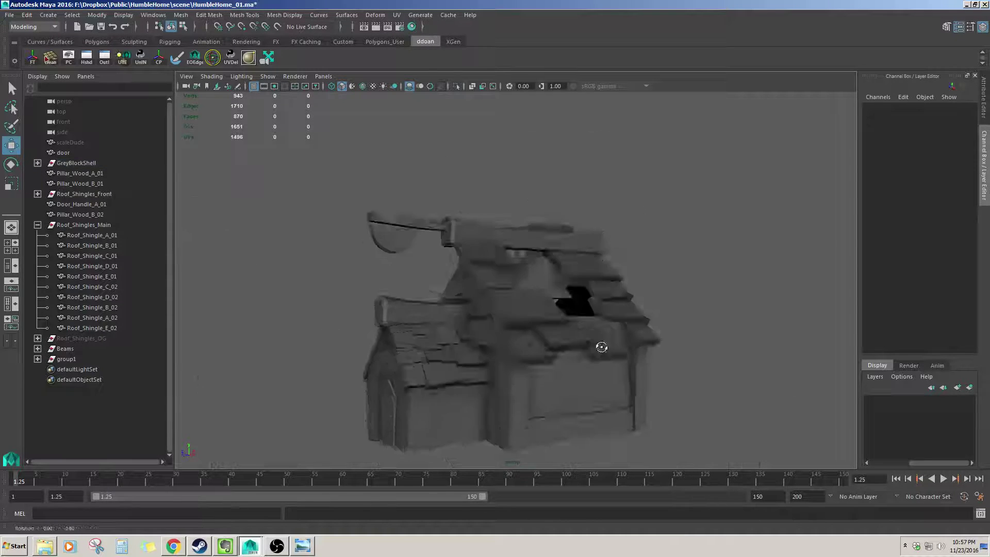
pyautogui.keyDown('alt'); pyautogui.moveTo(601, 347); pyautogui.dragTo(594, 338); pyautogui.keyUp('alt')
pyautogui.hotkey('ctrl', 'z')
# - Delete the two placeholder blocks sticking out of the main roof, including pCube3 on the shingled slope
pyautogui.click(681, 345)
pyautogui.scroll(4, 681, 345)
pyautogui.keyDown('alt'); pyautogui.moveTo(680, 345); pyautogui.dragTo(548, 330); pyautogui.keyUp('alt')
pyautogui.click(619, 248)
pyautogui.press('Delete')
pyautogui.click(576, 248)
pyautogui.keyDown('alt'); pyautogui.moveTo(576, 248); pyautogui.dragTo(546, 289); pyautogui.keyUp('alt')
pyautogui.press('Delete')
# - Move Roof_Shingle_A_02 back along the bottom row to about Z -347 and seat it at about X 400, Y 90
pyautogui.scroll(3, 553, 275)
pyautogui.click(609, 345)
pyautogui.keyDown('alt'); pyautogui.moveTo(609, 345); pyautogui.dragTo(636, 374); pyautogui.keyUp('alt')
pyautogui.click(669, 346)
pyautogui.keyDown('alt'); pyautogui.moveTo(637, 375); pyautogui.dragTo(610, 312); pyautogui.keyUp('alt')
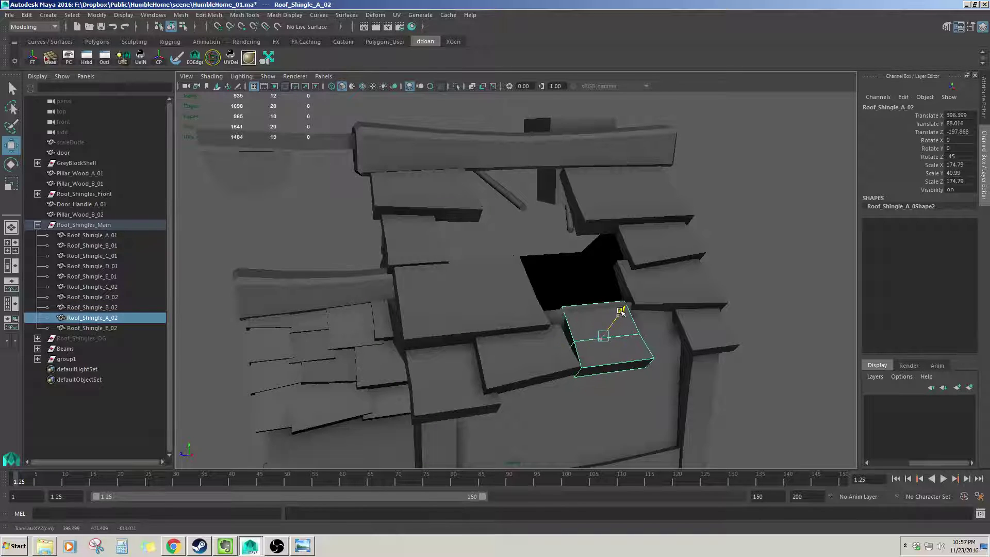
pyautogui.keyDown('alt'); pyautogui.moveTo(619, 335); pyautogui.dragTo(610, 344); pyautogui.keyUp('alt')
pyautogui.moveTo(525, 350); pyautogui.dragTo(578, 350)
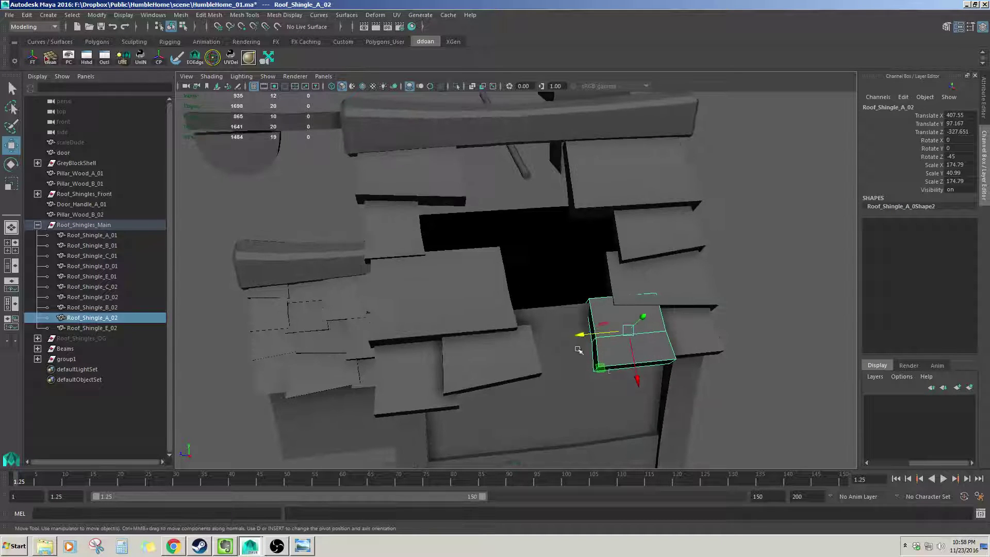
pyautogui.keyDown('alt'); pyautogui.moveTo(644, 380); pyautogui.dragTo(542, 302); pyautogui.keyUp('alt')
pyautogui.moveTo(574, 270); pyautogui.dragTo(575, 273)
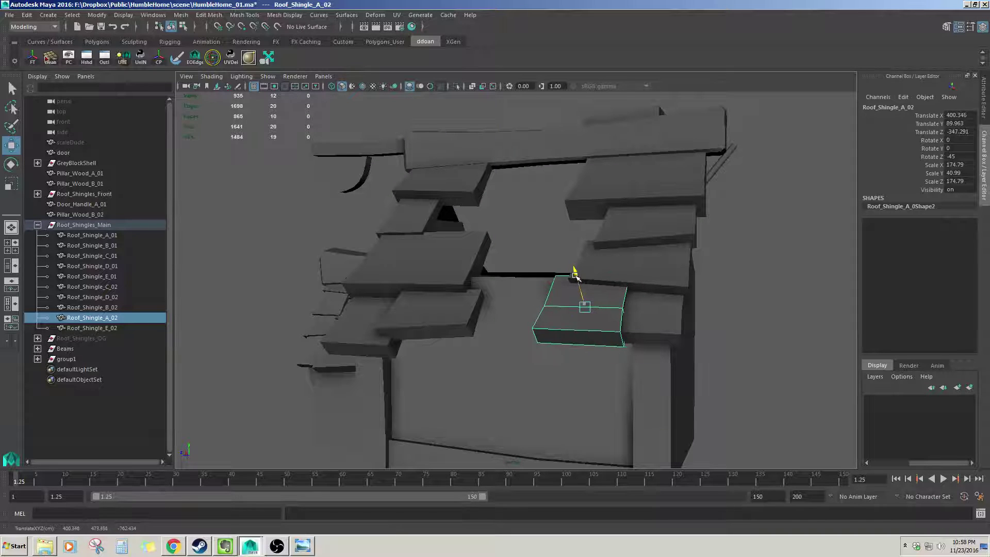
# - Duplicate back shingles C_02, D_02, B_02, A_02 and E_02, and slide the copies toward the roof's middle, with the E copy at about Z -143
pyautogui.click(98, 287)
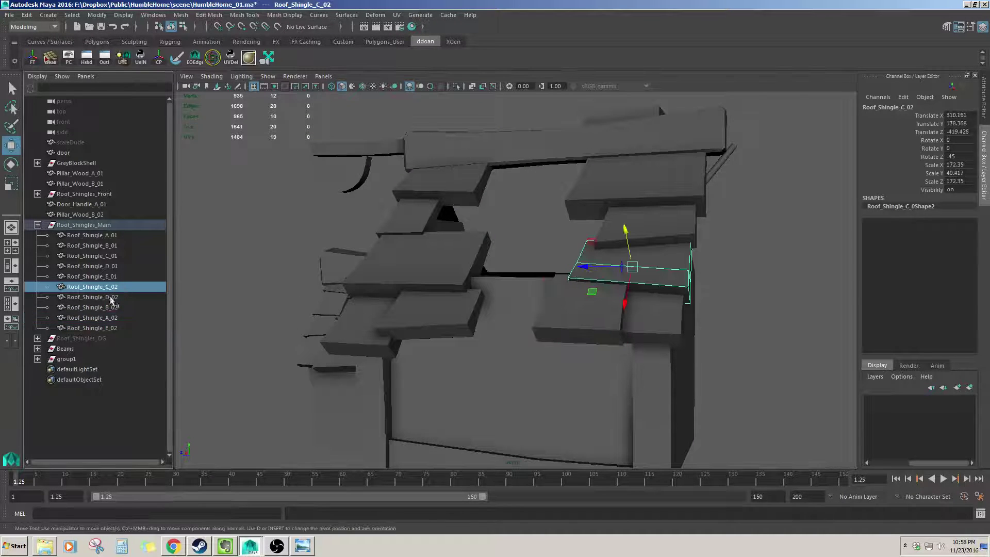
pyautogui.keyDown('shift'); pyautogui.click(116, 329); pyautogui.keyUp('shift')
pyautogui.keyDown('alt'); pyautogui.moveTo(558, 338); pyautogui.dragTo(627, 360); pyautogui.keyUp('alt')
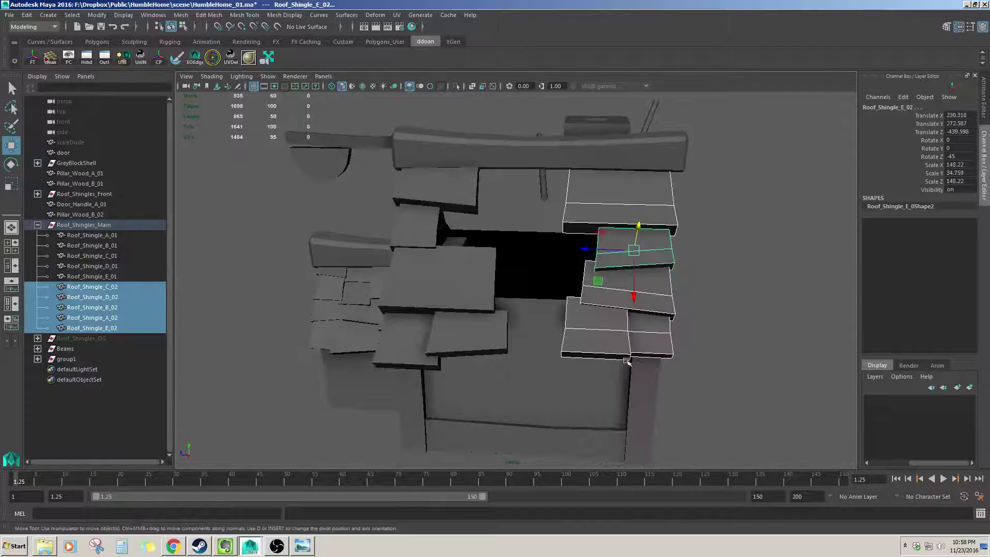
pyautogui.hotkey('ctrl', 'd')
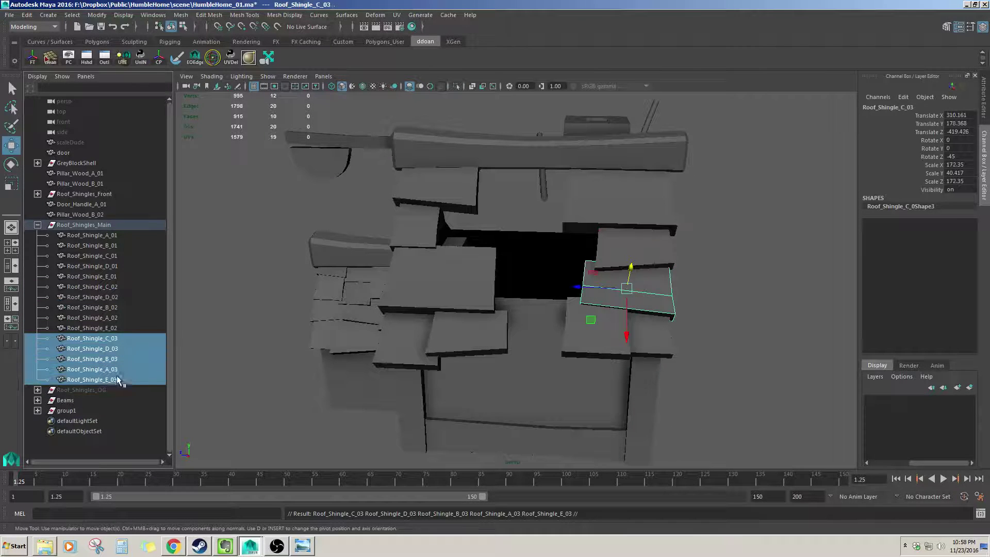
pyautogui.click(117, 340)
pyautogui.keyDown('shift'); pyautogui.click(115, 378); pyautogui.keyUp('shift')
pyautogui.moveTo(586, 250); pyautogui.dragTo(487, 246)
pyautogui.keyDown('alt'); pyautogui.moveTo(643, 239); pyautogui.dragTo(681, 270); pyautogui.keyUp('alt')
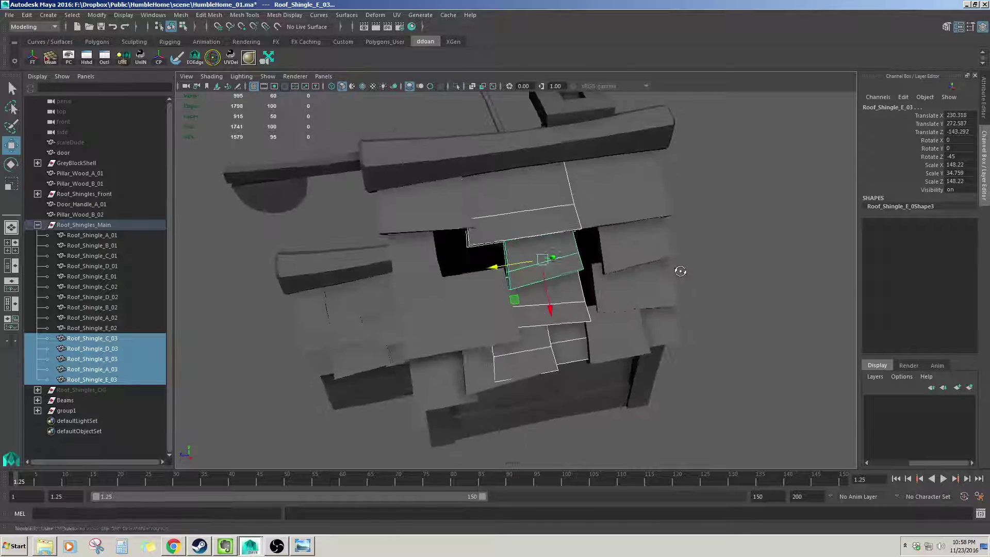
# - Scale Roof_Shingle_B_03 down uniformly to about 142 in X and slide it forward along the ridge to about Z -36
pyautogui.click(488, 234)
pyautogui.press('r')
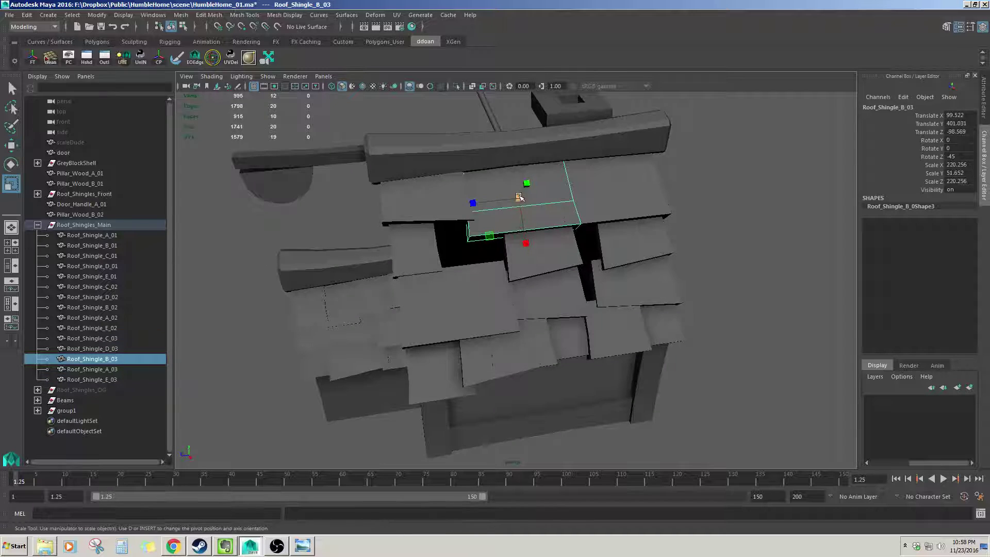
pyautogui.moveTo(518, 195); pyautogui.dragTo(524, 247)
pyautogui.press('w')
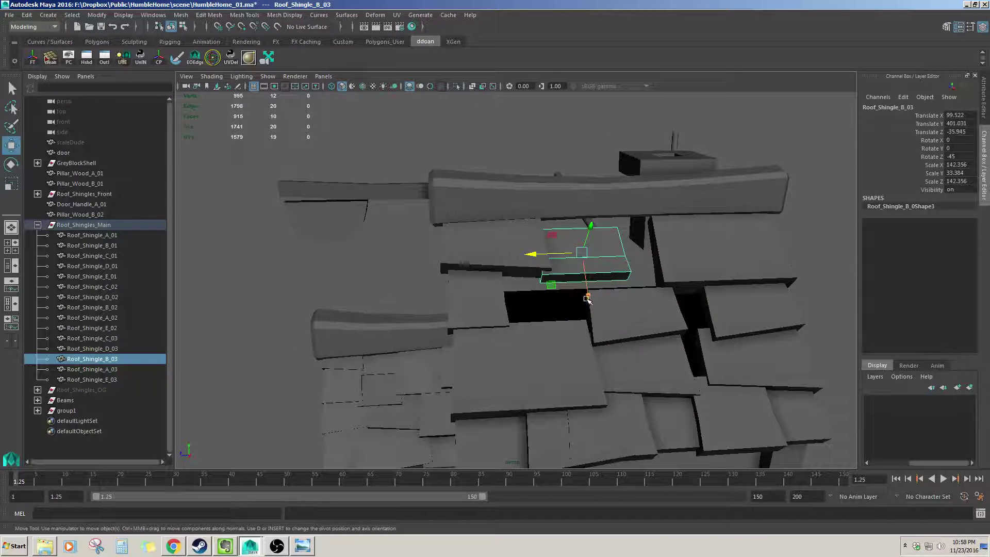
pyautogui.keyDown('alt'); pyautogui.moveTo(587, 298); pyautogui.dragTo(671, 336); pyautogui.keyUp('alt')
# - Try moving Roof_Shingle_E_03 up to the ridge row at about X 92, Y 410, Z -59 in place of B_03
pyautogui.click(669, 336)
pyautogui.moveTo(634, 382); pyautogui.dragTo(639, 292)
pyautogui.hotkey('ctrl', 'z')
pyautogui.click(625, 304)
pyautogui.scroll(2, 631, 366)
pyautogui.keyDown('alt'); pyautogui.moveTo(639, 291); pyautogui.dragTo(649, 331); pyautogui.keyUp('alt')
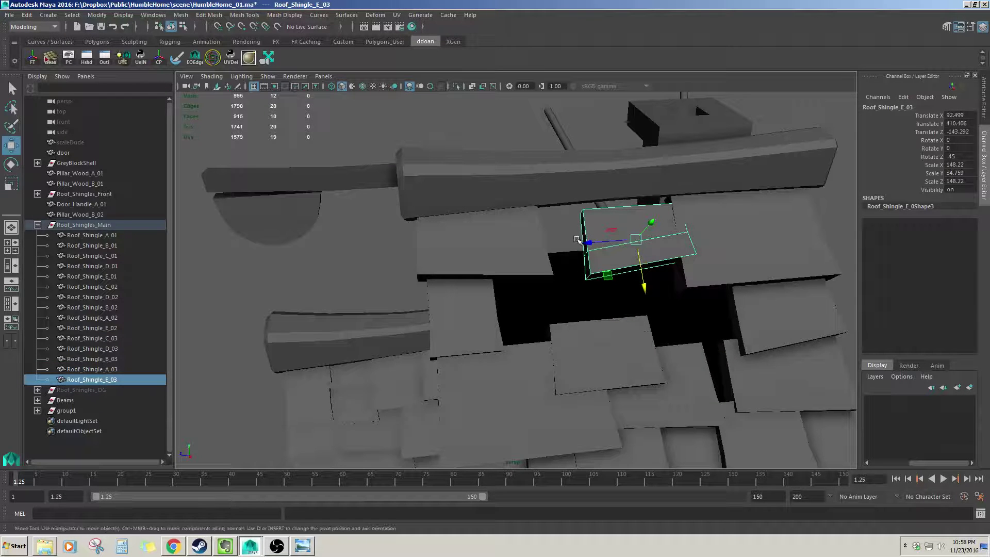
pyautogui.moveTo(587, 245); pyautogui.dragTo(626, 289)
pyautogui.press('r')
pyautogui.press('w')
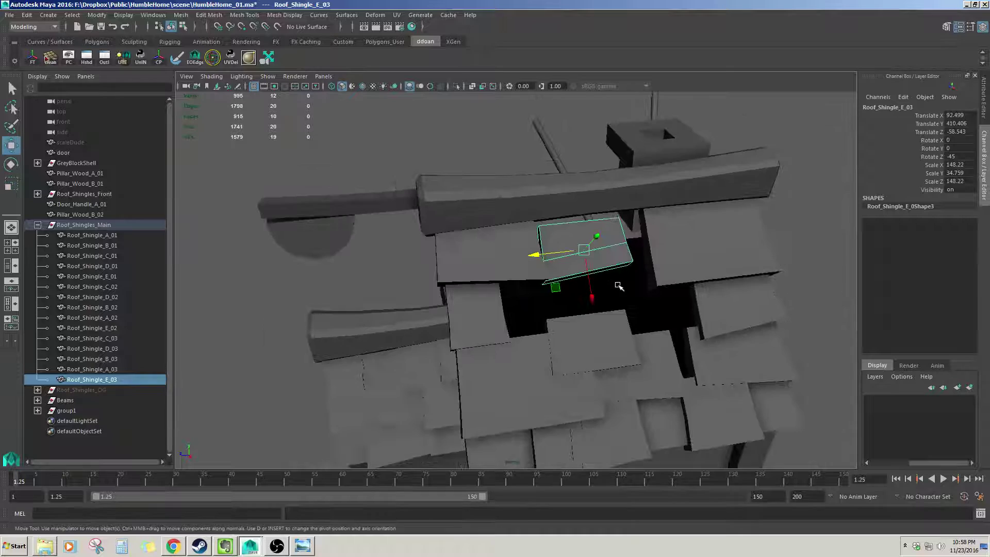
# - Try moving Roof_Shingle_C_03 up the slope into the row just below the ridge shingles
pyautogui.click(652, 362)
pyautogui.moveTo(639, 422); pyautogui.dragTo(620, 346)
pyautogui.click(581, 264)
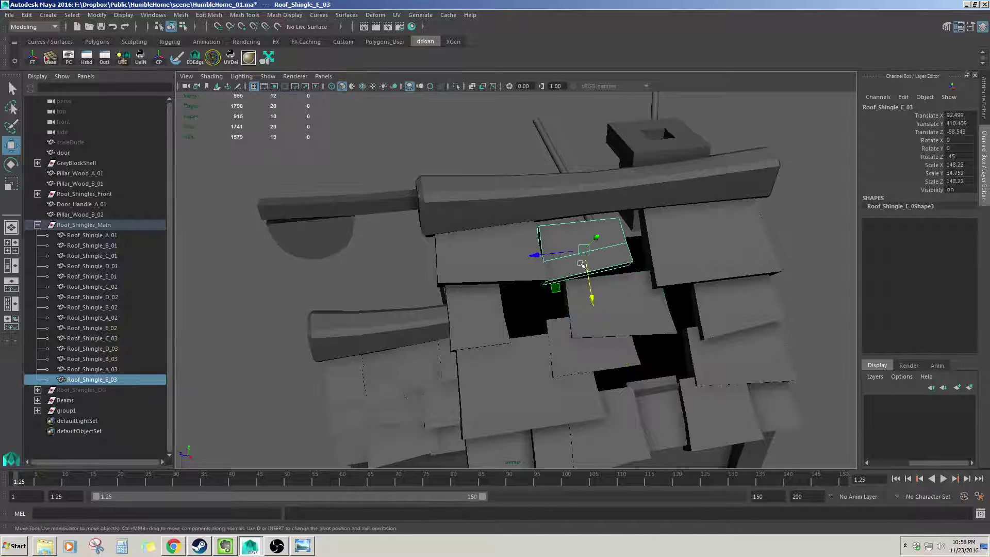
# - Undo the rearrangement of shingles C_03, E_03 and B_03, including the scaling of B_03
pyautogui.hotkey('ctrl', 'z')
pyautogui.hotkey('ctrl', 'z')
pyautogui.hotkey('ctrl', 'z')
pyautogui.hotkey('ctrl', 'z')
pyautogui.hotkey('ctrl', 'z')
pyautogui.hotkey('ctrl', 'z')
pyautogui.hotkey('ctrl', 'z')
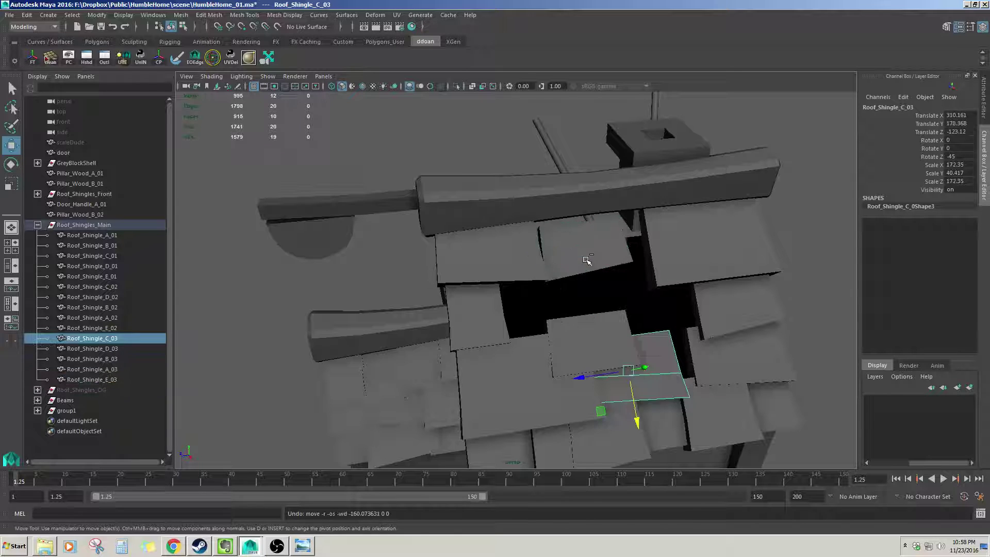
pyautogui.hotkey('ctrl', 'z')
pyautogui.hotkey('ctrl', 'z')
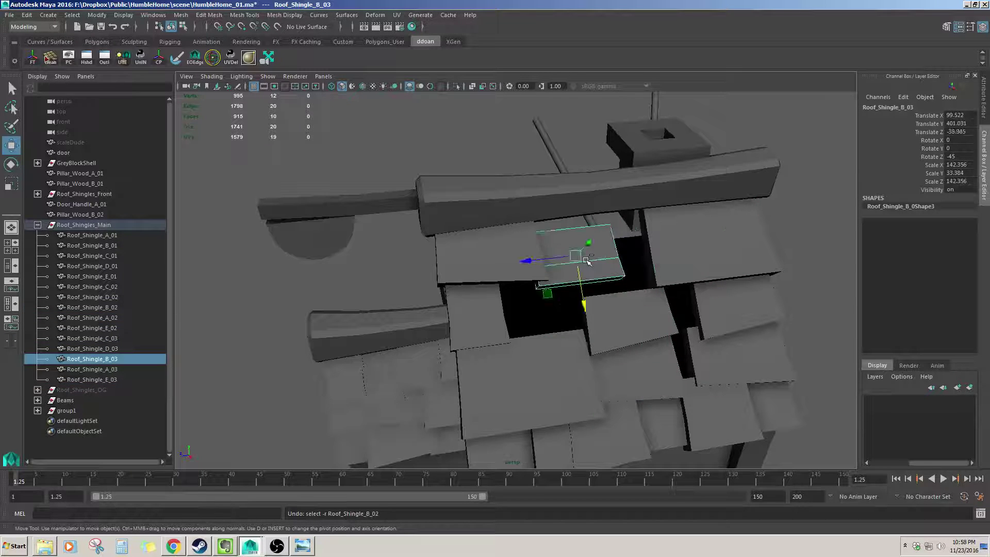
pyautogui.hotkey('ctrl', 'z')
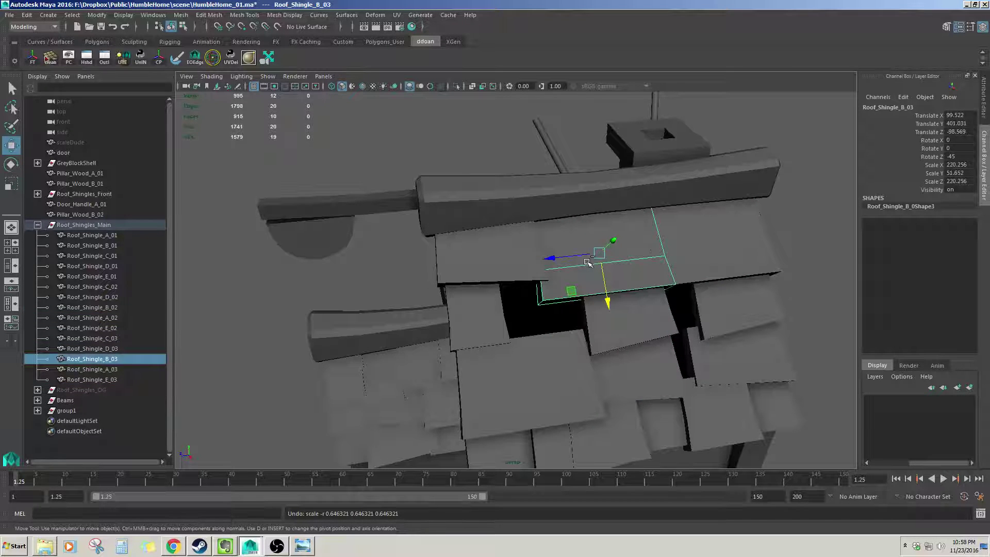
# - Move Roof_Shingle_B_03 down the slope from the ridge row to about X 298, Y 203
pyautogui.click(645, 317)
pyautogui.click(600, 277)
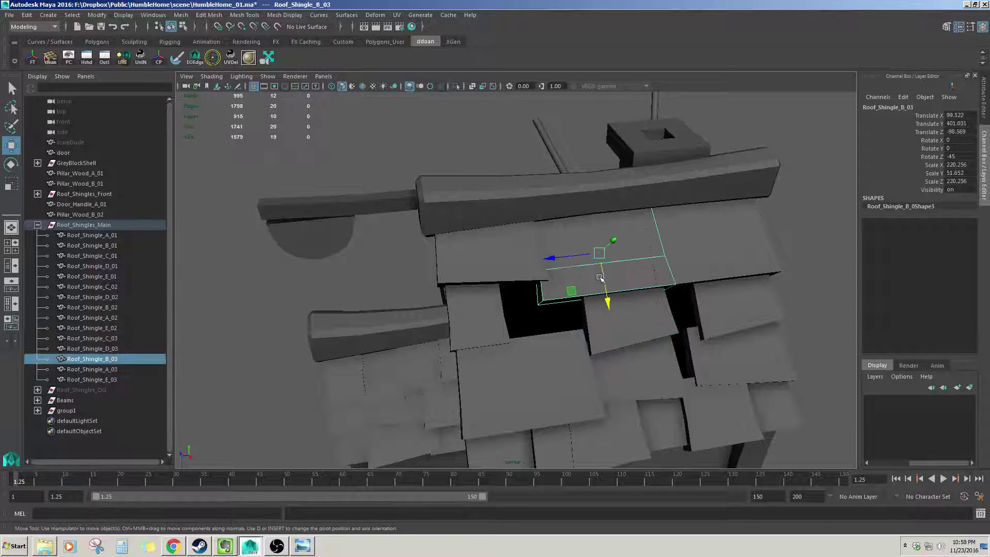
pyautogui.moveTo(610, 308); pyautogui.dragTo(629, 416)
# - Enlarge Roof_Shingle_E_03 to about 171 in X and place it beside the front second-row shingle at about X 194, Y 325, Z 53
pyautogui.click(622, 331)
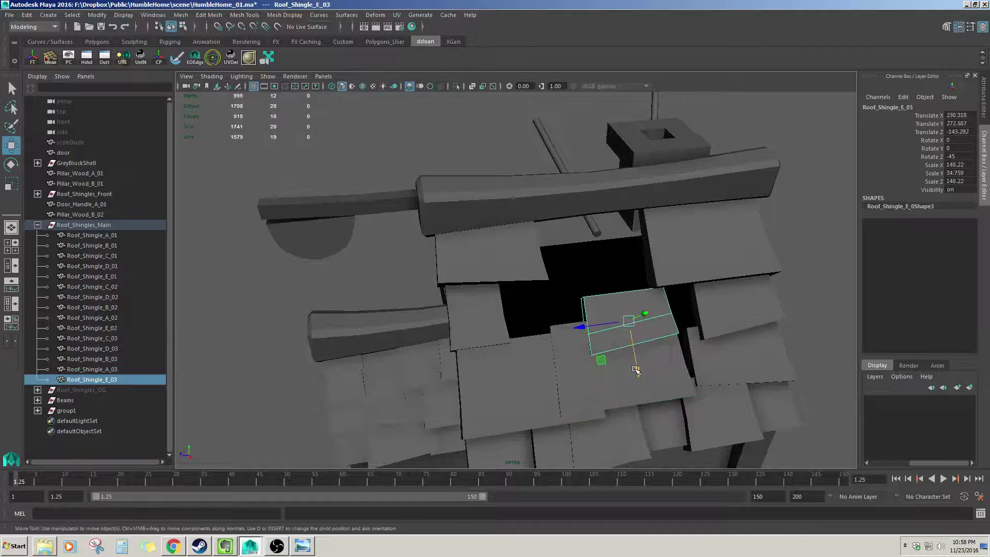
pyautogui.moveTo(636, 370); pyautogui.dragTo(628, 346)
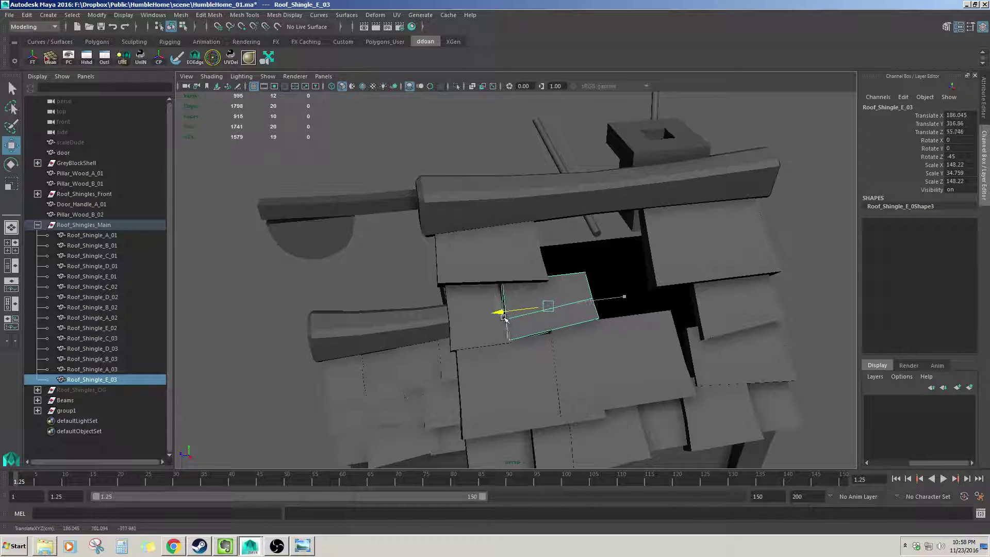
pyautogui.moveTo(495, 318); pyautogui.dragTo(490, 317)
pyautogui.keyDown('alt'); pyautogui.moveTo(491, 316); pyautogui.dragTo(570, 298); pyautogui.keyUp('alt')
pyautogui.press('r')
pyautogui.press('w')
pyautogui.moveTo(503, 296)
pyautogui.mouseDown()
pyautogui.moveTo(544, 294)
pyautogui.moveTo(515, 301)
pyautogui.mouseUp()
pyautogui.keyDown('alt'); pyautogui.moveTo(523, 314); pyautogui.dragTo(539, 305); pyautogui.keyUp('alt')
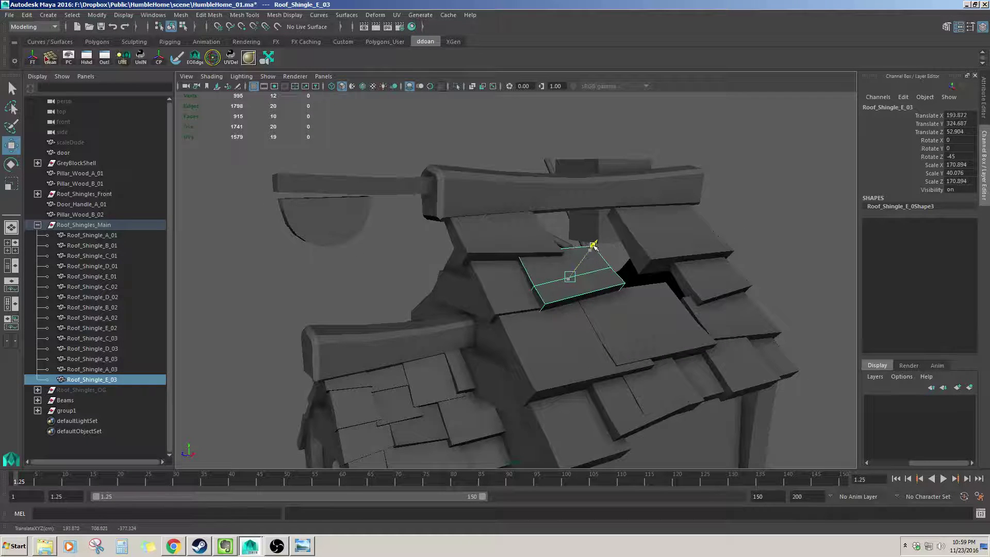
pyautogui.click(752, 222)
# - Move Roof_Shingle_B_03 up the slope into the second row at about X 209, Y 292, Z -188
pyautogui.keyDown('alt'); pyautogui.moveTo(650, 292); pyautogui.dragTo(650, 327); pyautogui.keyUp('alt')
pyautogui.click(674, 330)
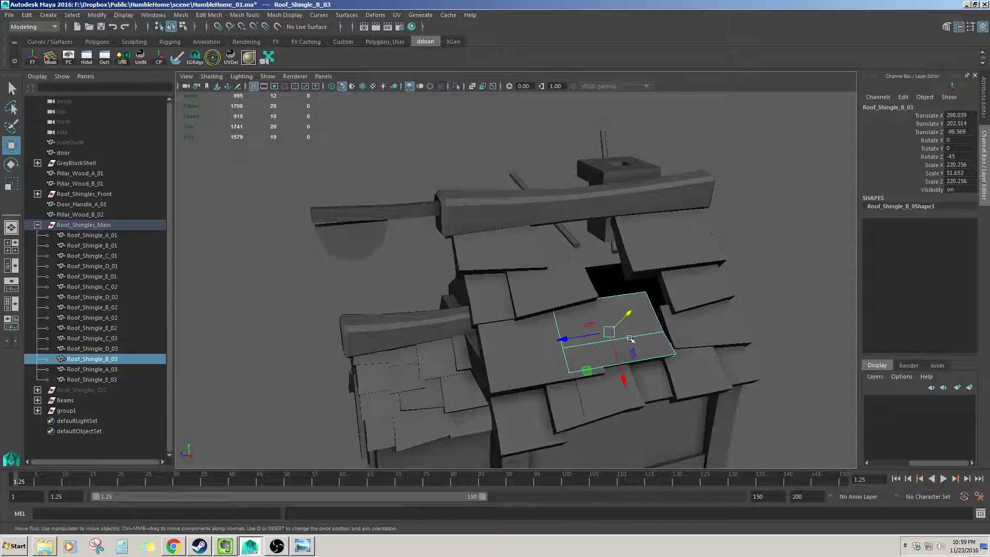
pyautogui.moveTo(624, 381); pyautogui.dragTo(612, 332)
pyautogui.keyDown('alt'); pyautogui.moveTo(613, 346); pyautogui.dragTo(564, 299); pyautogui.keyUp('alt')
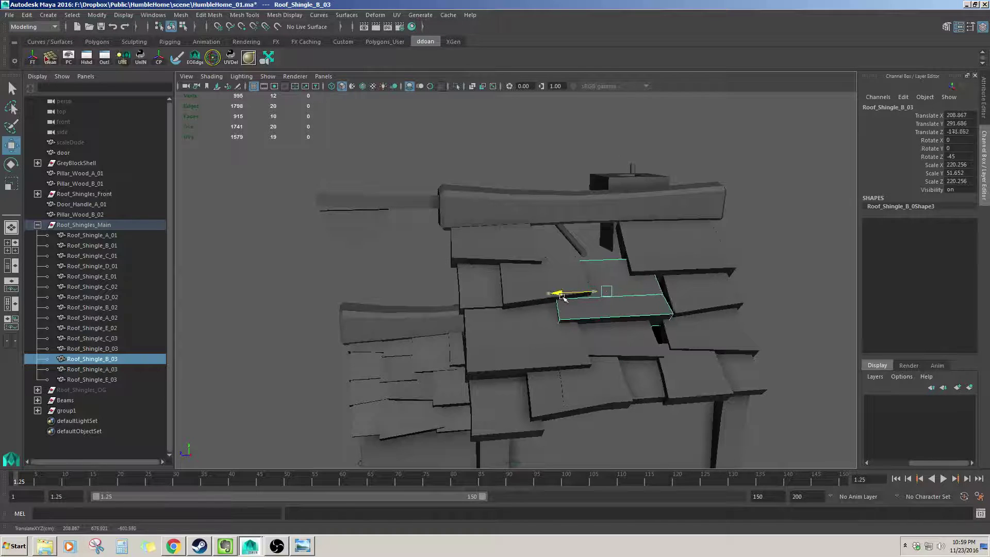
pyautogui.moveTo(633, 333); pyautogui.dragTo(629, 324)
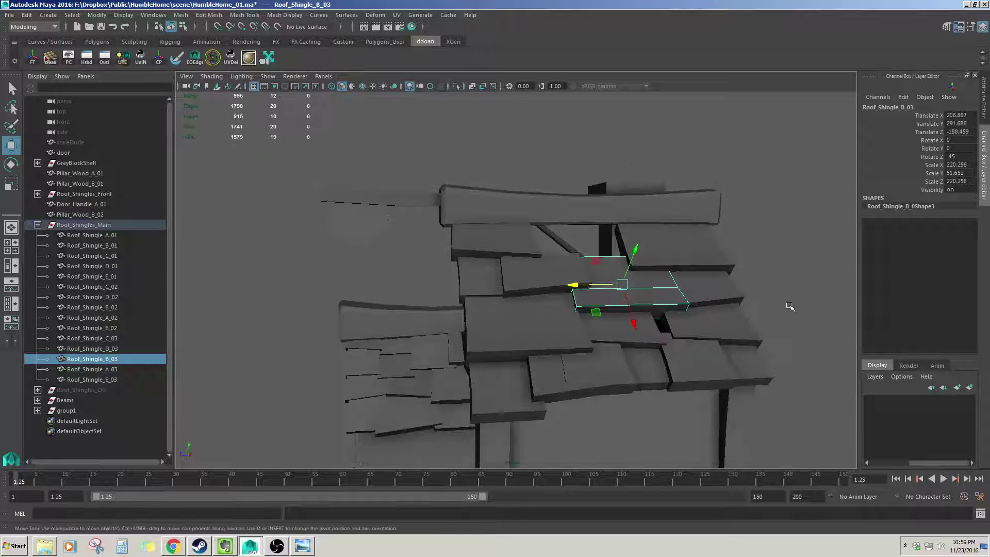
# - Lift Roof_Shingle_E_01 out of the eave row to about X 594, Y 256, clear of the roof surface
pyautogui.keyDown('alt'); pyautogui.moveTo(704, 311); pyautogui.dragTo(714, 361, button='right'); pyautogui.keyUp('alt')
pyautogui.click(655, 377)
pyautogui.scroll(-3, 655, 378)
pyautogui.keyDown('alt'); pyautogui.moveTo(655, 377); pyautogui.dragTo(649, 350); pyautogui.keyUp('alt')
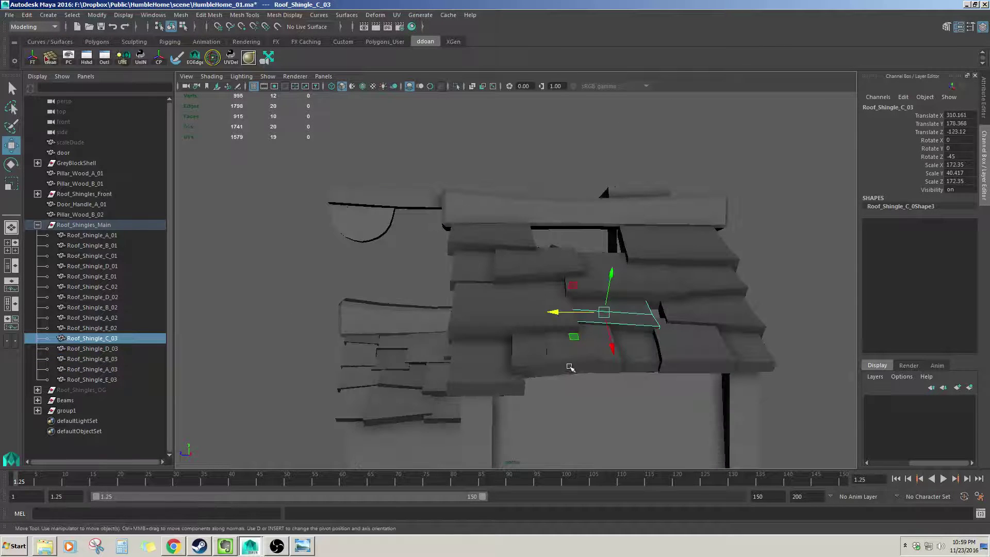
pyautogui.click(553, 371)
pyautogui.keyDown('alt'); pyautogui.moveTo(553, 372); pyautogui.dragTo(548, 419); pyautogui.keyUp('alt')
pyautogui.keyDown('alt'); pyautogui.moveTo(547, 419); pyautogui.dragTo(548, 379); pyautogui.keyUp('alt')
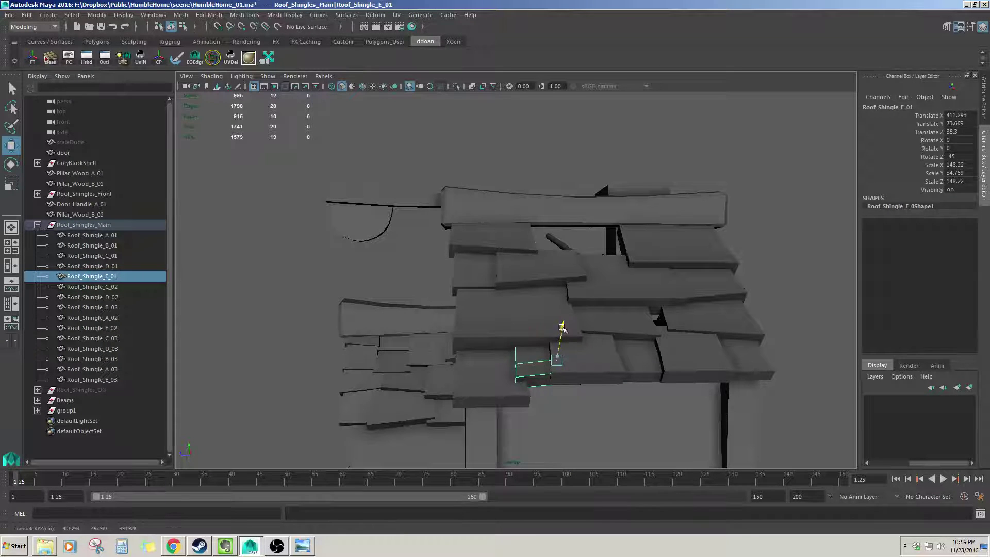
pyautogui.moveTo(563, 304); pyautogui.dragTo(571, 251)
# - Slide Roof_Shingle_A_03 along the eave row to about Z 6 and move Roof_Shingle_D_03 in beside it
pyautogui.keyDown('alt'); pyautogui.moveTo(580, 356); pyautogui.dragTo(586, 387); pyautogui.keyUp('alt')
pyautogui.click(587, 389)
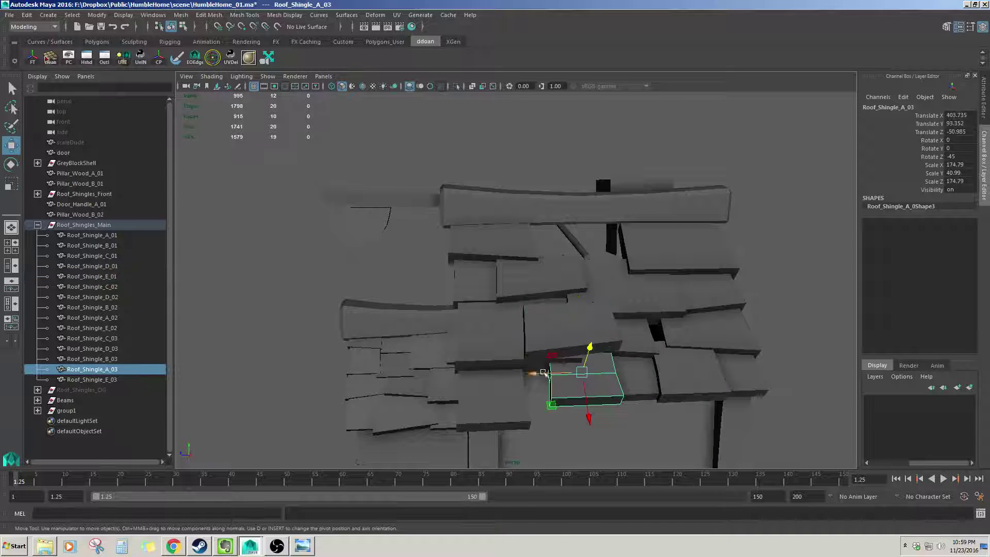
pyautogui.click(612, 388)
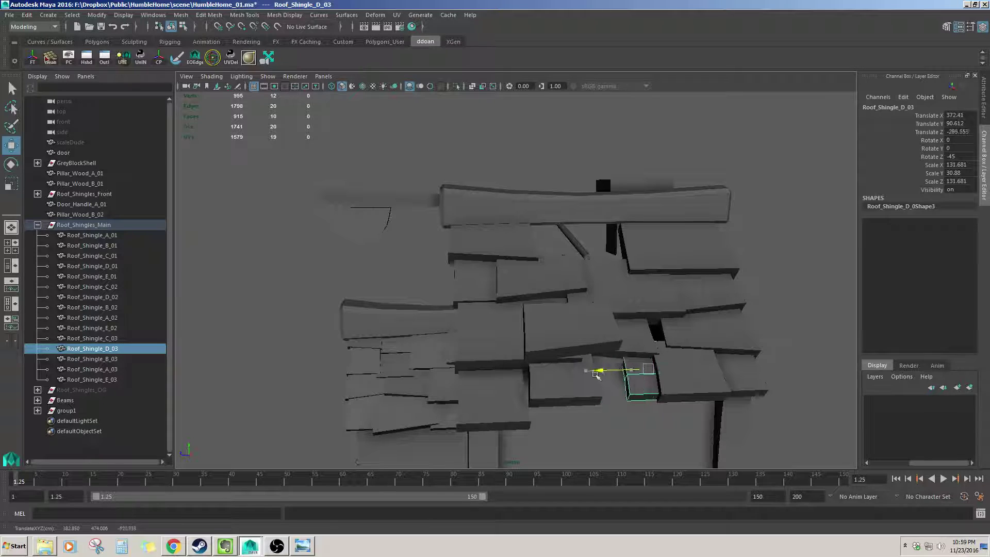
pyautogui.click(548, 388)
pyautogui.keyDown('alt'); pyautogui.moveTo(576, 394); pyautogui.dragTo(587, 340, button='middle'); pyautogui.keyUp('alt')
pyautogui.scroll(4, 588, 343)
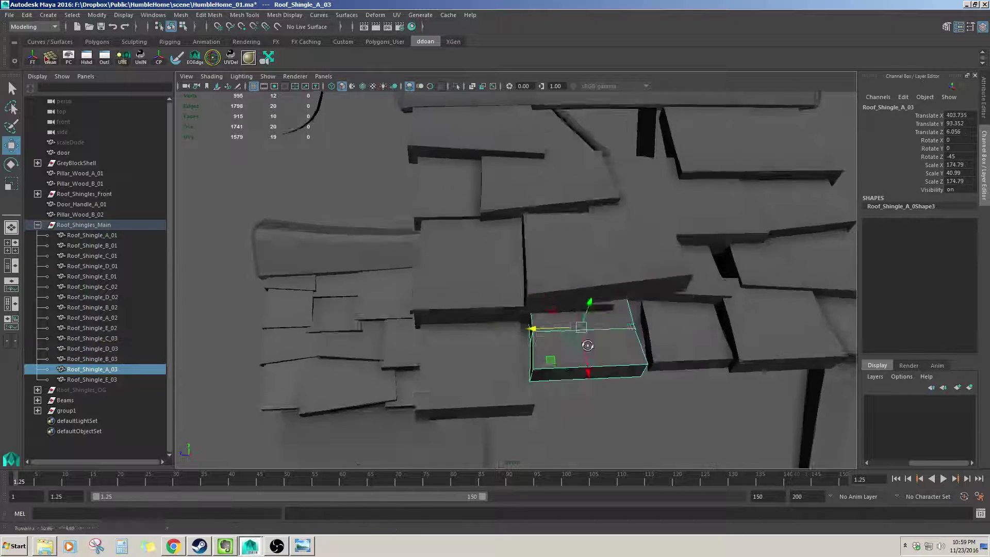
# - Lower Roof_Shingle_A_03 down the slope to about X 412, Y 85 and enlarge it
pyautogui.keyDown('alt'); pyautogui.moveTo(588, 345); pyautogui.dragTo(588, 393); pyautogui.keyUp('alt')
pyautogui.keyDown('alt'); pyautogui.moveTo(588, 393); pyautogui.dragTo(593, 371); pyautogui.keyUp('alt')
pyautogui.press('r')
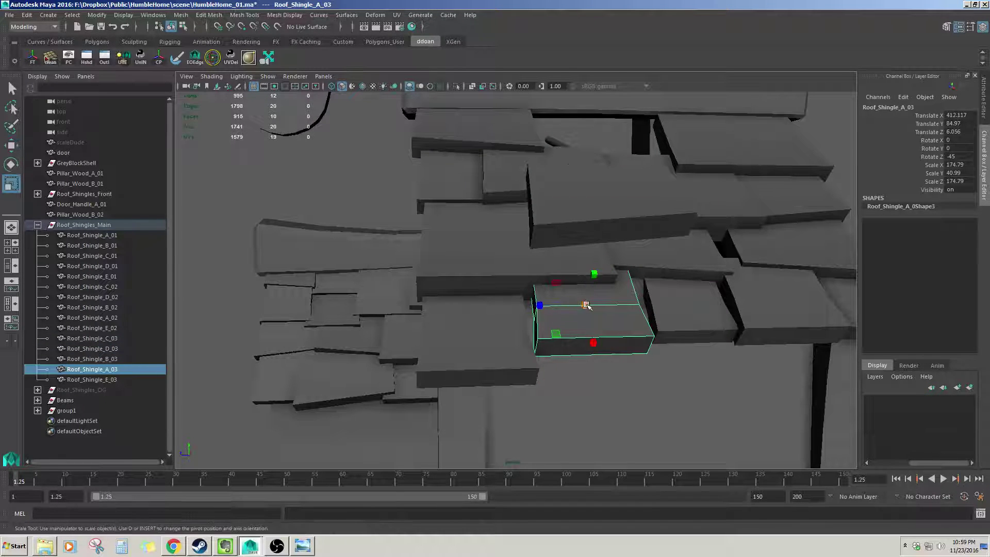
pyautogui.moveTo(586, 305); pyautogui.dragTo(591, 279)
pyautogui.press('w')
pyautogui.keyDown('alt'); pyautogui.moveTo(673, 310); pyautogui.dragTo(635, 314); pyautogui.keyUp('alt')
# - Enlarge Roof_Shingle_D_03 in the eave row and shift the end shingle Roof_Shingle_D_02 slightly down the slope
pyautogui.click(669, 317)
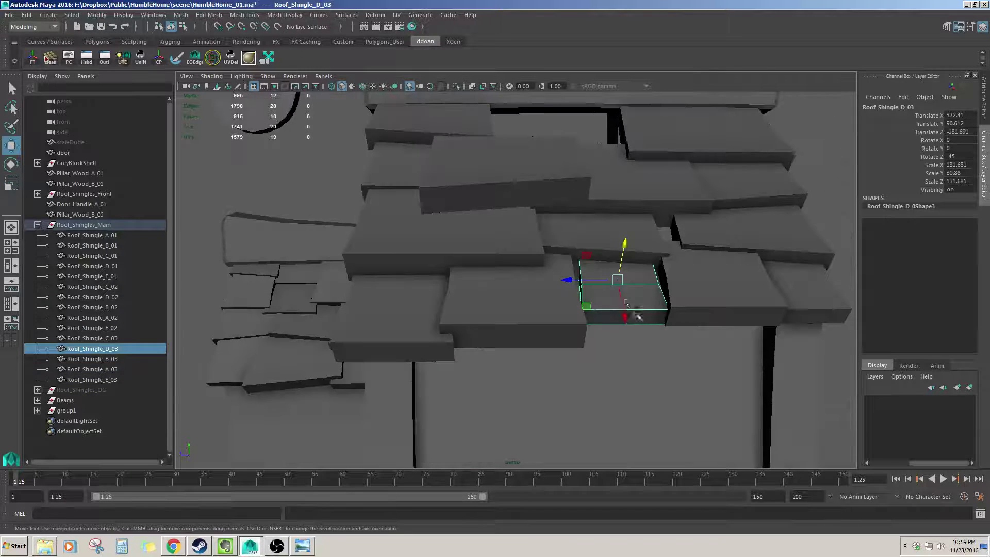
pyautogui.press('r')
pyautogui.moveTo(618, 280); pyautogui.dragTo(648, 318)
pyautogui.press('w')
pyautogui.click(645, 305)
pyautogui.keyDown('alt'); pyautogui.moveTo(648, 318); pyautogui.dragTo(660, 321, button='right'); pyautogui.keyUp('alt')
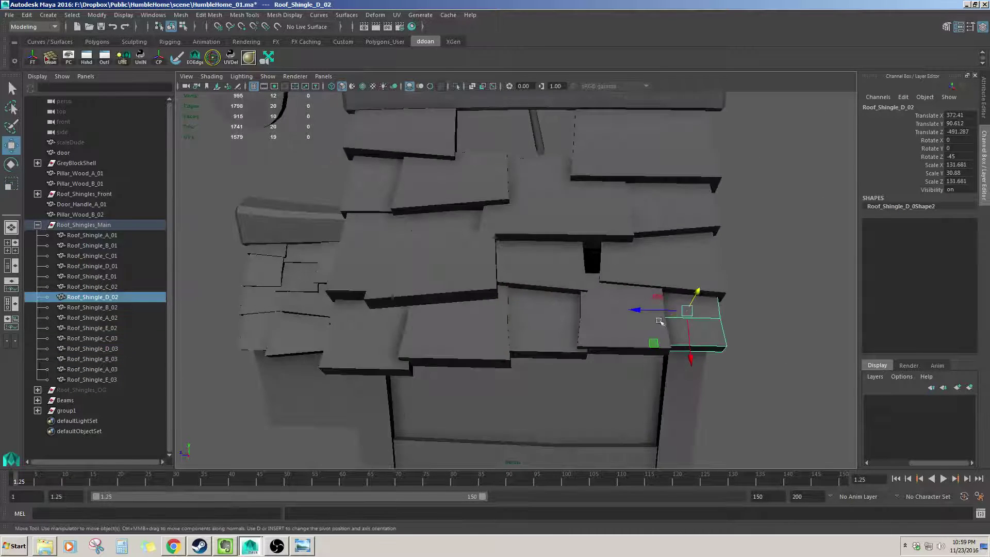
pyautogui.moveTo(692, 360); pyautogui.dragTo(525, 236)
# - Try adjusting the house shell's upper wall corner vertices beneath the eave shingles and undo the changes
pyautogui.click(550, 289)
pyautogui.moveTo(526, 236); pyautogui.dragTo(475, 225, button='right')
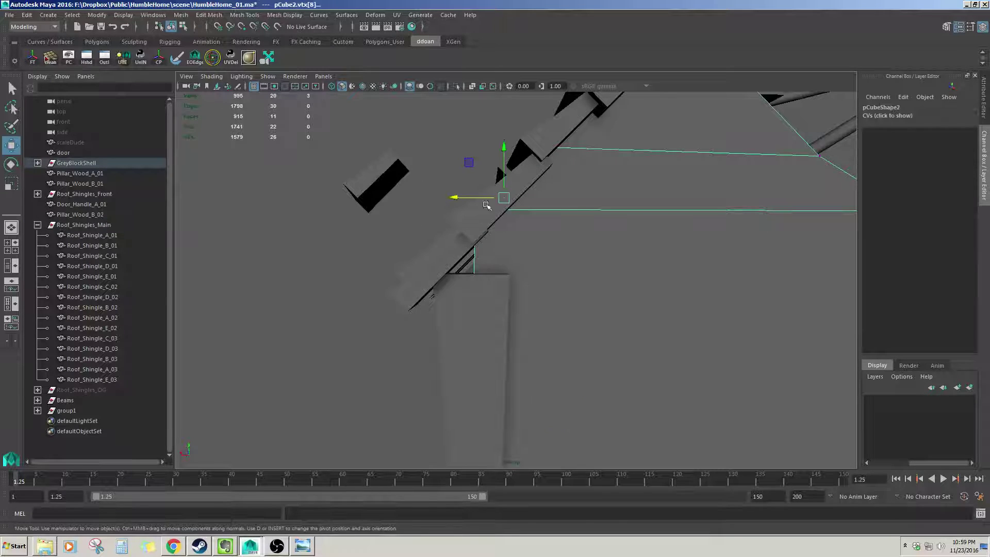
pyautogui.press('4')
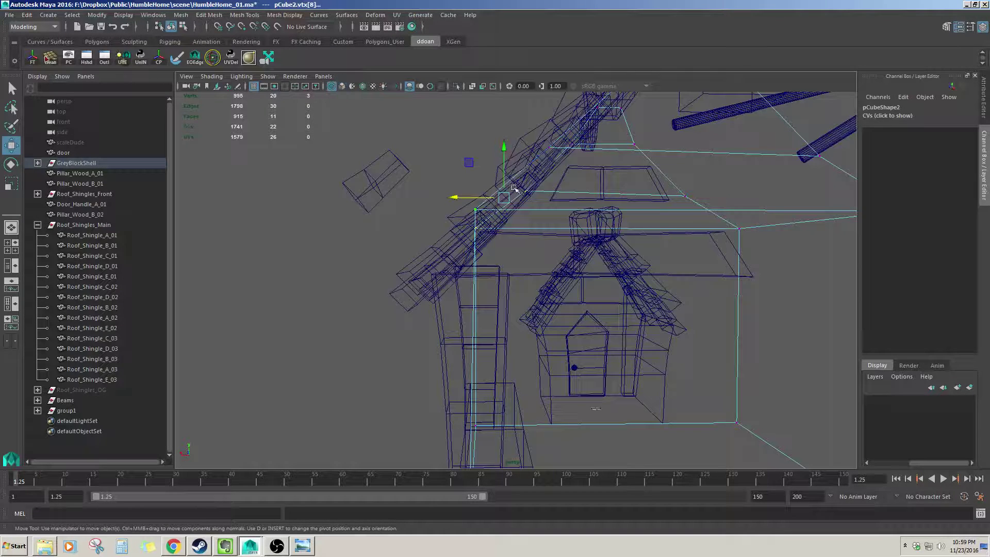
pyautogui.keyDown('alt'); pyautogui.moveTo(477, 234); pyautogui.dragTo(606, 199); pyautogui.keyUp('alt')
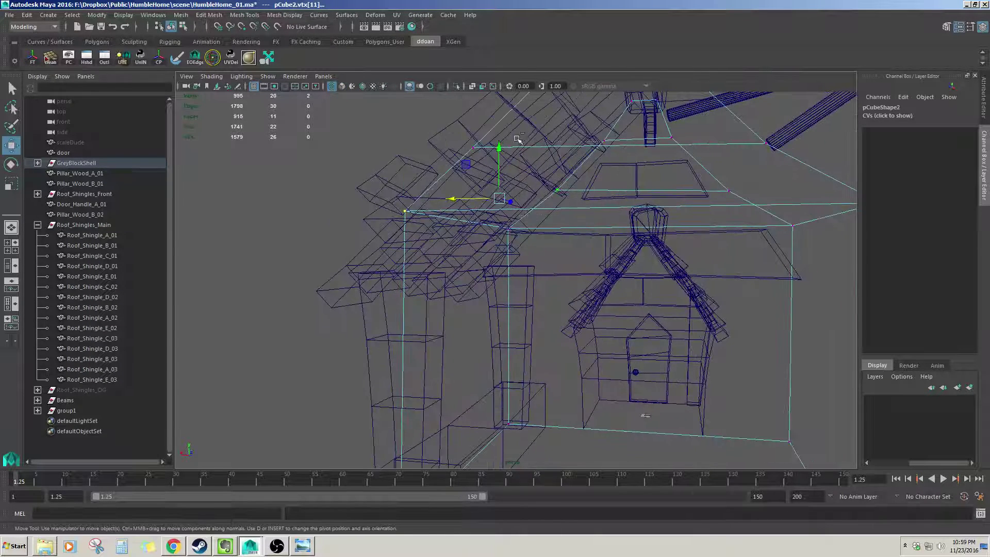
pyautogui.hotkey('ctrl', 'z')
pyautogui.moveTo(519, 138)
pyautogui.keyDown('alt'); pyautogui.mouseDown()
pyautogui.moveTo(572, 187)
pyautogui.moveTo(501, 189)
pyautogui.moveTo(474, 215)
pyautogui.moveTo(495, 227)
pyautogui.moveTo(414, 261)
pyautogui.moveTo(438, 236)
pyautogui.moveTo(454, 254)
pyautogui.moveTo(389, 268)
pyautogui.moveTo(431, 268)
pyautogui.moveTo(449, 249)
pyautogui.moveTo(461, 265)
pyautogui.moveTo(596, 258)
pyautogui.moveTo(666, 277)
pyautogui.moveTo(592, 277)
pyautogui.mouseUp(); pyautogui.keyUp('alt')
pyautogui.press('5')
pyautogui.scroll(2, 483, 221)
pyautogui.hotkey('ctrl', 'z')
pyautogui.moveTo(482, 242)
pyautogui.keyDown('alt'); pyautogui.mouseDown()
pyautogui.moveTo(484, 290)
pyautogui.moveTo(542, 281)
pyautogui.moveTo(685, 299)
pyautogui.mouseUp(); pyautogui.keyUp('alt')
pyautogui.press('F8')
# - Duplicate the Beam_Wood_C crossbeam and move the copy to the rear wall at about Z -904
pyautogui.click(466, 270)
pyautogui.keyDown('alt'); pyautogui.moveTo(685, 299); pyautogui.dragTo(576, 287, button='right'); pyautogui.keyUp('alt')
pyautogui.click(645, 276)
pyautogui.keyDown('alt'); pyautogui.moveTo(644, 276); pyautogui.dragTo(679, 270, button='right'); pyautogui.keyUp('alt')
pyautogui.keyDown('alt'); pyautogui.moveTo(679, 270); pyautogui.dragTo(467, 265); pyautogui.keyUp('alt')
pyautogui.scroll(3, 467, 266)
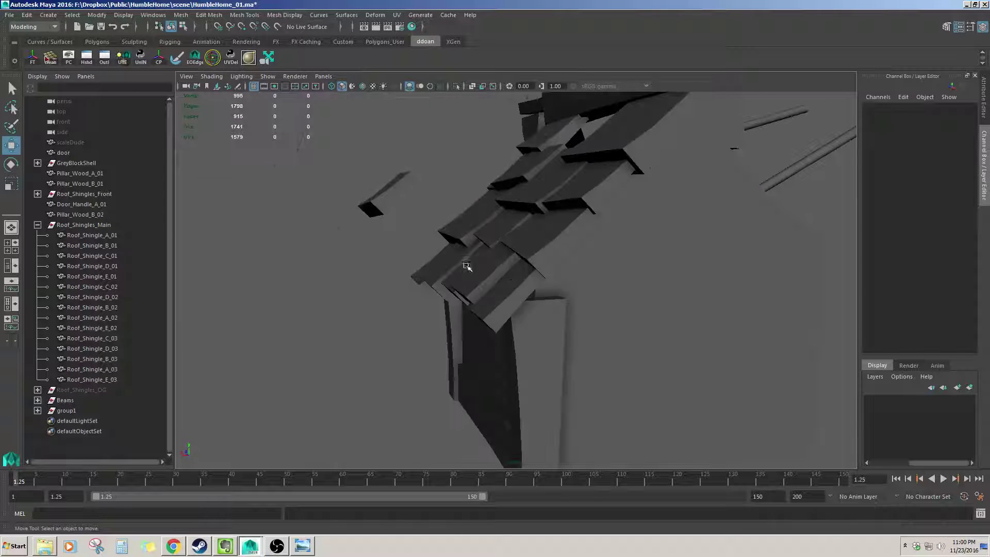
pyautogui.click(466, 266)
pyautogui.keyDown('alt'); pyautogui.moveTo(513, 289); pyautogui.dragTo(609, 240); pyautogui.keyUp('alt')
pyautogui.scroll(-3, 466, 274)
pyautogui.click(482, 250)
pyautogui.keyDown('alt'); pyautogui.moveTo(608, 240); pyautogui.dragTo(564, 265); pyautogui.keyUp('alt')
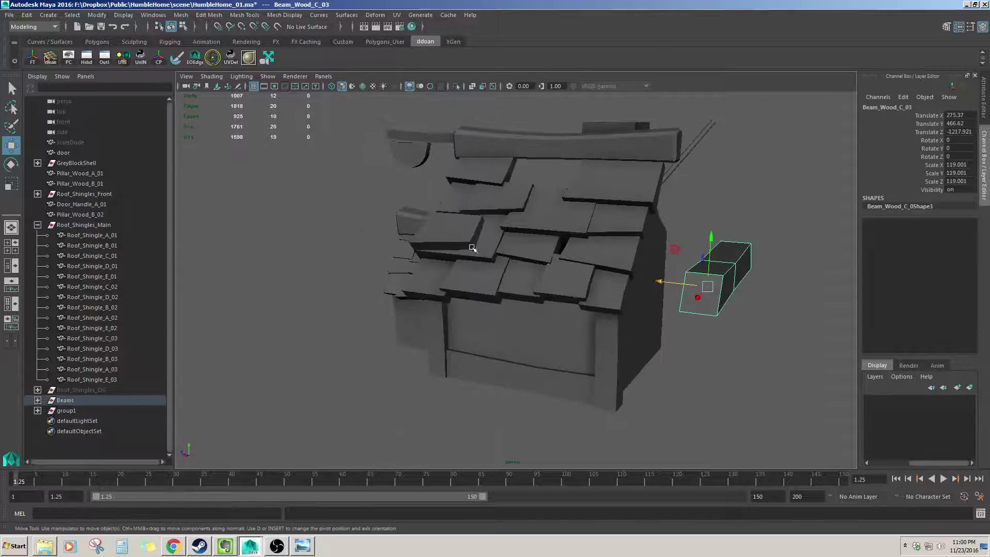
pyautogui.press('f')
pyautogui.keyDown('alt'); pyautogui.moveTo(564, 265); pyautogui.dragTo(530, 262, button='right'); pyautogui.keyUp('alt')
pyautogui.keyDown('alt'); pyautogui.moveTo(531, 263); pyautogui.dragTo(417, 299); pyautogui.keyUp('alt')
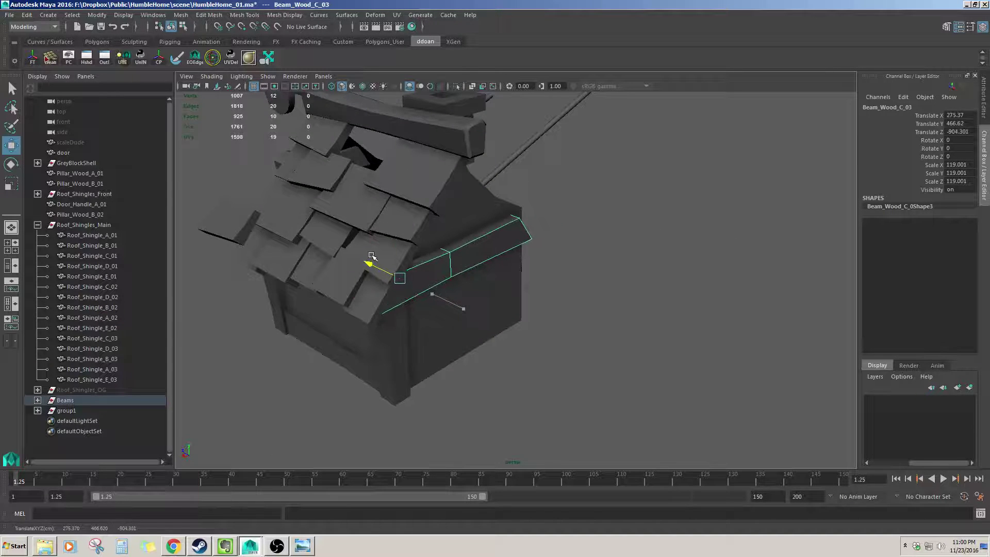
pyautogui.keyDown('alt'); pyautogui.moveTo(371, 255); pyautogui.dragTo(418, 290); pyautogui.keyUp('alt')
pyautogui.click(402, 291)
pyautogui.moveTo(386, 255); pyautogui.dragTo(464, 250)
pyautogui.hotkey('ctrl', 'z')
# - Move the rear upper corner vertex of the house shell pCube2 along X to fit beneath the eave shingles
pyautogui.click(568, 349)
pyautogui.keyDown('alt'); pyautogui.moveTo(568, 349); pyautogui.dragTo(507, 311); pyautogui.keyUp('alt')
pyautogui.press('4')
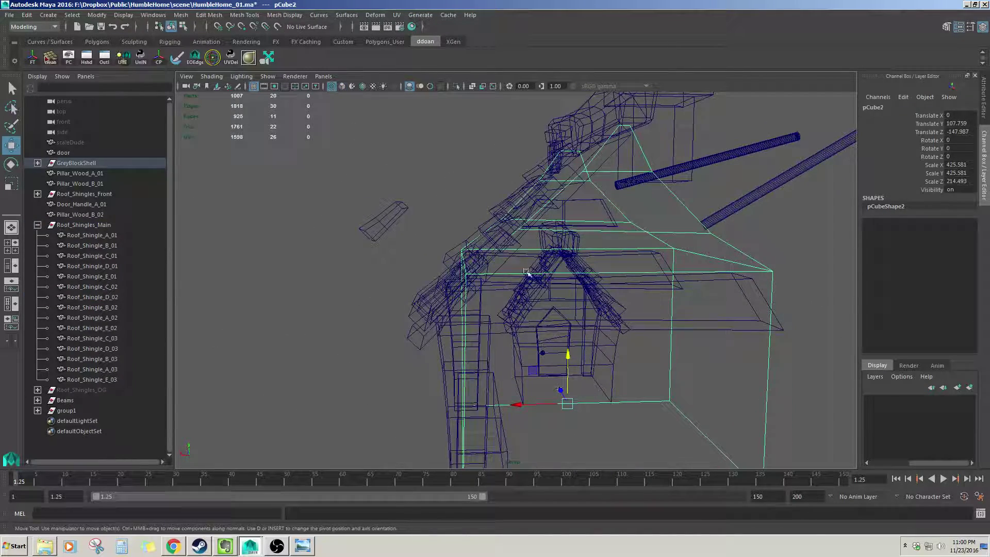
pyautogui.press('F9')
pyautogui.click(465, 273)
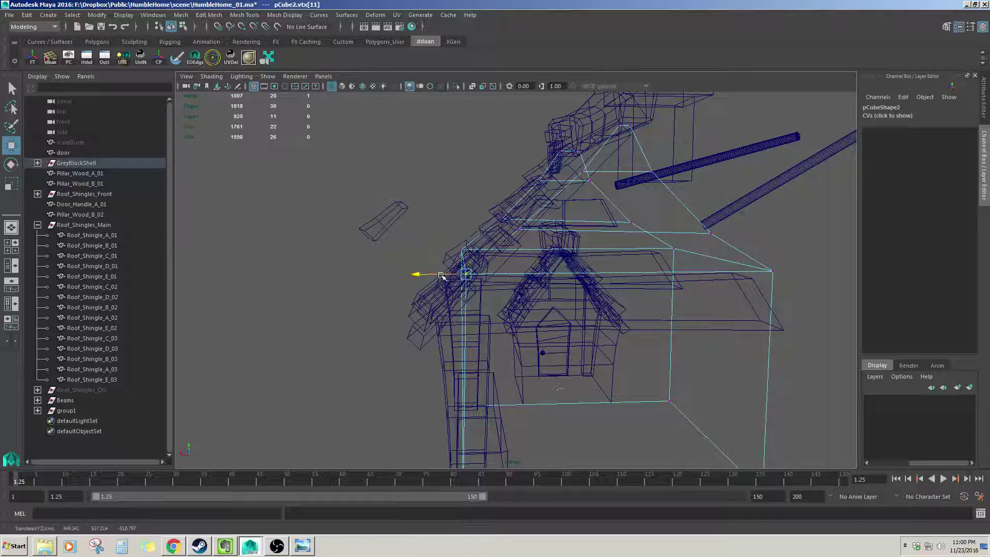
pyautogui.keyDown('alt'); pyautogui.moveTo(464, 254); pyautogui.dragTo(449, 225); pyautogui.keyUp('alt')
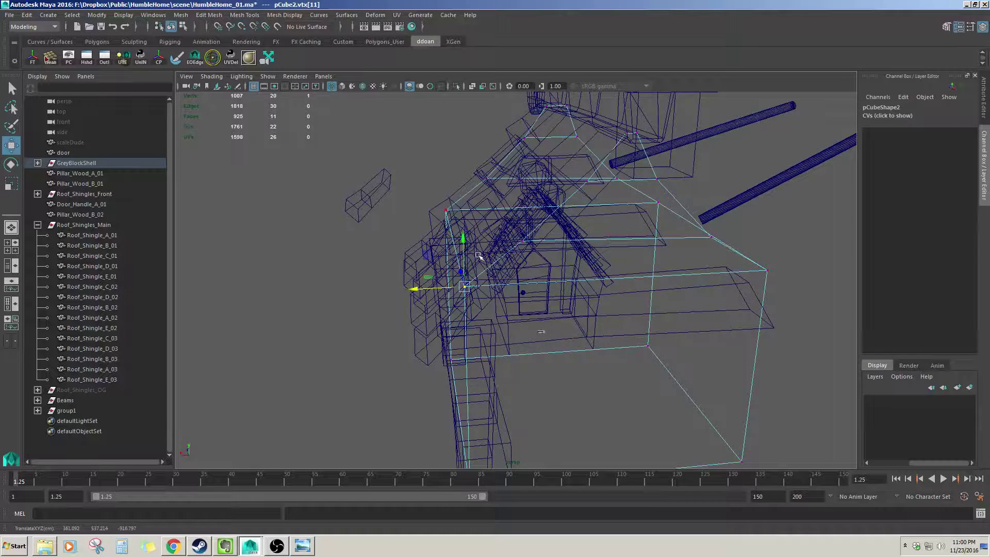
pyautogui.moveTo(478, 256)
pyautogui.keyDown('alt'); pyautogui.mouseDown()
pyautogui.moveTo(478, 244)
pyautogui.moveTo(536, 241)
pyautogui.moveTo(515, 260)
pyautogui.mouseUp(); pyautogui.keyUp('alt')
pyautogui.press('5')
pyautogui.press('F8')
pyautogui.click(309, 277)
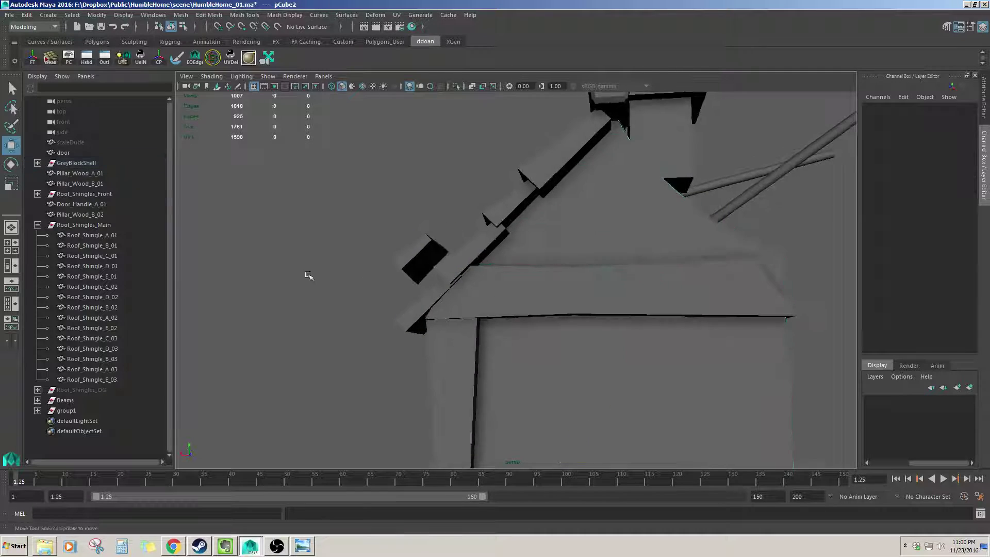
# - Slide the spare Roof_Shingle_E_01 past the rear end of the roof to about Z -504
pyautogui.keyDown('alt'); pyautogui.moveTo(321, 272); pyautogui.dragTo(413, 280); pyautogui.keyUp('alt')
pyautogui.scroll(-2, 485, 313)
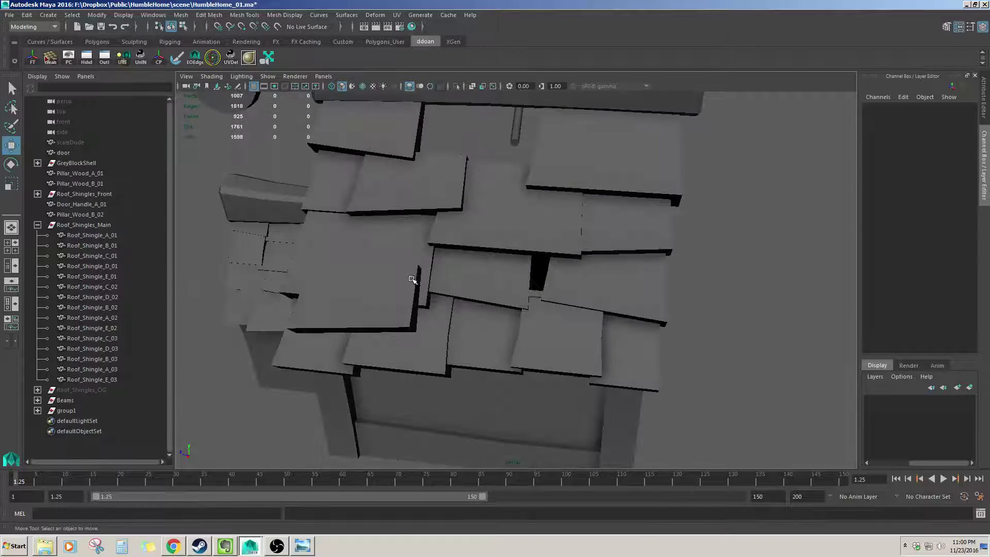
pyautogui.click(434, 345)
pyautogui.keyDown('alt'); pyautogui.moveTo(444, 341); pyautogui.dragTo(488, 311); pyautogui.keyUp('alt')
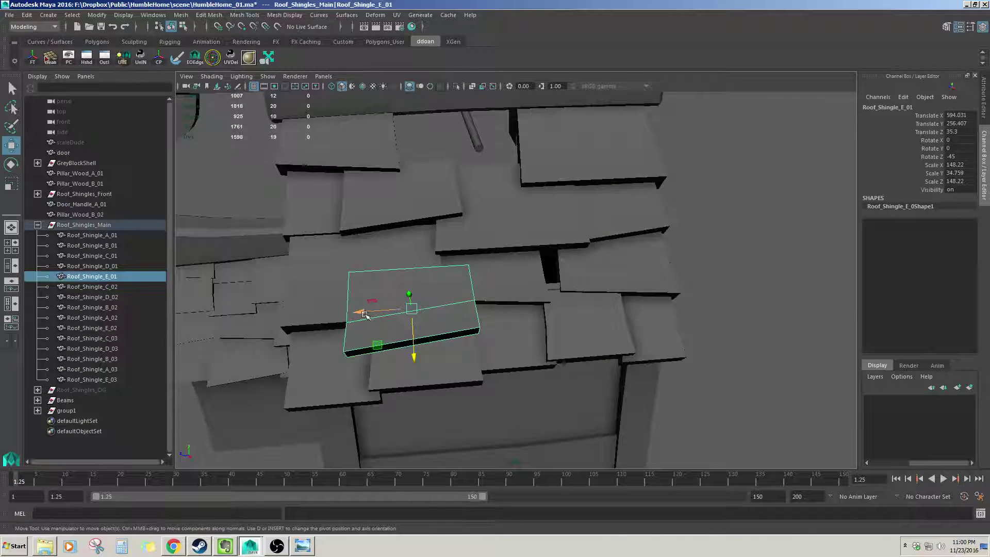
pyautogui.moveTo(364, 314); pyautogui.dragTo(665, 290)
# - Enlarge Roof_Shingle_C_03 to about 198 in X and place it in the third row at about X 322, Y 190, Z -146
pyautogui.keyDown('alt'); pyautogui.moveTo(480, 283); pyautogui.dragTo(503, 283, button='right'); pyautogui.keyUp('alt')
pyautogui.click(524, 282)
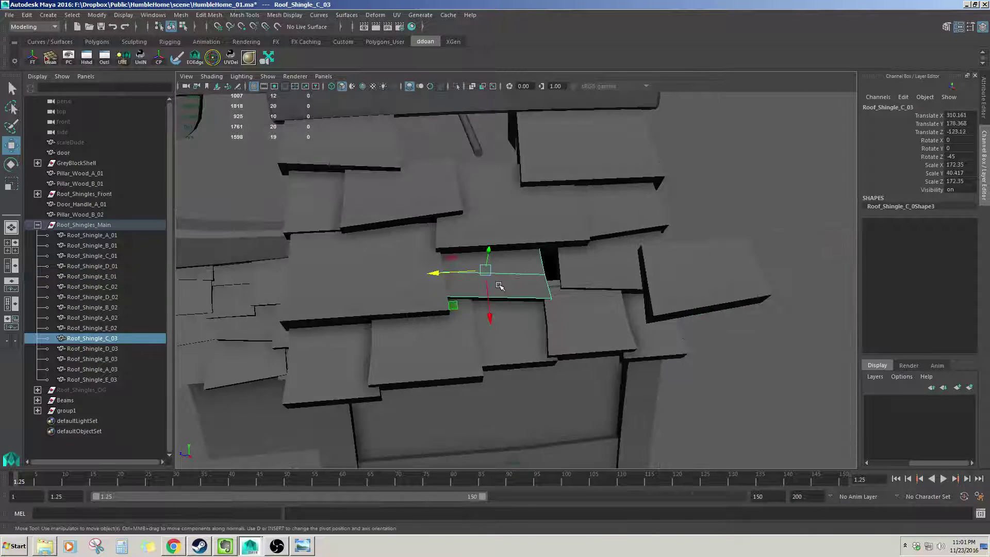
pyautogui.moveTo(435, 274); pyautogui.dragTo(512, 227)
pyautogui.press('r')
pyautogui.press('w')
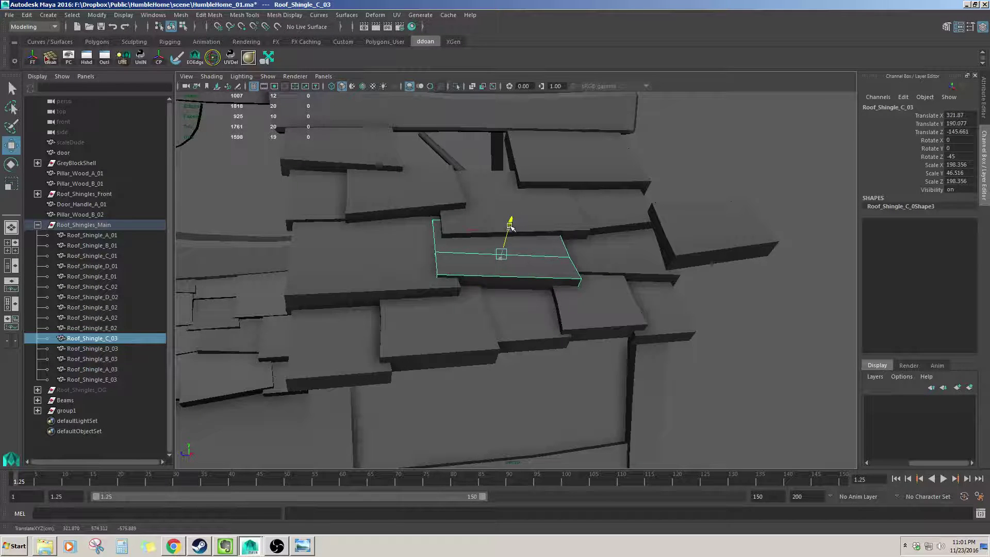
# - Move Roof_Shingle_C_03 down out of the third row and lower Roof_Shingle_B_03 into its place at about X 305, Y 221
pyautogui.keyDown('alt'); pyautogui.moveTo(421, 247); pyautogui.dragTo(484, 243, button='middle'); pyautogui.keyUp('alt')
pyautogui.keyDown('alt'); pyautogui.moveTo(484, 243); pyautogui.dragTo(578, 313); pyautogui.keyUp('alt')
pyautogui.click(582, 379)
pyautogui.moveTo(582, 379); pyautogui.dragTo(594, 225)
pyautogui.click(611, 338)
pyautogui.moveTo(605, 317)
pyautogui.keyDown('alt'); pyautogui.mouseDown()
pyautogui.moveTo(605, 346)
pyautogui.moveTo(596, 315)
pyautogui.mouseUp(); pyautogui.keyUp('alt')
pyautogui.click(572, 280)
pyautogui.click(578, 306)
pyautogui.click(571, 276)
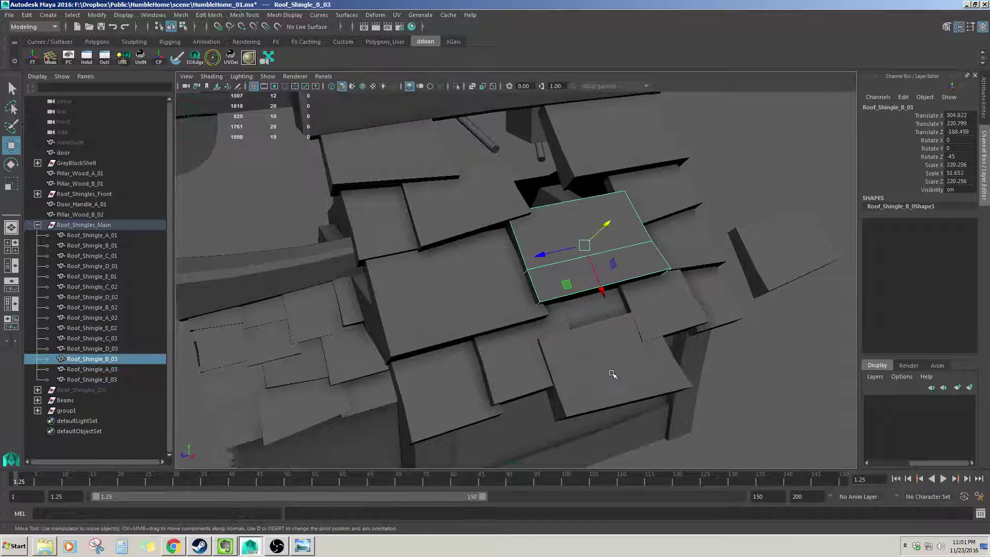
# - Move Roof_Shingle_C_03 up the slope into the second row at about X 176, Y 336, Z -230
pyautogui.click(612, 374)
pyautogui.keyDown('alt'); pyautogui.moveTo(612, 374); pyautogui.dragTo(535, 227); pyautogui.keyUp('alt')
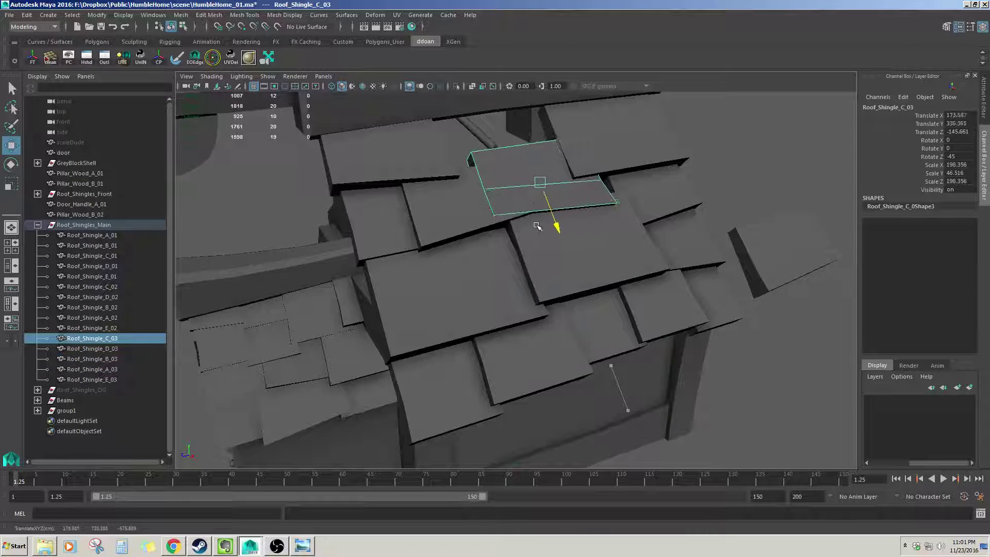
pyautogui.moveTo(537, 226)
pyautogui.mouseDown(button='middle')
pyautogui.moveTo(531, 206)
pyautogui.moveTo(529, 231)
pyautogui.mouseUp(button='middle')
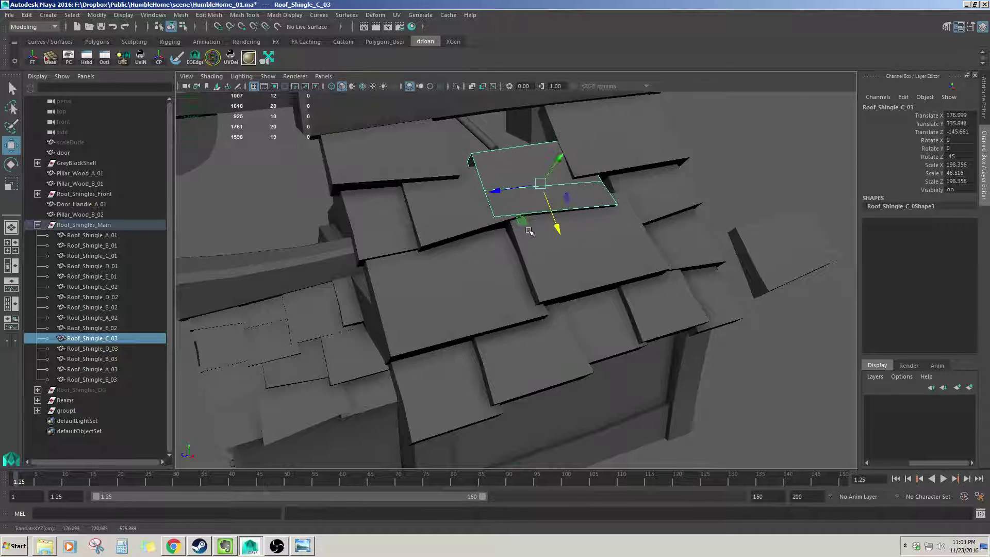
pyautogui.moveTo(495, 190); pyautogui.dragTo(524, 188, button='middle')
pyautogui.keyDown('alt'); pyautogui.moveTo(523, 189); pyautogui.dragTo(493, 203); pyautogui.keyUp('alt')
# - Enlarge Roof_Shingle_E_03 to about 183 in X and shift it to about X 202, Y 315, Z 59
pyautogui.click(493, 191)
pyautogui.moveTo(418, 207)
pyautogui.mouseDown()
pyautogui.moveTo(432, 207)
pyautogui.moveTo(412, 204)
pyautogui.mouseUp()
pyautogui.keyDown('alt'); pyautogui.moveTo(466, 238); pyautogui.dragTo(484, 224); pyautogui.keyUp('alt')
pyautogui.press('r')
pyautogui.keyDown('alt'); pyautogui.moveTo(498, 290); pyautogui.dragTo(493, 211); pyautogui.keyUp('alt')
pyautogui.press('w')
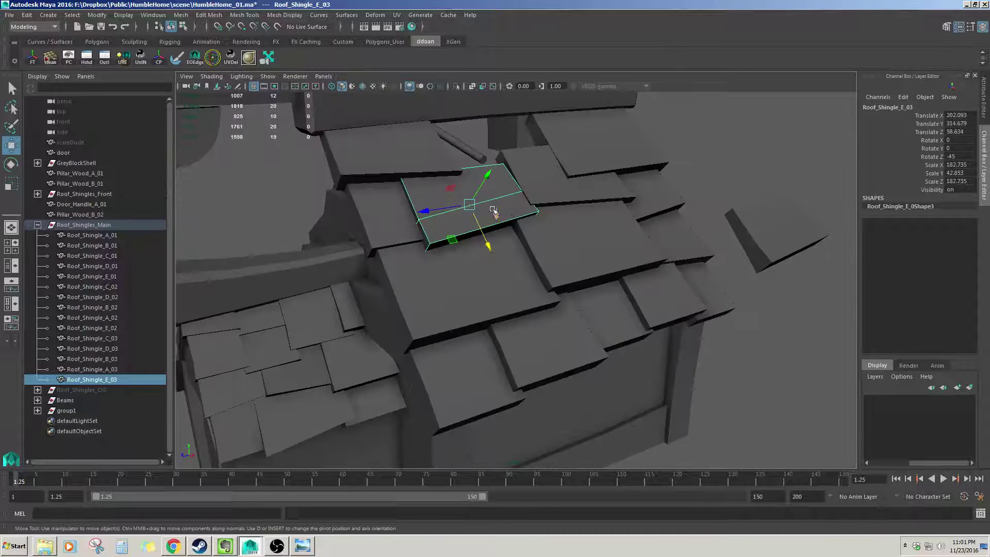
# - Lower Roof_Shingle_C_03 toward the roof surface between its neighbours in the second row
pyautogui.click(555, 186)
pyautogui.keyDown('alt'); pyautogui.moveTo(555, 186); pyautogui.dragTo(579, 148); pyautogui.keyUp('alt')
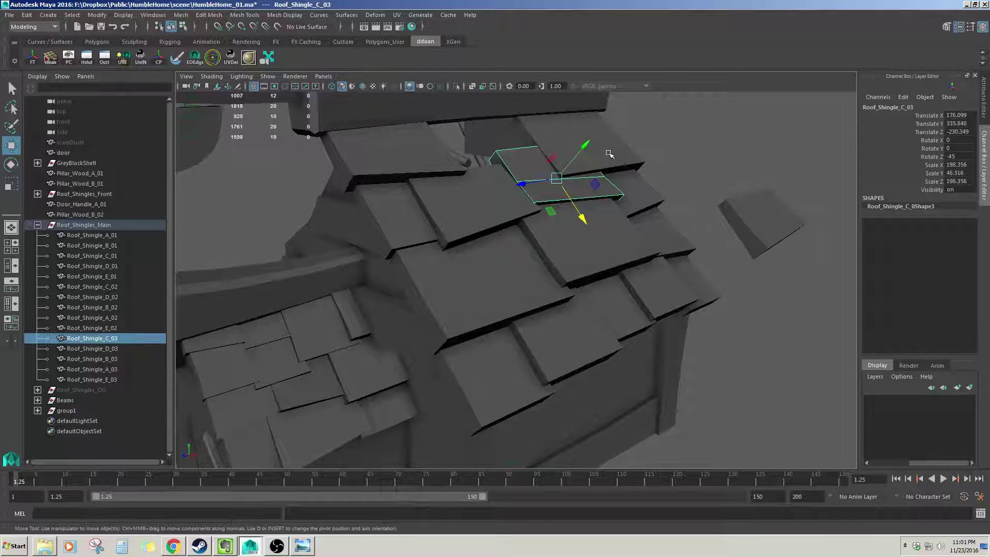
pyautogui.click(516, 166)
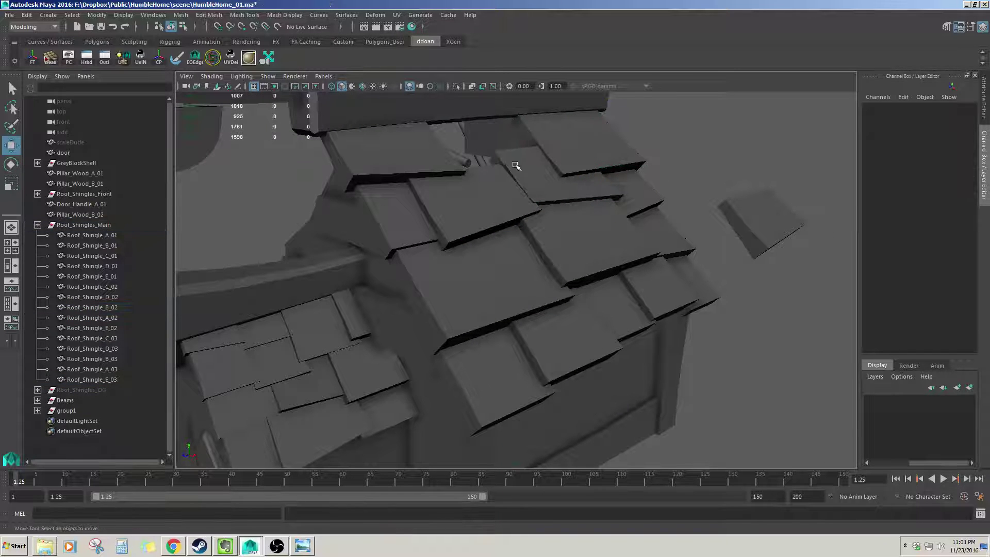
pyautogui.click(516, 165)
pyautogui.moveTo(583, 147); pyautogui.dragTo(593, 216)
# - Place the spare Roof_Shingle_E_01 in the ridge-row gap at about X 129, Y 423, Z -36
pyautogui.click(707, 272)
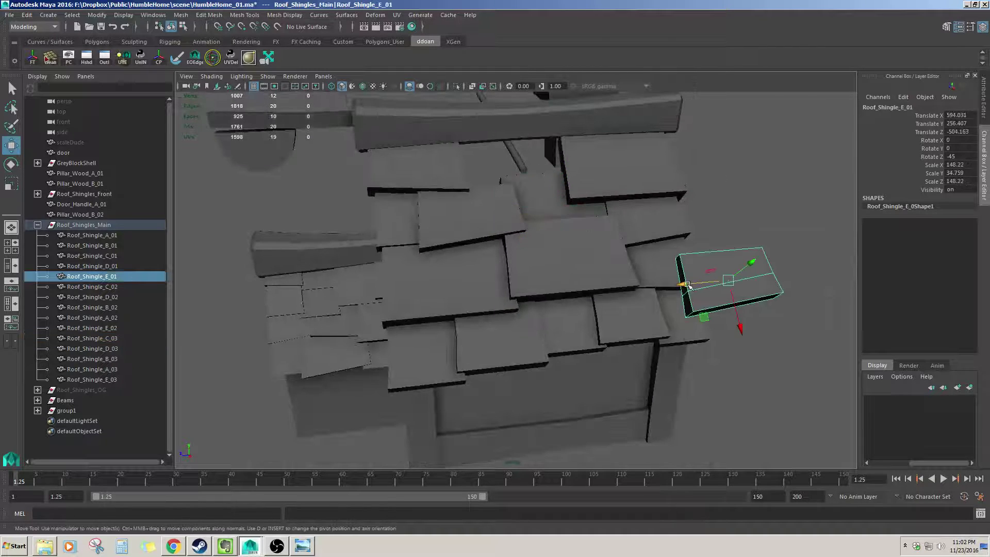
pyautogui.moveTo(687, 285); pyautogui.dragTo(547, 304)
pyautogui.moveTo(634, 358); pyautogui.dragTo(537, 163)
pyautogui.keyDown('alt'); pyautogui.moveTo(538, 163); pyautogui.dragTo(574, 289, button='middle'); pyautogui.keyUp('alt')
pyautogui.keyDown('alt'); pyautogui.moveTo(575, 289); pyautogui.dragTo(597, 285); pyautogui.keyUp('alt')
pyautogui.moveTo(630, 316); pyautogui.dragTo(582, 264)
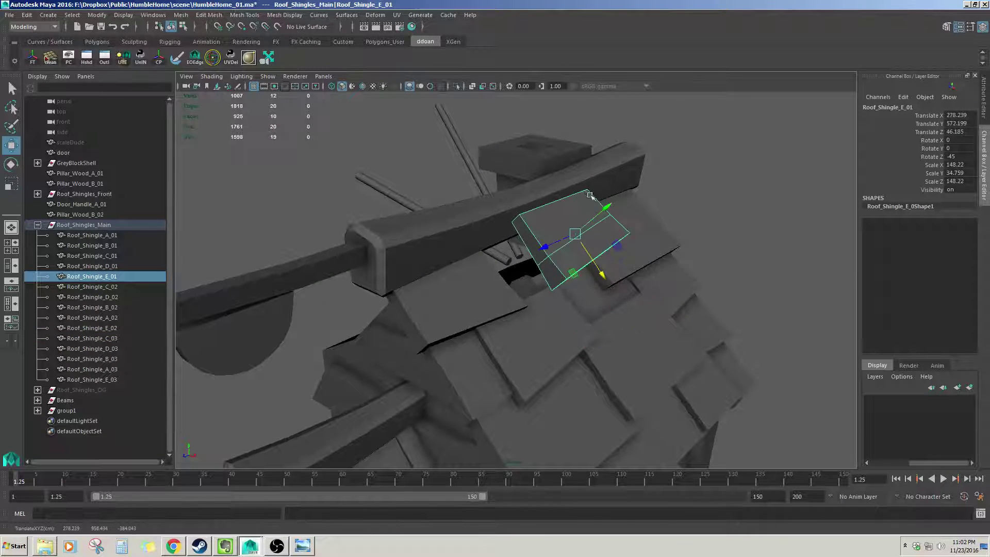
pyautogui.moveTo(598, 206); pyautogui.dragTo(533, 256)
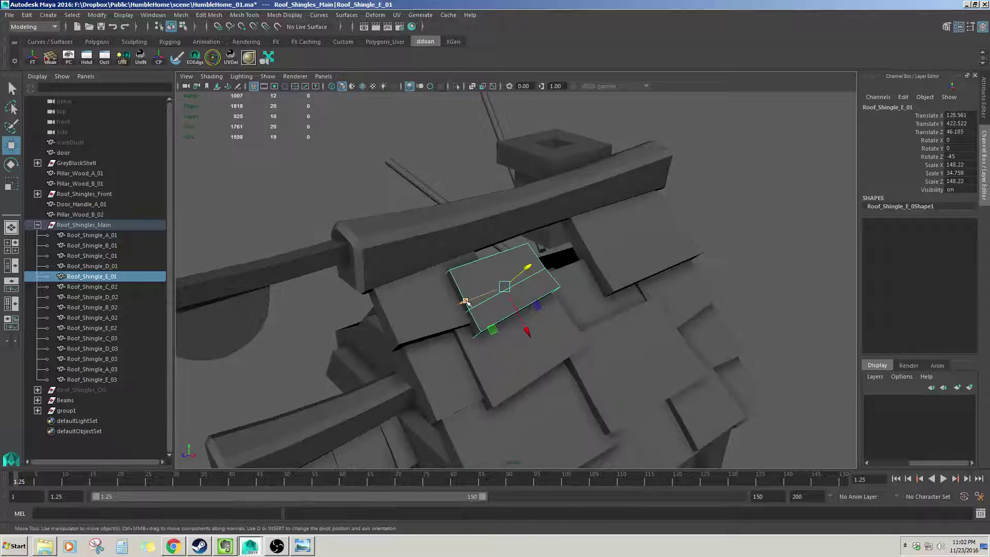
pyautogui.moveTo(464, 301); pyautogui.dragTo(372, 276)
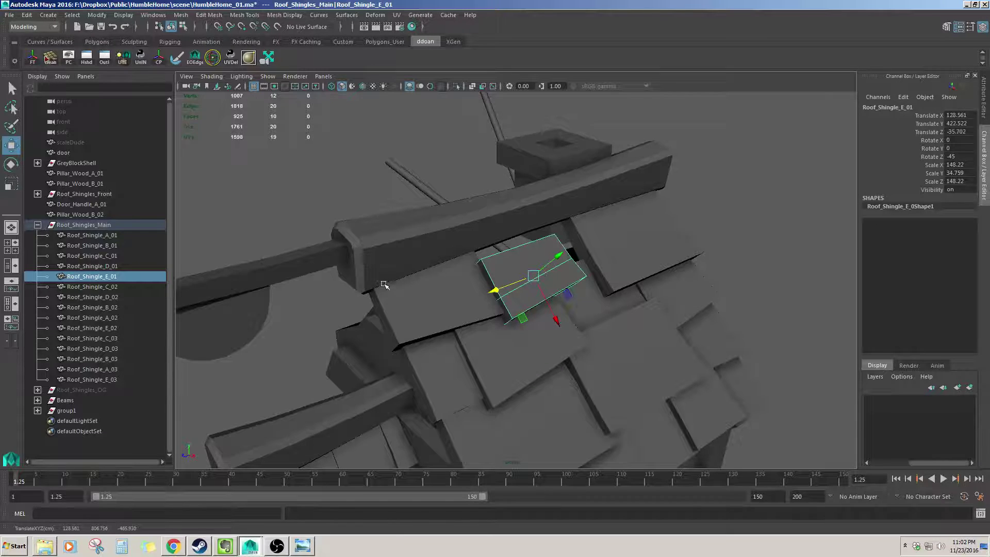
# - Shift Roof_Shingle_E_01 along the ridge row and enlarge it to about 173 in X and Z
pyautogui.moveTo(480, 292)
pyautogui.keyDown('alt'); pyautogui.mouseDown()
pyautogui.moveTo(438, 283)
pyautogui.moveTo(490, 276)
pyautogui.moveTo(471, 275)
pyautogui.mouseUp(); pyautogui.keyUp('alt')
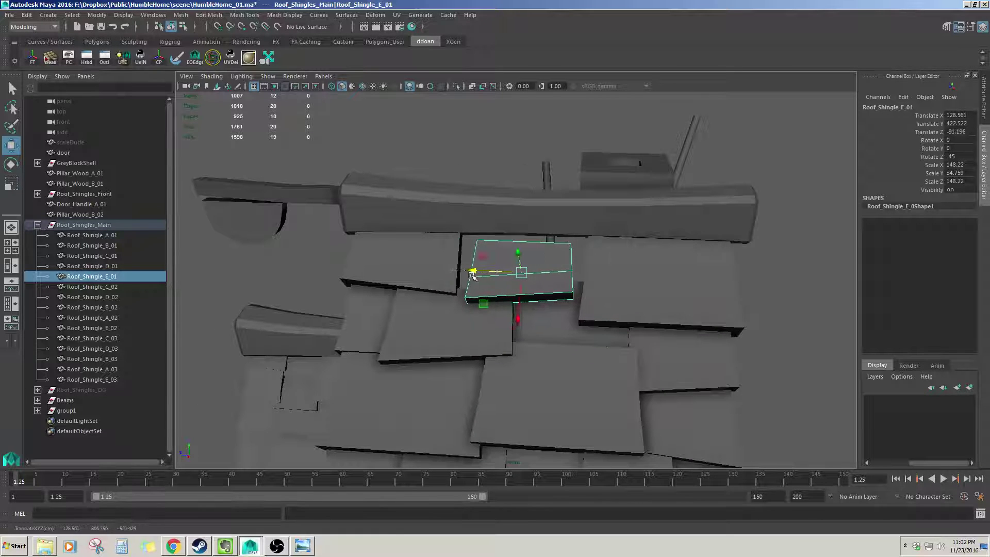
pyautogui.keyDown('alt'); pyautogui.moveTo(515, 299); pyautogui.dragTo(519, 263); pyautogui.keyUp('alt')
pyautogui.press('r')
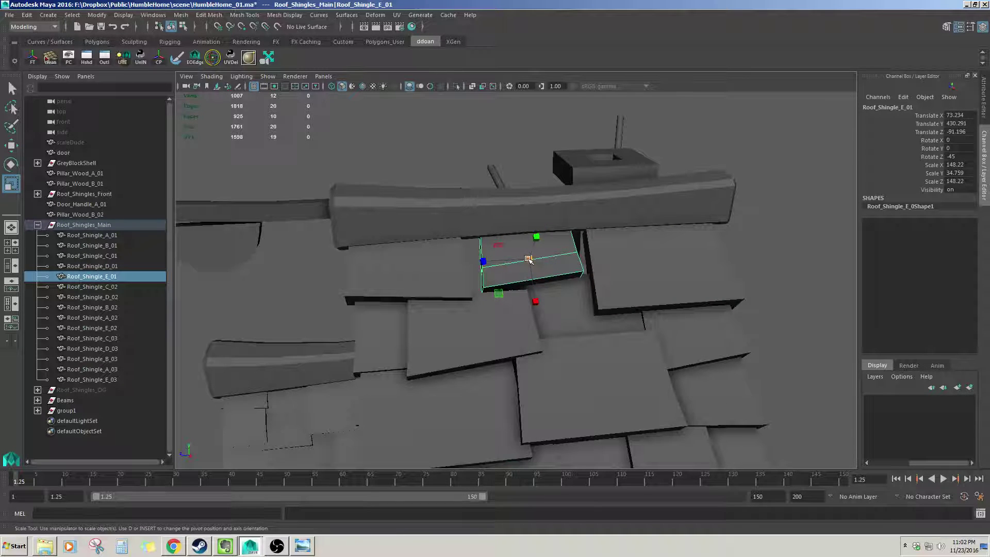
pyautogui.press('w')
pyautogui.moveTo(485, 262); pyautogui.dragTo(462, 263)
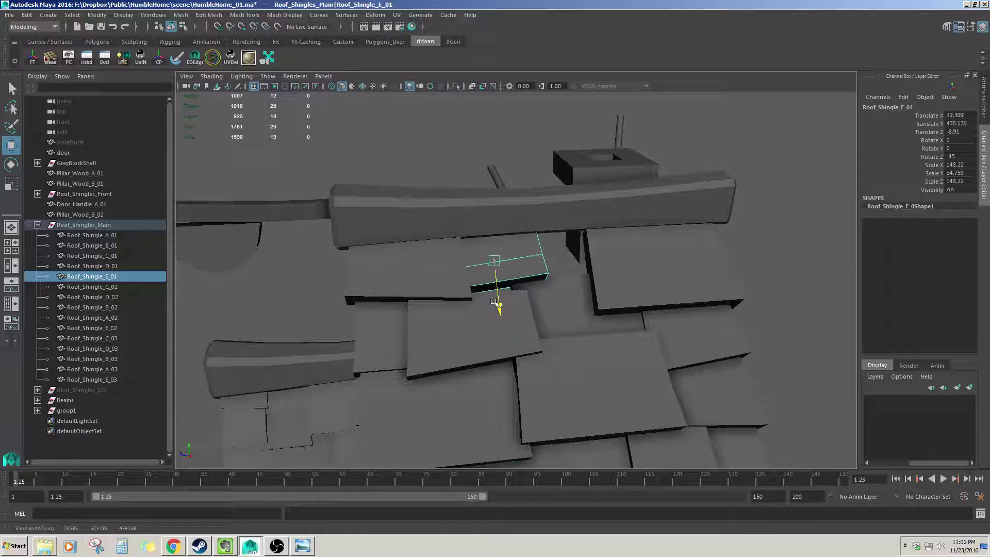
pyautogui.moveTo(494, 300)
pyautogui.keyDown('alt'); pyautogui.mouseDown()
pyautogui.moveTo(509, 265)
pyautogui.moveTo(501, 316)
pyautogui.mouseUp(); pyautogui.keyUp('alt')
pyautogui.press('r')
pyautogui.press('w')
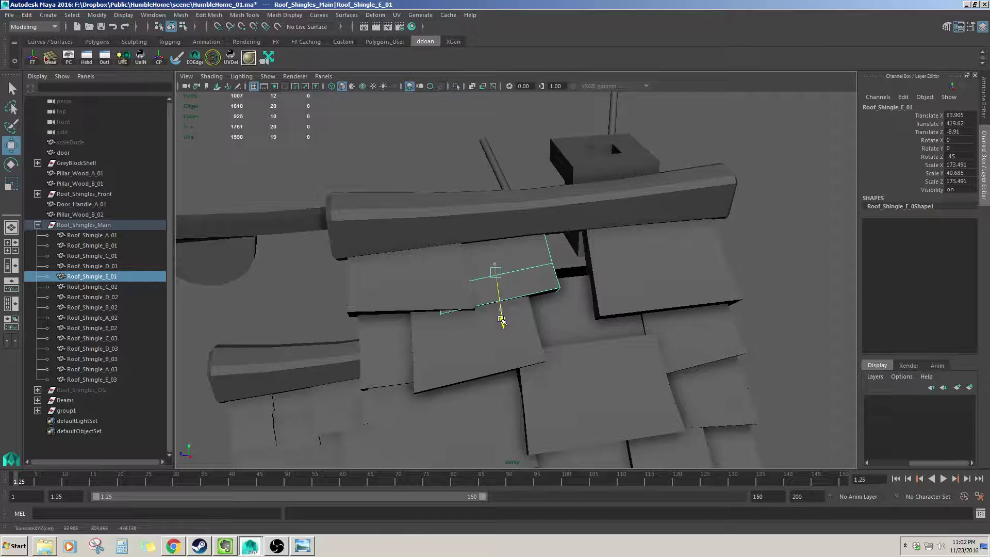
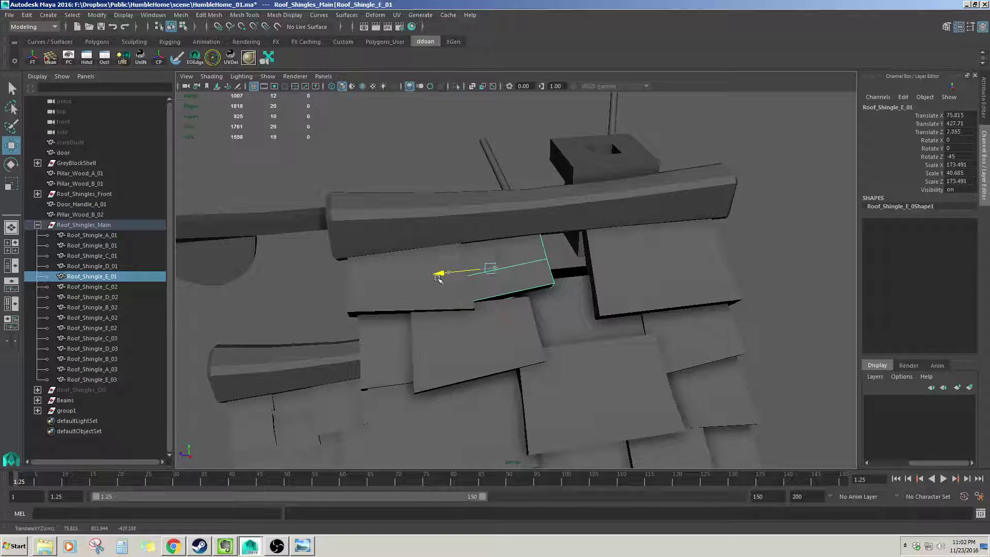
# - Lower Roof_Shingle_E_01 to about X 74, Y 409, Z 29 and shift Roof_Shingle_E_03 to about X 194, Y 323
pyautogui.moveTo(438, 278); pyautogui.dragTo(427, 284)
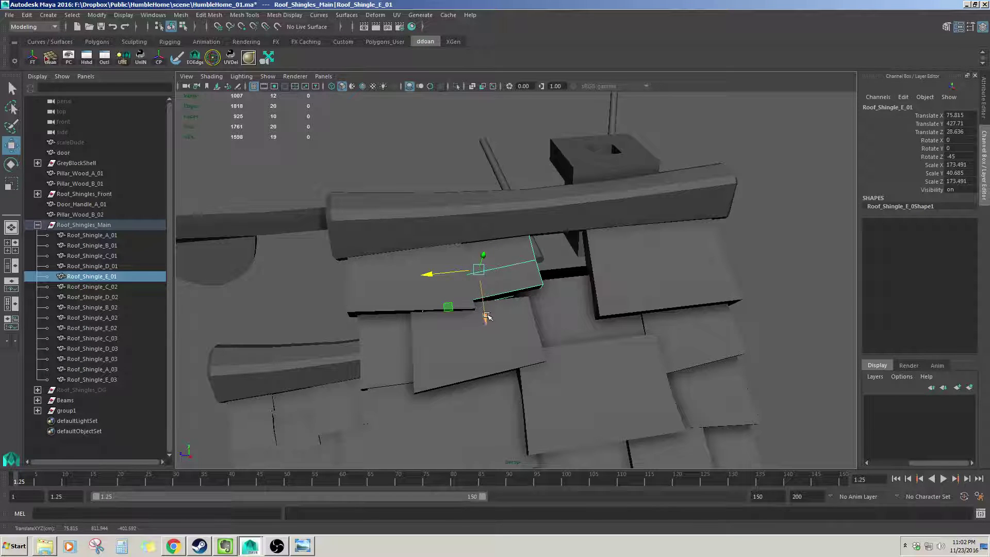
pyautogui.moveTo(487, 322); pyautogui.dragTo(487, 289)
pyautogui.moveTo(485, 244); pyautogui.dragTo(463, 299)
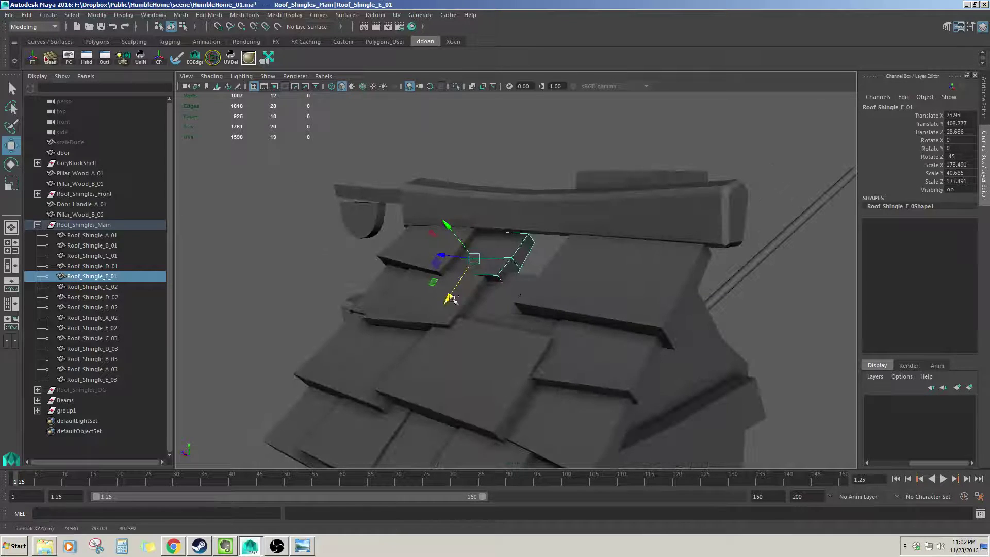
pyautogui.click(463, 300)
pyautogui.moveTo(401, 344); pyautogui.dragTo(619, 320)
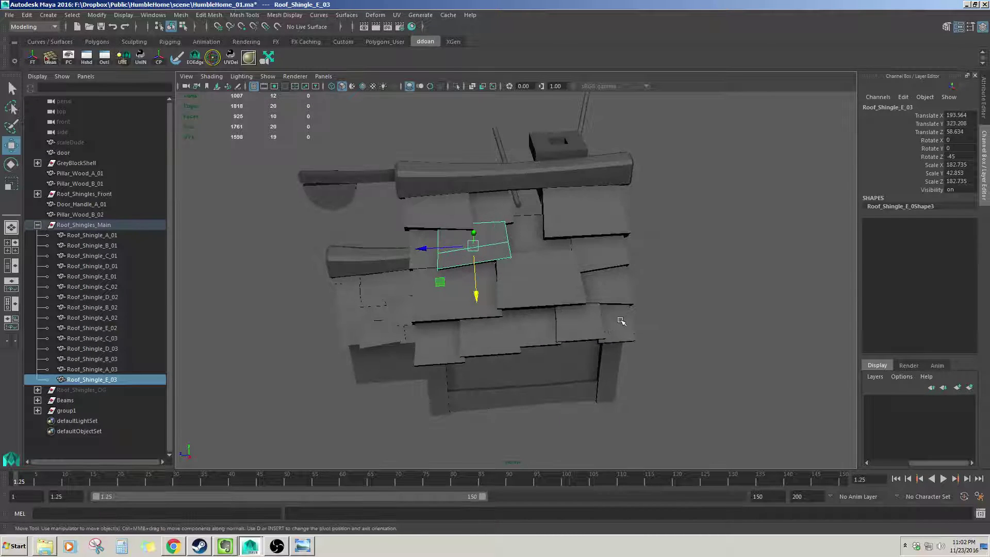
# - Duplicate the small shingle at the far end of the eave row and move the copy up to the remaining ridge-row gap
pyautogui.click(622, 320)
pyautogui.hotkey('ctrl', 'd')
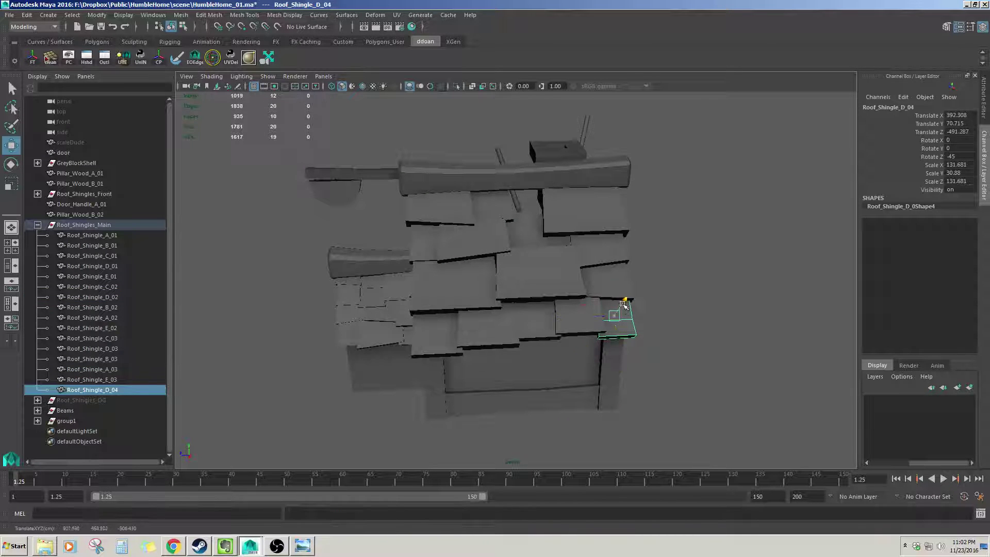
pyautogui.press('w')
pyautogui.keyDown('alt'); pyautogui.moveTo(622, 307); pyautogui.dragTo(476, 241); pyautogui.keyUp('alt')
pyautogui.press('f')
pyautogui.keyDown('alt'); pyautogui.moveTo(538, 257); pyautogui.dragTo(519, 272); pyautogui.keyUp('alt')
# - Enlarge Roof_Shingle_D_04 to about 155 in X and Z and seat it at about X 33, Y 430, Z -184
pyautogui.press('f')
pyautogui.press('r')
pyautogui.press('w')
pyautogui.keyDown('alt'); pyautogui.moveTo(517, 304); pyautogui.dragTo(518, 237); pyautogui.keyUp('alt')
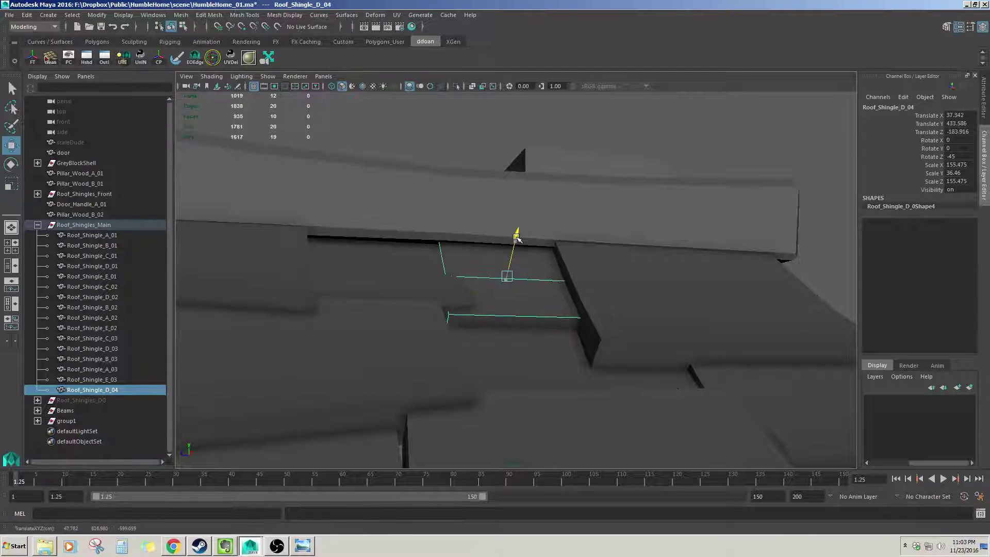
pyautogui.click(407, 273)
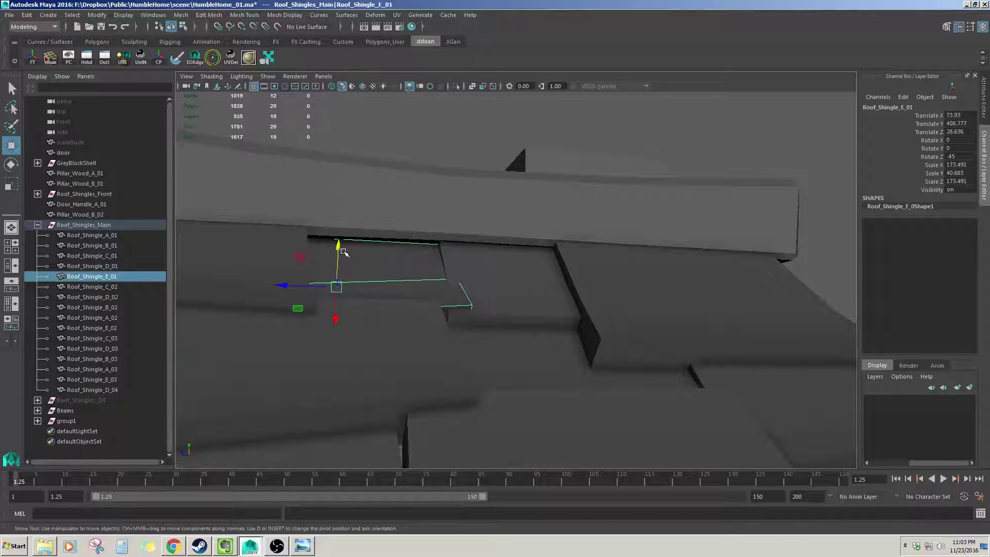
pyautogui.hotkey('ctrl', 'z')
pyautogui.hotkey('ctrl', 'z')
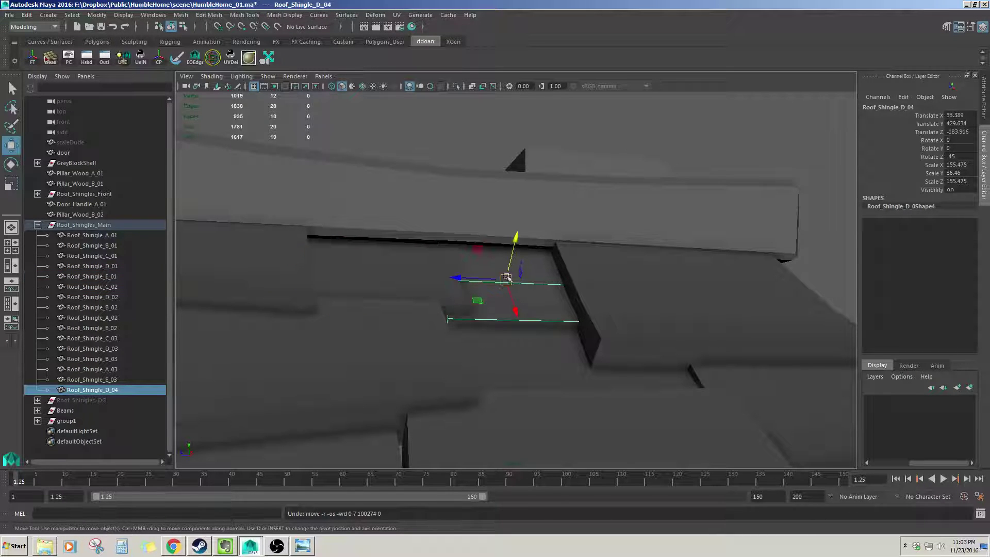
# - Nudge Roof_Shingle_E_01 up the slope to about X 69, Y 413
pyautogui.click(396, 271)
pyautogui.moveTo(341, 305); pyautogui.dragTo(353, 334)
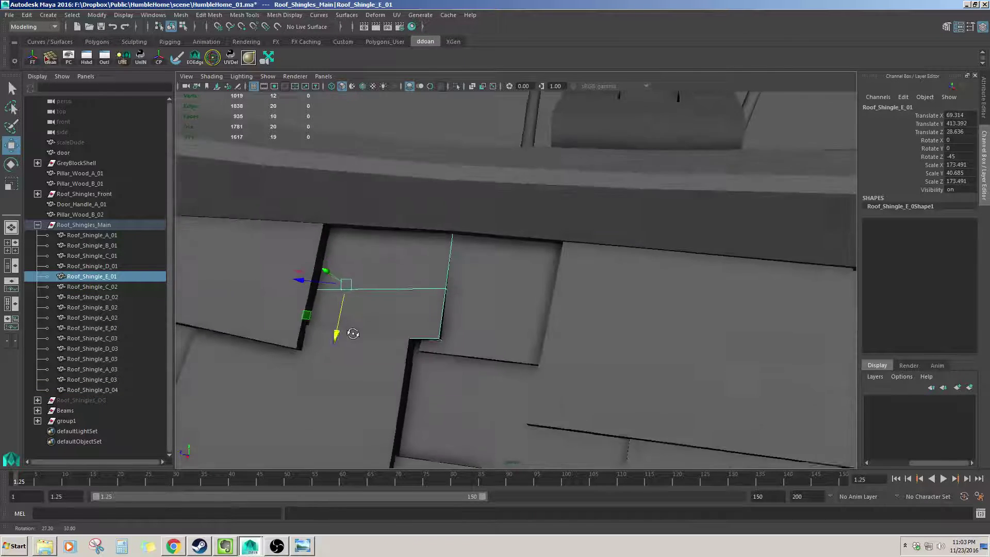
pyautogui.scroll(-6, 453, 331)
# - Group all main roof shingles from Roof_Shingle_A_01 to Roof_Shingle_D_04 and name the group Main_Right
pyautogui.click(608, 341)
pyautogui.keyDown('alt'); pyautogui.moveTo(568, 329); pyautogui.dragTo(572, 308, button='middle'); pyautogui.keyUp('alt')
pyautogui.moveTo(572, 308)
pyautogui.keyDown('alt'); pyautogui.mouseDown()
pyautogui.moveTo(597, 278)
pyautogui.moveTo(639, 269)
pyautogui.moveTo(634, 290)
pyautogui.moveTo(672, 283)
pyautogui.moveTo(627, 280)
pyautogui.moveTo(588, 302)
pyautogui.mouseUp(); pyautogui.keyUp('alt')
pyautogui.keyDown('alt'); pyautogui.moveTo(490, 357); pyautogui.dragTo(533, 332); pyautogui.keyUp('alt')
pyautogui.click(540, 335)
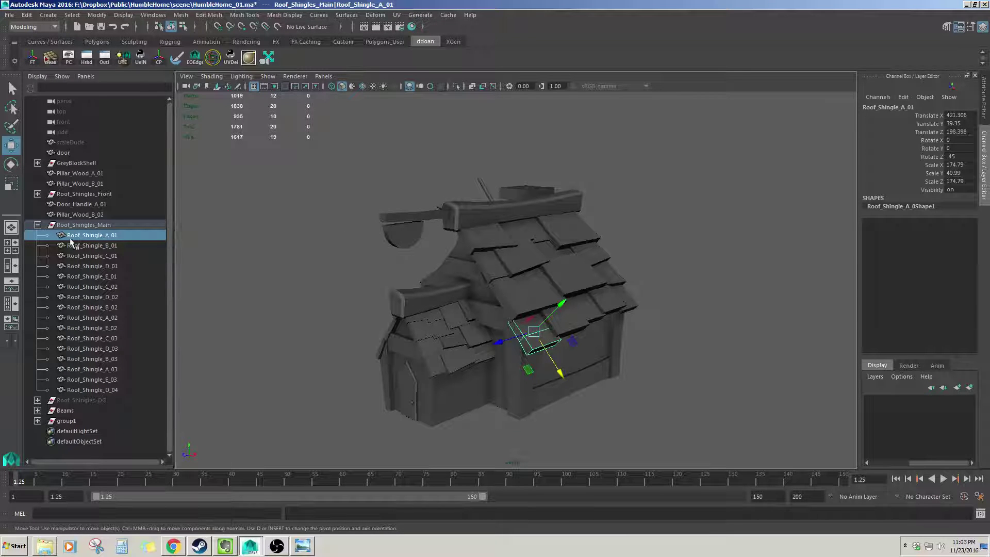
pyautogui.keyDown('shift'); pyautogui.click(97, 390); pyautogui.keyUp('shift')
pyautogui.hotkey('ctrl', 'g')
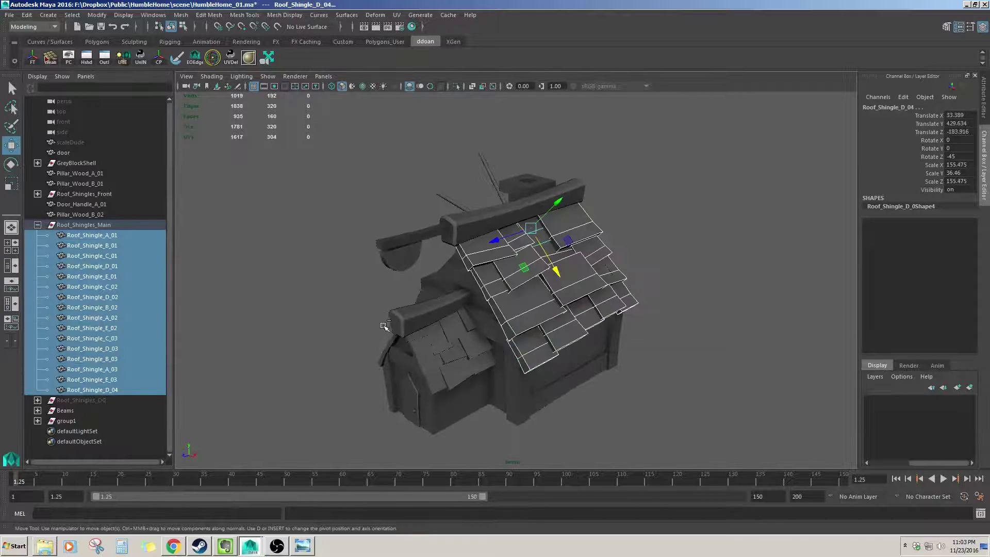
pyautogui.doubleClick(77, 235)
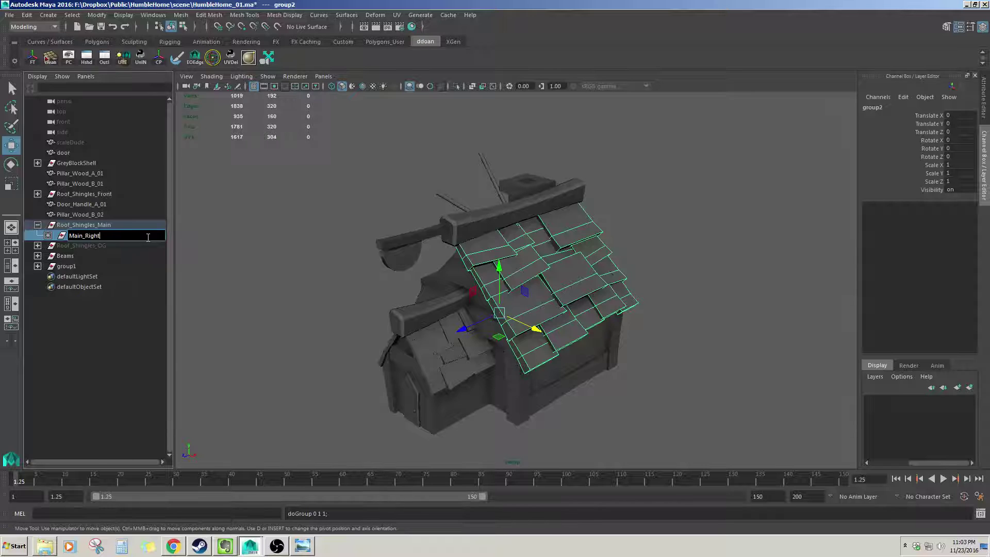
pyautogui.write('Main_Right')
pyautogui.press('Return')
# - Duplicate the Main_Right group and rename the copy Main_Left
pyautogui.scroll(4, 553, 272)
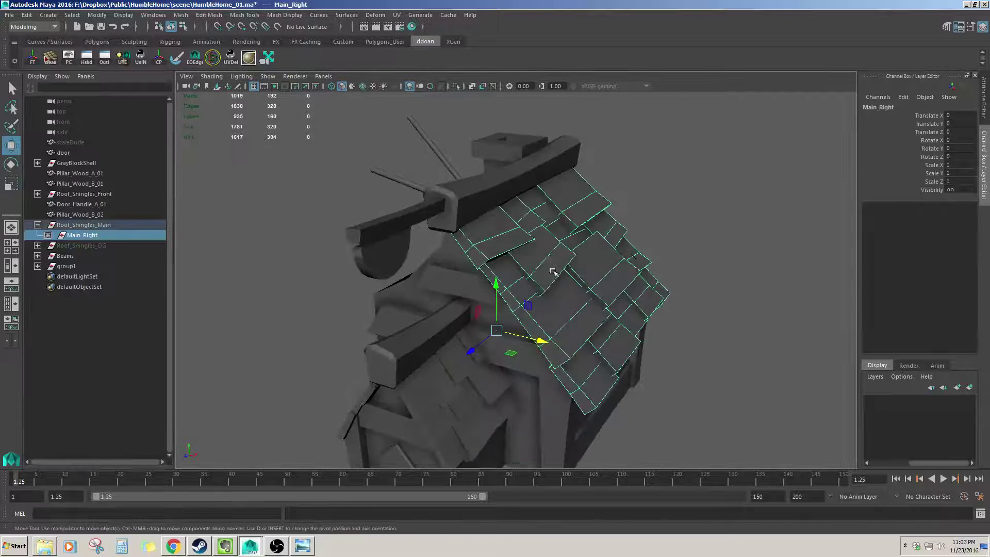
pyautogui.keyDown('alt'); pyautogui.moveTo(553, 272); pyautogui.dragTo(415, 278); pyautogui.keyUp('alt')
pyautogui.hotkey('ctrl', 'd')
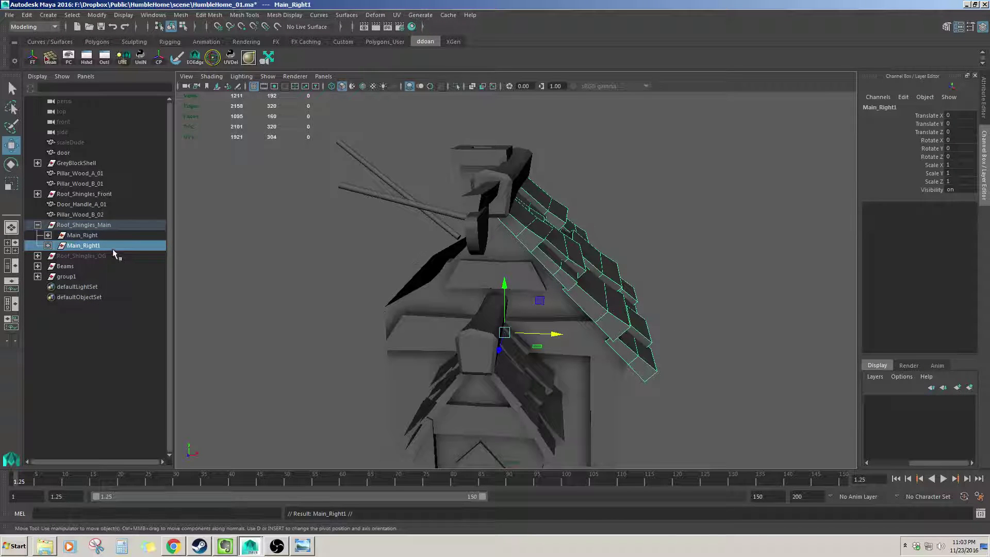
pyautogui.doubleClick(112, 247)
pyautogui.press('End')
pyautogui.press('BackSpace')
pyautogui.press('BackSpace')
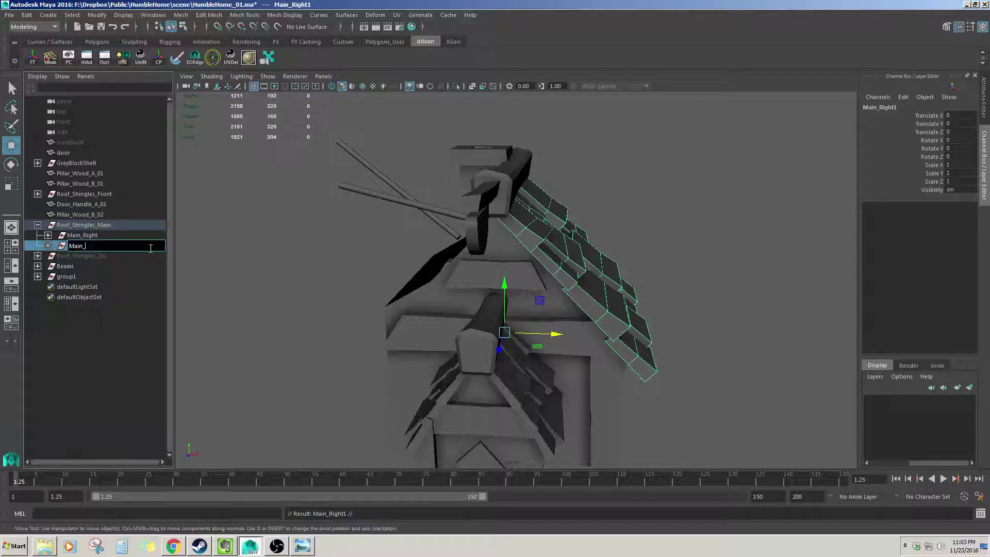
pyautogui.write('Left')
pyautogui.press('Return')
# - Mirror the Main_Left group to the opposite roof slope by setting its Scale X to -1
pyautogui.keyDown('alt'); pyautogui.moveTo(618, 335); pyautogui.dragTo(844, 236); pyautogui.keyUp('alt')
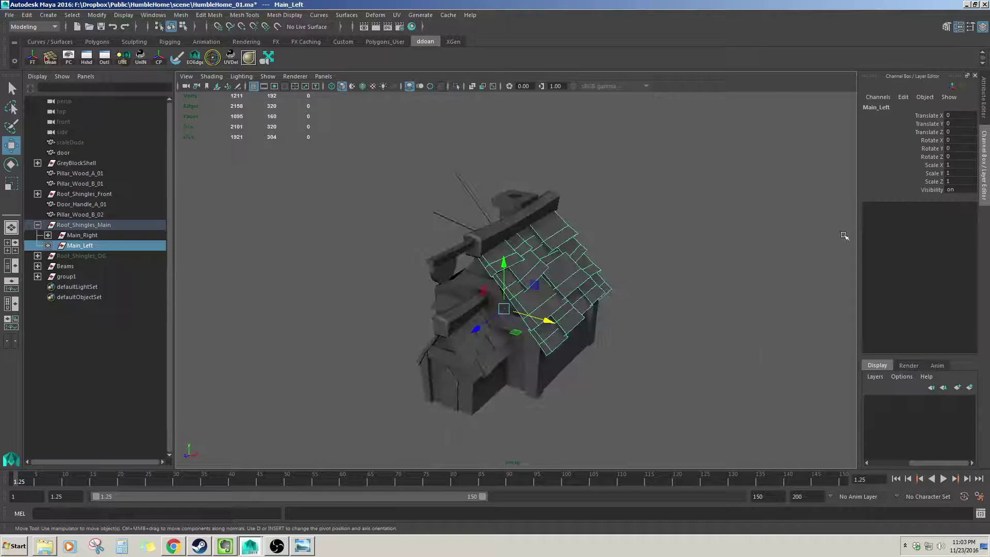
pyautogui.click(955, 164)
pyautogui.write('-1')
pyautogui.press('Return')
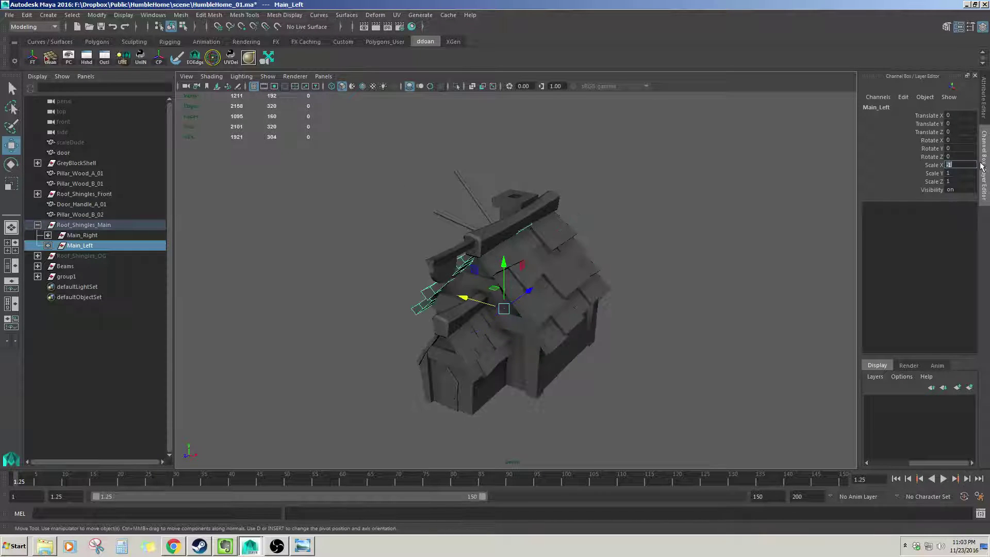
pyautogui.keyDown('alt'); pyautogui.moveTo(671, 243); pyautogui.dragTo(550, 253); pyautogui.keyUp('alt')
pyautogui.scroll(3, 628, 248)
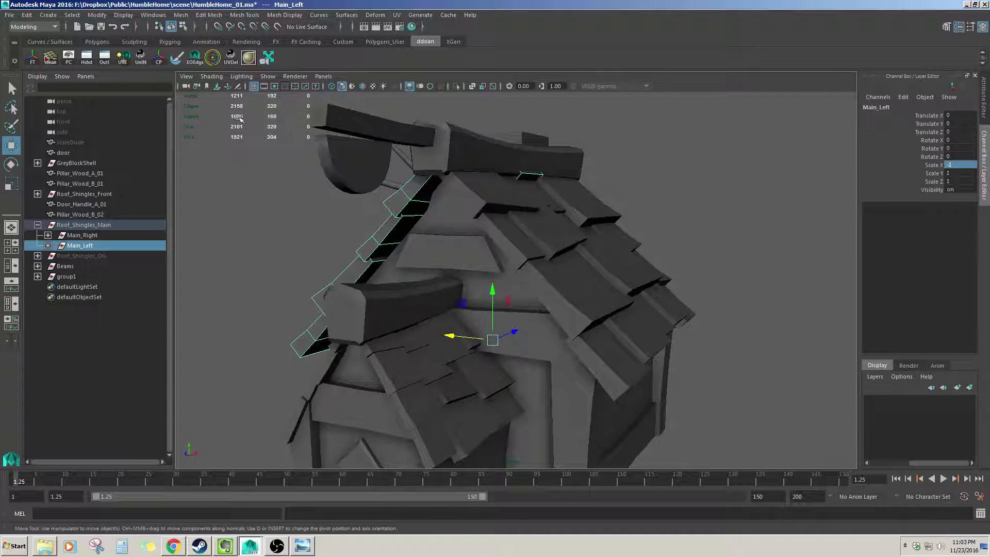
# - Try repositioning and removing the mirrored Roof_Shingle_D_04 in Main_Left beside the chimney
pyautogui.keyDown('alt'); pyautogui.moveTo(239, 117); pyautogui.dragTo(441, 170); pyautogui.keyUp('alt')
pyautogui.click(535, 182)
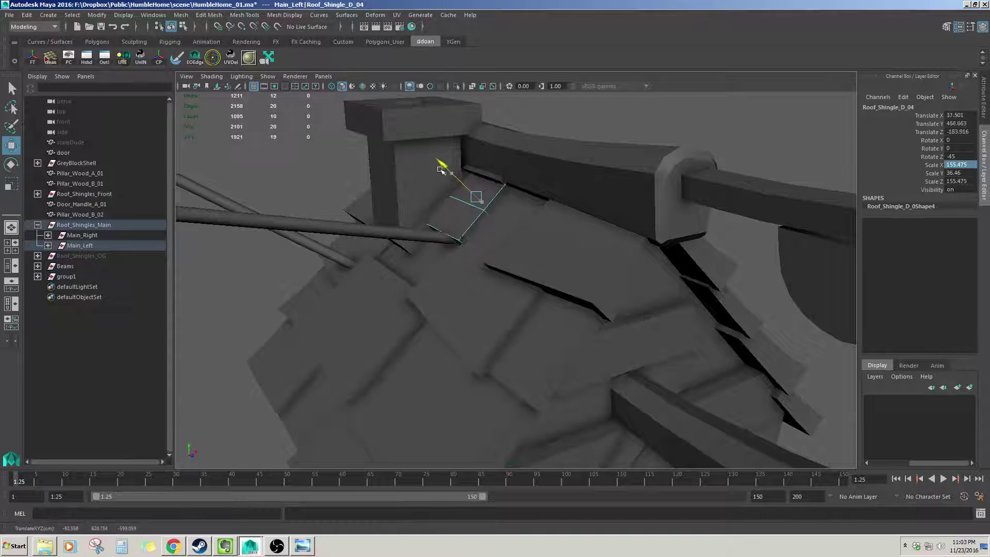
pyautogui.hotkey('ctrl', 'z')
pyautogui.keyDown('alt'); pyautogui.moveTo(557, 183); pyautogui.dragTo(544, 217); pyautogui.keyUp('alt')
pyautogui.press('Delete')
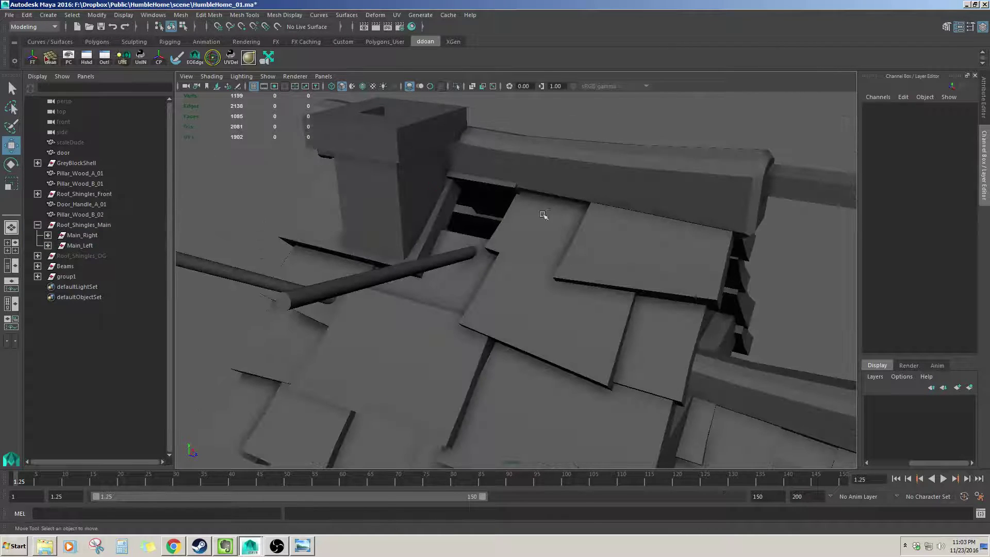
pyautogui.hotkey('ctrl', 'z')
pyautogui.keyDown('alt'); pyautogui.moveTo(480, 212); pyautogui.dragTo(458, 255); pyautogui.keyUp('alt')
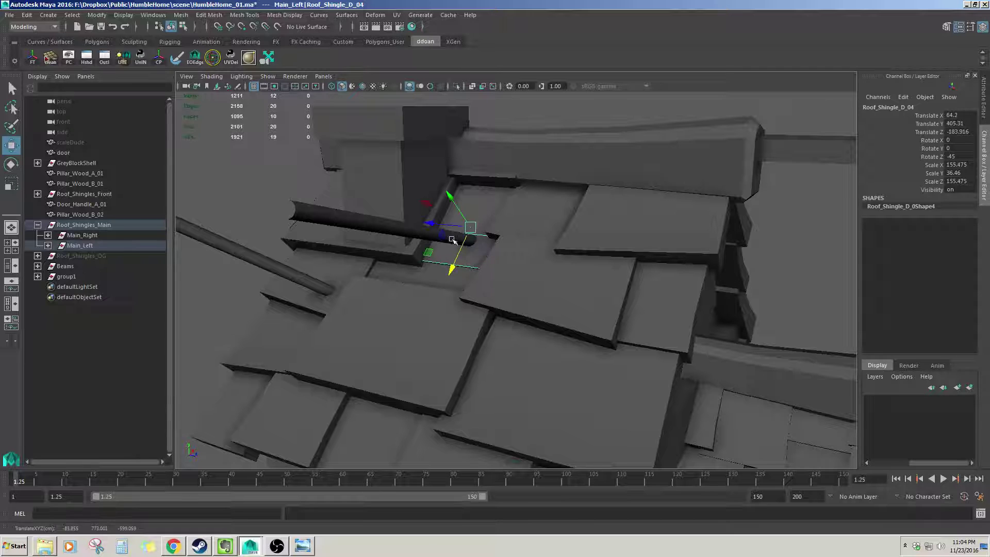
# - Move Main_Right's Roof_Shingle_D_04 up under the ridge beam and shift its Roof_Shingle_E_01 to about X 62, Z 52
pyautogui.click(504, 180)
pyautogui.keyDown('alt'); pyautogui.moveTo(503, 180); pyautogui.dragTo(428, 191); pyautogui.keyUp('alt')
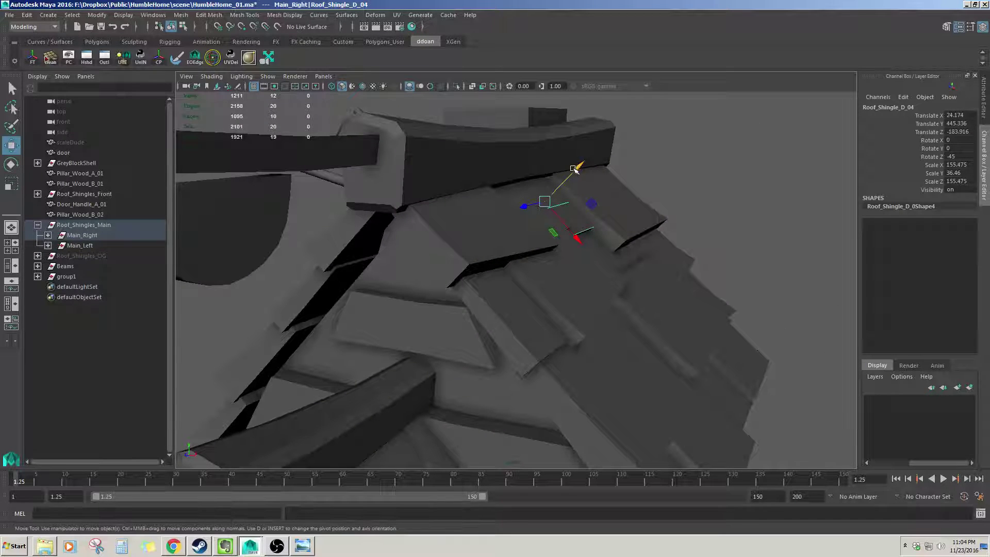
pyautogui.moveTo(575, 168); pyautogui.dragTo(498, 185)
pyautogui.click(483, 226)
pyautogui.keyDown('alt'); pyautogui.moveTo(483, 225); pyautogui.dragTo(507, 185); pyautogui.keyUp('alt')
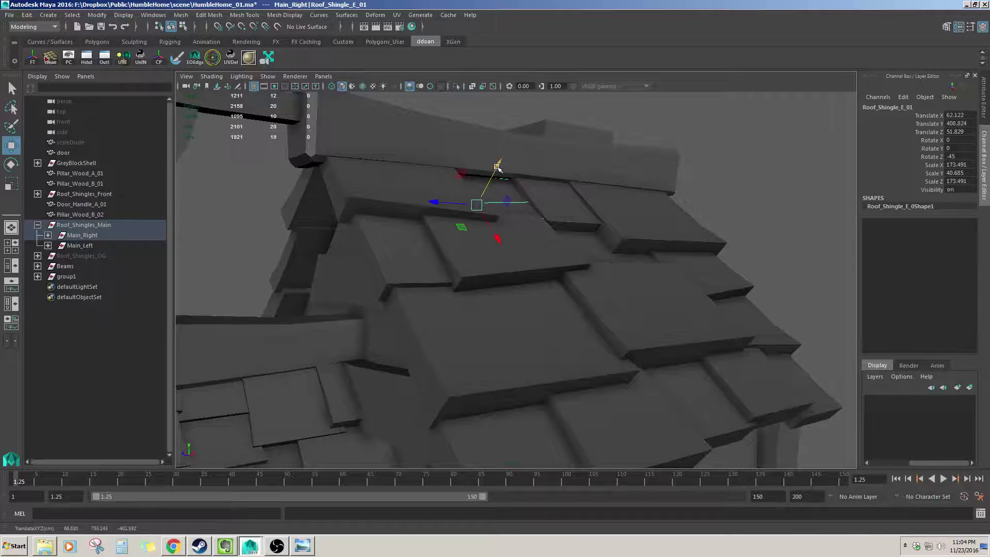
pyautogui.keyDown('alt'); pyautogui.moveTo(501, 165); pyautogui.dragTo(612, 184); pyautogui.keyUp('alt')
# - Delete the outdated mirrored group Main_Left
pyautogui.click(794, 163)
pyautogui.keyDown('alt'); pyautogui.moveTo(677, 189); pyautogui.dragTo(544, 236); pyautogui.keyUp('alt')
pyautogui.scroll(-3, 534, 221)
pyautogui.click(534, 221)
pyautogui.keyDown('alt'); pyautogui.moveTo(543, 237); pyautogui.dragTo(294, 248, button='right'); pyautogui.keyUp('alt')
pyautogui.click(96, 246)
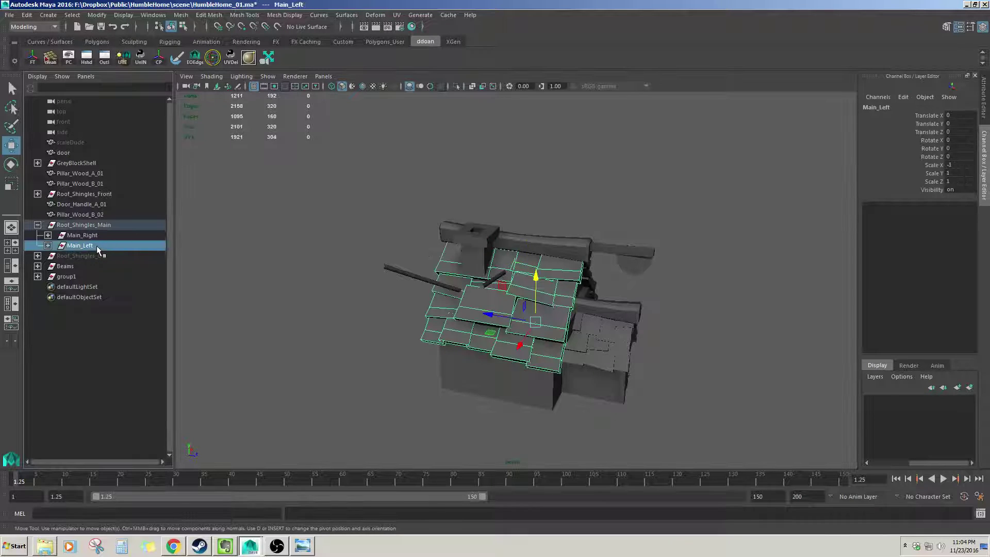
pyautogui.press('Delete')
# - Duplicate the adjusted Main_Right group and name the new copy Main_Left
pyautogui.keyDown('alt'); pyautogui.moveTo(691, 299); pyautogui.dragTo(537, 326); pyautogui.keyUp('alt')
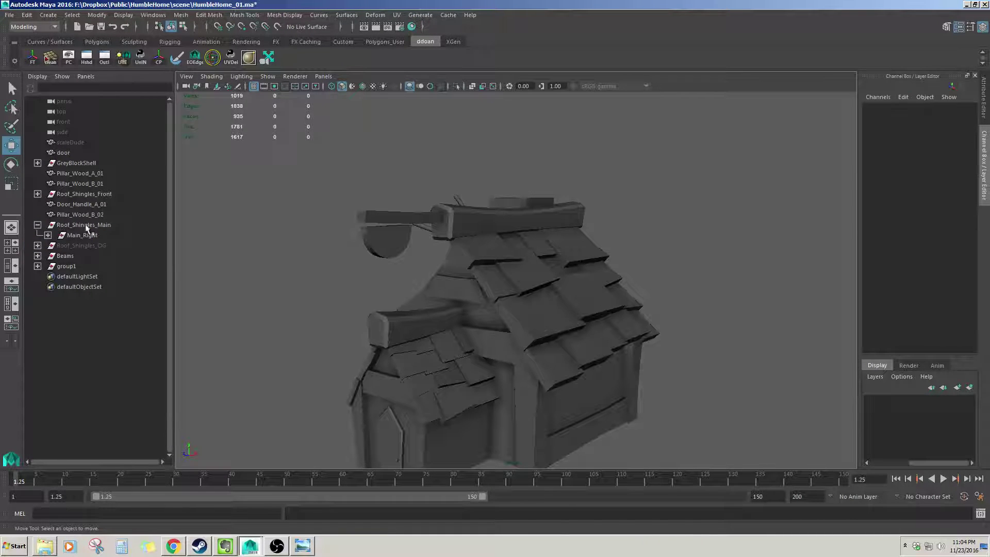
pyautogui.click(86, 234)
pyautogui.hotkey('ctrl', 'd')
pyautogui.doubleClick(113, 245)
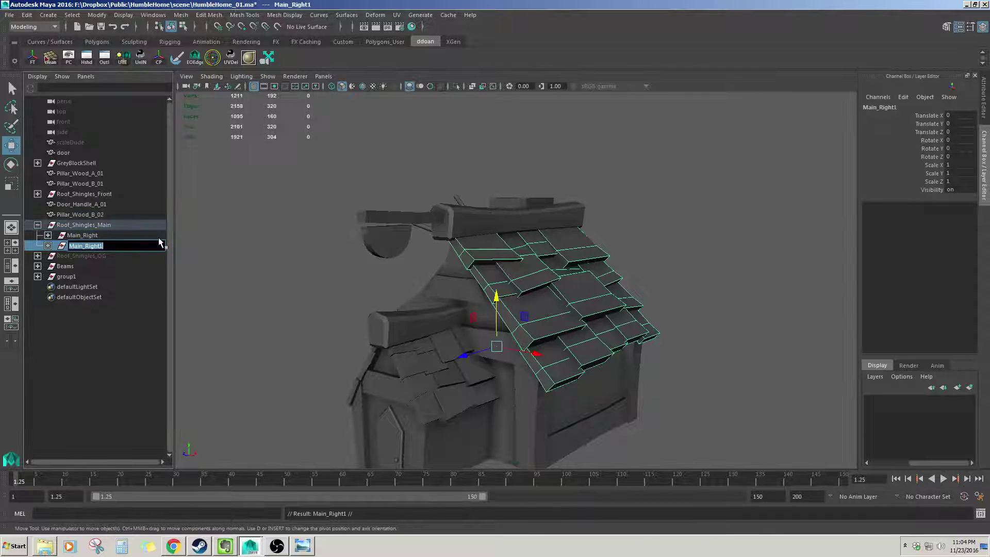
pyautogui.press('End')
pyautogui.press('BackSpace')
pyautogui.press('BackSpace')
pyautogui.press('BackSpace')
pyautogui.write('Left')
pyautogui.press('Return')
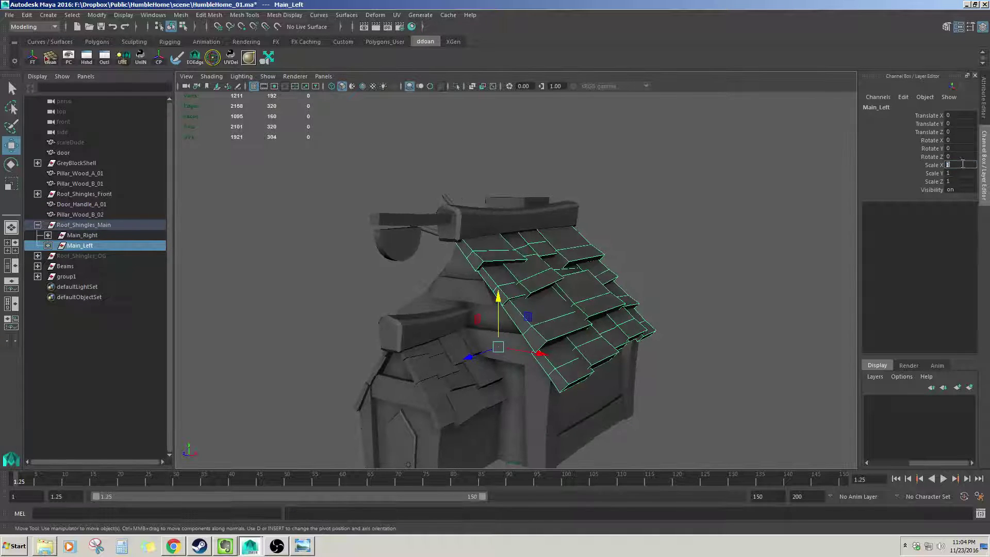
# - Set Scale X of the new Main_Left group to -1 to cover the opposite roof slope
pyautogui.write('-1')
pyautogui.press('Return')
pyautogui.scroll(3, 607, 166)
pyautogui.keyDown('alt'); pyautogui.moveTo(471, 150); pyautogui.dragTo(595, 287); pyautogui.keyUp('alt')
pyautogui.click(595, 140)
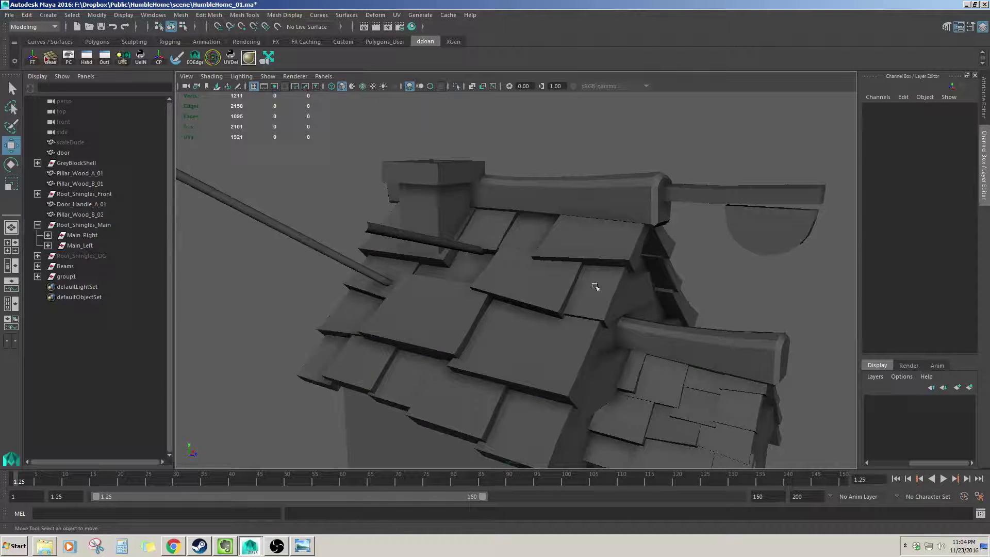
# - Freeze the transformations of the mirrored Main_Left group
pyautogui.click(94, 248)
pyautogui.scroll(-5, 807, 357)
pyautogui.keyDown('alt'); pyautogui.moveTo(807, 357); pyautogui.dragTo(700, 336); pyautogui.keyUp('alt')
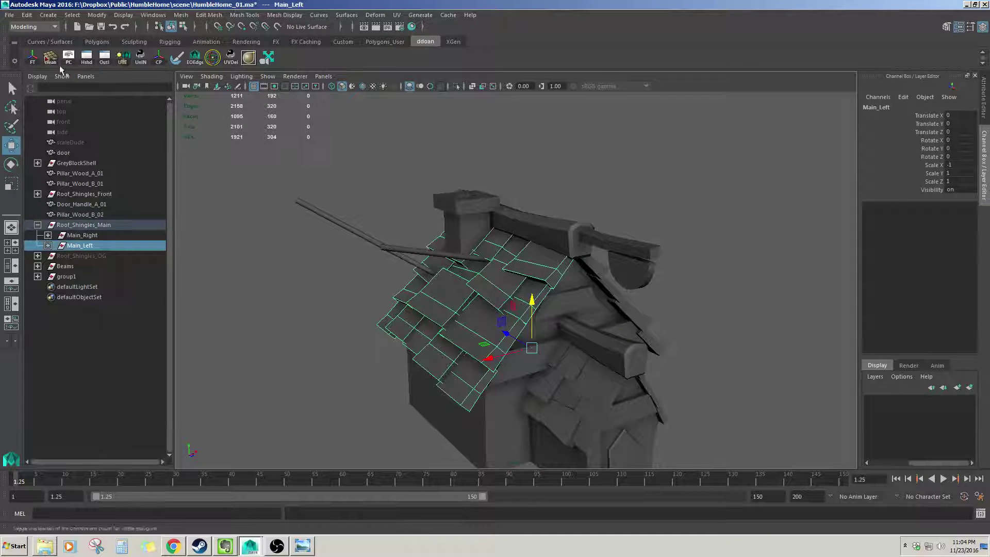
pyautogui.click(33, 57)
pyautogui.keyDown('alt'); pyautogui.moveTo(574, 313); pyautogui.dragTo(598, 280); pyautogui.keyUp('alt')
pyautogui.click(604, 278)
pyautogui.scroll(4, 600, 281)
pyautogui.keyDown('alt'); pyautogui.moveTo(497, 298); pyautogui.dragTo(535, 334); pyautogui.keyUp('alt')
pyautogui.click(512, 283)
pyautogui.scroll(2, 520, 281)
pyautogui.hotkey('ctrl', '1')
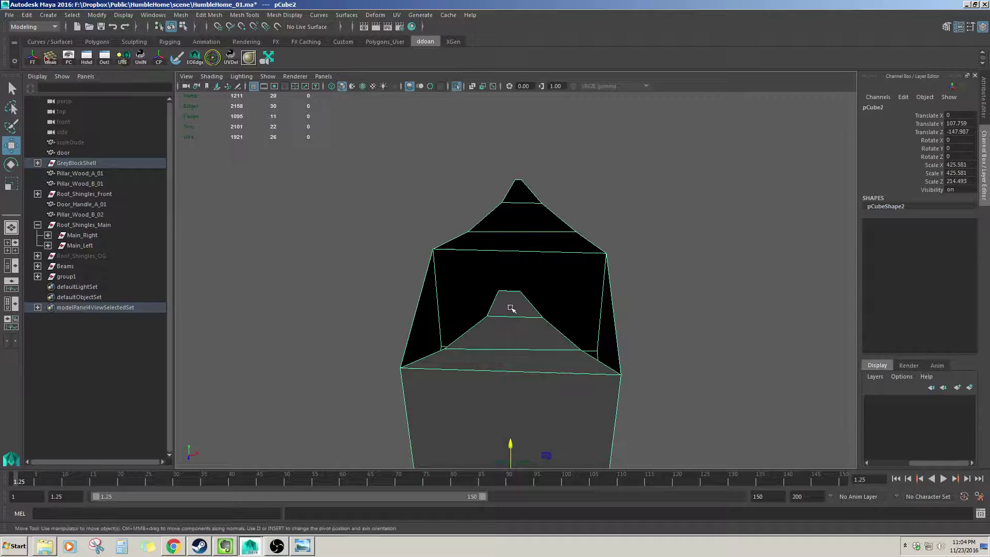
pyautogui.press('F10')
pyautogui.click(507, 292)
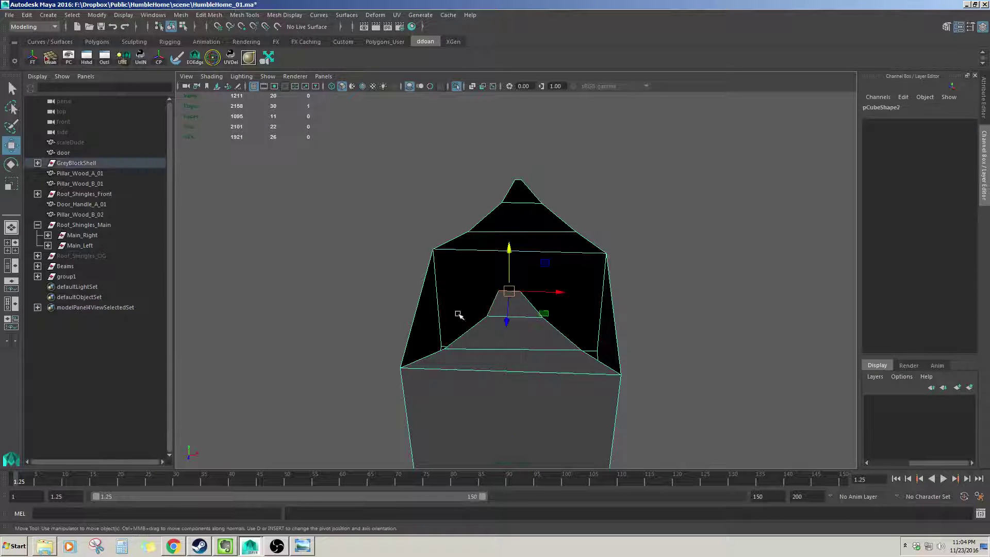
pyautogui.keyDown('ctrl'); pyautogui.moveTo(490, 334); pyautogui.dragTo(529, 352, button='right'); pyautogui.keyUp('ctrl')
pyautogui.keyDown('alt'); pyautogui.moveTo(529, 353); pyautogui.dragTo(520, 300); pyautogui.keyUp('alt')
pyautogui.scroll(-2, 537, 323)
pyautogui.hotkey('ctrl', 'z')
pyautogui.hotkey('ctrl', 'z')
pyautogui.press('F8')
pyautogui.hotkey('ctrl', '1')
# - Move the house shell's front gable vertices sideways on one slope to meet the underside of the main roof shingles
pyautogui.scroll(2, 525, 334)
pyautogui.scroll(2, 519, 301)
pyautogui.press('F8')
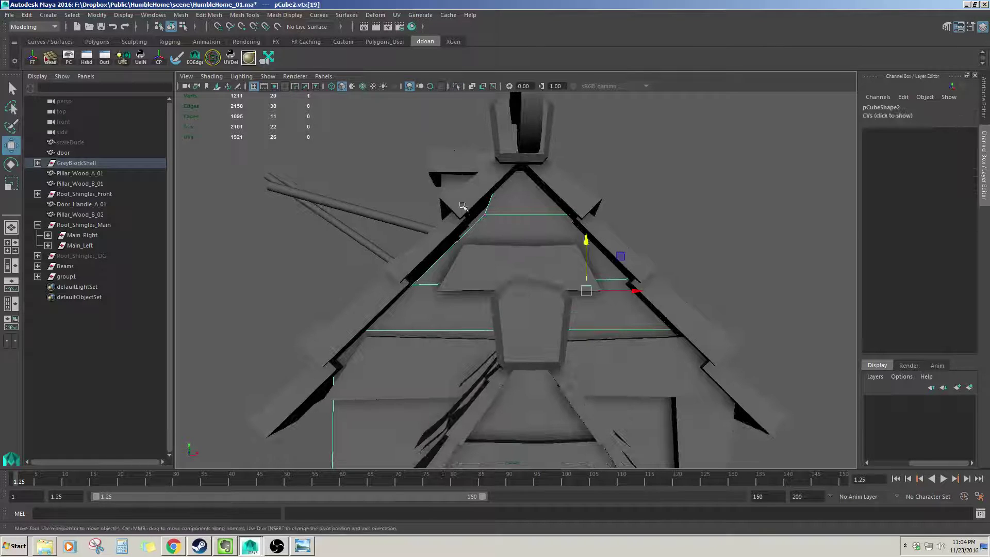
pyautogui.press('F8')
pyautogui.moveTo(459, 204); pyautogui.dragTo(517, 217)
pyautogui.click(489, 227)
pyautogui.press('F9')
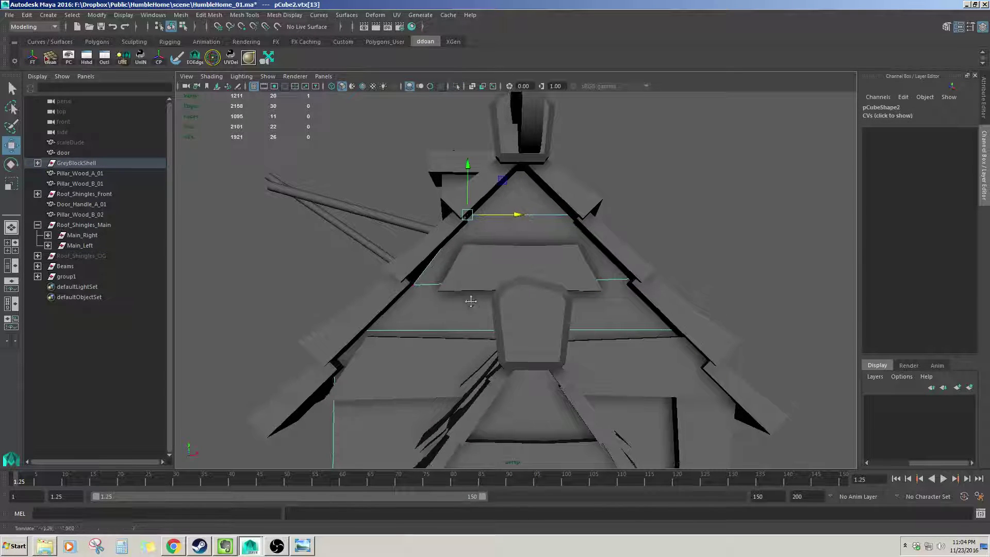
pyautogui.keyDown('alt'); pyautogui.moveTo(471, 299); pyautogui.dragTo(475, 276); pyautogui.keyUp('alt')
pyautogui.click(407, 252)
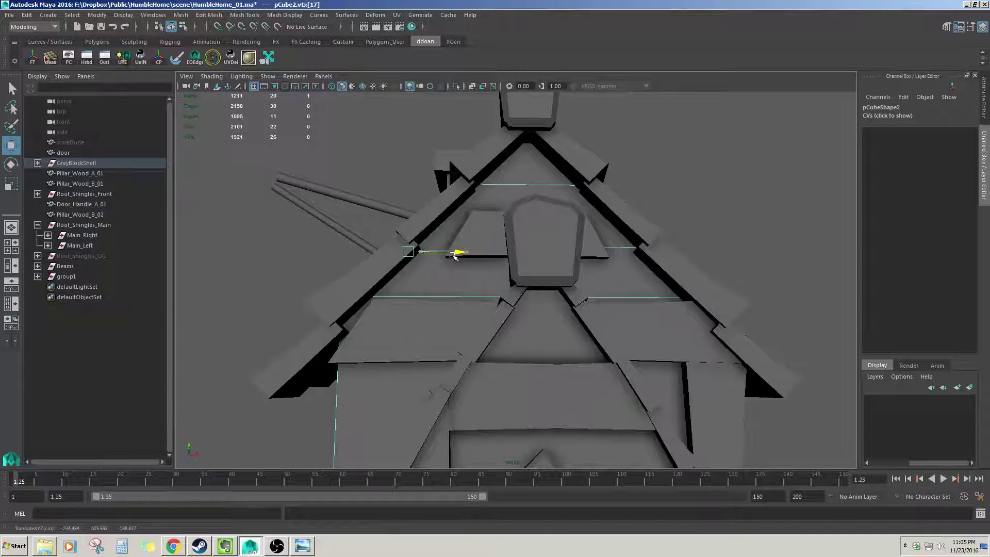
# - Move the shell's upper and middle rear gable vertices outward to meet the underside of the main roof shingles
pyautogui.keyDown('alt'); pyautogui.moveTo(374, 345); pyautogui.dragTo(622, 312); pyautogui.keyUp('alt')
pyautogui.moveTo(530, 192); pyautogui.dragTo(553, 208)
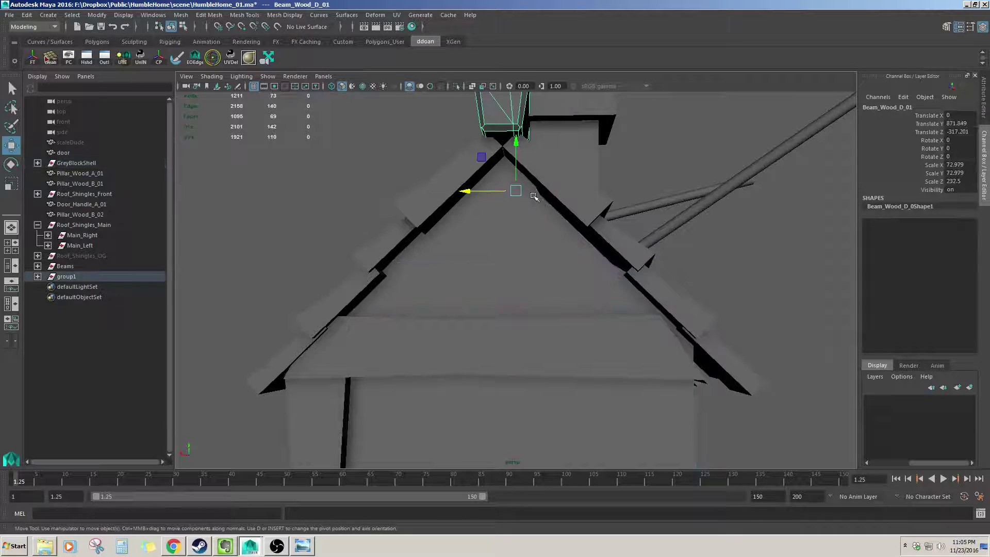
pyautogui.click(536, 195)
pyautogui.moveTo(542, 214); pyautogui.dragTo(486, 201, button='right')
pyautogui.moveTo(530, 187); pyautogui.dragTo(553, 211)
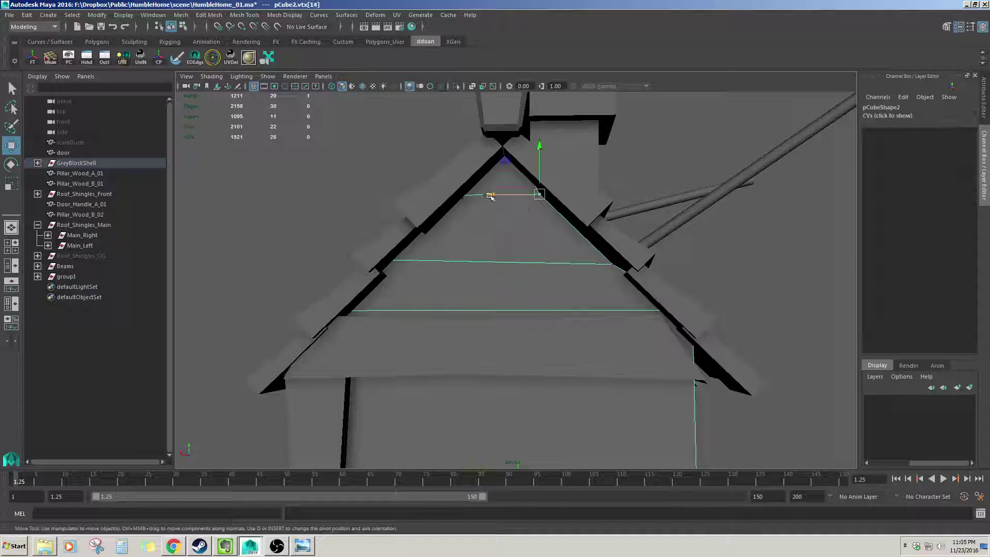
pyautogui.moveTo(490, 196); pyautogui.dragTo(501, 197)
pyautogui.click(609, 266)
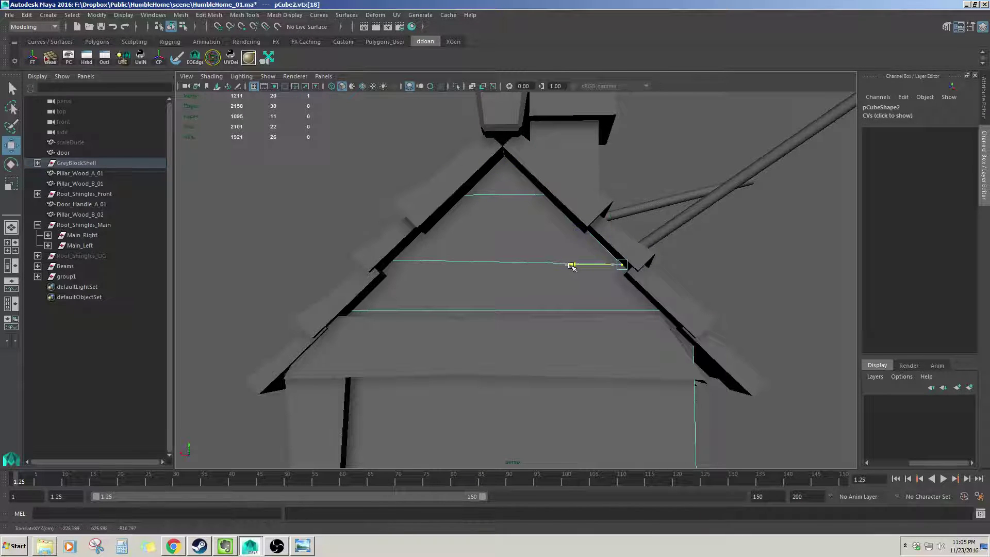
# - Return to object mode, clear the selection and save the scene
pyautogui.keyDown('alt'); pyautogui.moveTo(616, 326); pyautogui.dragTo(580, 334); pyautogui.keyUp('alt')
pyautogui.scroll(-5, 613, 320)
pyautogui.press('F8')
pyautogui.press('F8')
pyautogui.click(692, 319)
pyautogui.scroll(-4, 688, 324)
pyautogui.keyDown('alt'); pyautogui.moveTo(686, 325); pyautogui.dragTo(430, 319); pyautogui.keyUp('alt')
pyautogui.scroll(-2, 421, 331)
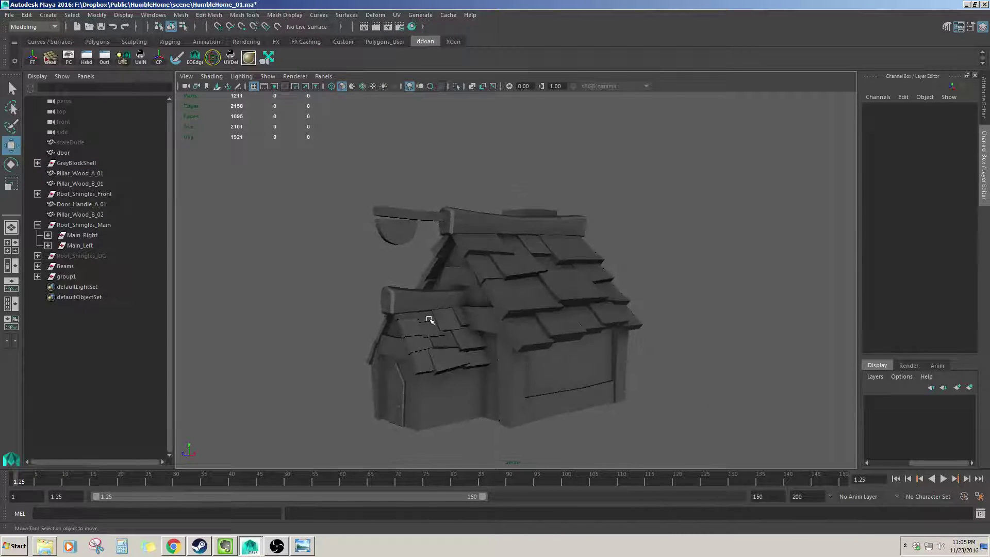
pyautogui.hotkey('ctrl', 's')
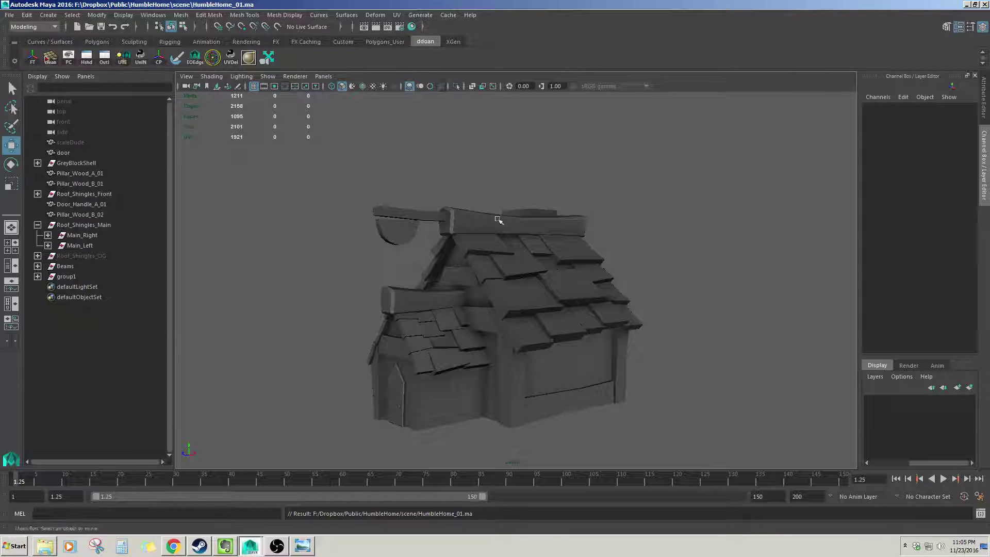
# - Raise the front gable cross beam Beam_Wood_B_02 to about Translate Y 714.8, up towards the roof peak
pyautogui.keyDown('alt'); pyautogui.moveTo(499, 220); pyautogui.dragTo(562, 232); pyautogui.keyUp('alt')
pyautogui.scroll(4, 551, 219)
pyautogui.click(524, 216)
pyautogui.scroll(3, 524, 216)
pyautogui.keyDown('alt'); pyautogui.moveTo(516, 211); pyautogui.dragTo(530, 234, button='middle'); pyautogui.keyUp('alt')
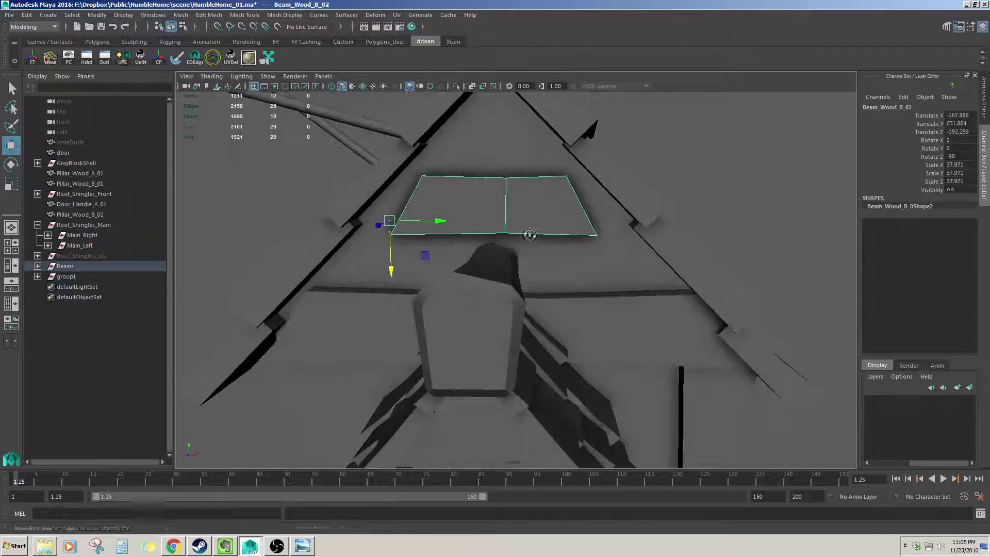
pyautogui.scroll(-5, 537, 236)
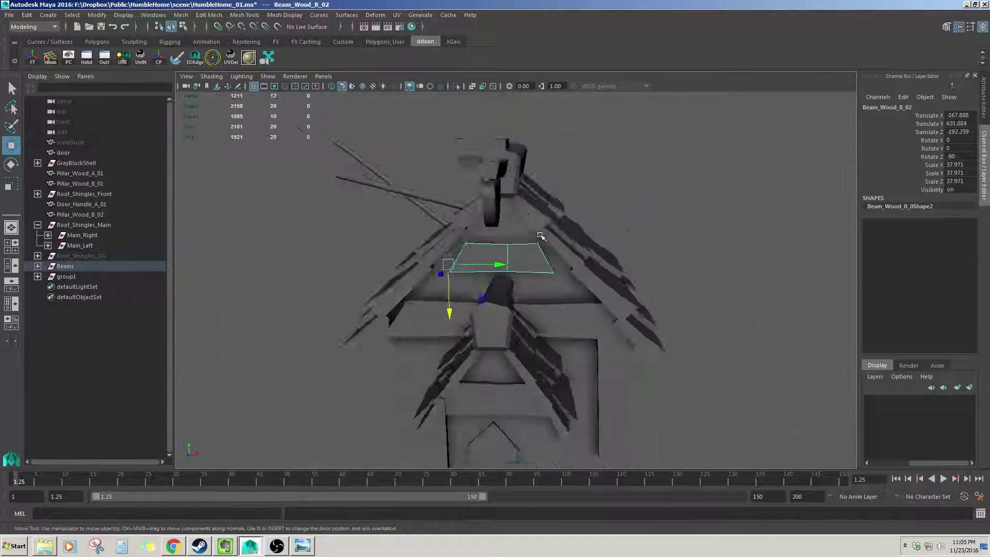
pyautogui.keyDown('alt'); pyautogui.moveTo(541, 235); pyautogui.dragTo(537, 227); pyautogui.keyUp('alt')
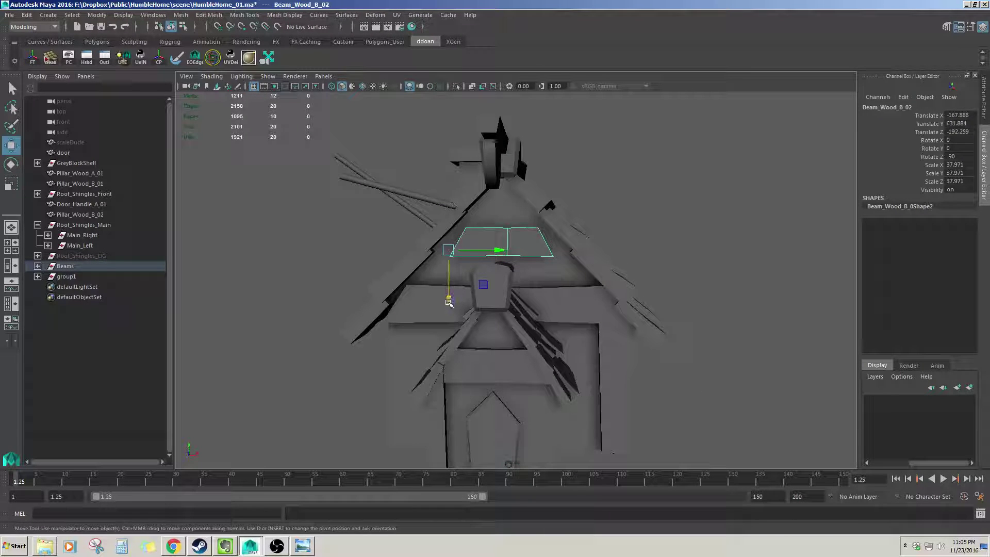
pyautogui.moveTo(449, 303); pyautogui.dragTo(446, 278)
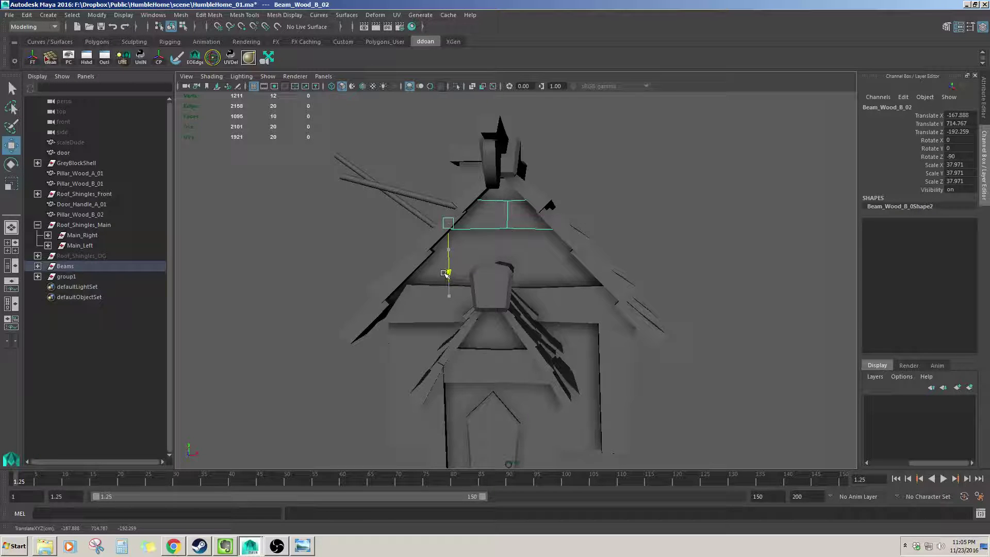
pyautogui.keyDown('alt'); pyautogui.moveTo(446, 273); pyautogui.dragTo(511, 263); pyautogui.keyUp('alt')
pyautogui.click(484, 279)
pyautogui.click(627, 229)
pyautogui.scroll(3, 526, 243)
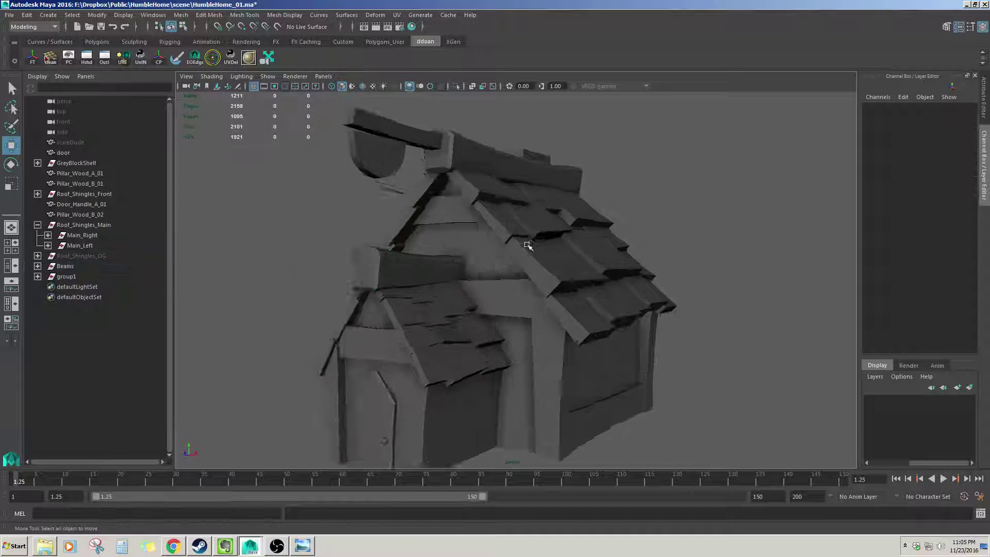
# - Duplicate the raised gable cross beam and place the copy on the rear gable at about Translate Z -936.8
pyautogui.click(451, 232)
pyautogui.click(448, 224)
pyautogui.scroll(-4, 449, 224)
pyautogui.keyDown('alt'); pyautogui.moveTo(449, 224); pyautogui.dragTo(418, 243); pyautogui.keyUp('alt')
pyautogui.hotkey('ctrl', 'd')
pyautogui.press('f')
pyautogui.scroll(-3, 418, 243)
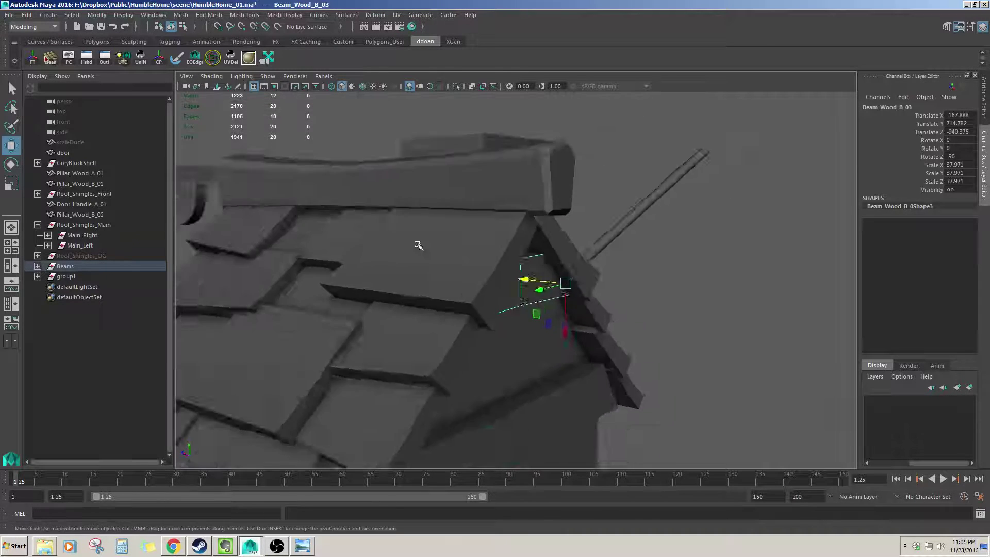
pyautogui.keyDown('alt'); pyautogui.moveTo(513, 262); pyautogui.dragTo(465, 230); pyautogui.keyUp('alt')
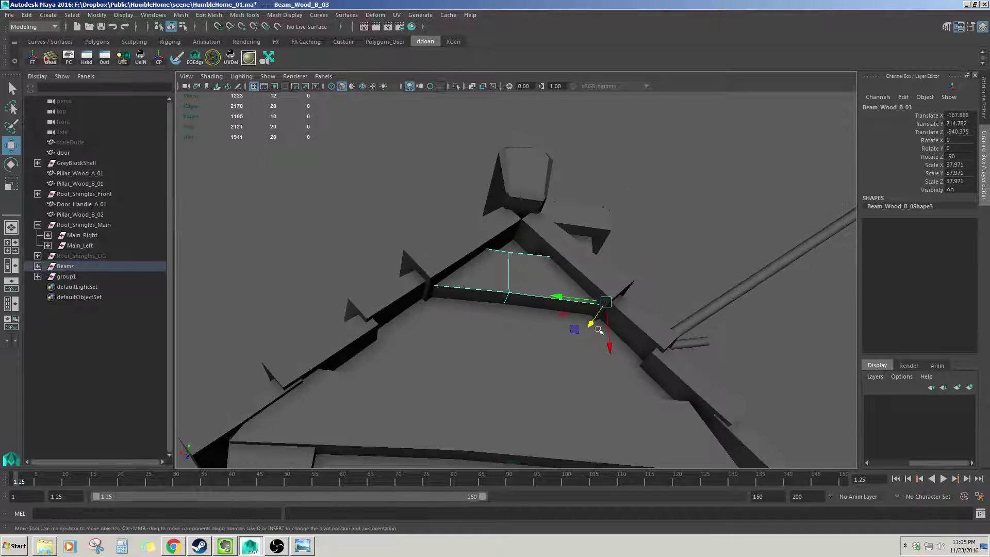
pyautogui.moveTo(598, 330); pyautogui.dragTo(593, 317)
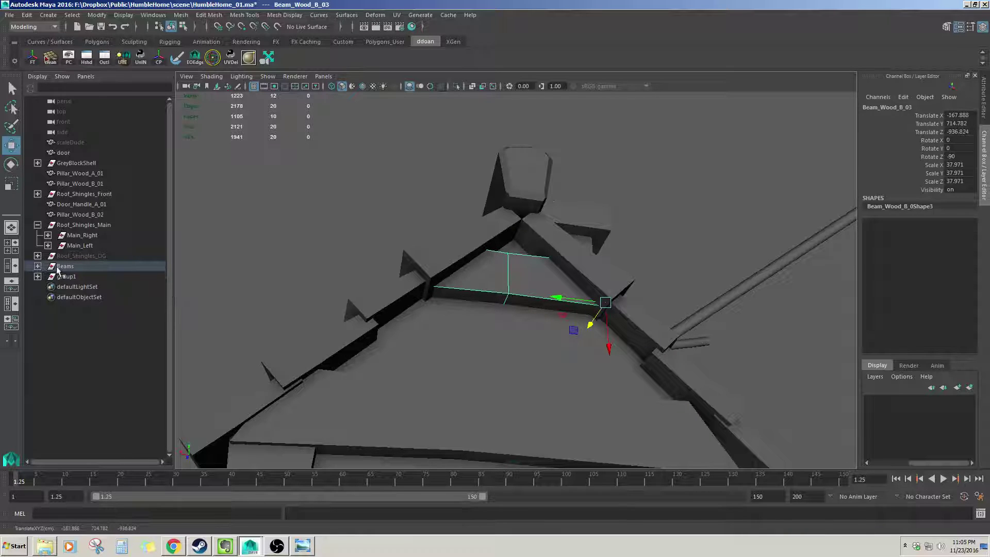
# - Expand the Beams group and inspect Beam_Wood_C_03 and Beam_Wood_B_02 on the main gables
pyautogui.click(39, 267)
pyautogui.click(109, 330)
pyautogui.click(113, 338)
pyautogui.click(123, 331)
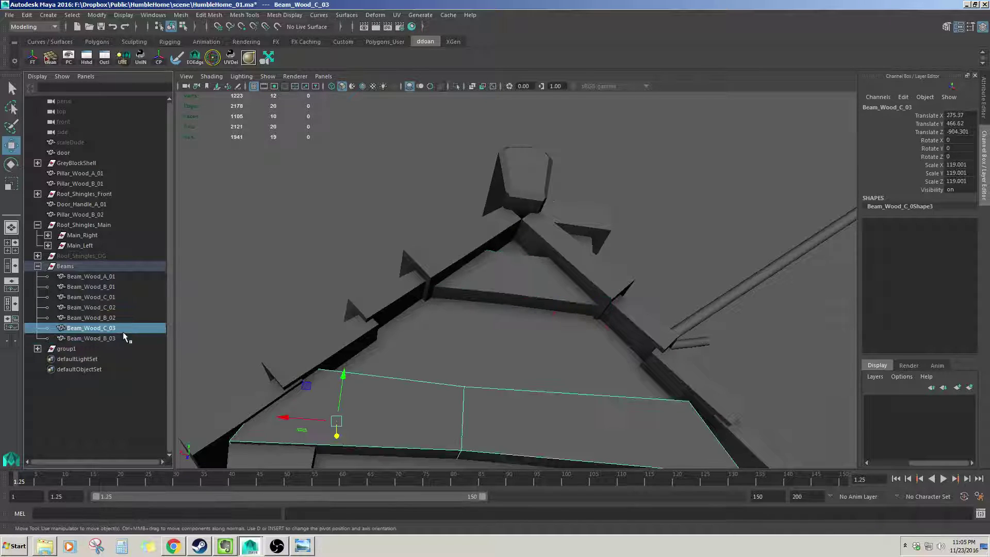
pyautogui.keyDown('alt'); pyautogui.moveTo(222, 332); pyautogui.dragTo(283, 333); pyautogui.keyUp('alt')
pyautogui.scroll(-3, 283, 332)
pyautogui.click(108, 320)
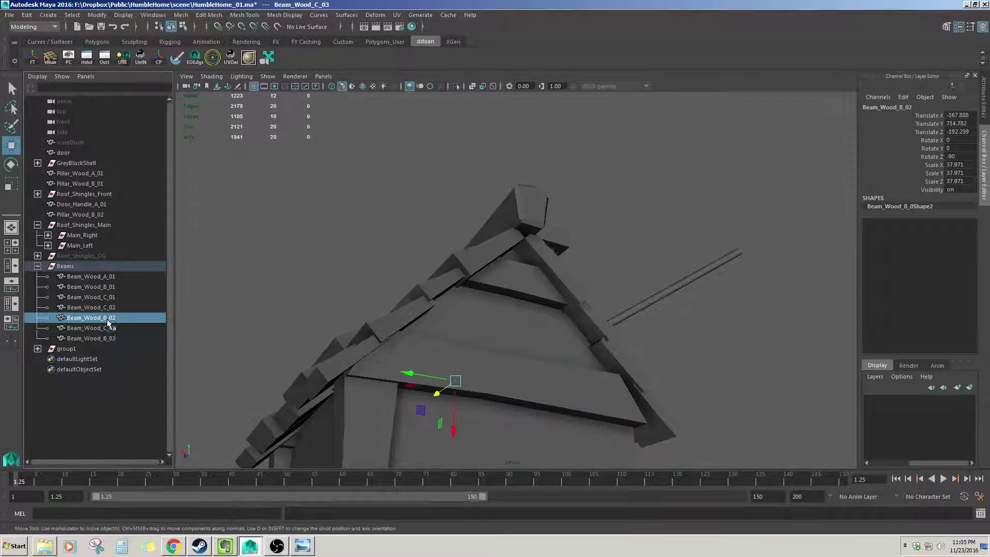
pyautogui.press('f')
pyautogui.scroll(-4, 485, 364)
pyautogui.keyDown('alt'); pyautogui.moveTo(491, 367); pyautogui.dragTo(649, 378); pyautogui.keyUp('alt')
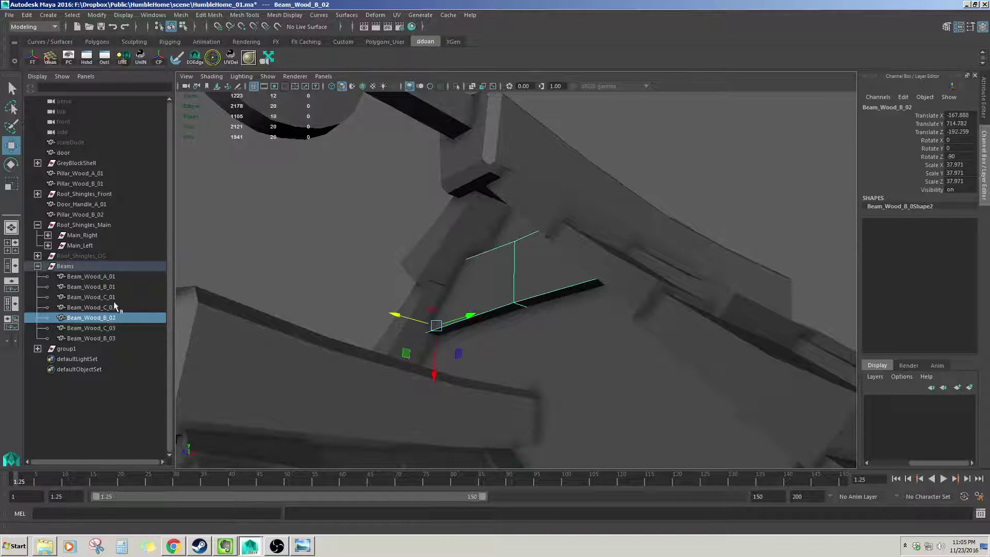
# - Compare Beam_Wood_B_01 above the door with Beam_Wood_B_02 on the front gable
pyautogui.click(91, 287)
pyautogui.press('f')
pyautogui.scroll(-4, 466, 368)
pyautogui.keyDown('alt'); pyautogui.moveTo(443, 361); pyautogui.dragTo(465, 368); pyautogui.keyUp('alt')
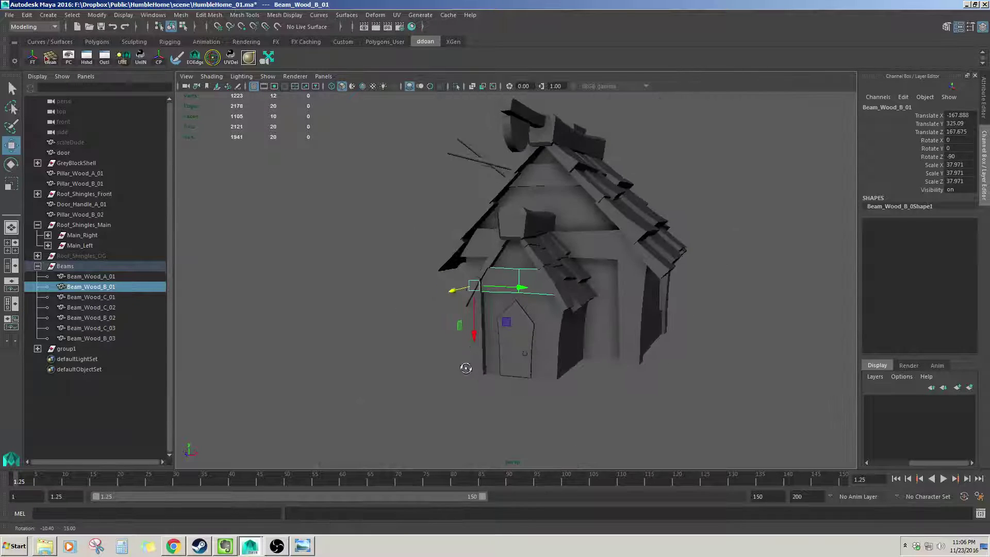
pyautogui.scroll(4, 465, 368)
pyautogui.click(577, 152)
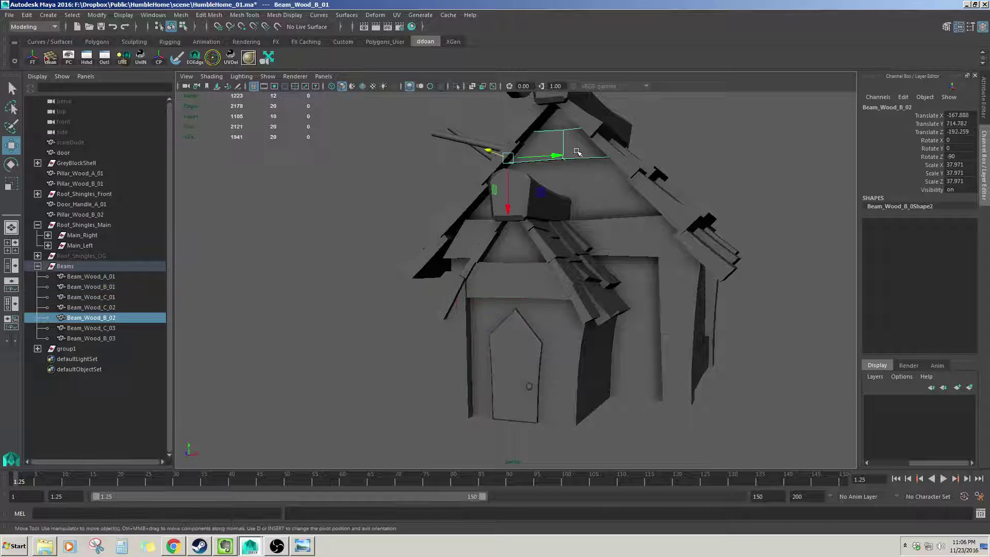
pyautogui.click(524, 286)
pyautogui.click(562, 150)
pyautogui.keyDown('alt'); pyautogui.moveTo(670, 247); pyautogui.dragTo(531, 280); pyautogui.keyUp('alt')
pyautogui.click(564, 172)
pyautogui.click(535, 280)
pyautogui.moveTo(534, 280)
pyautogui.keyDown('alt'); pyautogui.mouseDown(button='right')
pyautogui.moveTo(539, 261)
pyautogui.moveTo(523, 274)
pyautogui.mouseUp(button='right'); pyautogui.keyUp('alt')
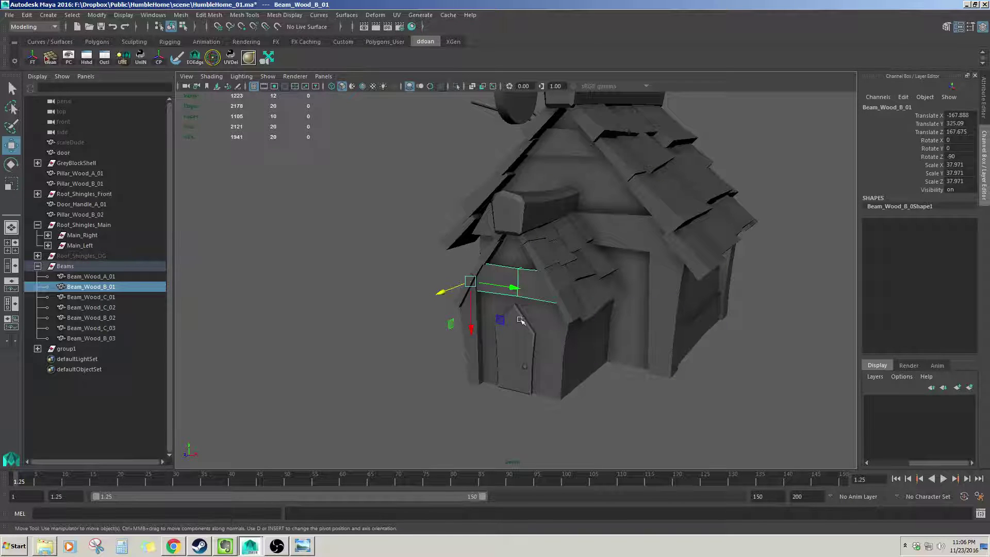
# - Check the overall house from several angles and save the scene
pyautogui.keyDown('alt'); pyautogui.moveTo(611, 325); pyautogui.dragTo(527, 282); pyautogui.keyUp('alt')
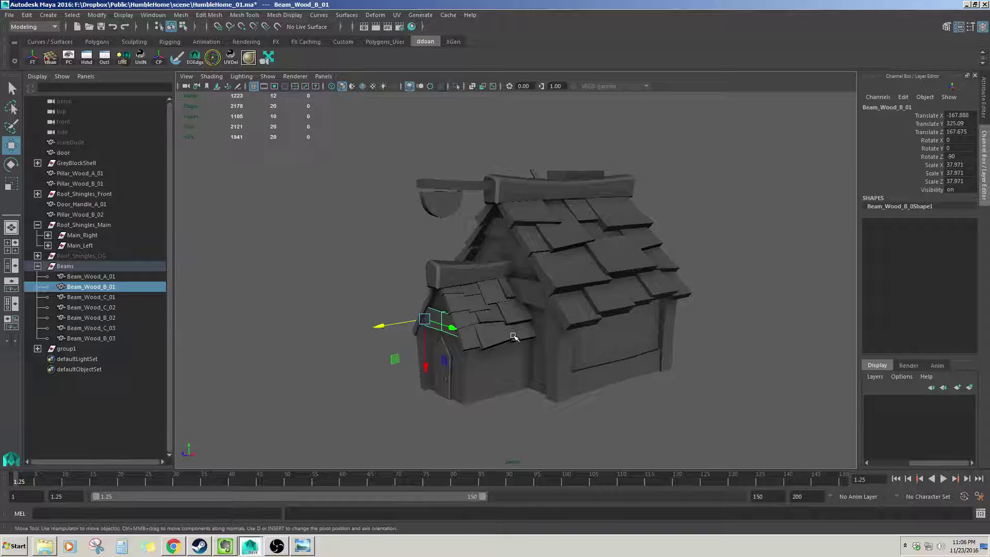
pyautogui.keyDown('alt'); pyautogui.moveTo(523, 320); pyautogui.dragTo(492, 320, button='middle'); pyautogui.keyUp('alt')
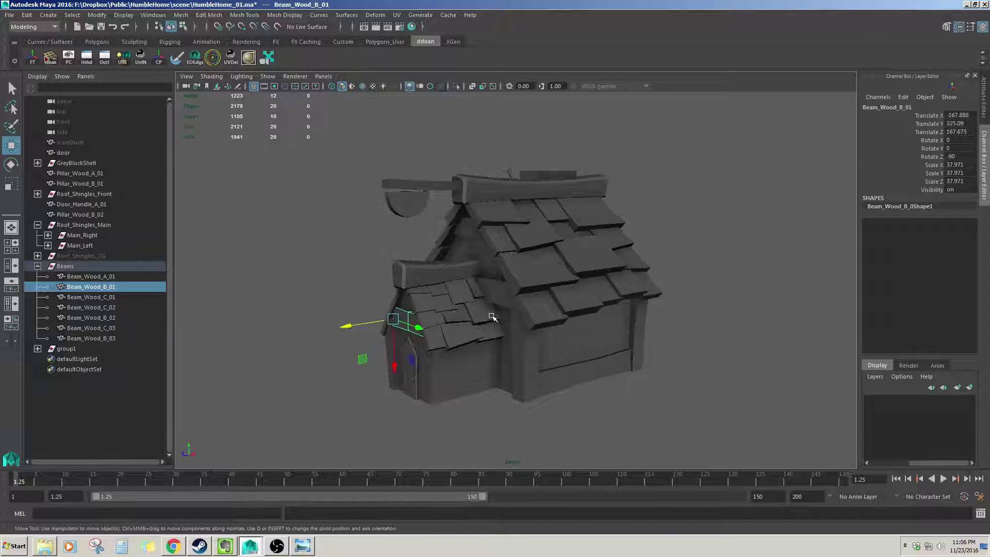
pyautogui.keyDown('alt'); pyautogui.moveTo(478, 313); pyautogui.dragTo(500, 287); pyautogui.keyUp('alt')
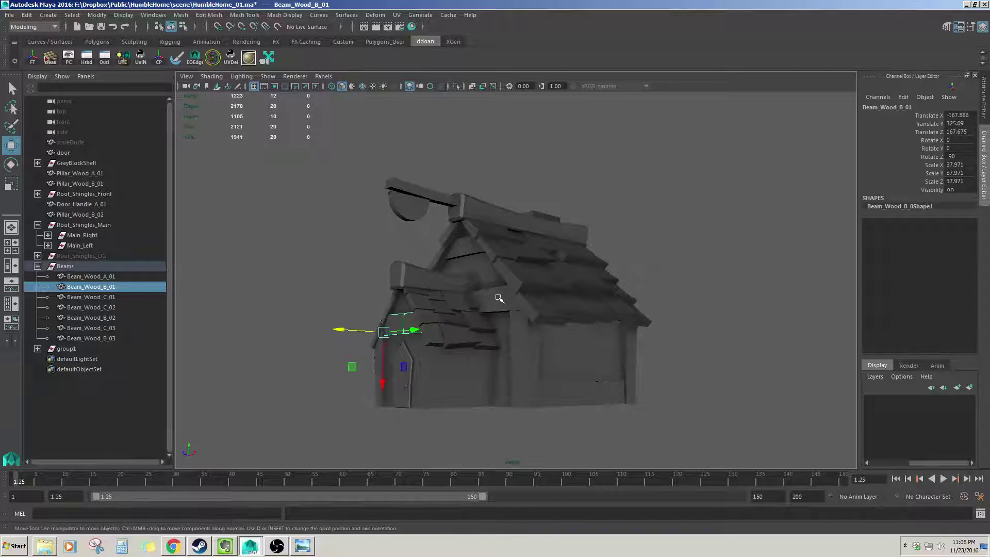
pyautogui.moveTo(498, 298)
pyautogui.keyDown('alt'); pyautogui.mouseDown()
pyautogui.moveTo(495, 274)
pyautogui.moveTo(490, 312)
pyautogui.mouseUp(); pyautogui.keyUp('alt')
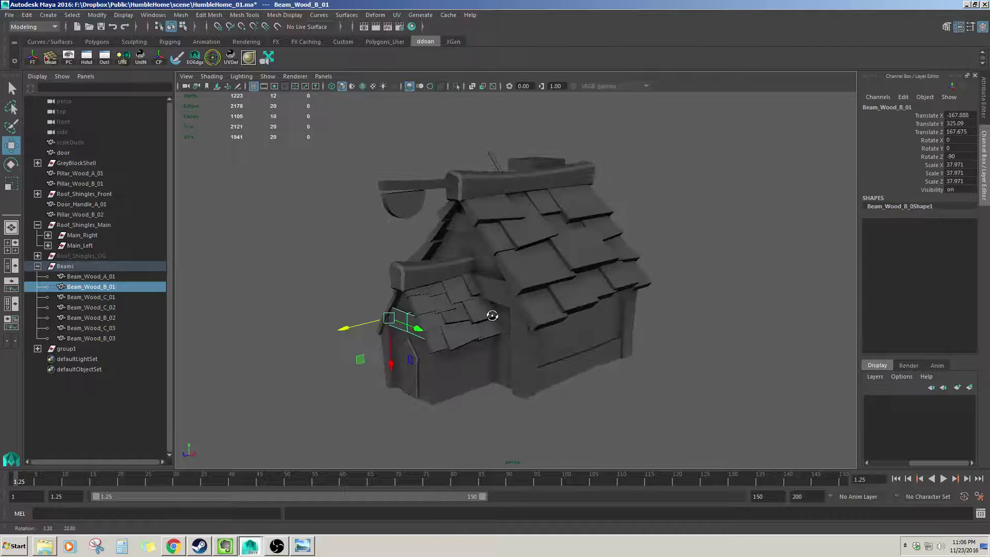
pyautogui.click(8, 14)
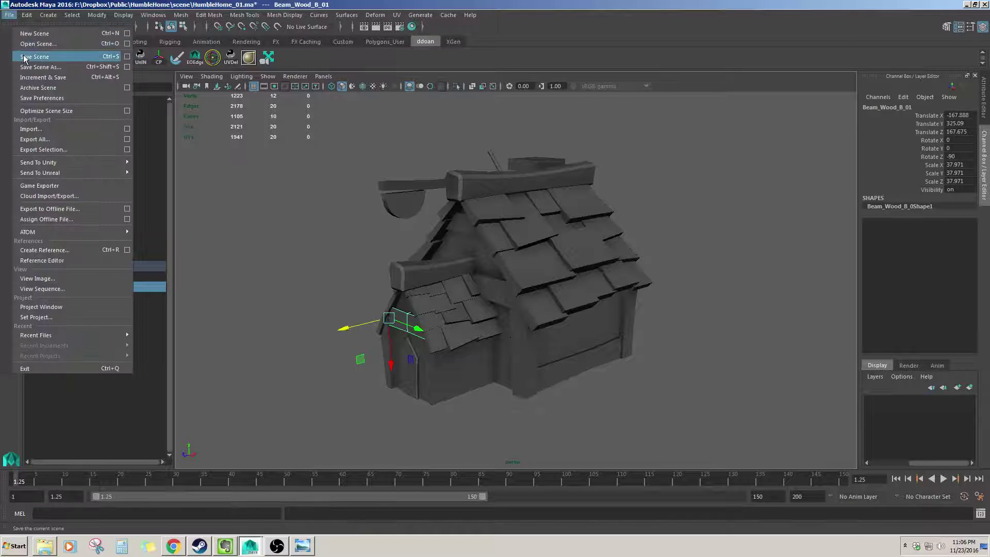
pyautogui.click(21, 57)
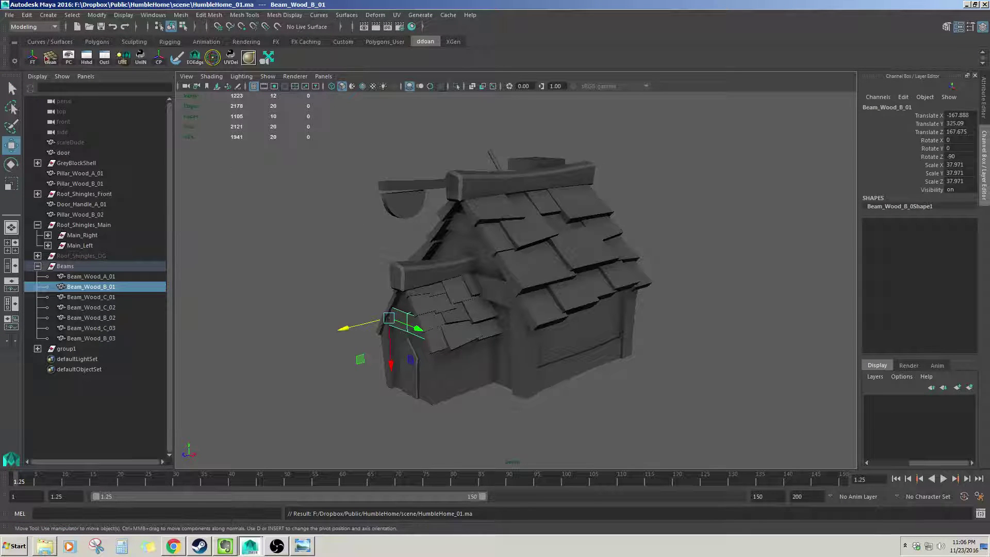
# - Bring up the house concept art in Windows Photo Viewer, move it aside and compare the model with it
pyautogui.hotkey('alt', 'Tab')
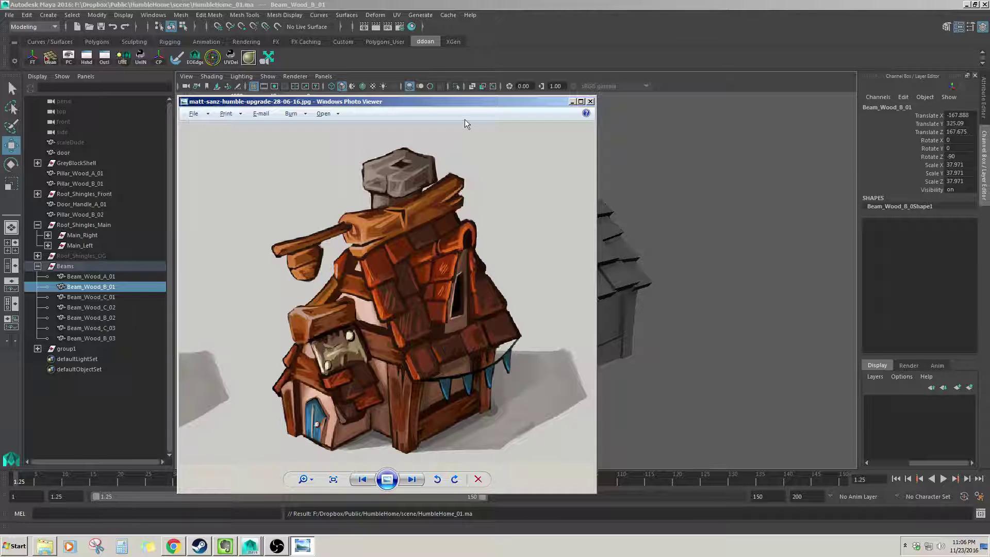
pyautogui.moveTo(466, 102); pyautogui.dragTo(1, 113)
pyautogui.keyDown('alt'); pyautogui.moveTo(547, 289); pyautogui.dragTo(505, 276); pyautogui.keyUp('alt')
pyautogui.scroll(4, 530, 282)
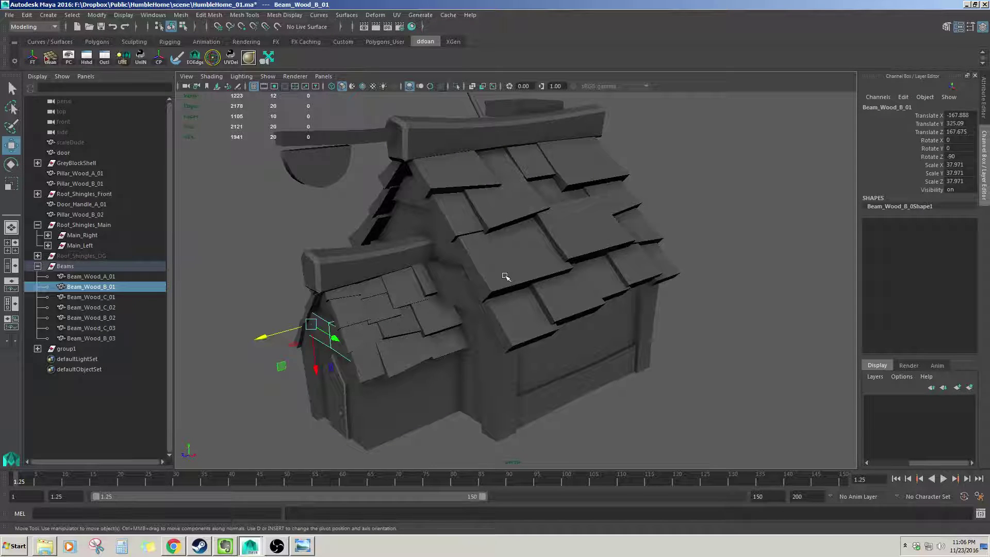
# - Collapse the Beams group and unhide Roof_Shingles_OG to show the original shingle pieces beside the house
pyautogui.click(37, 266)
pyautogui.click(81, 256)
pyautogui.hotkey('shift', 'h')
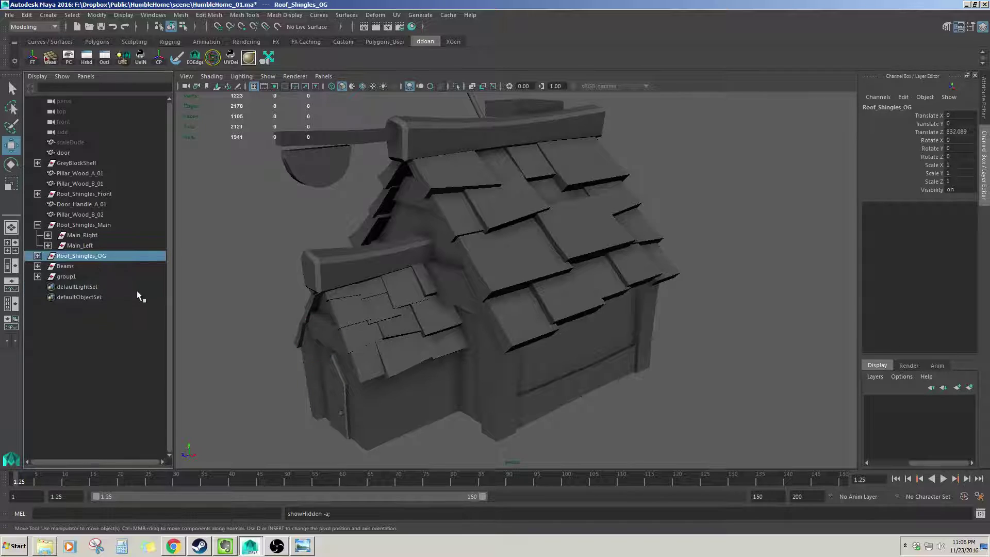
pyautogui.scroll(-8, 409, 418)
pyautogui.keyDown('alt'); pyautogui.moveTo(409, 417); pyautogui.dragTo(435, 393, button='right'); pyautogui.keyUp('alt')
pyautogui.keyDown('alt'); pyautogui.moveTo(435, 394); pyautogui.dragTo(454, 387); pyautogui.keyUp('alt')
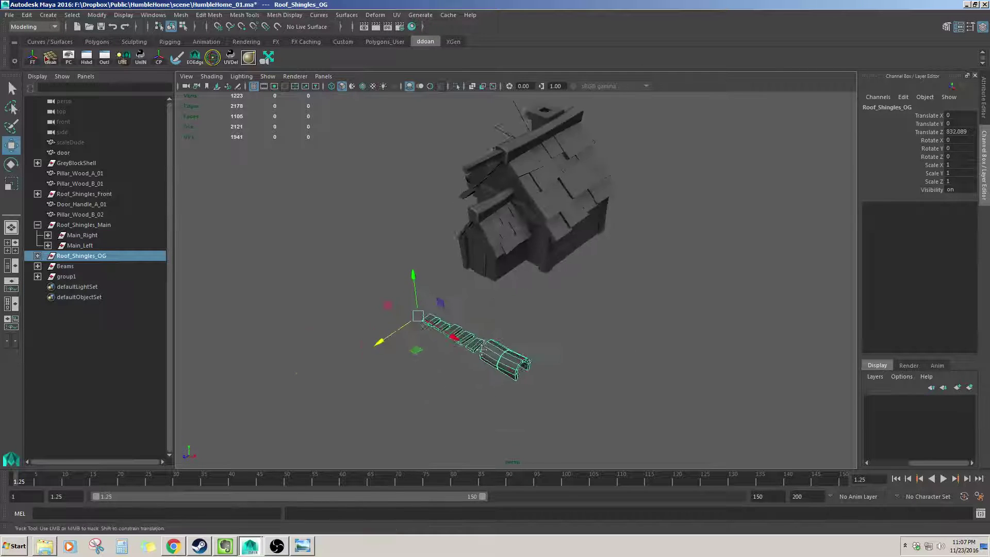
pyautogui.keyDown('alt'); pyautogui.moveTo(454, 388); pyautogui.dragTo(500, 355, button='right'); pyautogui.keyUp('alt')
pyautogui.keyDown('alt'); pyautogui.moveTo(500, 355); pyautogui.dragTo(511, 332, button='middle'); pyautogui.keyUp('alt')
pyautogui.click(511, 331)
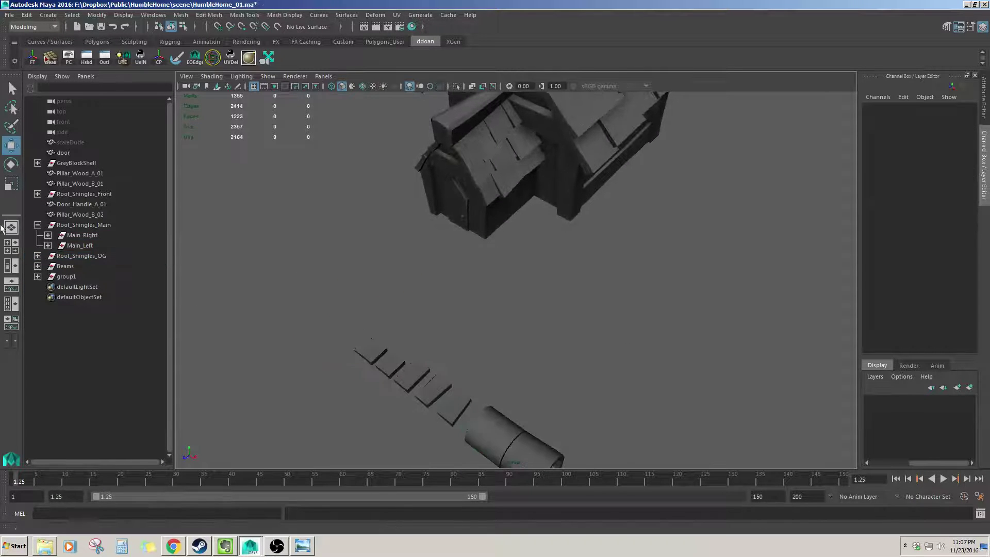
# - Duplicate the Roof_Shingles_OG group and hide the original
pyautogui.click(88, 256)
pyautogui.hotkey('ctrl', 'd')
pyautogui.click(98, 225)
pyautogui.click(140, 255)
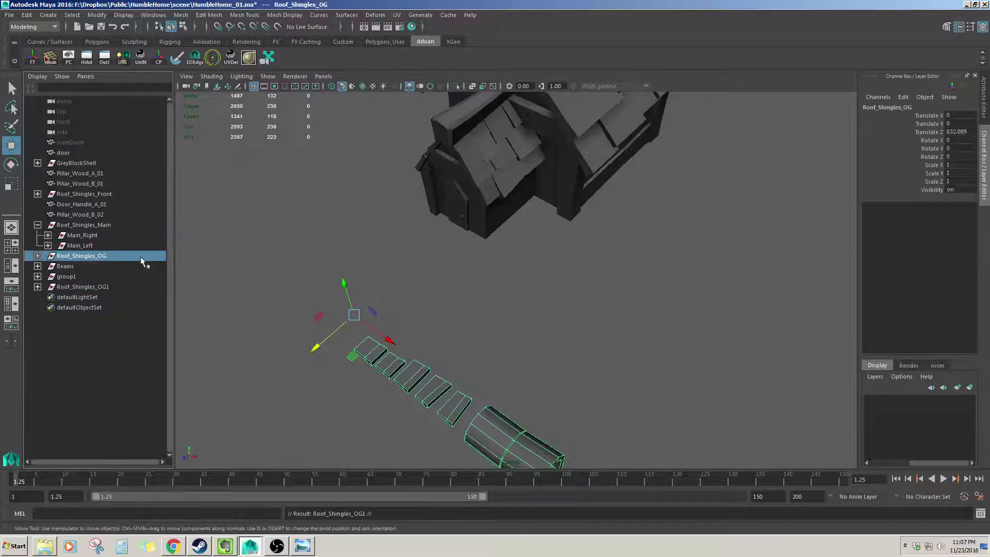
pyautogui.hotkey('ctrl', 'h')
# - Reorder the duplicated shingle group above Roof_Shingles_Main in the hierarchy and rename it Roof_Shingles_Side
pyautogui.click(92, 287)
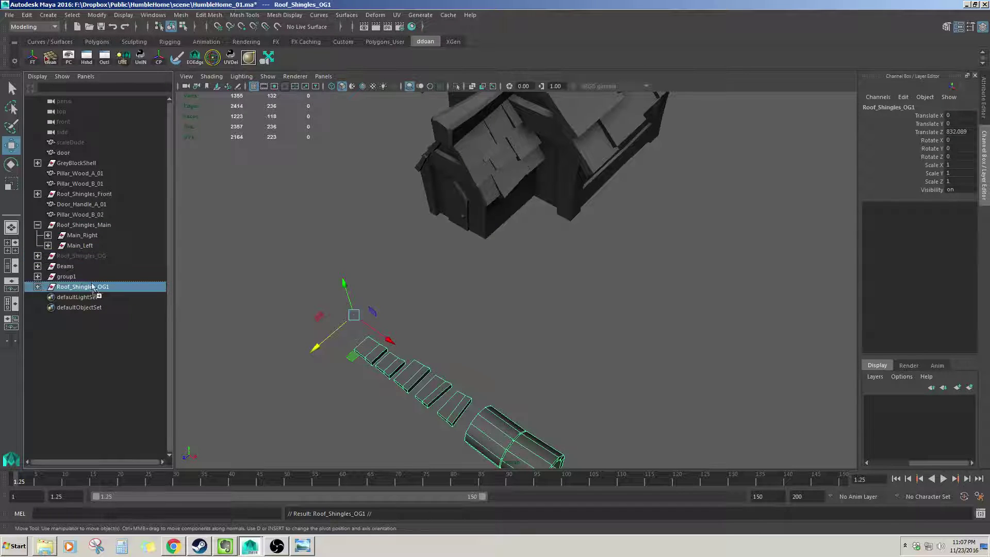
pyautogui.moveTo(91, 287); pyautogui.dragTo(111, 223, button='middle')
pyautogui.click(39, 235)
pyautogui.click(73, 236)
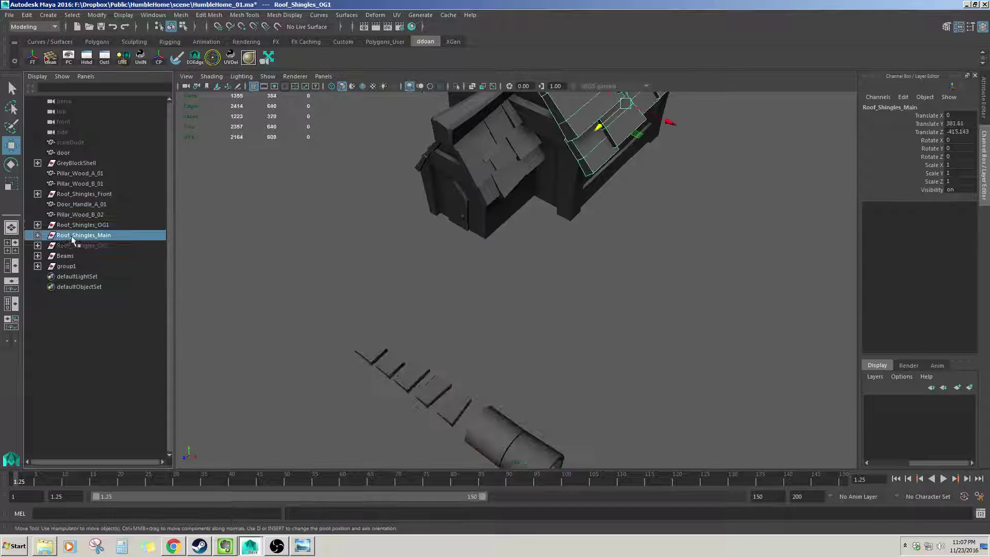
pyautogui.keyDown('alt'); pyautogui.moveTo(299, 248); pyautogui.dragTo(258, 310); pyautogui.keyUp('alt')
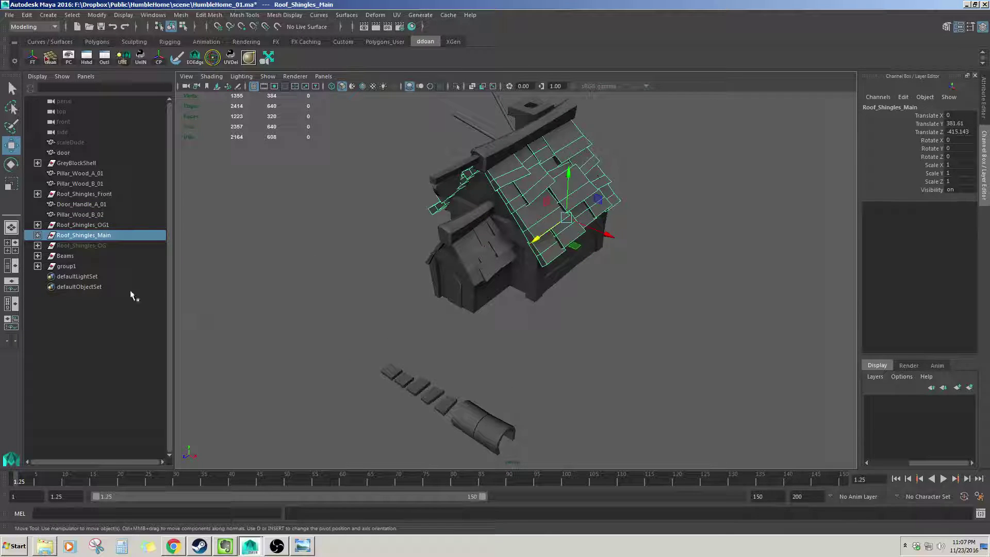
pyautogui.doubleClick(115, 226)
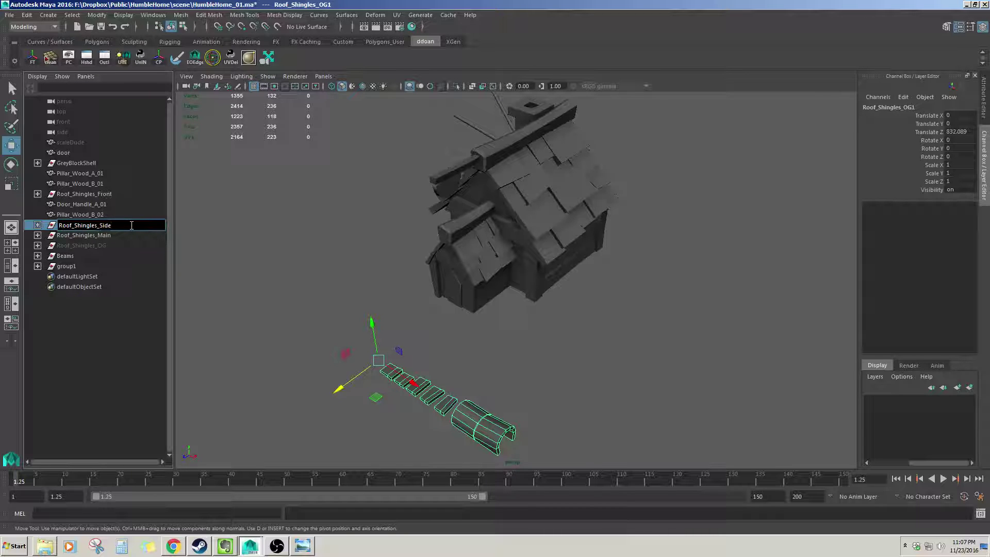
pyautogui.press('Return')
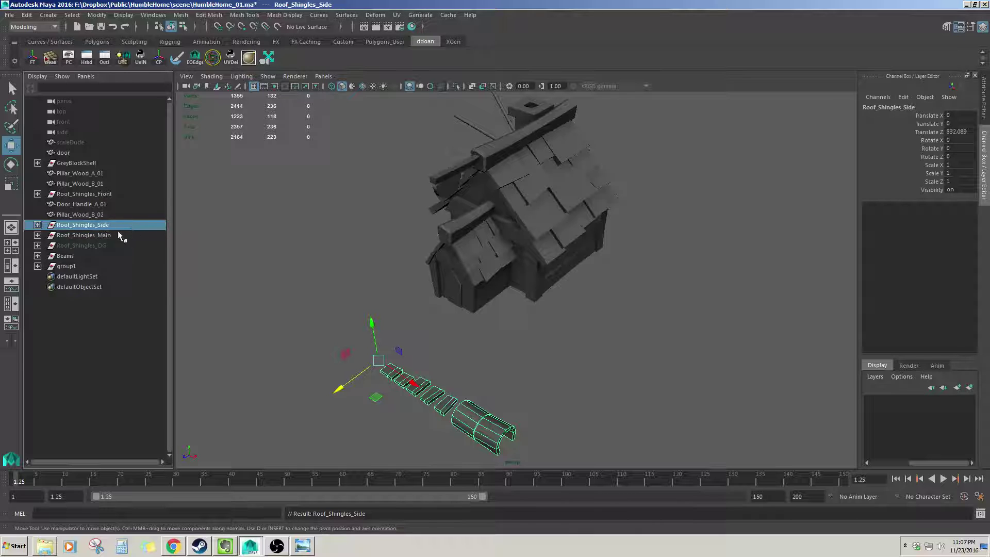
# - Expand Roof_Shingles_Side to show its pieces and centre the pivot of the whole group
pyautogui.click(37, 225)
pyautogui.keyDown('alt'); pyautogui.moveTo(389, 328); pyautogui.dragTo(573, 355); pyautogui.keyUp('alt')
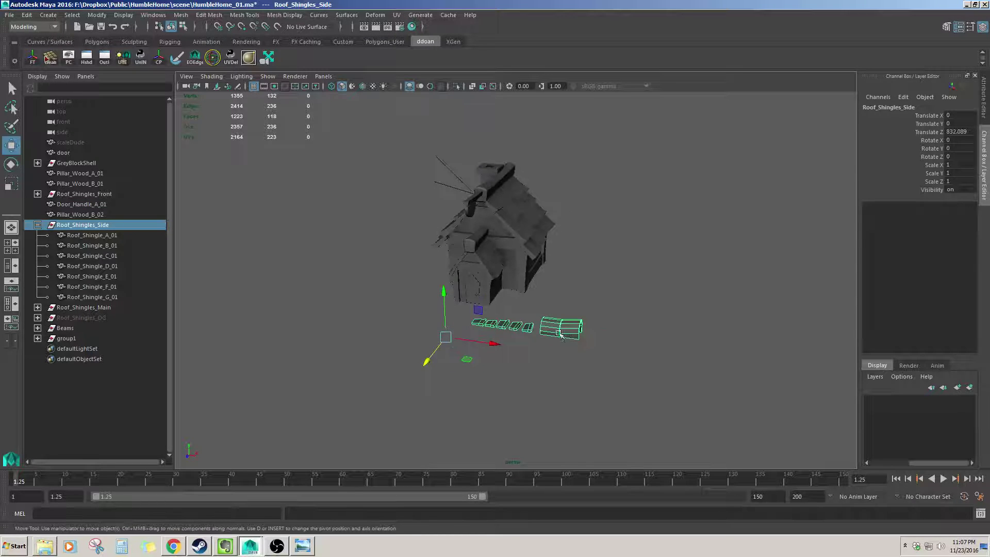
pyautogui.click(530, 352)
pyautogui.scroll(4, 530, 353)
pyautogui.moveTo(394, 347); pyautogui.dragTo(586, 420)
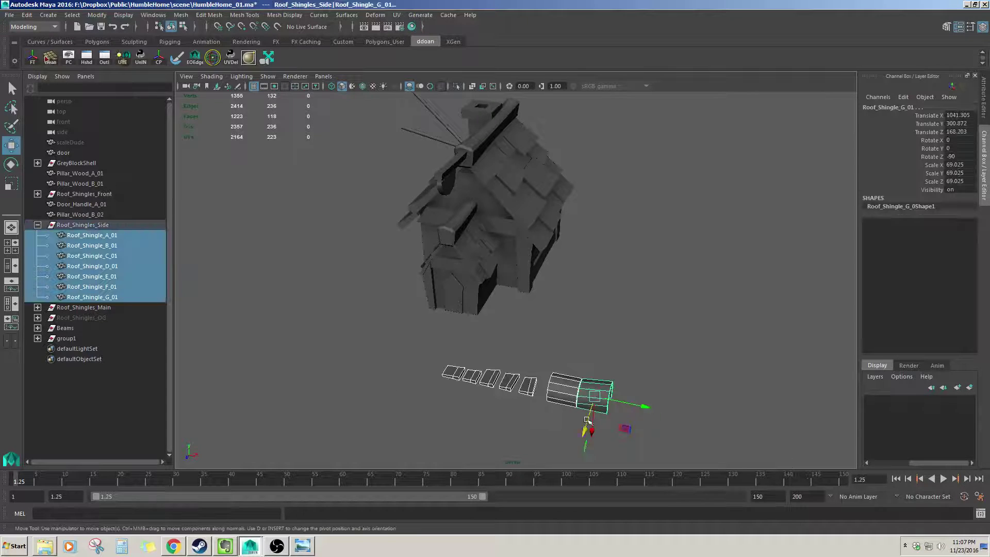
pyautogui.press('Up')
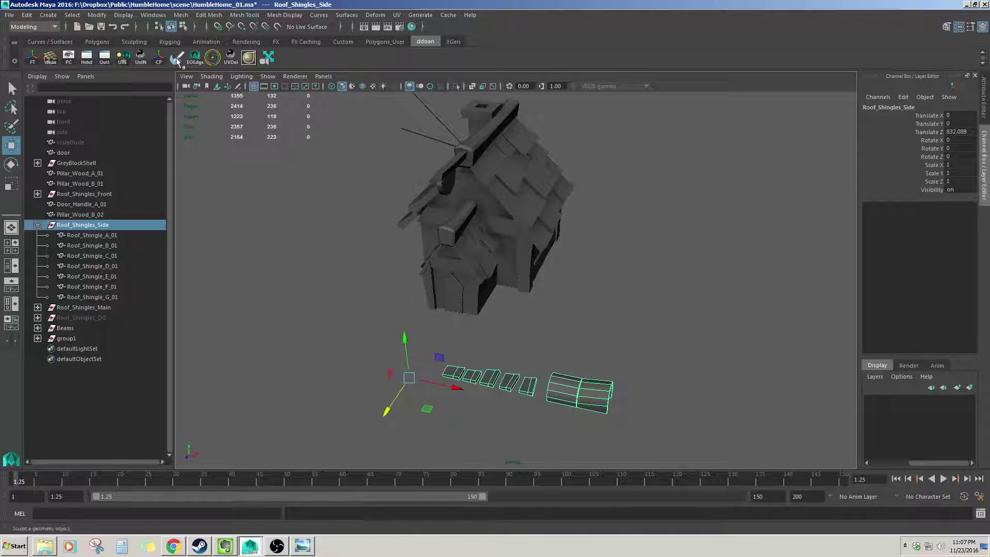
pyautogui.click(157, 59)
# - Move Roof_Shingles_Side up beside the main roof at about X -265 and Y 397, and back past the roof's rear end
pyautogui.moveTo(509, 412); pyautogui.dragTo(592, 233)
pyautogui.moveTo(604, 127); pyautogui.dragTo(605, 112)
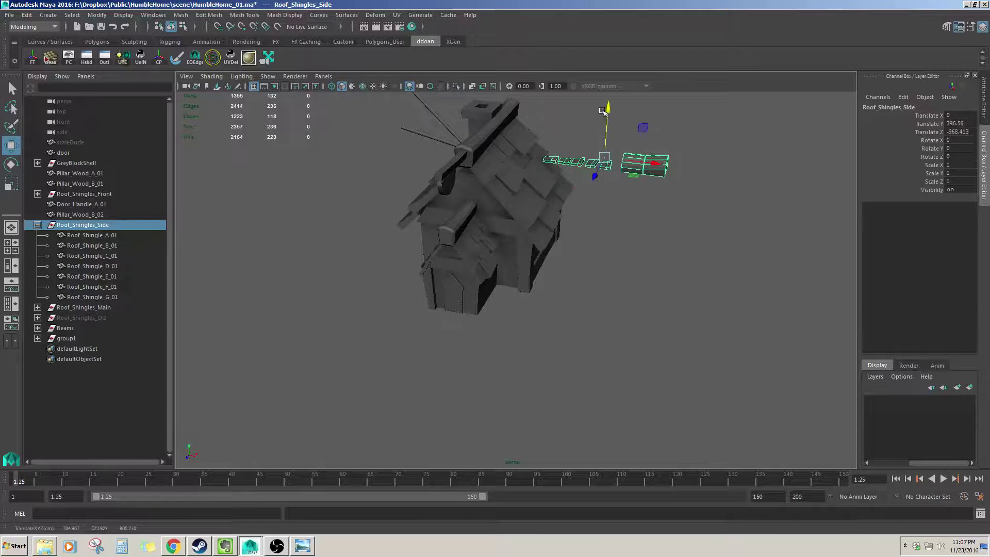
pyautogui.moveTo(654, 165); pyautogui.dragTo(621, 160)
pyautogui.scroll(4, 580, 263)
pyautogui.keyDown('alt'); pyautogui.moveTo(580, 264); pyautogui.dragTo(442, 324); pyautogui.keyUp('alt')
pyautogui.scroll(-4, 535, 316)
pyautogui.moveTo(534, 316)
pyautogui.keyDown('alt'); pyautogui.mouseDown()
pyautogui.moveTo(550, 321)
pyautogui.moveTo(544, 312)
pyautogui.mouseUp(); pyautogui.keyUp('alt')
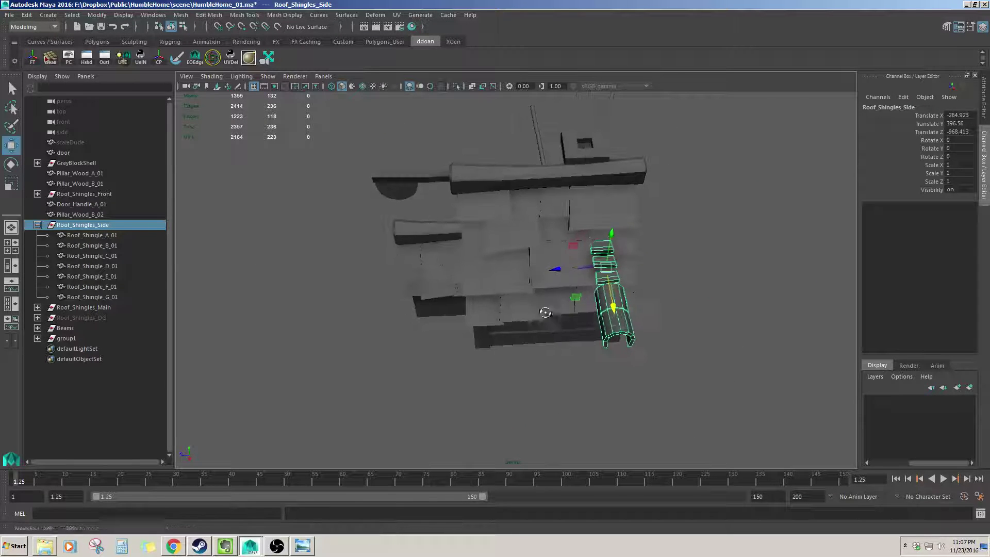
pyautogui.moveTo(558, 271); pyautogui.dragTo(639, 267)
# - Select the curved pieces Roof_Shingle_F_01 and Roof_Shingle_G_01 and move them toward the main roof slope, with F at about X 601
pyautogui.click(710, 315)
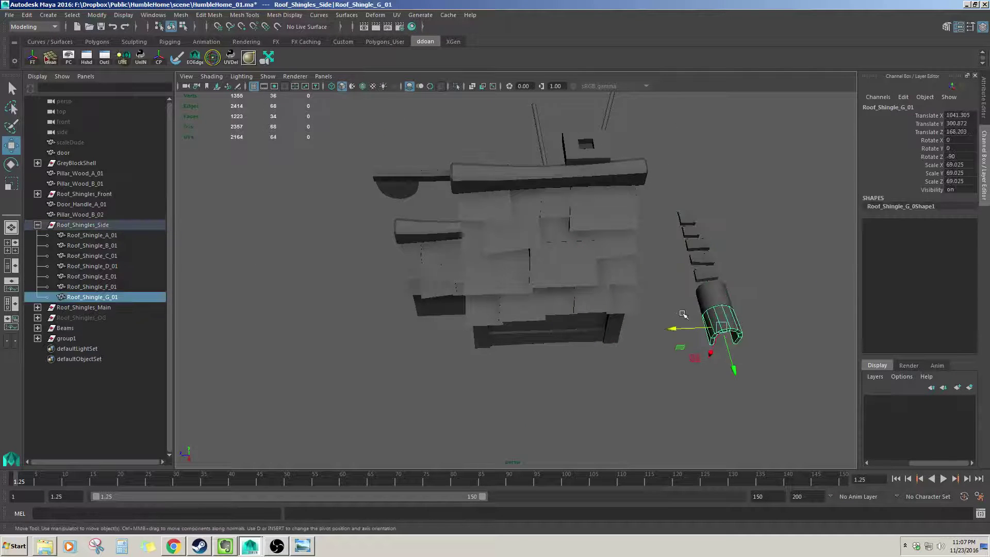
pyautogui.keyDown('alt'); pyautogui.moveTo(683, 314); pyautogui.dragTo(498, 299); pyautogui.keyUp('alt')
pyautogui.keyDown('shift'); pyautogui.click(617, 279); pyautogui.keyUp('shift')
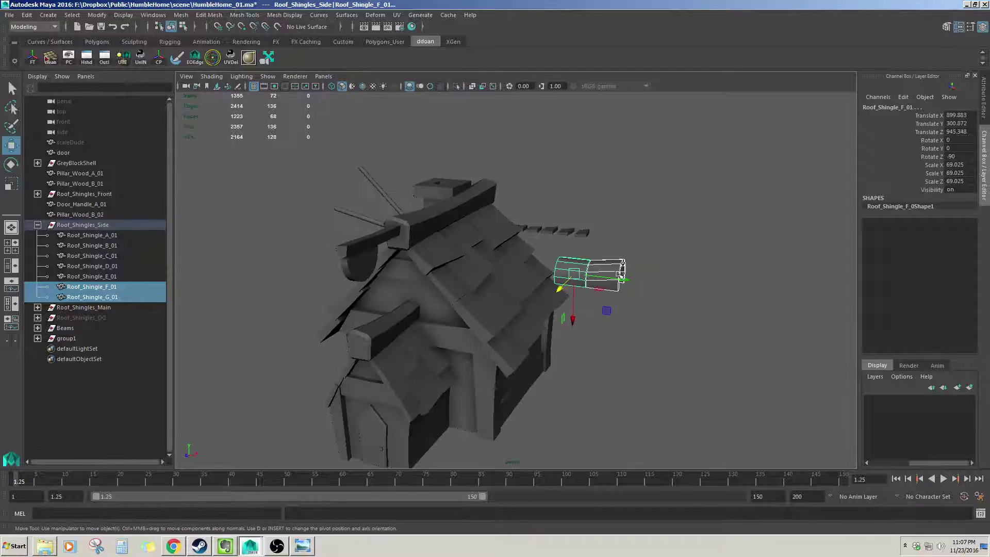
pyautogui.moveTo(621, 279); pyautogui.dragTo(583, 287)
pyautogui.scroll(3, 552, 290)
pyautogui.scroll(-2, 555, 296)
pyautogui.scroll(2, 583, 287)
pyautogui.keyDown('alt'); pyautogui.moveTo(583, 287); pyautogui.dragTo(581, 322, button='middle'); pyautogui.keyUp('alt')
pyautogui.scroll(3, 593, 325)
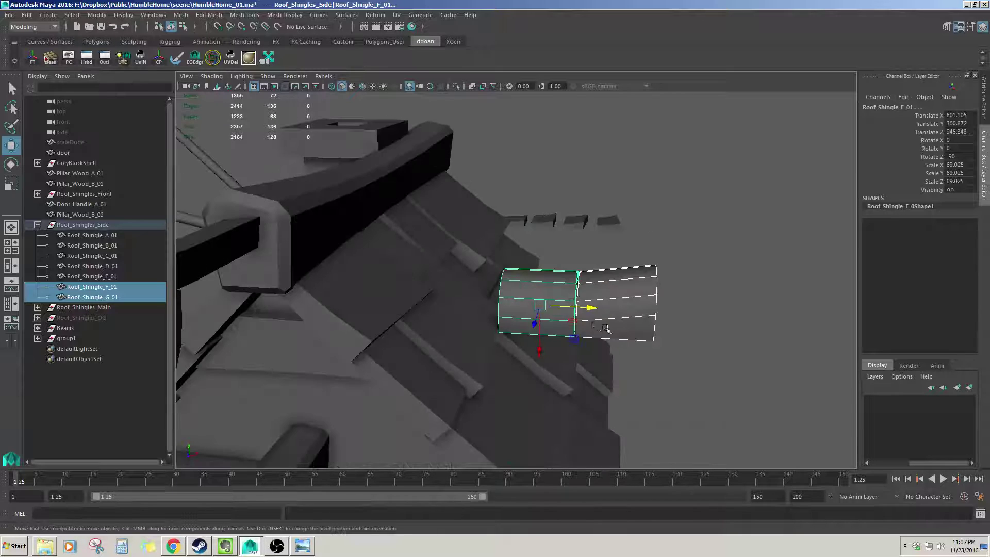
# - Try to rotate both curved shingles together about Z
pyautogui.press('e')
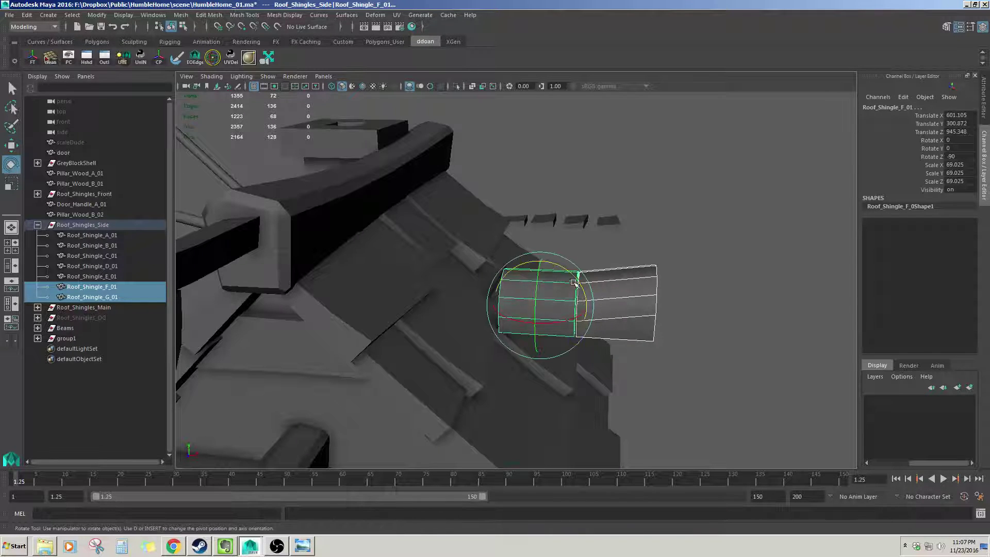
pyautogui.moveTo(569, 274); pyautogui.dragTo(578, 285)
pyautogui.hotkey('ctrl', 'z')
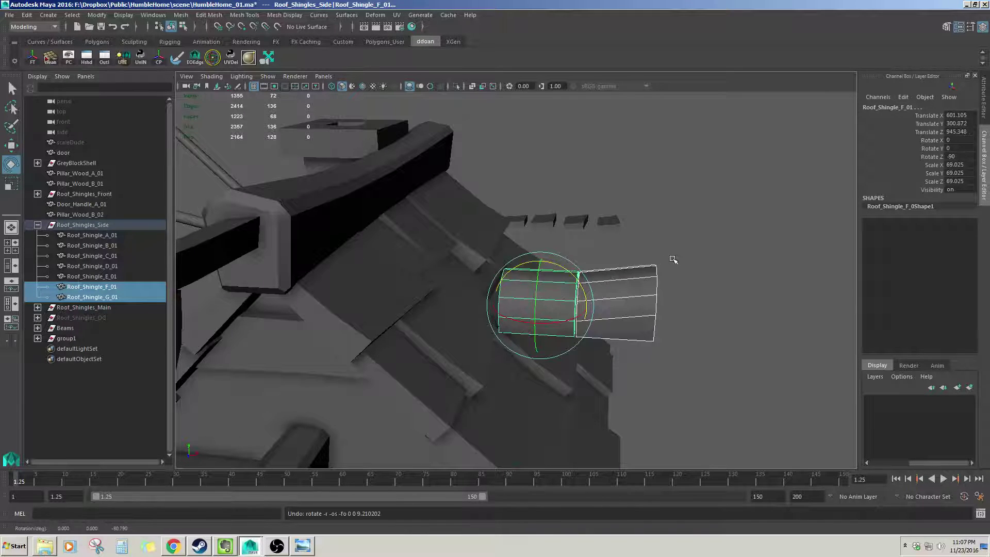
pyautogui.click(673, 259)
pyautogui.click(539, 289)
pyautogui.keyDown('shift'); pyautogui.click(598, 296); pyautogui.keyUp('shift')
pyautogui.click(626, 260)
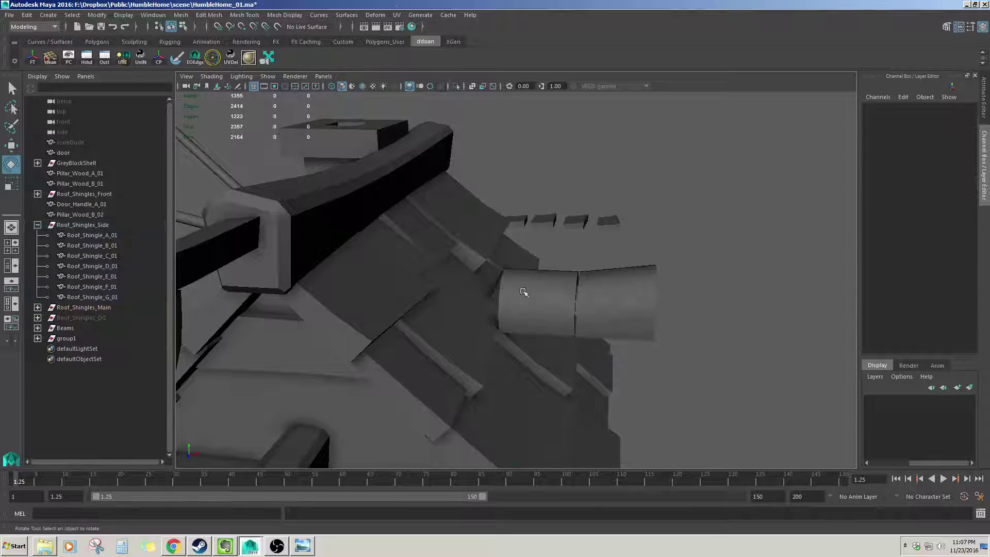
# - Rotate Roof_Shingle_F_01 to -60 degrees in Z and set it into the main roof slope at about X 487, Y 326
pyautogui.click(527, 293)
pyautogui.moveTo(566, 271); pyautogui.dragTo(563, 298)
pyautogui.press('w')
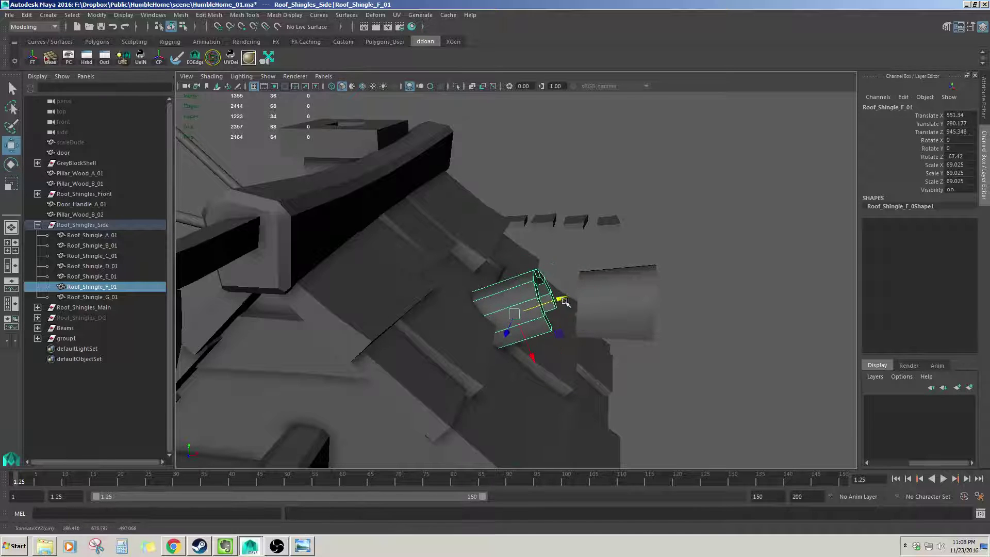
pyautogui.keyDown('alt'); pyautogui.moveTo(562, 302); pyautogui.dragTo(535, 338, button='right'); pyautogui.keyUp('alt')
pyautogui.moveTo(535, 339); pyautogui.dragTo(509, 321)
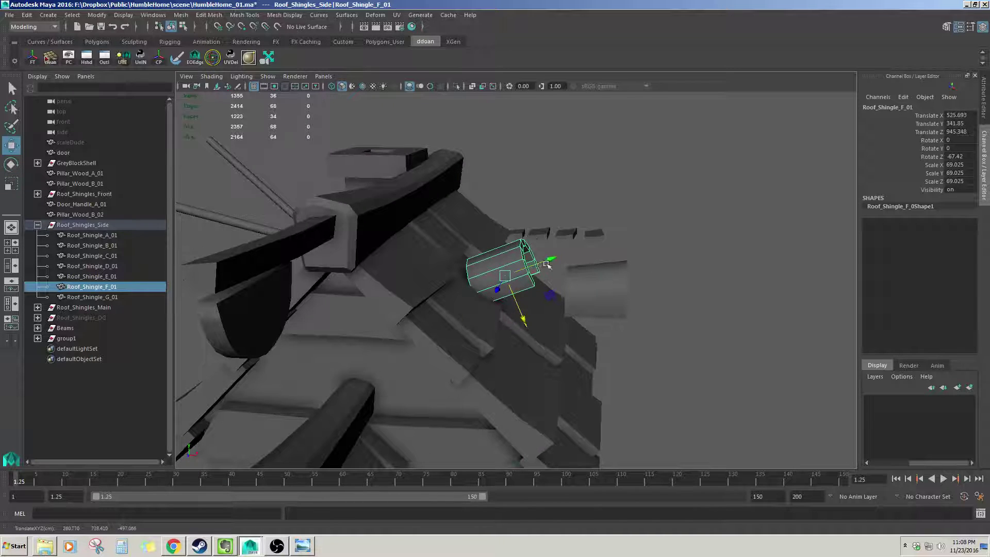
pyautogui.moveTo(547, 264); pyautogui.dragTo(627, 262)
pyautogui.press('e')
pyautogui.press('w')
# - Rotate Roof_Shingle_G_01 to -60 degrees in Z and place it against the outer end of Roof_Shingle_F_01 at about X 610, Y 395
pyautogui.click(611, 239)
pyautogui.press('e')
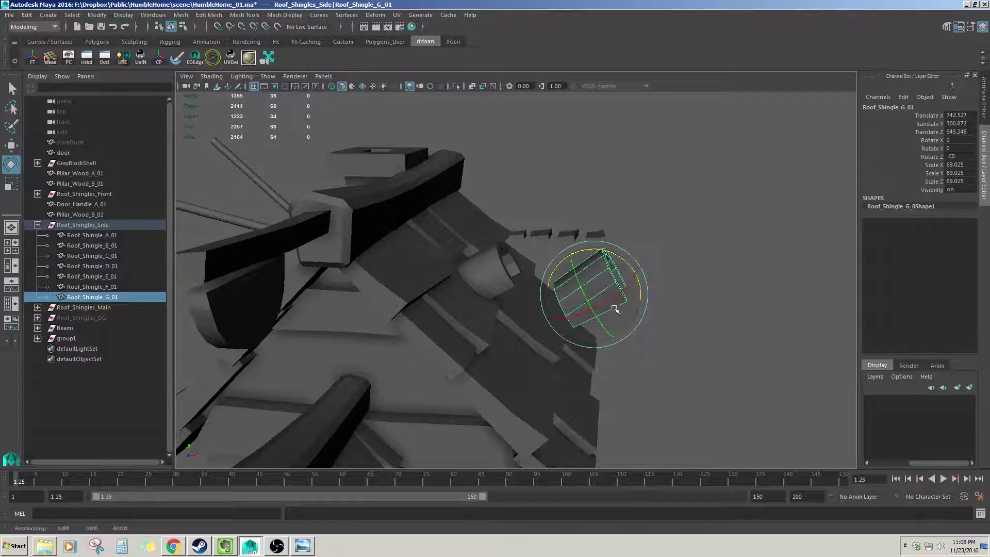
pyautogui.press('w')
pyautogui.moveTo(613, 327); pyautogui.dragTo(563, 290)
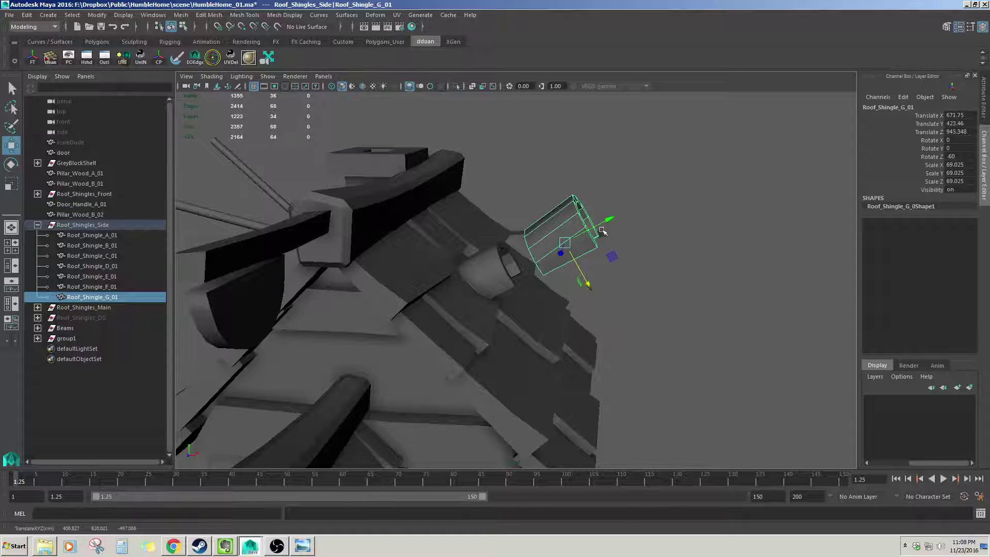
pyautogui.moveTo(602, 231); pyautogui.dragTo(559, 290)
pyautogui.click(667, 283)
# - Examine the open underside of the two joined curved shingles from the roof's side
pyautogui.keyDown('alt'); pyautogui.moveTo(664, 302); pyautogui.dragTo(452, 179); pyautogui.keyUp('alt')
pyautogui.scroll(4, 630, 294)
pyautogui.scroll(3, 596, 309)
pyautogui.click(451, 179)
pyautogui.keyDown('shift'); pyautogui.click(472, 145); pyautogui.keyUp('shift')
pyautogui.keyDown('alt'); pyautogui.moveTo(472, 144); pyautogui.dragTo(492, 210); pyautogui.keyUp('alt')
pyautogui.moveTo(421, 204); pyautogui.dragTo(585, 174)
pyautogui.click(554, 162)
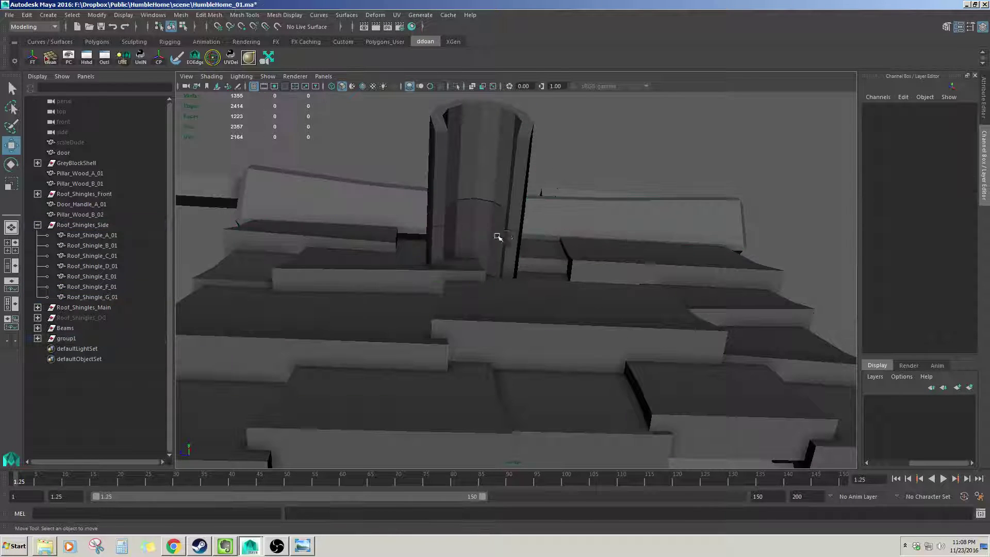
# - Try to select the edge loops of Roof_Shingle_F_01 and undo back to before the edge selection
pyautogui.click(497, 236)
pyautogui.keyDown('alt'); pyautogui.moveTo(497, 236); pyautogui.dragTo(480, 210); pyautogui.keyUp('alt')
pyautogui.moveTo(480, 209); pyautogui.dragTo(482, 196, button='right')
pyautogui.keyDown('alt'); pyautogui.moveTo(432, 244); pyautogui.dragTo(563, 220); pyautogui.keyUp('alt')
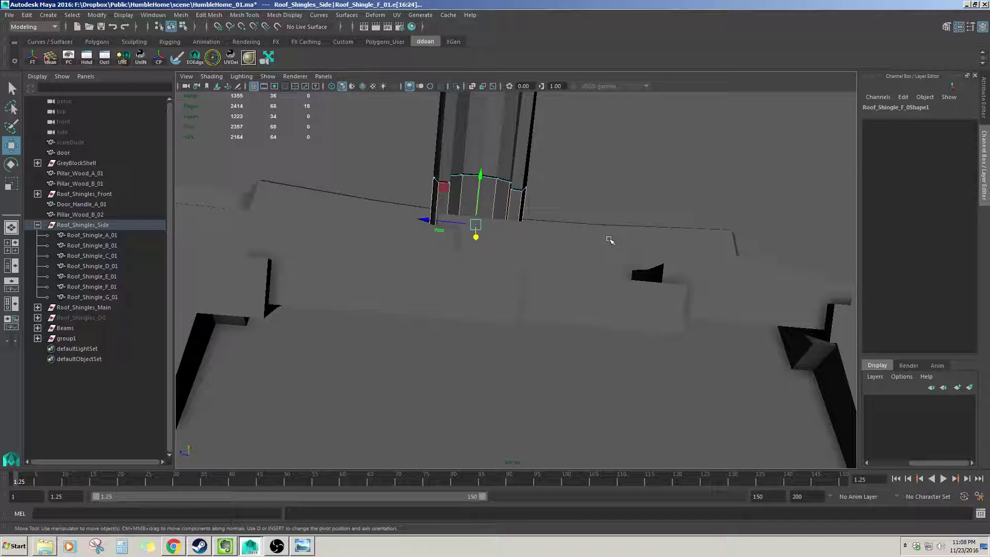
pyautogui.hotkey('ctrl', 'z')
pyautogui.hotkey('ctrl', 'z')
pyautogui.hotkey('ctrl', 'z')
pyautogui.hotkey('ctrl', 'z')
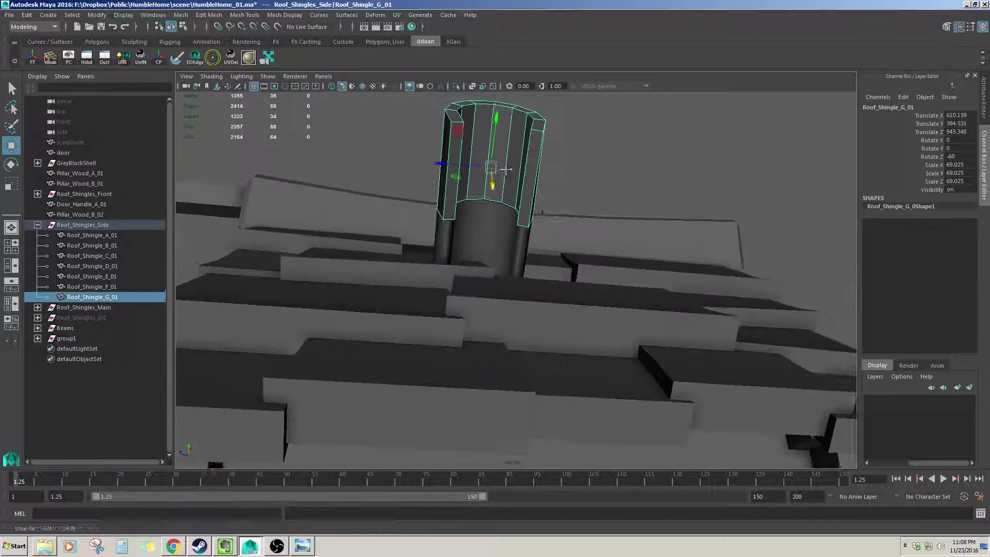
pyautogui.hotkey('ctrl', 'z')
pyautogui.hotkey('ctrl', 'z')
pyautogui.click(633, 178)
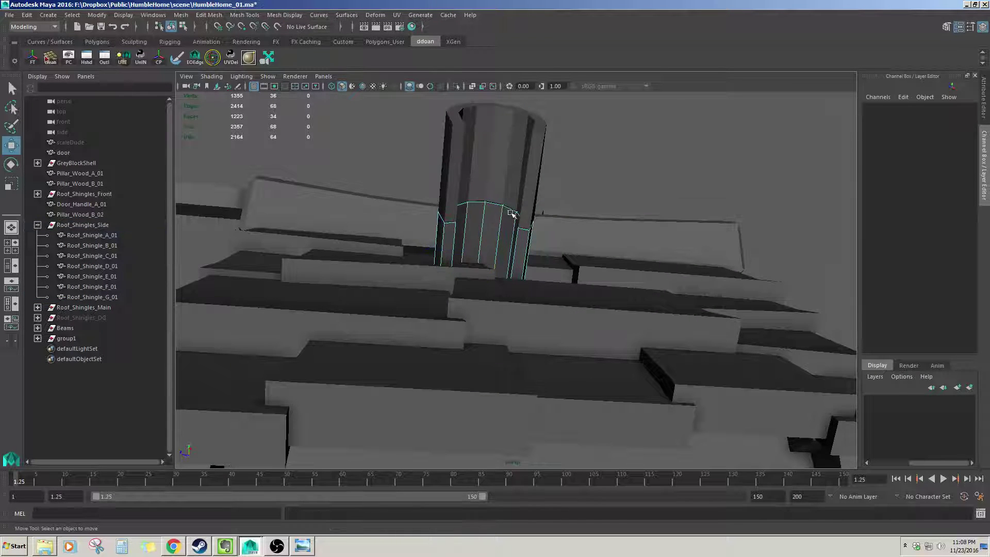
# - Soften the seven lengthwise edges on the inner surface of Roof_Shingle_F_01
pyautogui.keyDown('alt'); pyautogui.moveTo(513, 215); pyautogui.dragTo(475, 234); pyautogui.keyUp('alt')
pyautogui.keyDown('alt'); pyautogui.moveTo(422, 250); pyautogui.dragTo(619, 257); pyautogui.keyUp('alt')
pyautogui.click(378, 279)
pyautogui.keyDown('shift'); pyautogui.click(391, 268); pyautogui.keyUp('shift')
pyautogui.keyDown('shift'); pyautogui.click(432, 257); pyautogui.keyUp('shift')
pyautogui.keyDown('shift'); pyautogui.click(450, 250); pyautogui.keyUp('shift')
pyautogui.keyDown('shift'); pyautogui.click(511, 262); pyautogui.keyUp('shift')
pyautogui.keyDown('shift'); pyautogui.click(527, 265); pyautogui.keyUp('shift')
pyautogui.keyDown('shift'); pyautogui.click(538, 272); pyautogui.keyUp('shift')
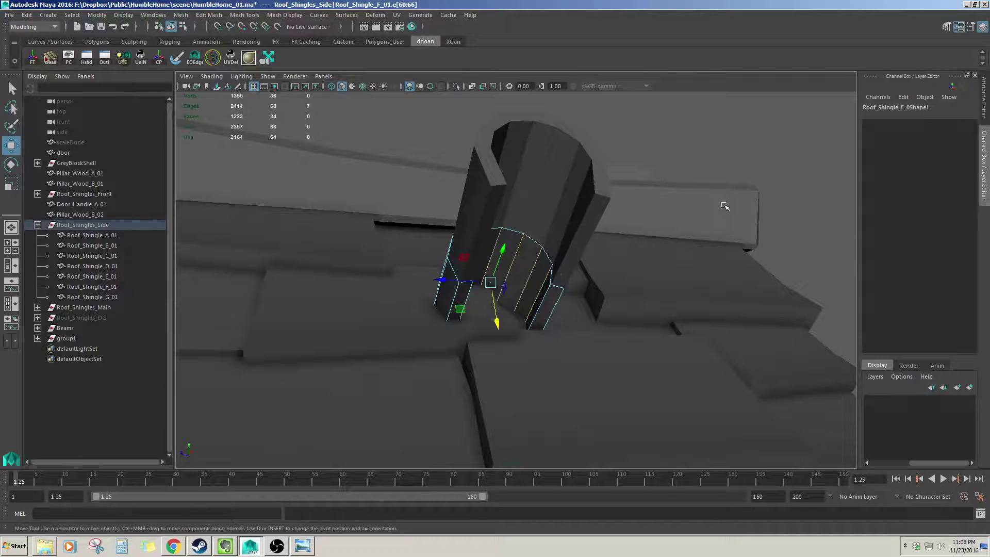
pyautogui.press('g')
# - Soften the seven lengthwise inner edges of Roof_Shingle_G_01 in the same way
pyautogui.keyDown('alt'); pyautogui.moveTo(682, 212); pyautogui.dragTo(624, 199); pyautogui.keyUp('alt')
pyautogui.click(548, 196)
pyautogui.keyDown('alt'); pyautogui.moveTo(549, 197); pyautogui.dragTo(482, 215); pyautogui.keyUp('alt')
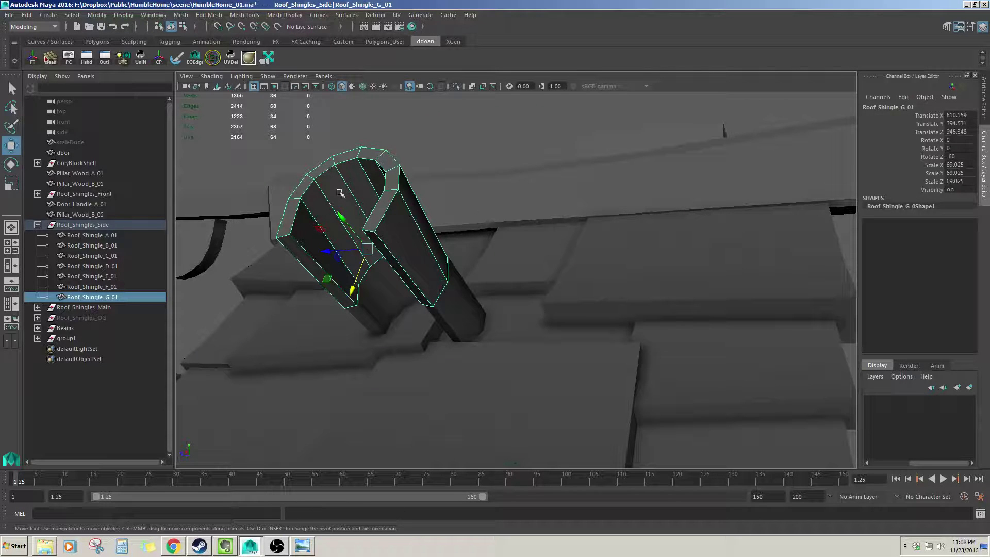
pyautogui.press('F8')
pyautogui.keyDown('alt'); pyautogui.moveTo(340, 193); pyautogui.dragTo(415, 199); pyautogui.keyUp('alt')
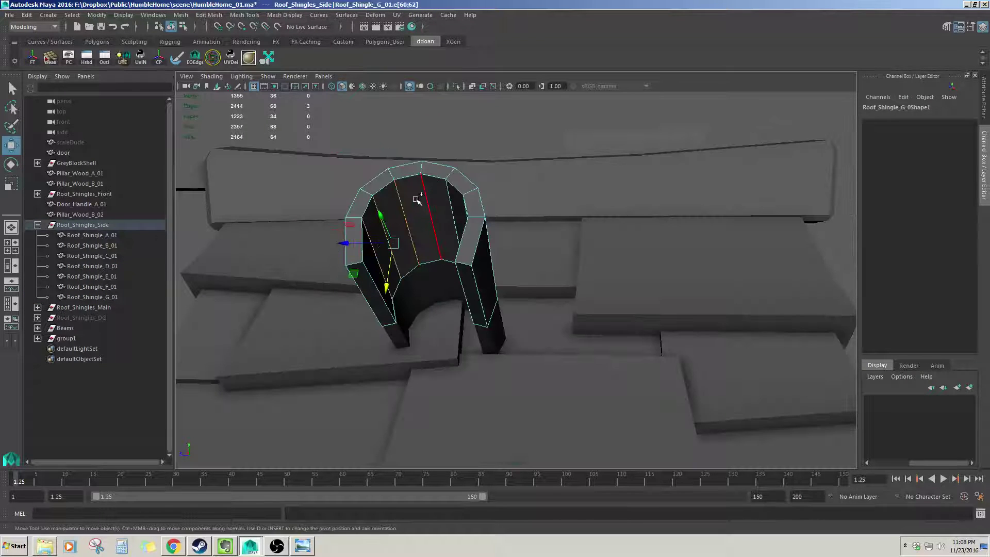
pyautogui.keyDown('shift'); pyautogui.click(429, 213); pyautogui.keyUp('shift')
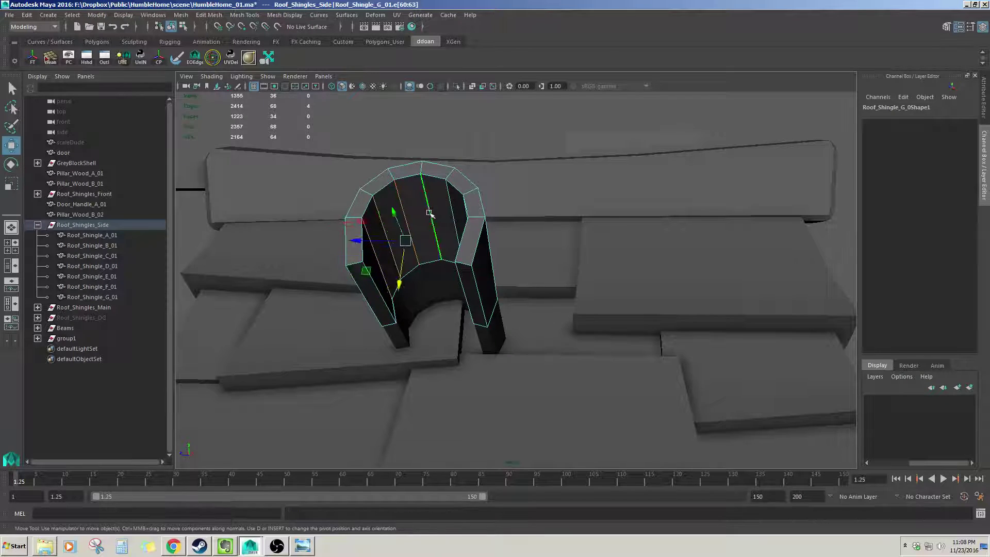
pyautogui.keyDown('alt'); pyautogui.moveTo(429, 213); pyautogui.dragTo(561, 215); pyautogui.keyUp('alt')
pyautogui.keyDown('shift'); pyautogui.click(572, 214); pyautogui.keyUp('shift')
pyautogui.keyDown('shift'); pyautogui.click(591, 228); pyautogui.keyUp('shift')
pyautogui.keyDown('shift'); pyautogui.click(606, 250); pyautogui.keyUp('shift')
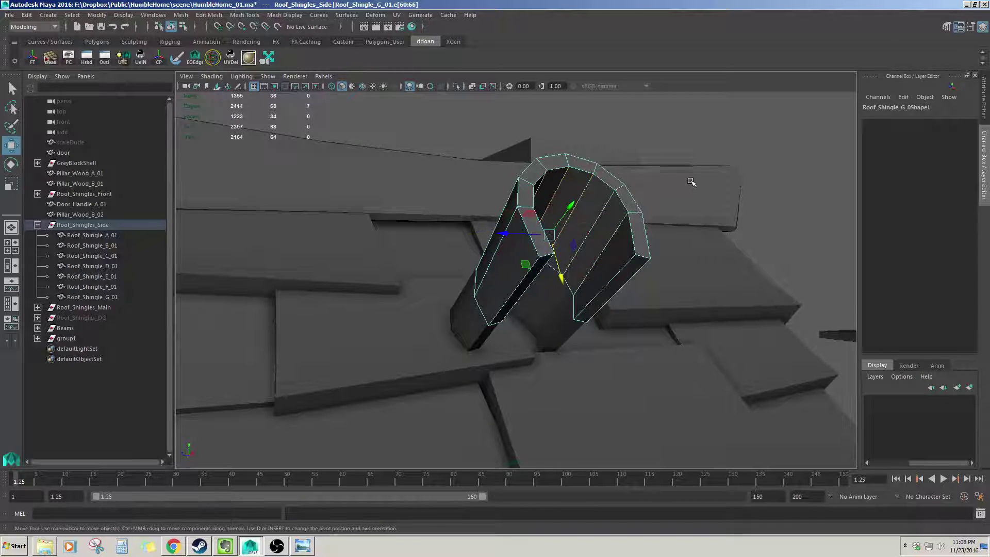
pyautogui.press('g')
pyautogui.keyDown('alt'); pyautogui.moveTo(625, 225); pyautogui.dragTo(620, 242); pyautogui.keyUp('alt')
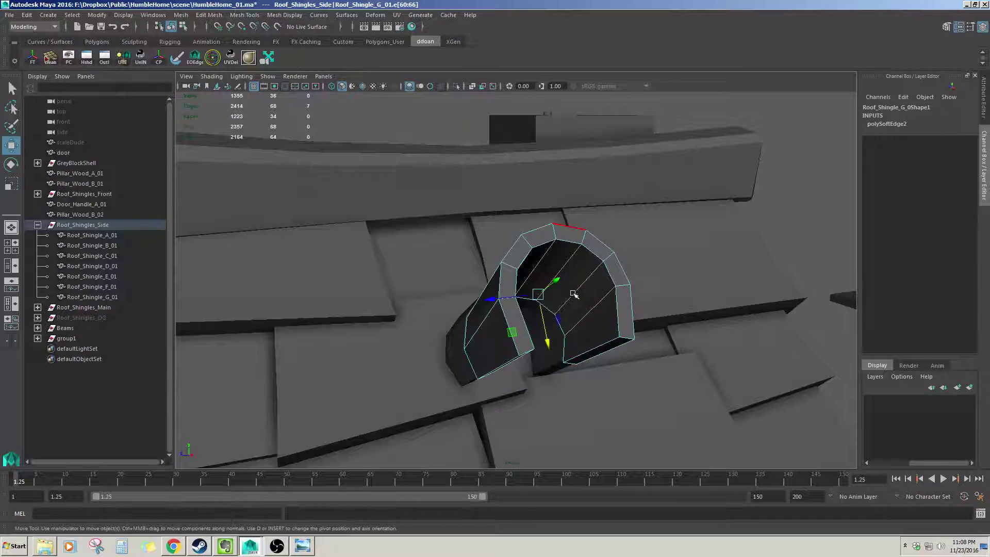
# - Return Roof_Shingle_G_01 to object selection and check the curved pieces against the whole roof from several angles
pyautogui.moveTo(573, 293); pyautogui.dragTo(600, 268, button='right')
pyautogui.scroll(-5, 593, 289)
pyautogui.keyDown('alt'); pyautogui.moveTo(593, 291); pyautogui.dragTo(660, 253); pyautogui.keyUp('alt')
pyautogui.scroll(-6, 558, 258)
pyautogui.moveTo(581, 262); pyautogui.dragTo(581, 235, button='right')
pyautogui.keyDown('alt'); pyautogui.moveTo(581, 250); pyautogui.dragTo(582, 276); pyautogui.keyUp('alt')
pyautogui.press('F8')
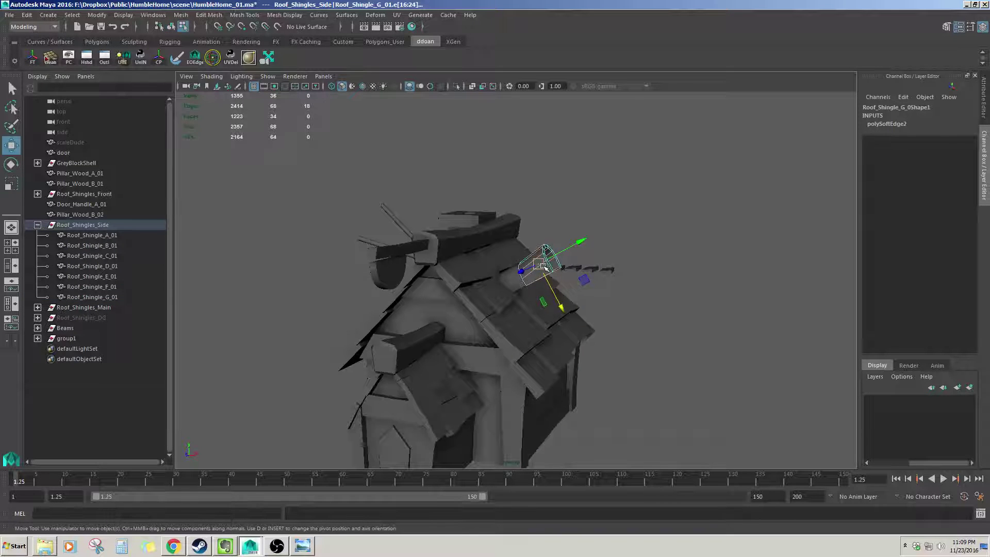
pyautogui.press('F8')
pyautogui.keyDown('alt'); pyautogui.moveTo(542, 287); pyautogui.dragTo(495, 269); pyautogui.keyUp('alt')
pyautogui.scroll(3, 494, 269)
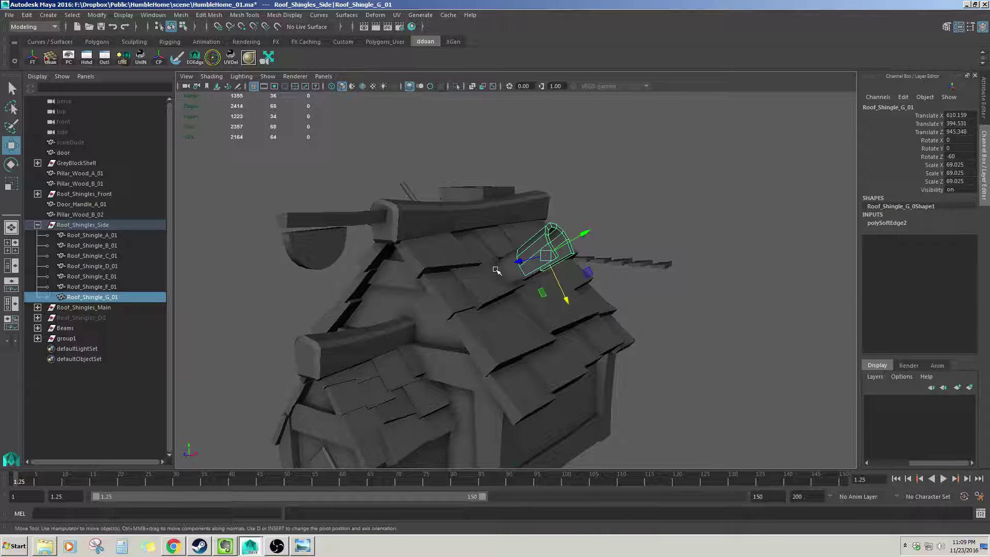
# - Stretch Roof_Shingle_G_01 along its length in Y and add Roof_Shingle_F_01 to the selection
pyautogui.keyDown('alt'); pyautogui.moveTo(496, 270); pyautogui.dragTo(570, 260); pyautogui.keyUp('alt')
pyautogui.press('r')
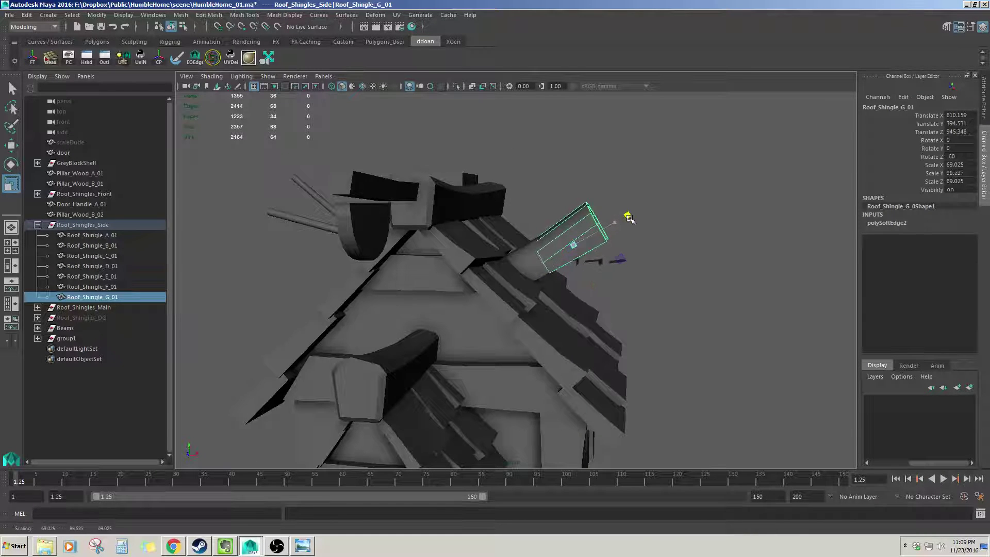
pyautogui.keyDown('alt'); pyautogui.moveTo(562, 243); pyautogui.dragTo(531, 271); pyautogui.keyUp('alt')
pyautogui.keyDown('shift'); pyautogui.click(529, 273); pyautogui.keyUp('shift')
pyautogui.press('alt')
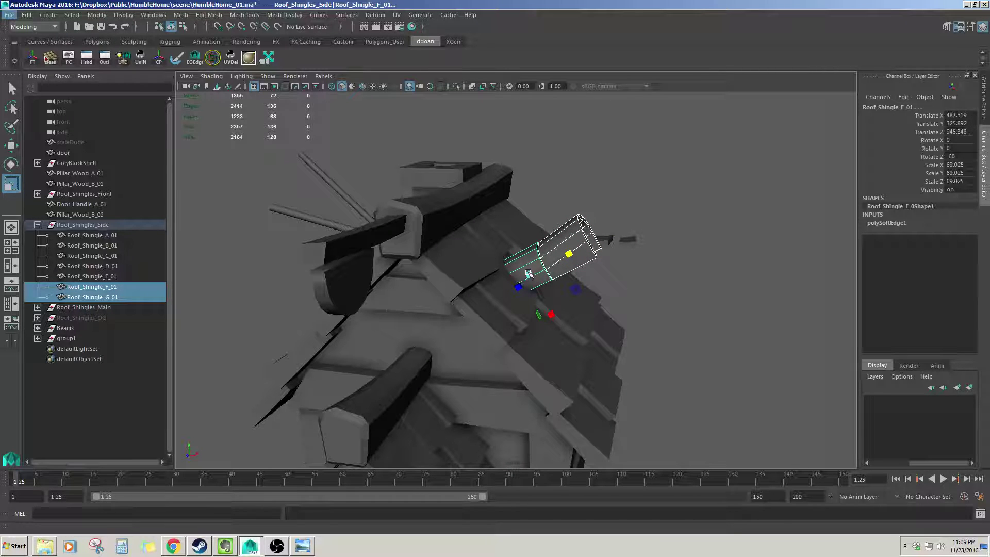
# - Delete Roof_Shingle_F_01 and Roof_Shingle_G_01 from the Roof_Shingles_Side group and unhide the Roof_Shingles_OG group
pyautogui.press('Delete')
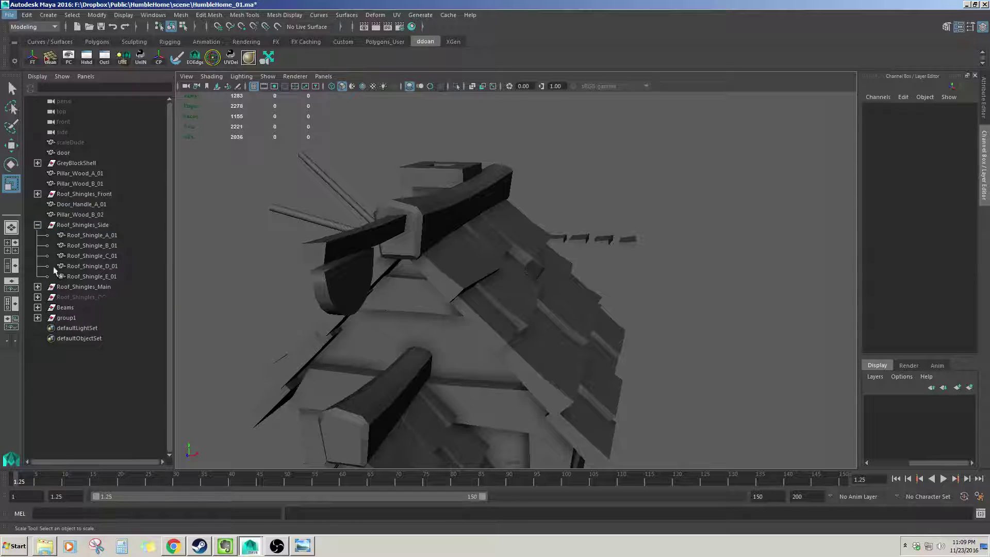
pyautogui.click(85, 298)
pyautogui.hotkey('shift', 'h')
pyautogui.press('f')
# - Lengthen the original Roof_Shingle_F_01 by moving its end vertices outward, away from the neighbouring flared piece
pyautogui.keyDown('alt'); pyautogui.moveTo(483, 304); pyautogui.dragTo(460, 326); pyautogui.keyUp('alt')
pyautogui.click(591, 300)
pyautogui.keyDown('alt'); pyautogui.moveTo(593, 301); pyautogui.dragTo(634, 316, button='right'); pyautogui.keyUp('alt')
pyautogui.press('w')
pyautogui.keyDown('alt'); pyautogui.moveTo(662, 324); pyautogui.dragTo(570, 308); pyautogui.keyUp('alt')
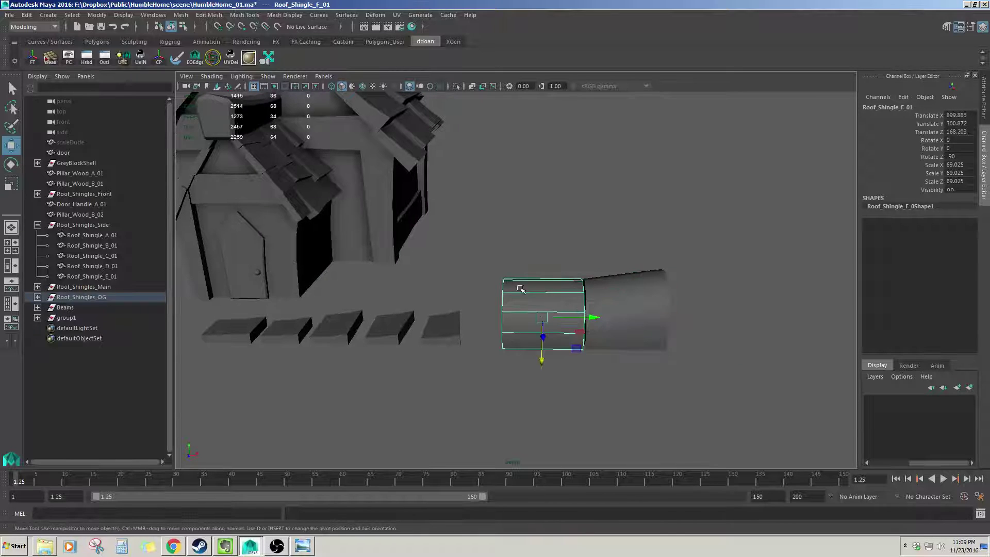
pyautogui.press('F9')
pyautogui.moveTo(480, 263); pyautogui.dragTo(534, 420)
pyautogui.moveTo(554, 309); pyautogui.dragTo(539, 310)
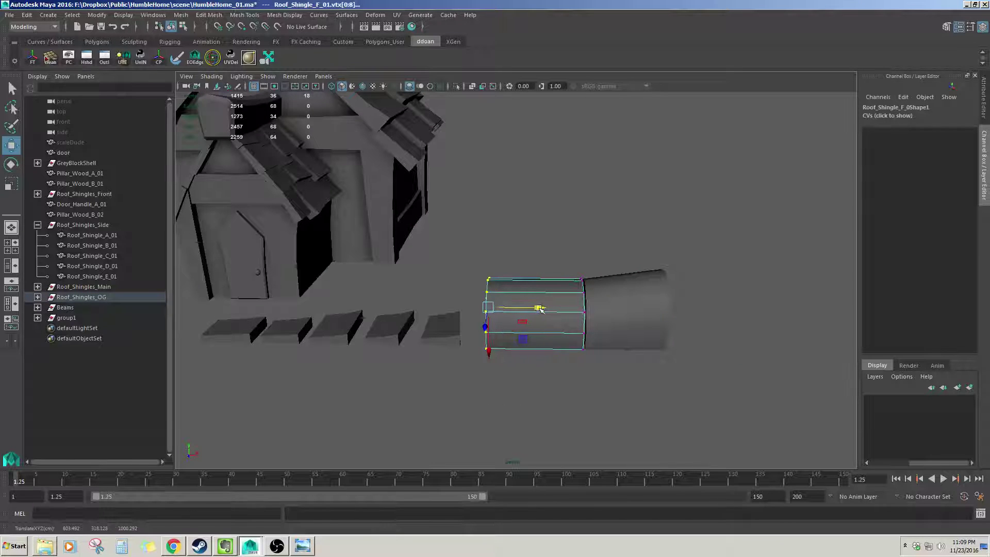
pyautogui.press('F8')
# - Lengthen the original Roof_Shingle_G_01 by moving the vertices of its flared outer end further outward
pyautogui.click(619, 291)
pyautogui.keyDown('alt'); pyautogui.moveTo(631, 302); pyautogui.dragTo(542, 283, button='middle'); pyautogui.keyUp('alt')
pyautogui.press('F9')
pyautogui.moveTo(504, 260); pyautogui.dragTo(626, 371)
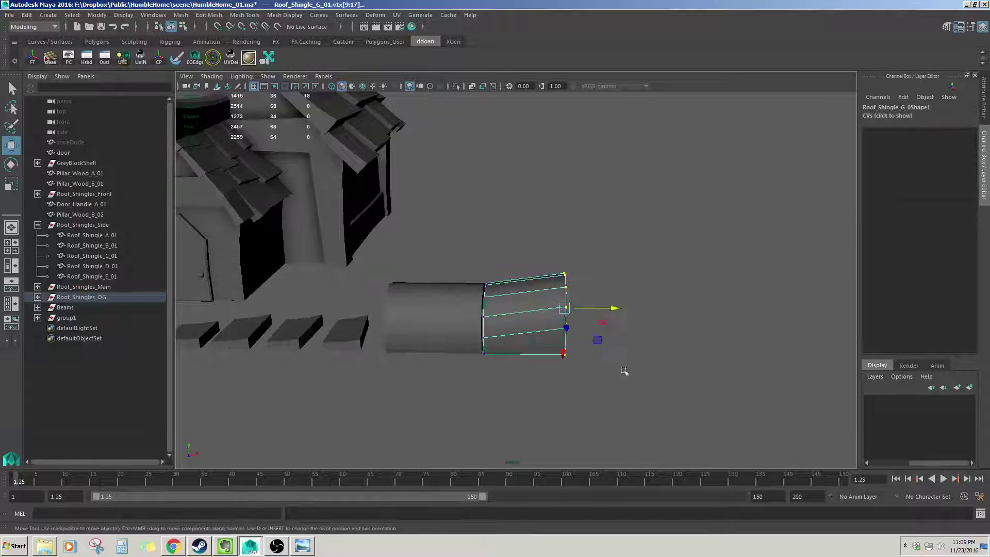
pyautogui.moveTo(612, 309); pyautogui.dragTo(637, 311)
pyautogui.click(623, 305)
pyautogui.press('F8')
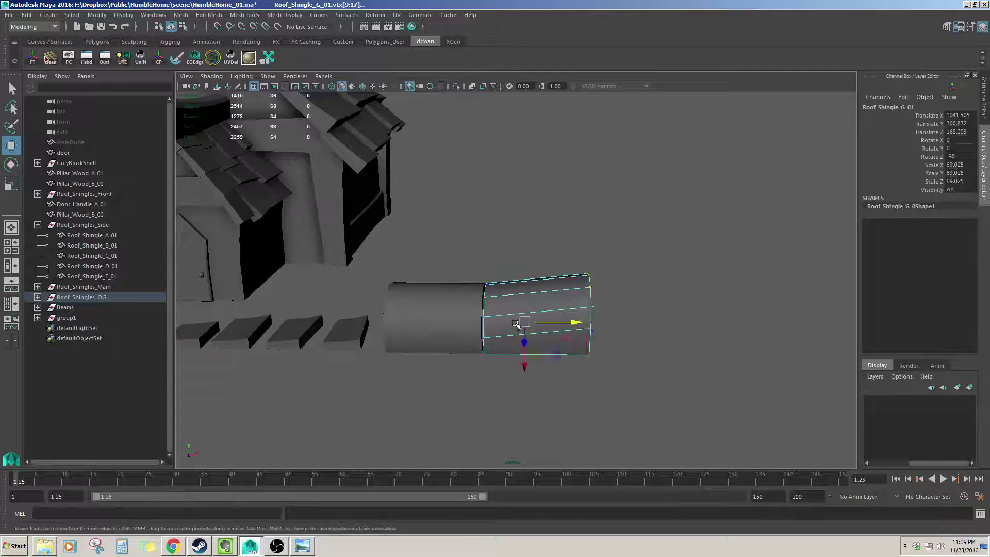
# - Select the lengthwise edges on the inner surface of the original Roof_Shingle_G_01
pyautogui.keyDown('alt'); pyautogui.moveTo(516, 326); pyautogui.dragTo(506, 341); pyautogui.keyUp('alt')
pyautogui.keyDown('shift'); pyautogui.click(487, 347); pyautogui.keyUp('shift')
pyautogui.keyDown('alt'); pyautogui.moveTo(482, 355); pyautogui.dragTo(545, 376, button='middle'); pyautogui.keyUp('alt')
pyautogui.keyDown('alt'); pyautogui.moveTo(560, 398); pyautogui.dragTo(384, 280); pyautogui.keyUp('alt')
pyautogui.keyDown('alt'); pyautogui.moveTo(565, 125); pyautogui.dragTo(410, 317); pyautogui.keyUp('alt')
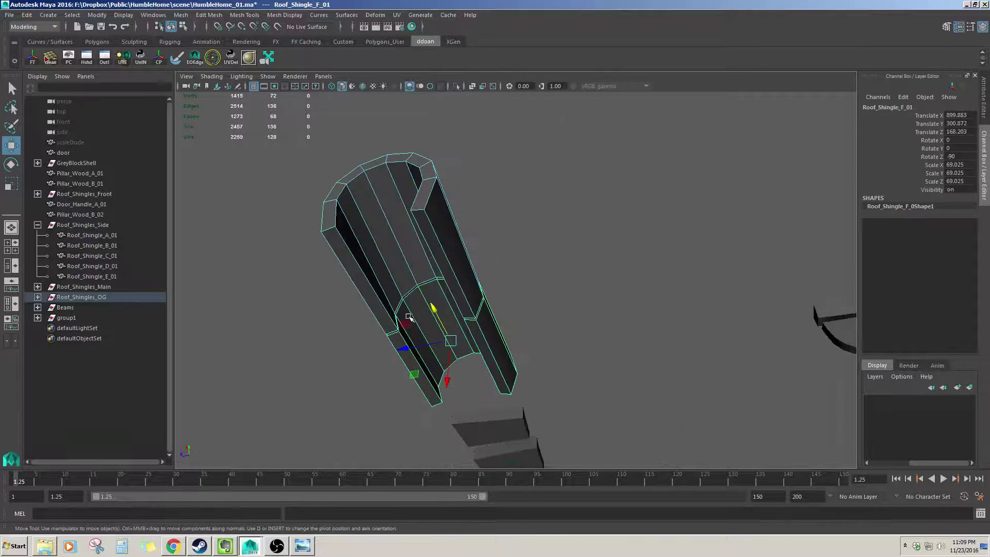
pyautogui.moveTo(386, 266); pyautogui.dragTo(384, 227, button='right')
pyautogui.press('F8')
pyautogui.keyDown('alt'); pyautogui.moveTo(360, 299); pyautogui.dragTo(356, 223); pyautogui.keyUp('alt')
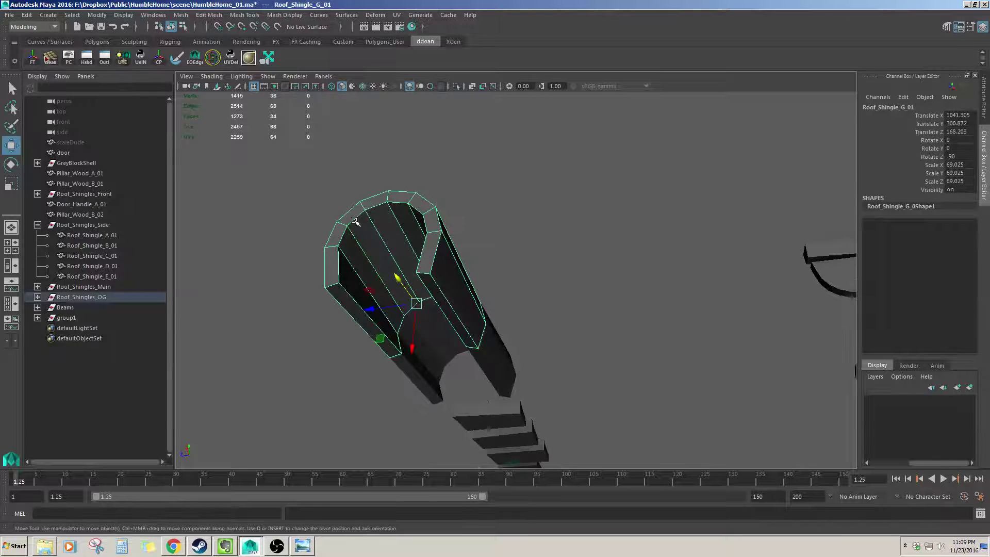
pyautogui.press('F8')
pyautogui.click(363, 285)
pyautogui.keyDown('alt'); pyautogui.moveTo(376, 270); pyautogui.dragTo(541, 268); pyautogui.keyUp('alt')
pyautogui.keyDown('shift'); pyautogui.click(545, 271); pyautogui.keyUp('shift')
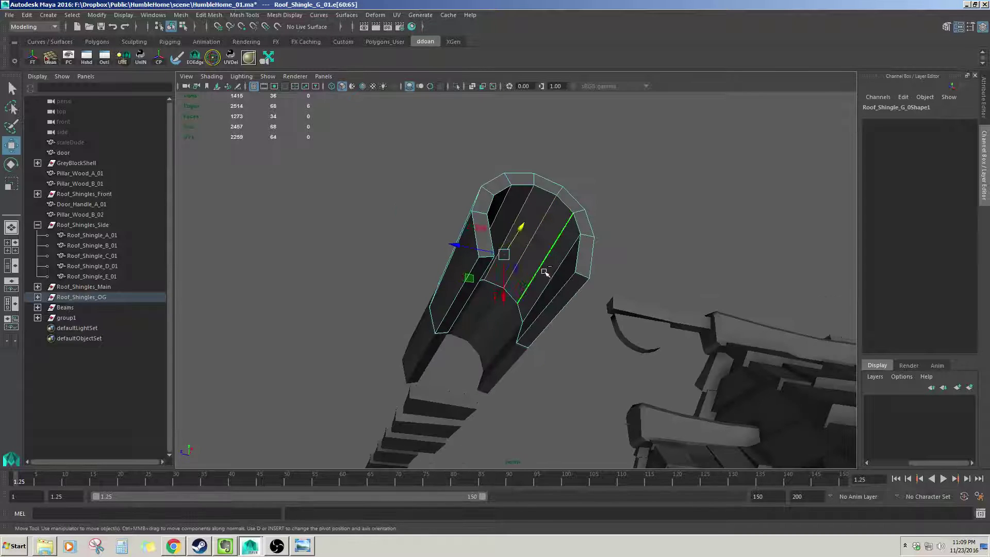